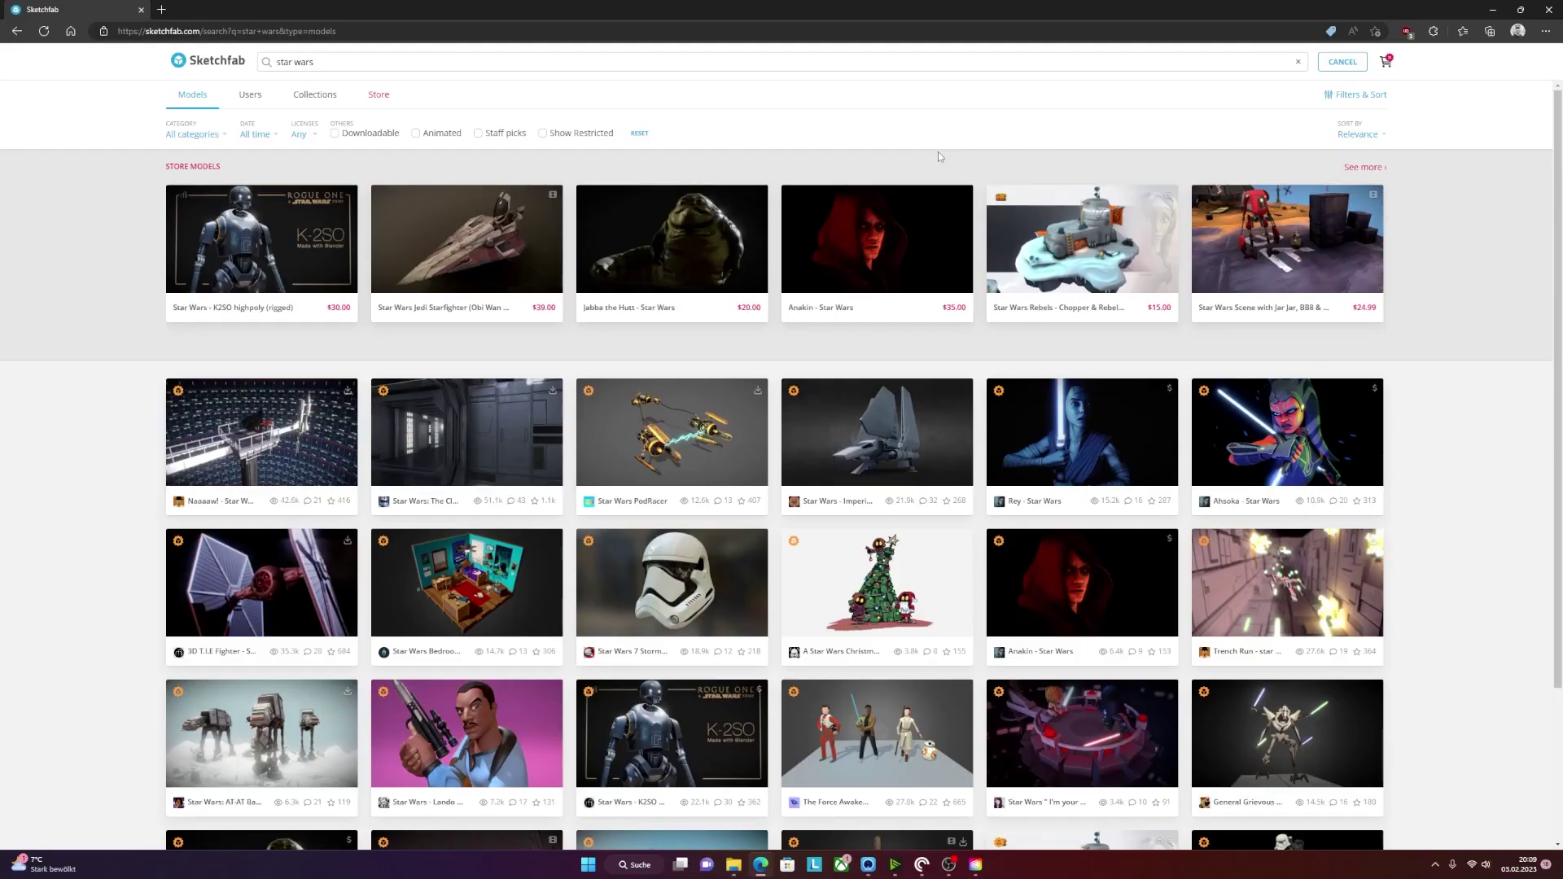
- Scroll through the Sketchfab 'star wars' search results
scroll(1001, 276, "down", 5)
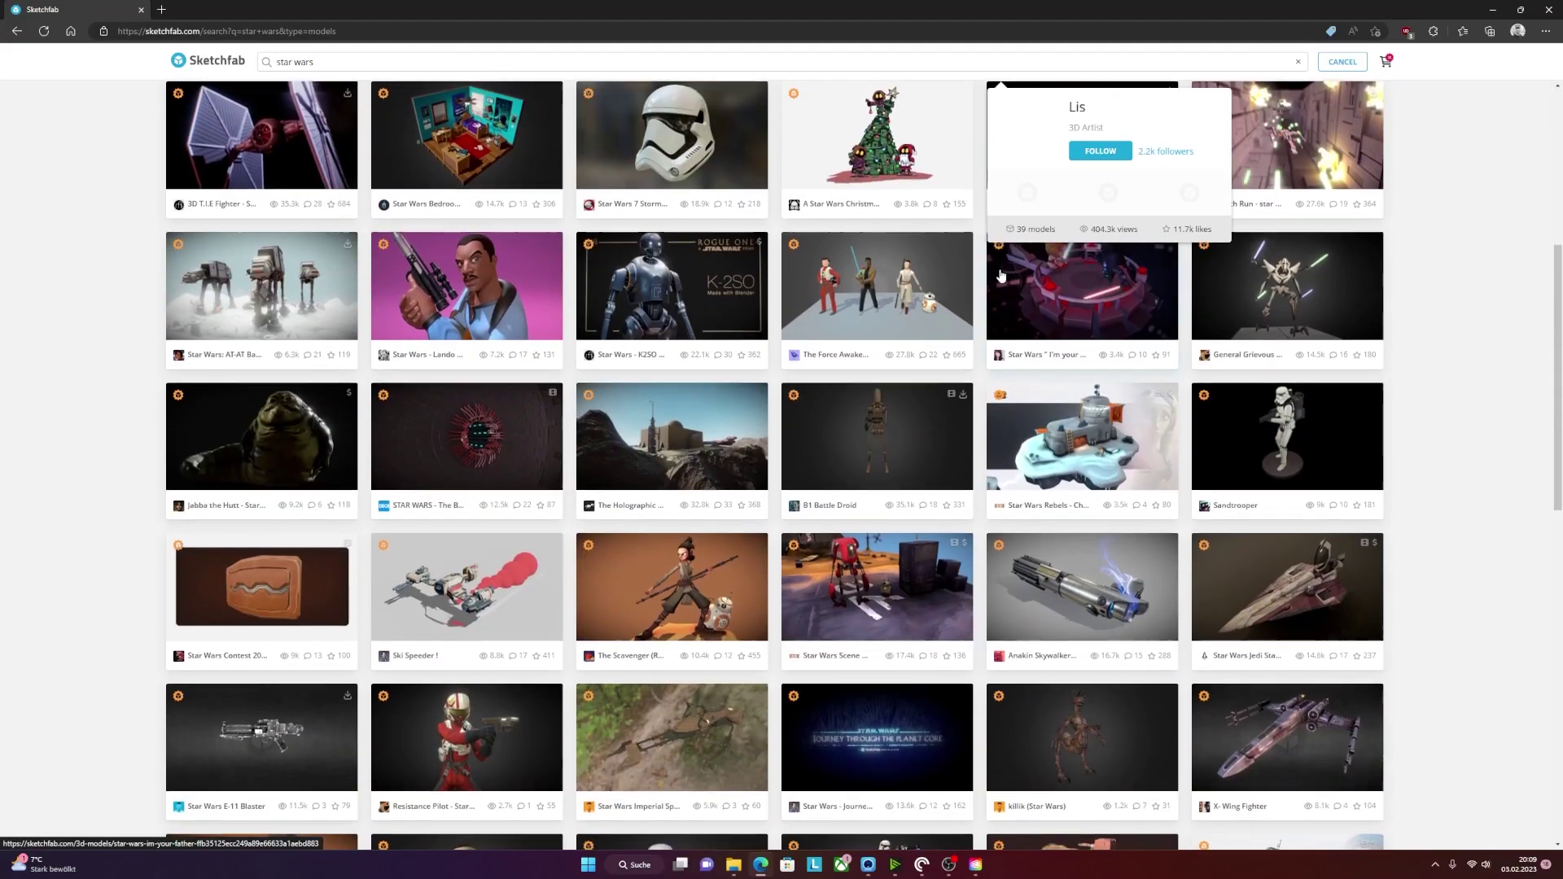
scroll(1001, 276, "down", 2)
scroll(999, 270, "down", 1)
scroll(1000, 270, "down", 4)
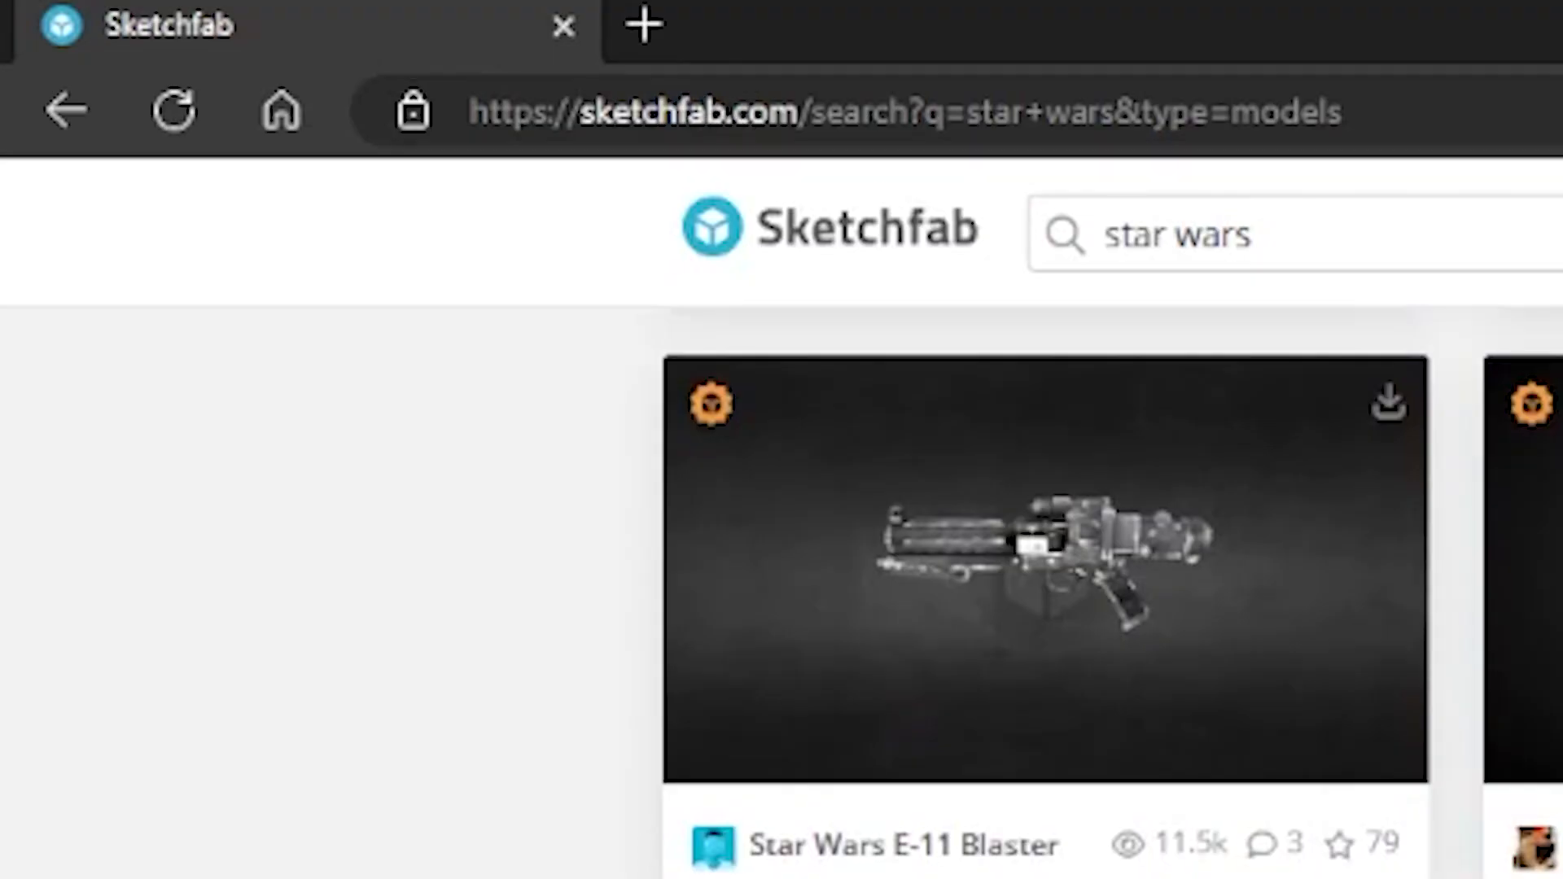
scroll(589, 209, "up", 2)
scroll(590, 209, "down", 2)
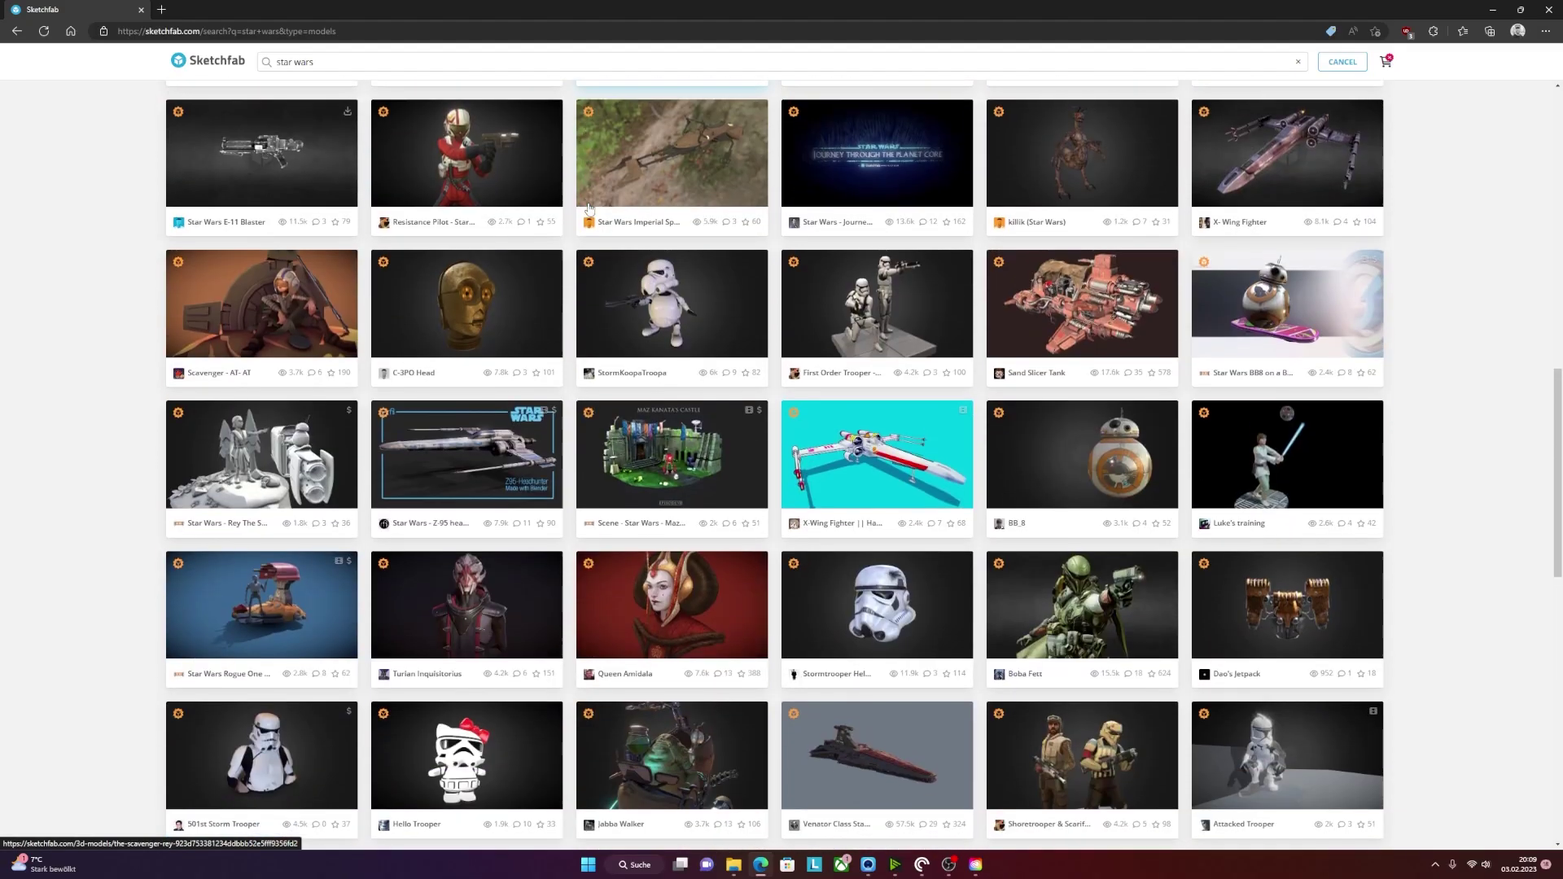
scroll(590, 209, "down", 2)
scroll(589, 210, "down", 2)
scroll(589, 209, "down", 4)
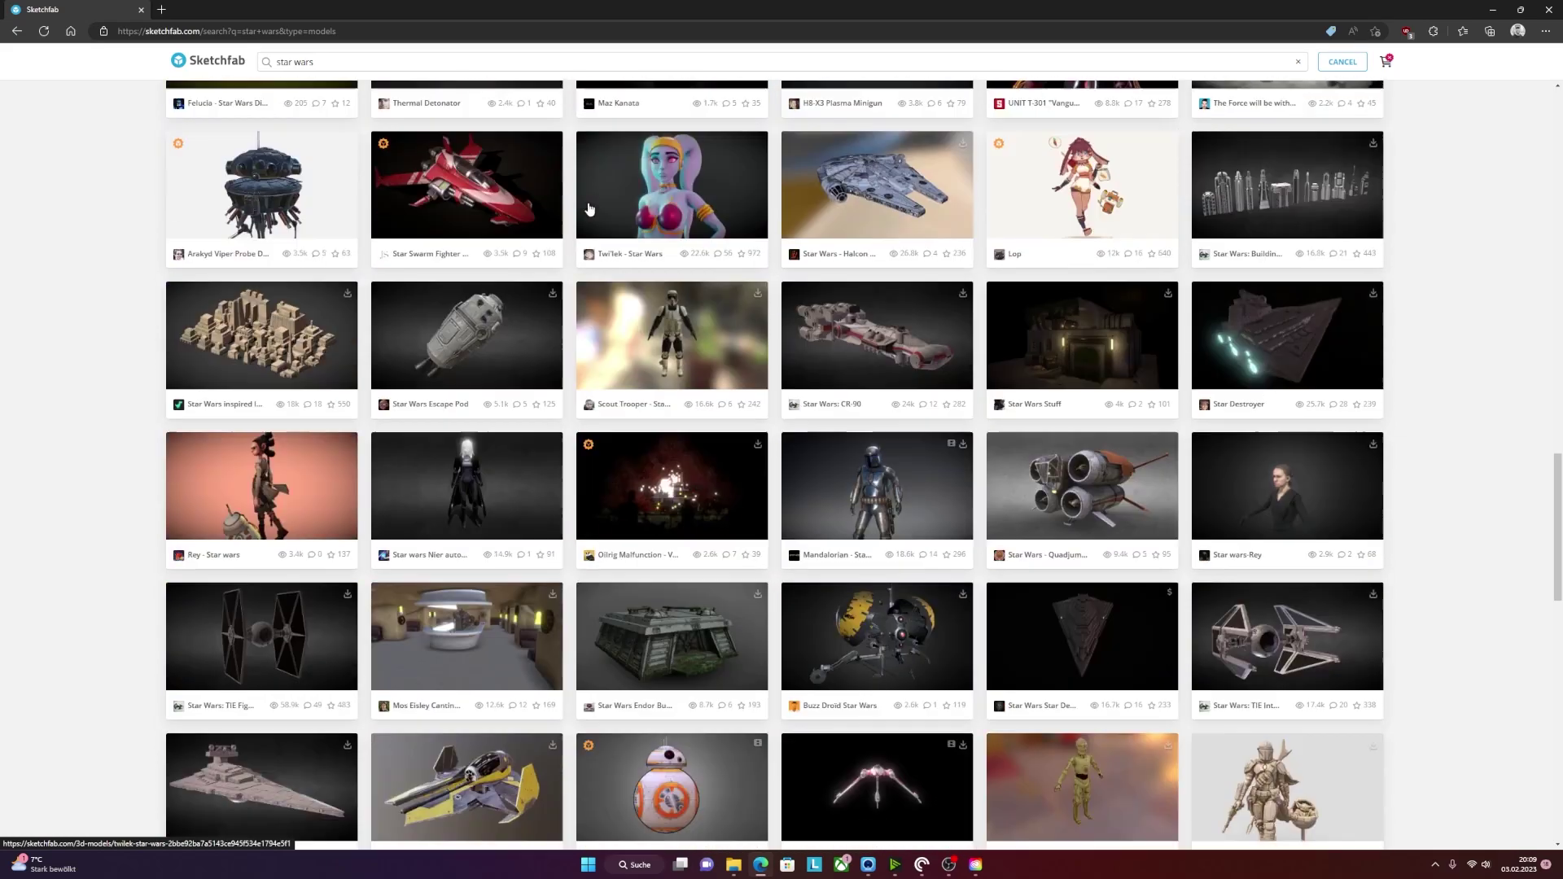
scroll(589, 209, "down", 3)
scroll(589, 210, "up", 4)
scroll(589, 210, "up", 5)
scroll(589, 209, "up", 5)
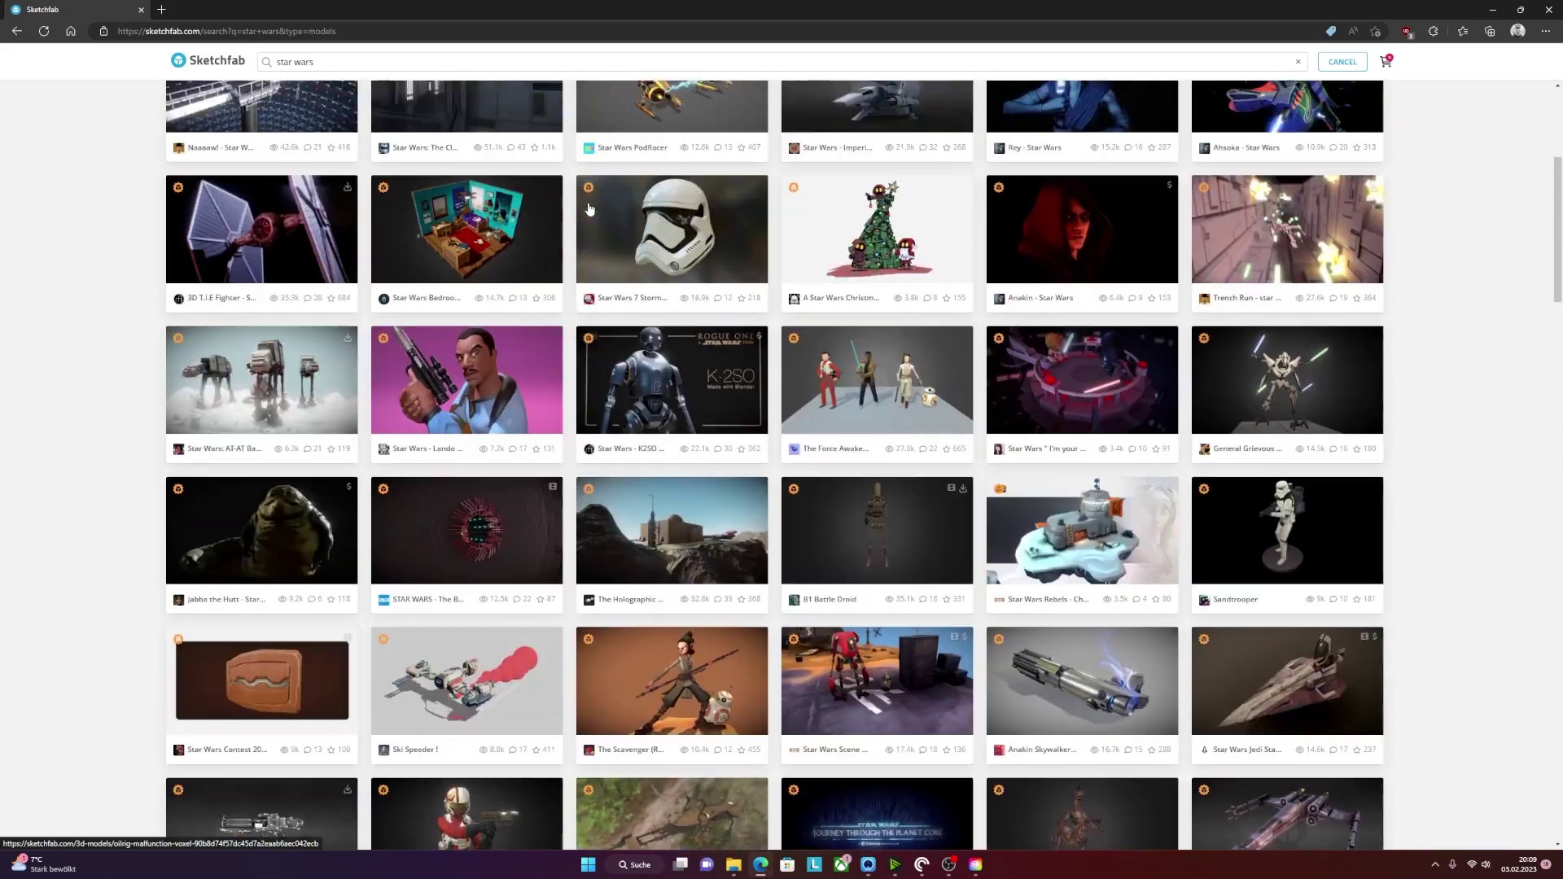
scroll(589, 209, "up", 5)
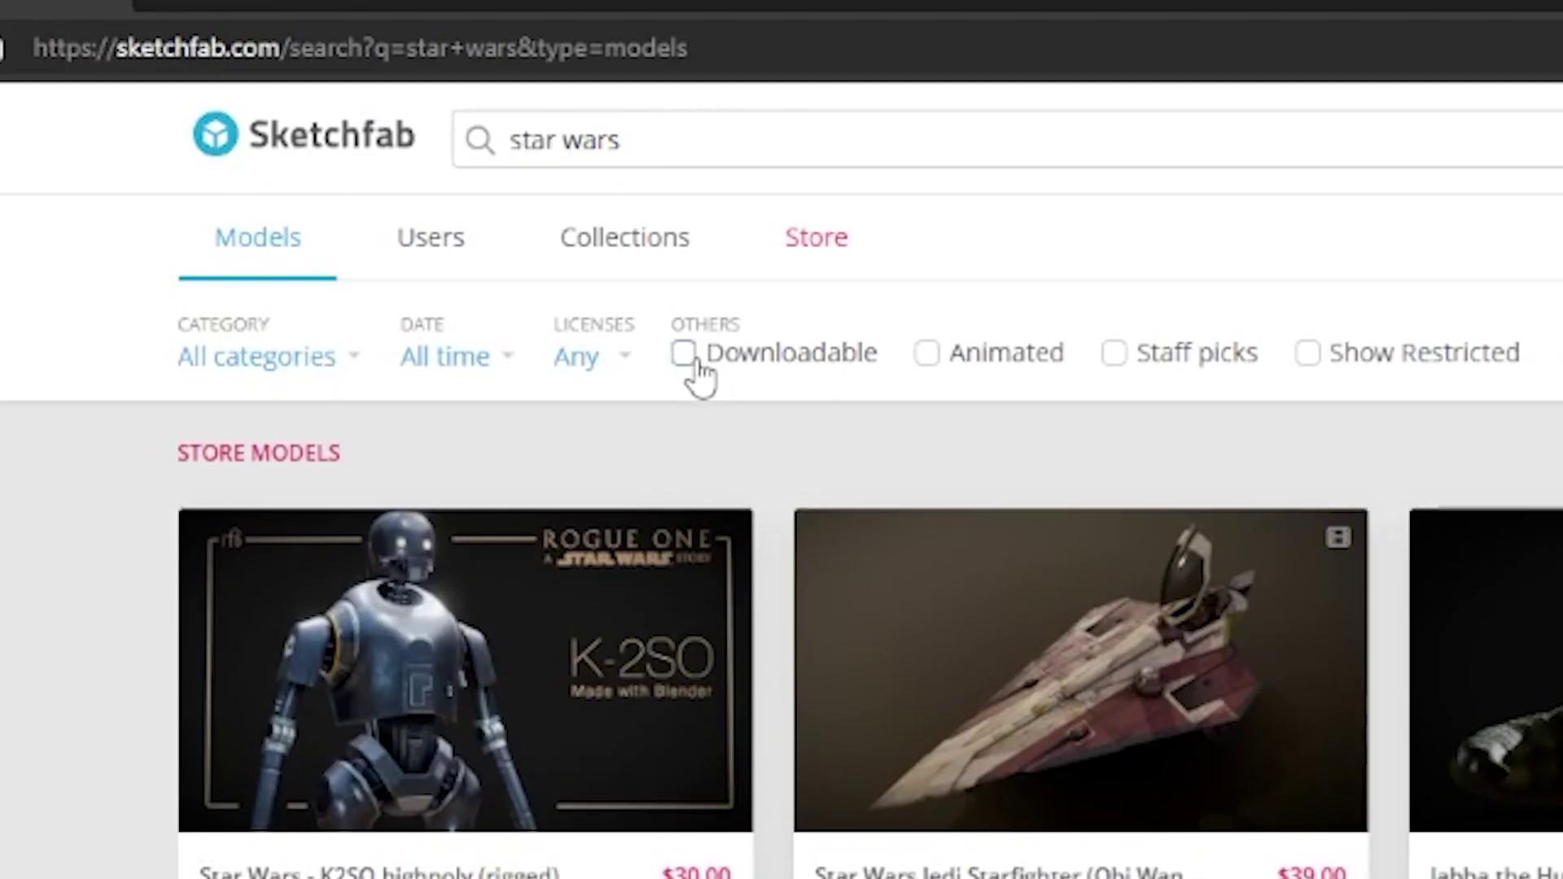
- Tick the Downloadable filter and browse the remaining Star Wars models
left_click(684, 354)
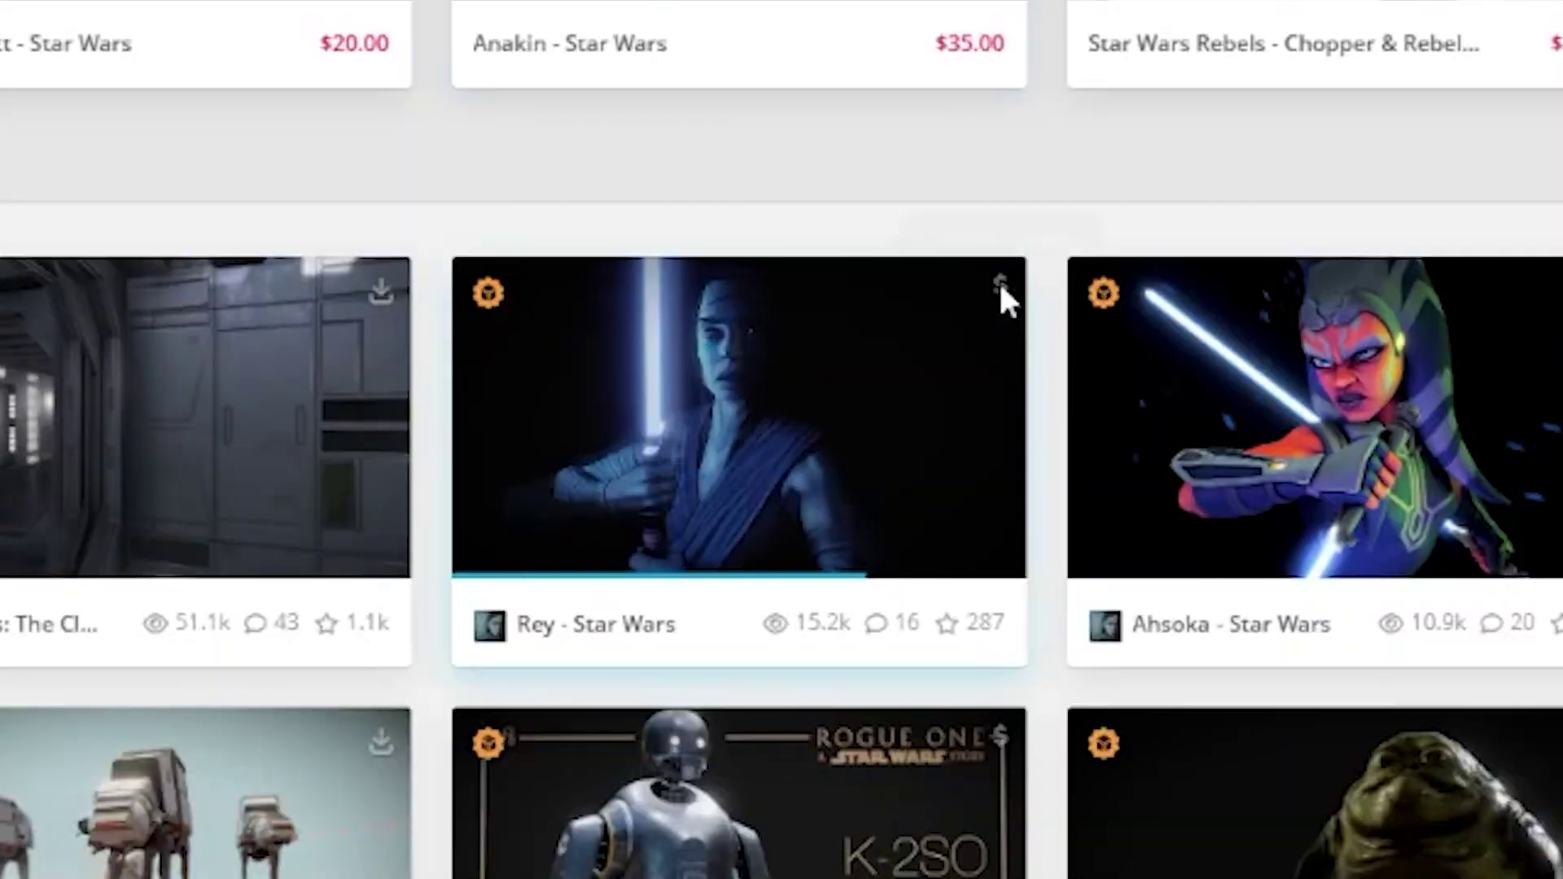
scroll(969, 394, "down", 2)
scroll(968, 394, "down", 1)
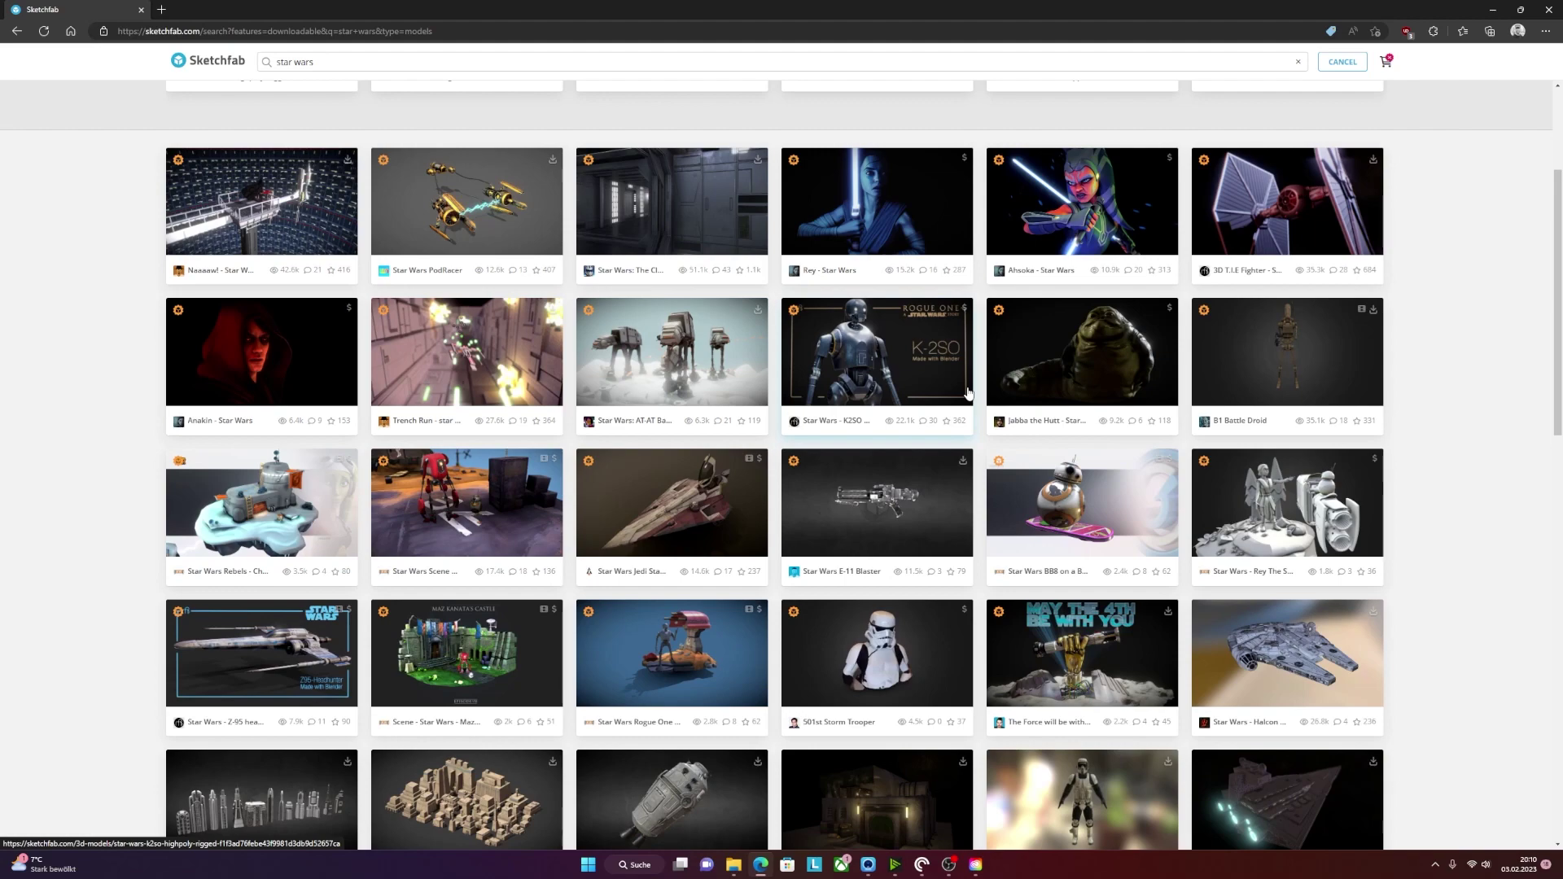
scroll(968, 394, "down", 1)
scroll(969, 394, "down", 2)
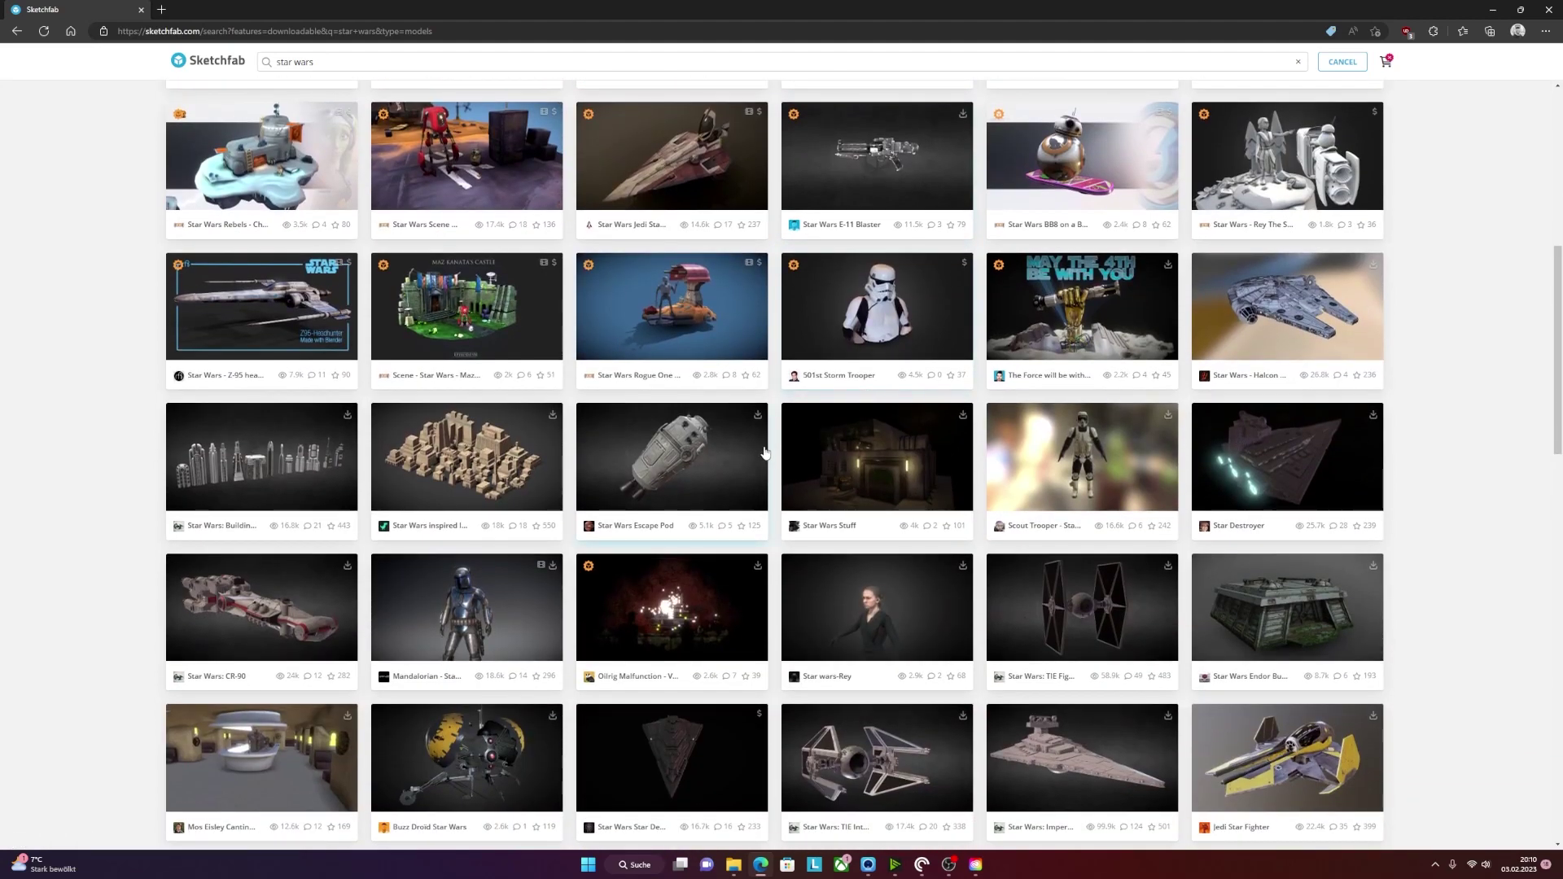
scroll(757, 419, "down", 1)
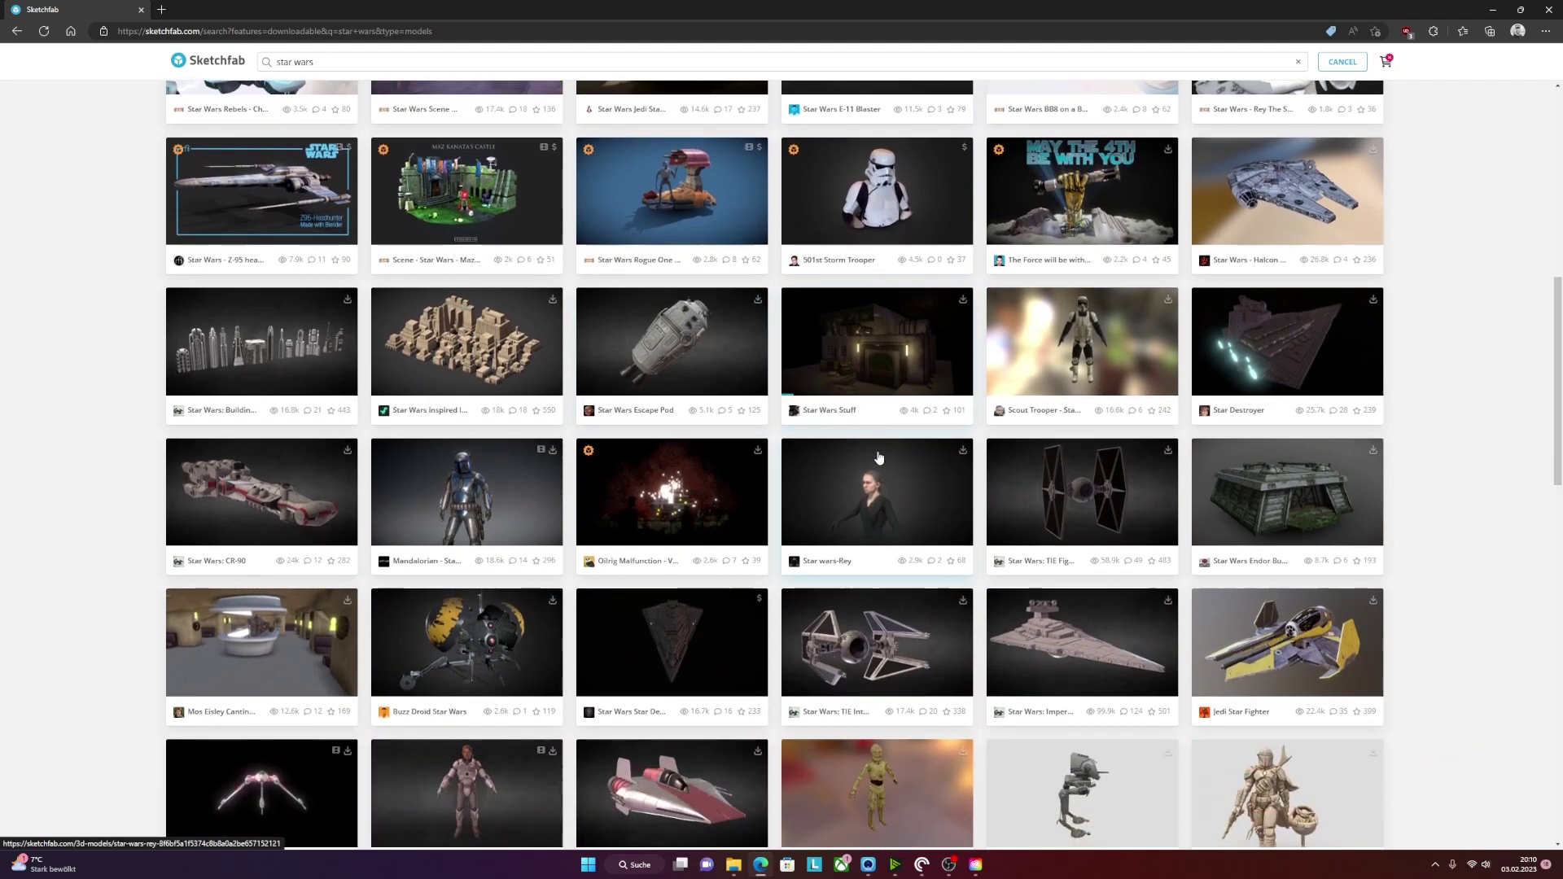
scroll(1075, 447, "down", 2)
scroll(1073, 494, "down", 1)
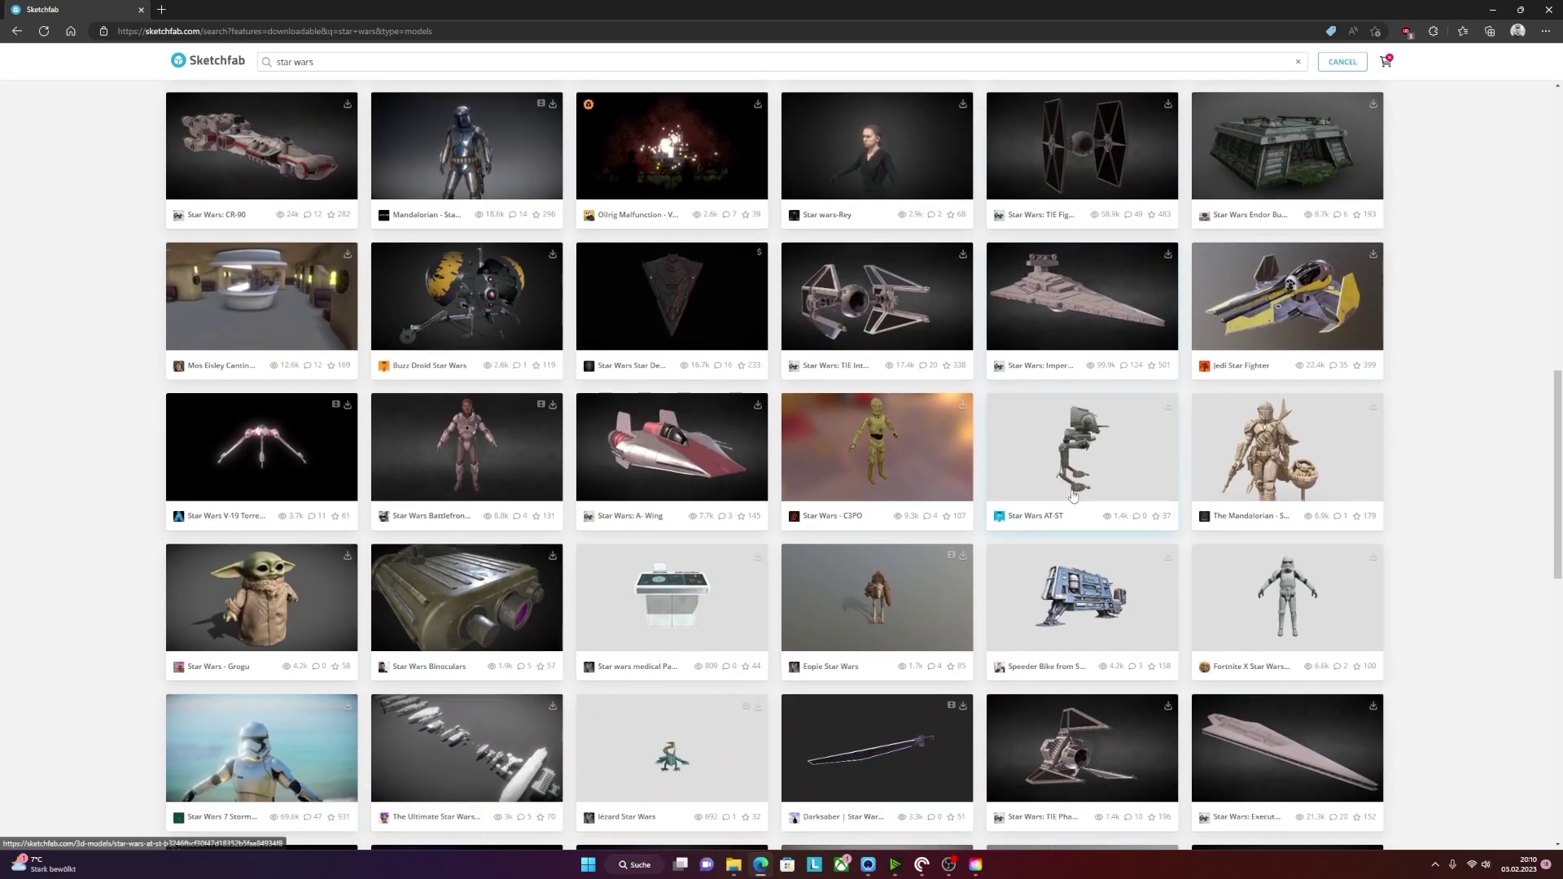
scroll(1073, 494, "down", 2)
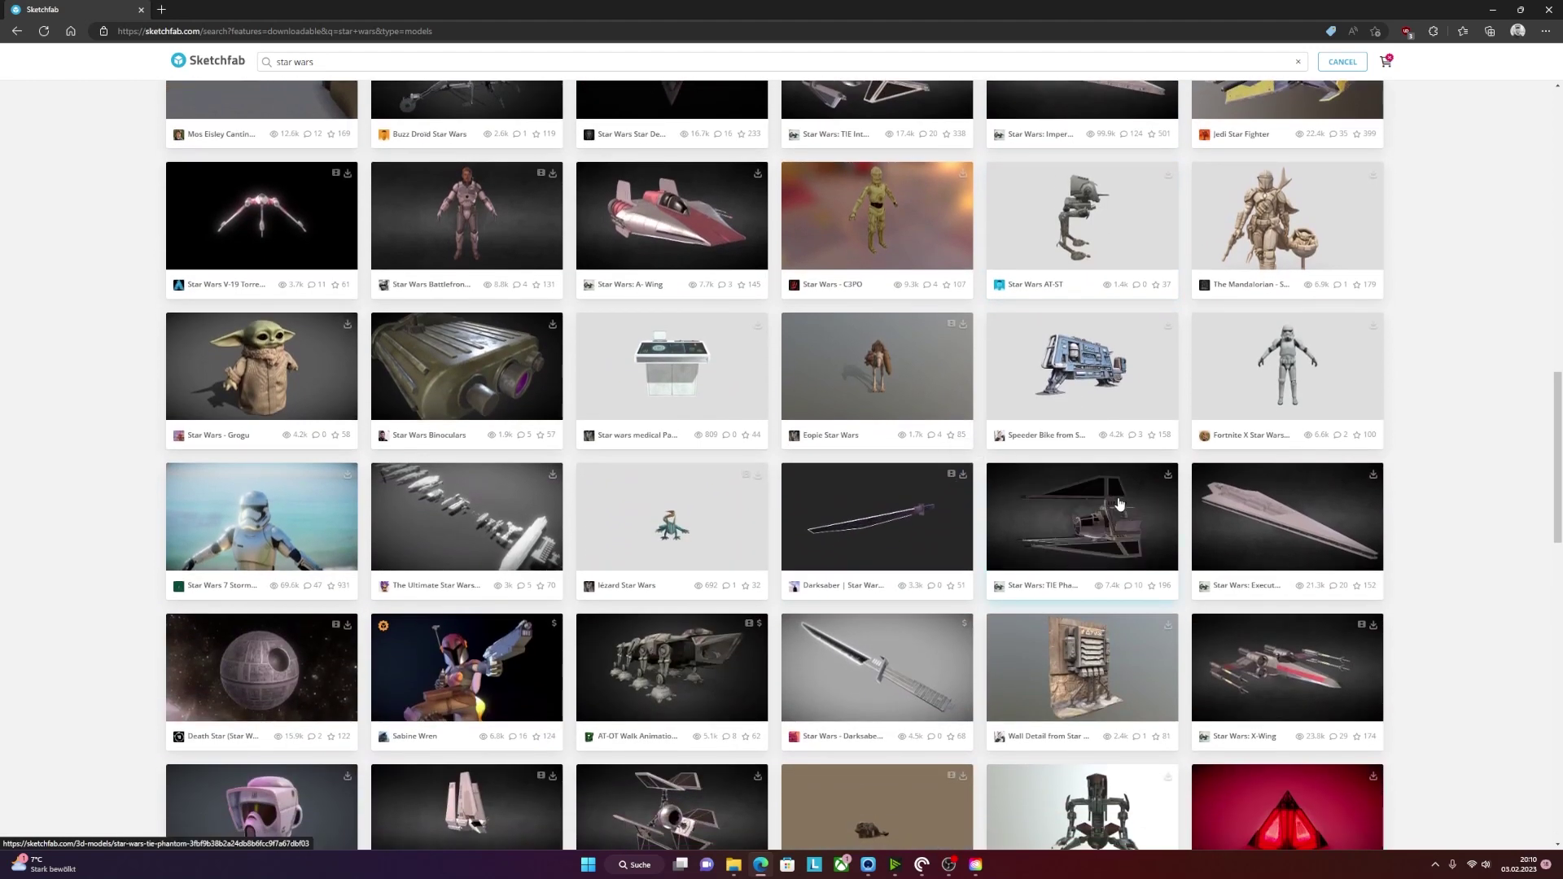
scroll(1118, 504, "down", 1)
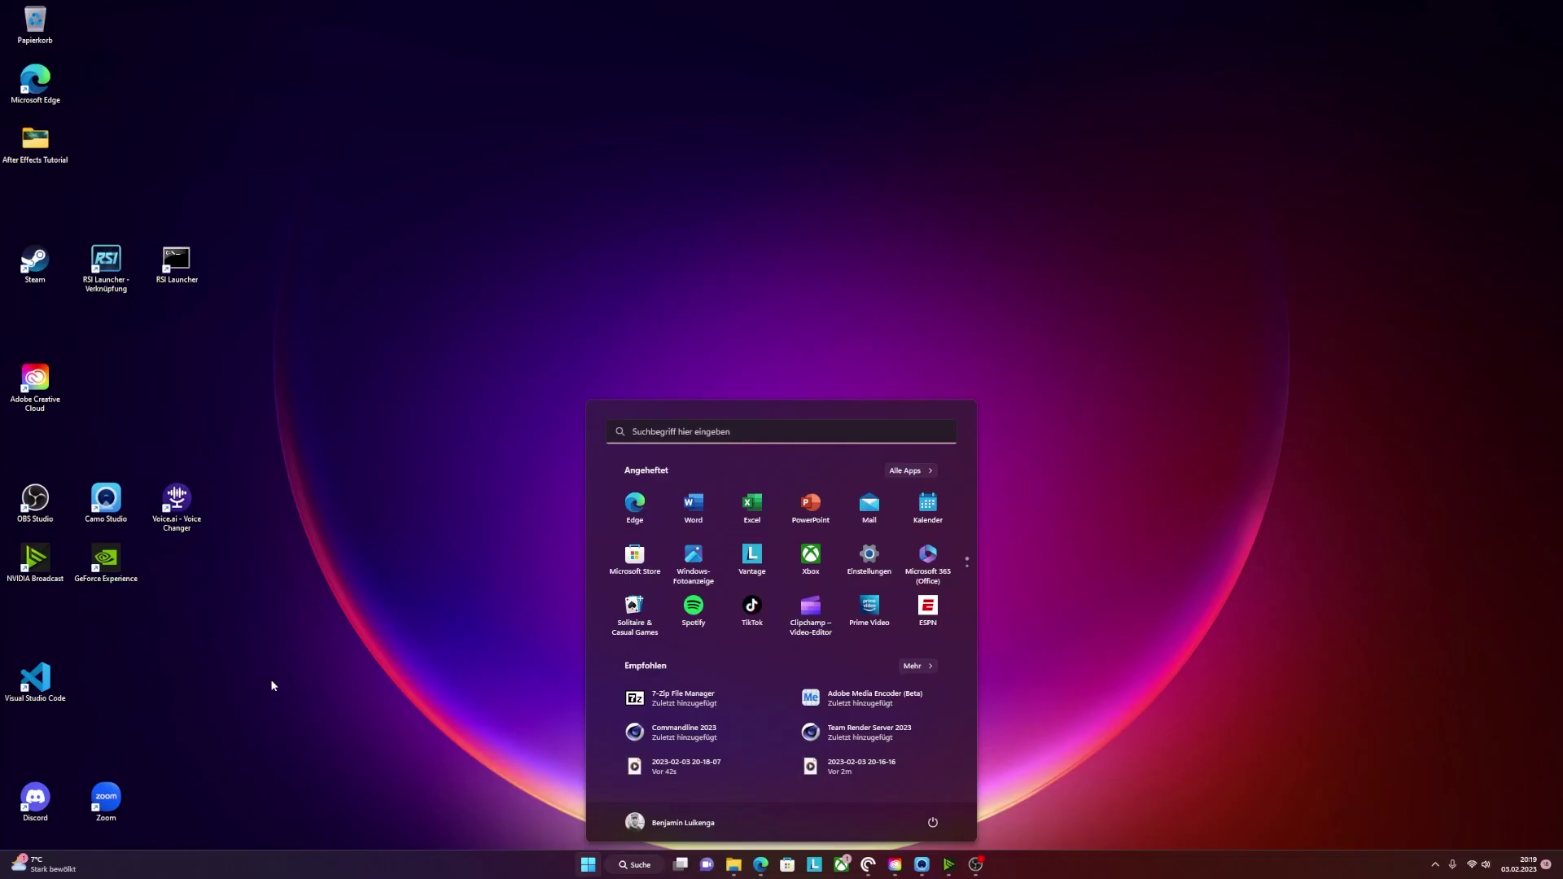
- Search the Start menu for 'after' and launch Adobe After Effects (Beta)
type("after")
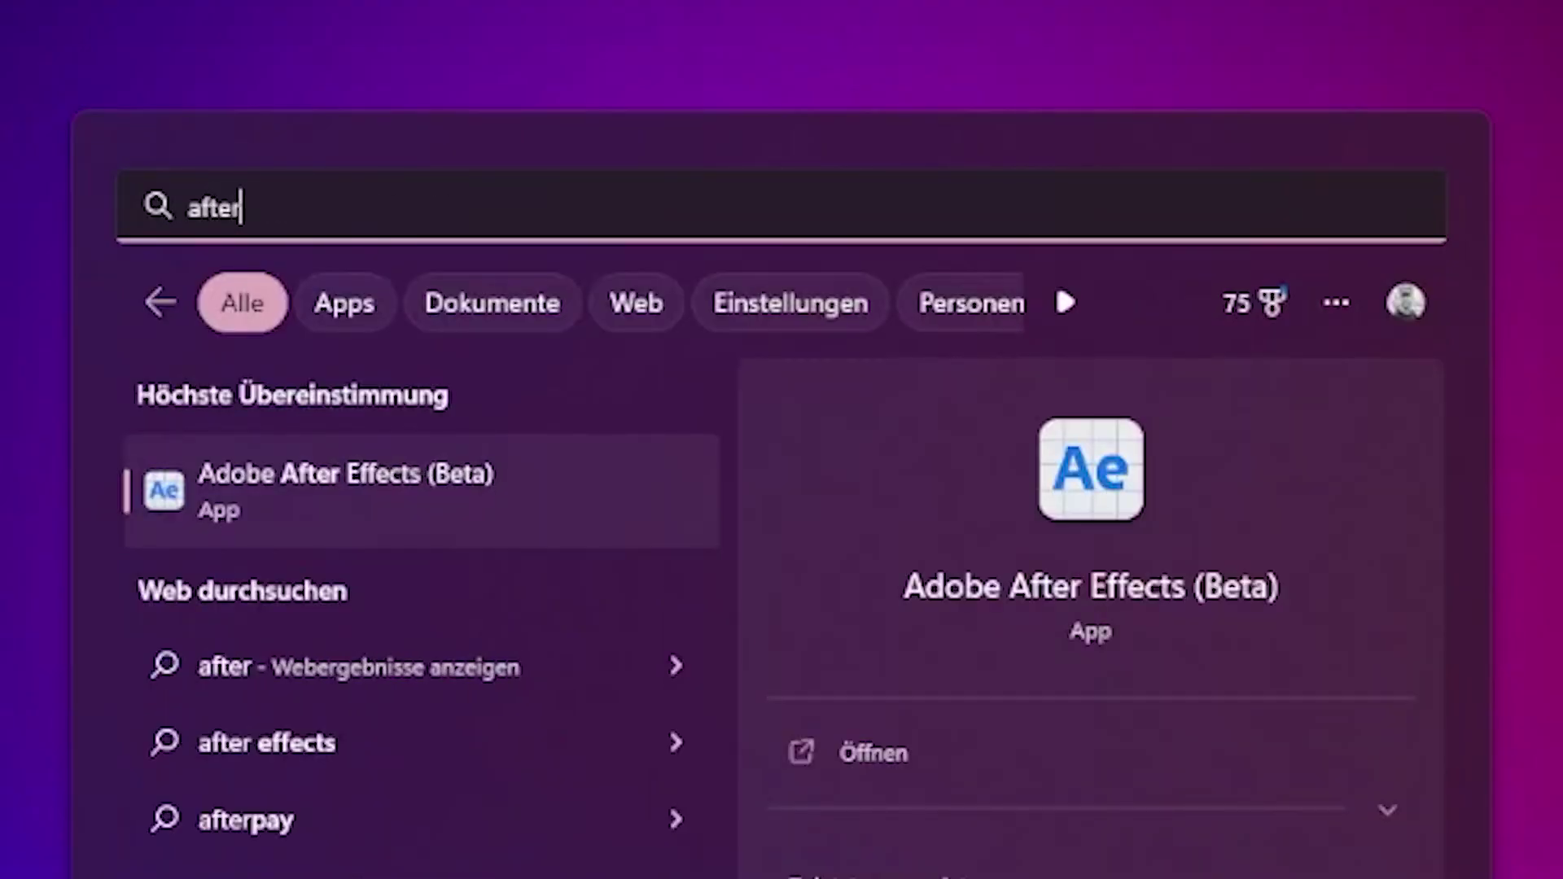
key("Return")
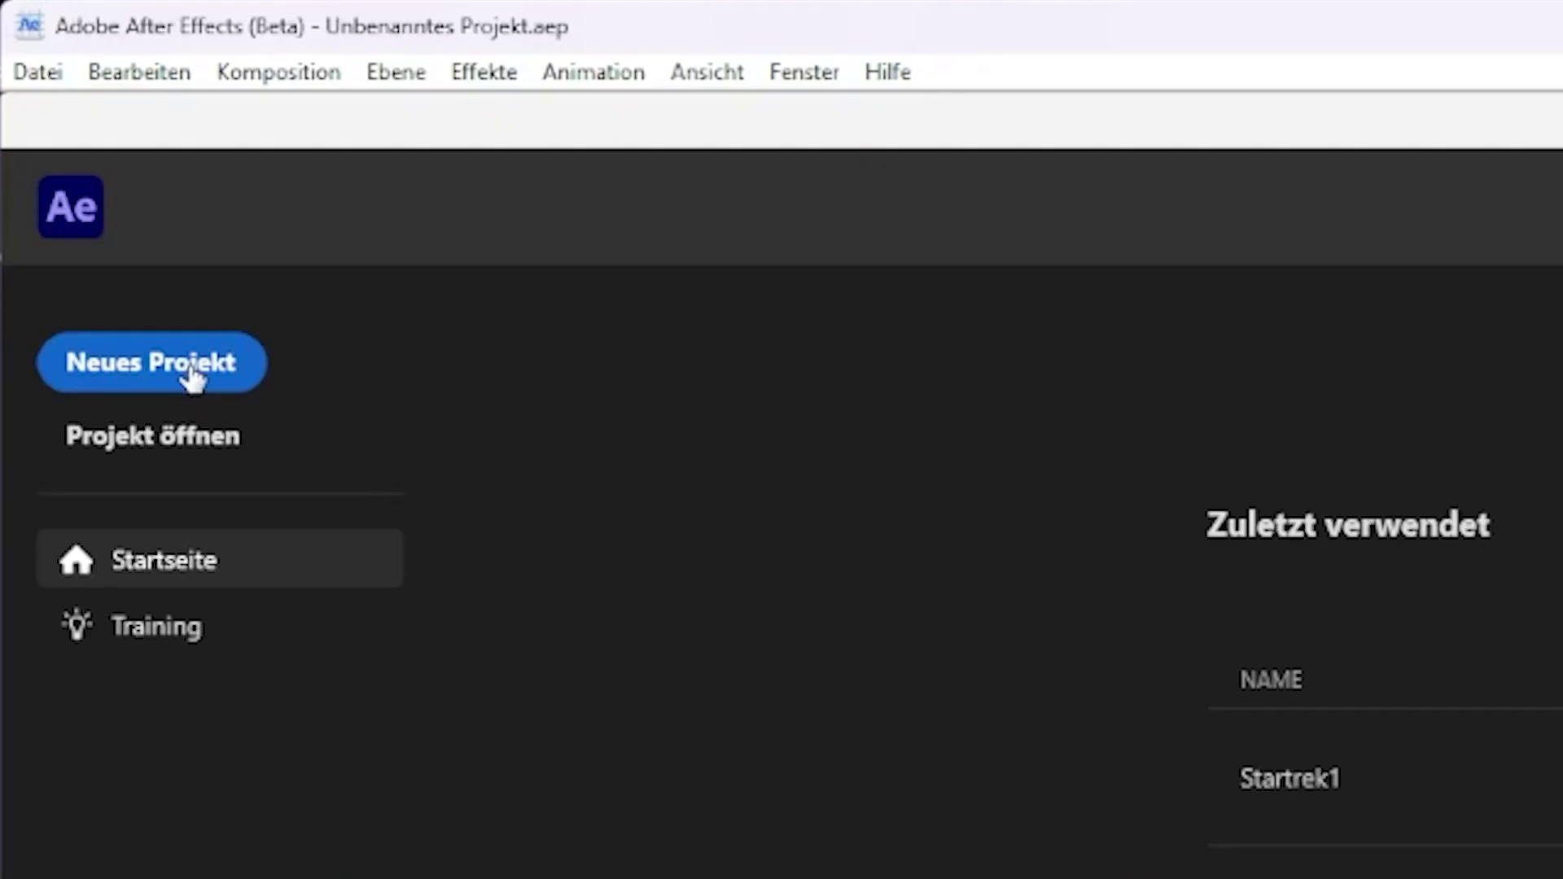
- Start a new project and create a 2560×1080, 23.976 fps, 30-second composition
left_click(192, 376)
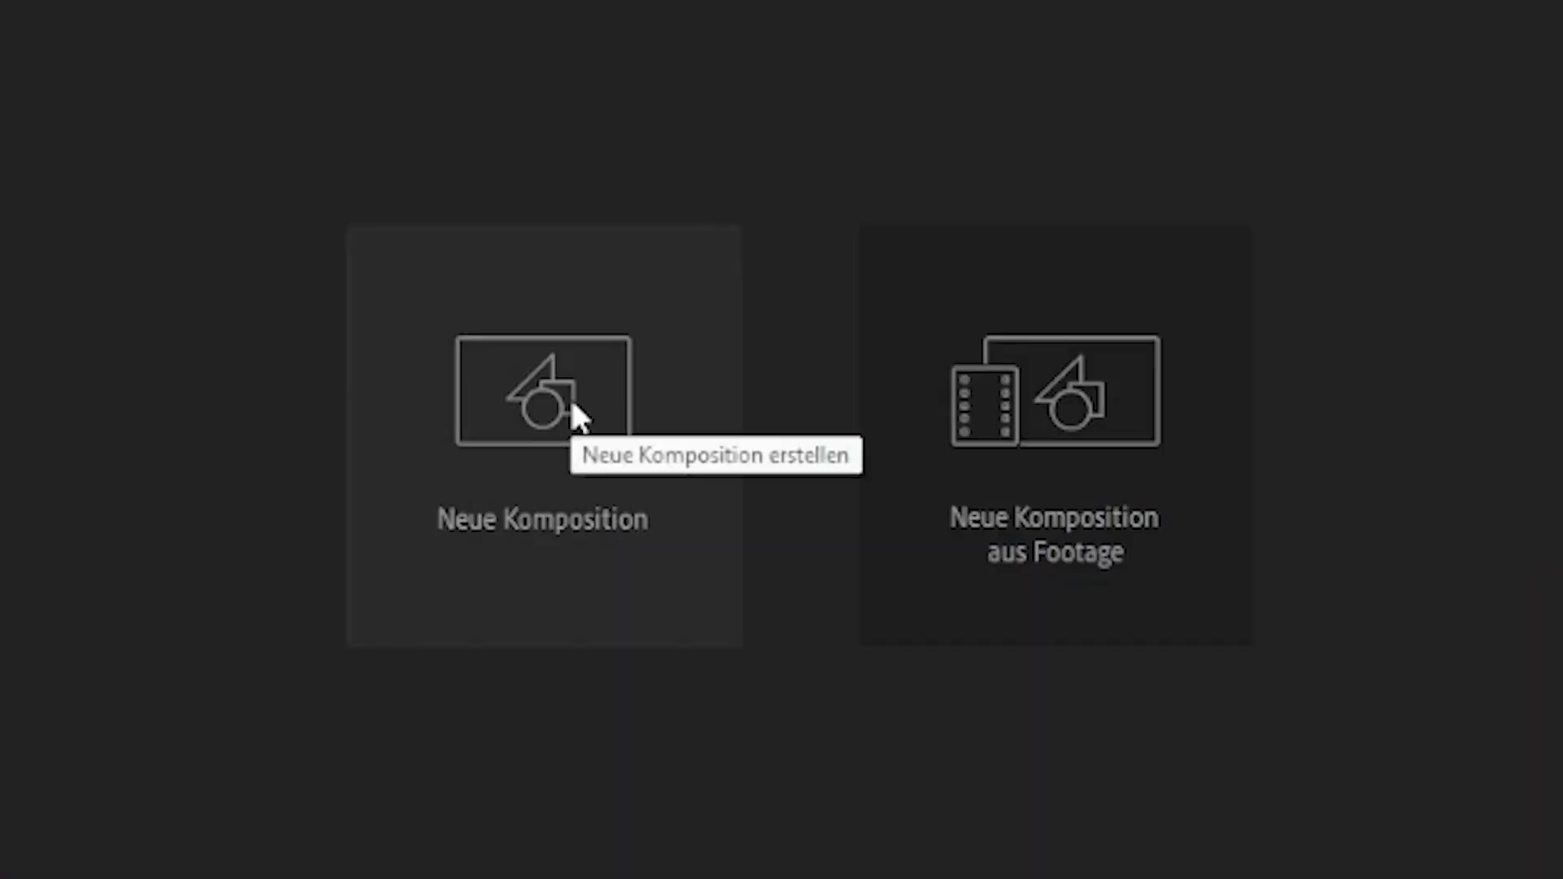
left_click(571, 401)
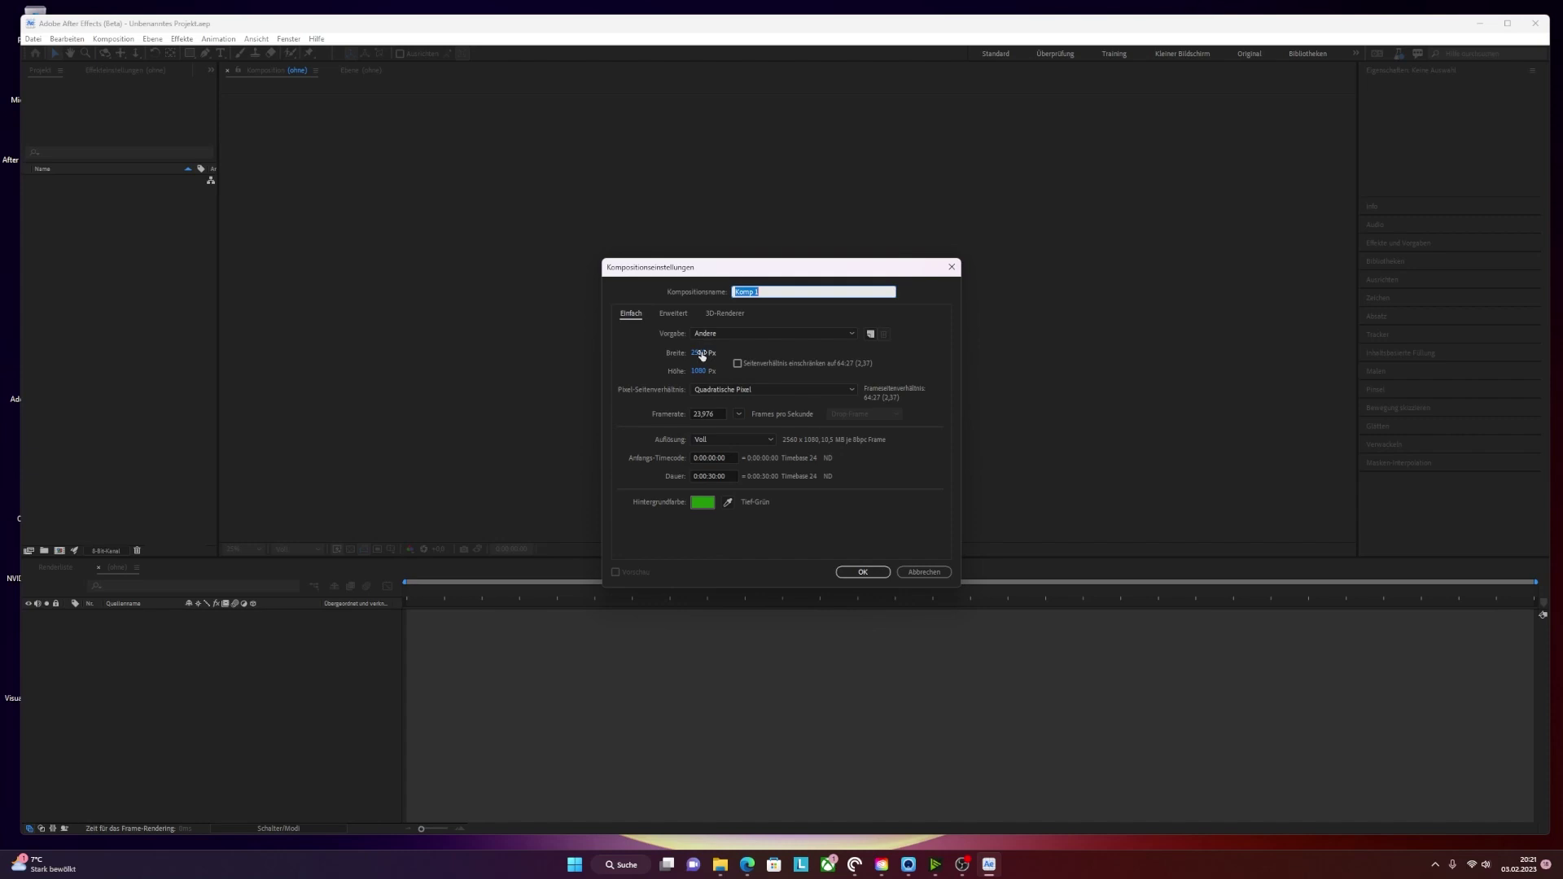
- Confirm the Komp 1 composition settings and bring up File Explorer
left_click(864, 572)
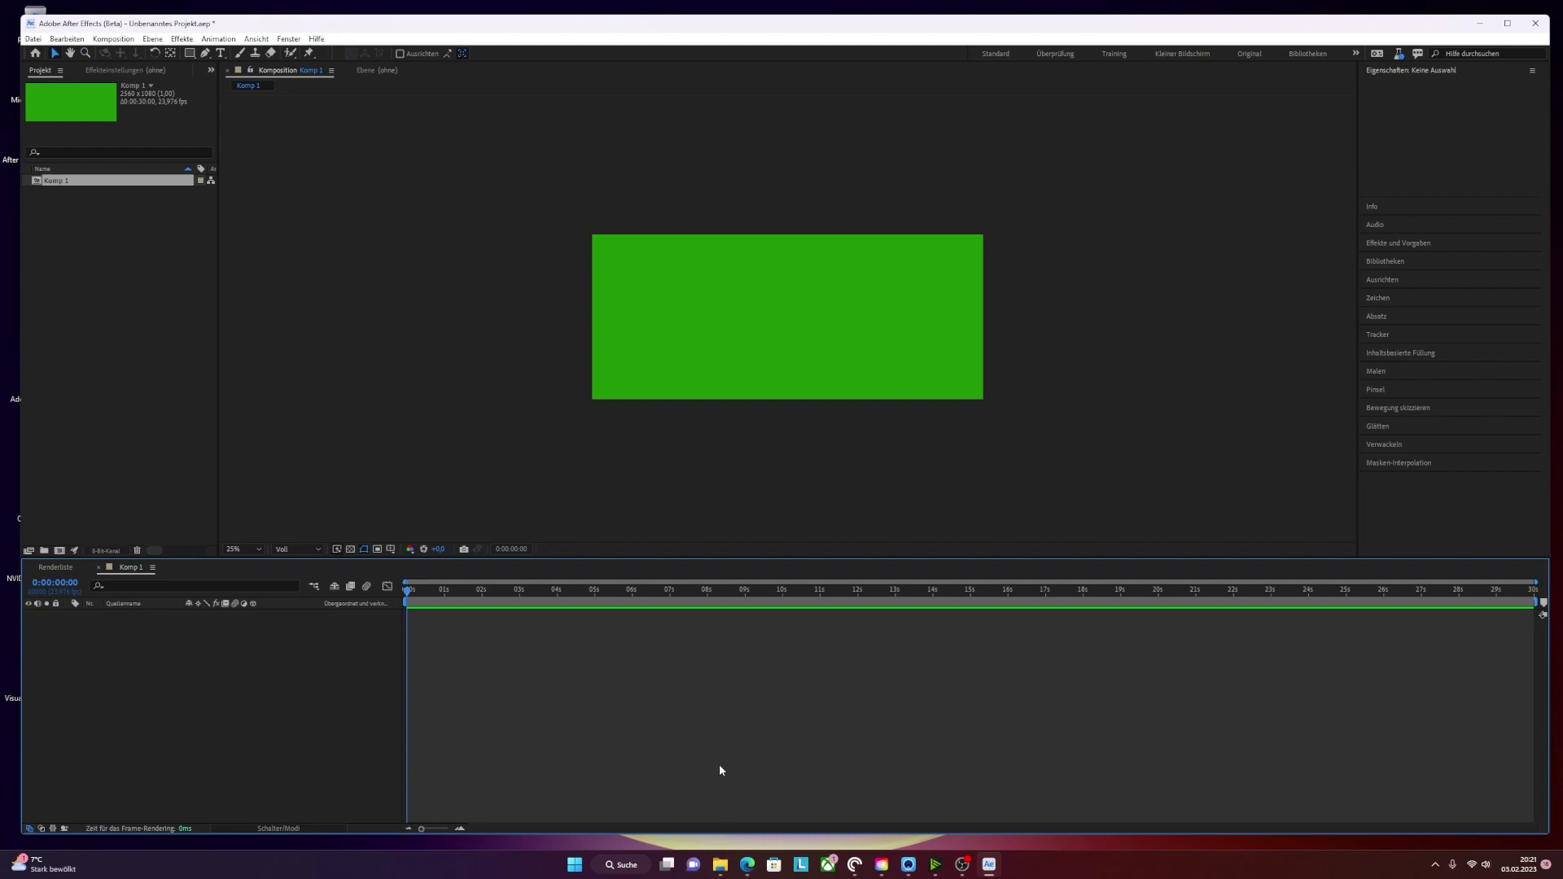
key("super+e")
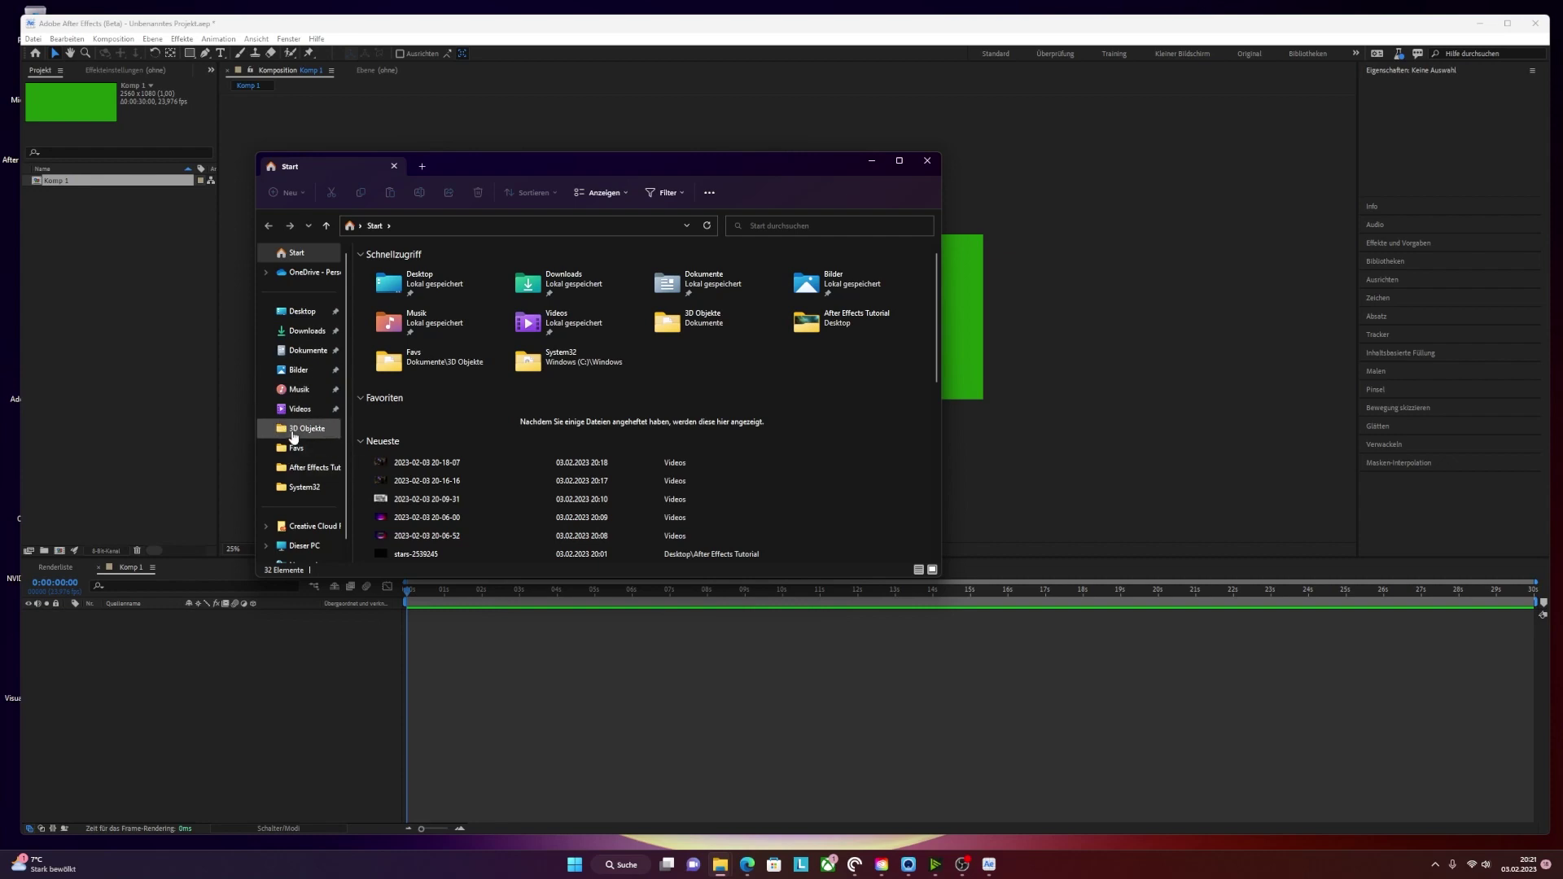
- Import star_wars_imperial-class_star_destroyer.glb from the After Effects Tutorial folder into the project
left_click(305, 467)
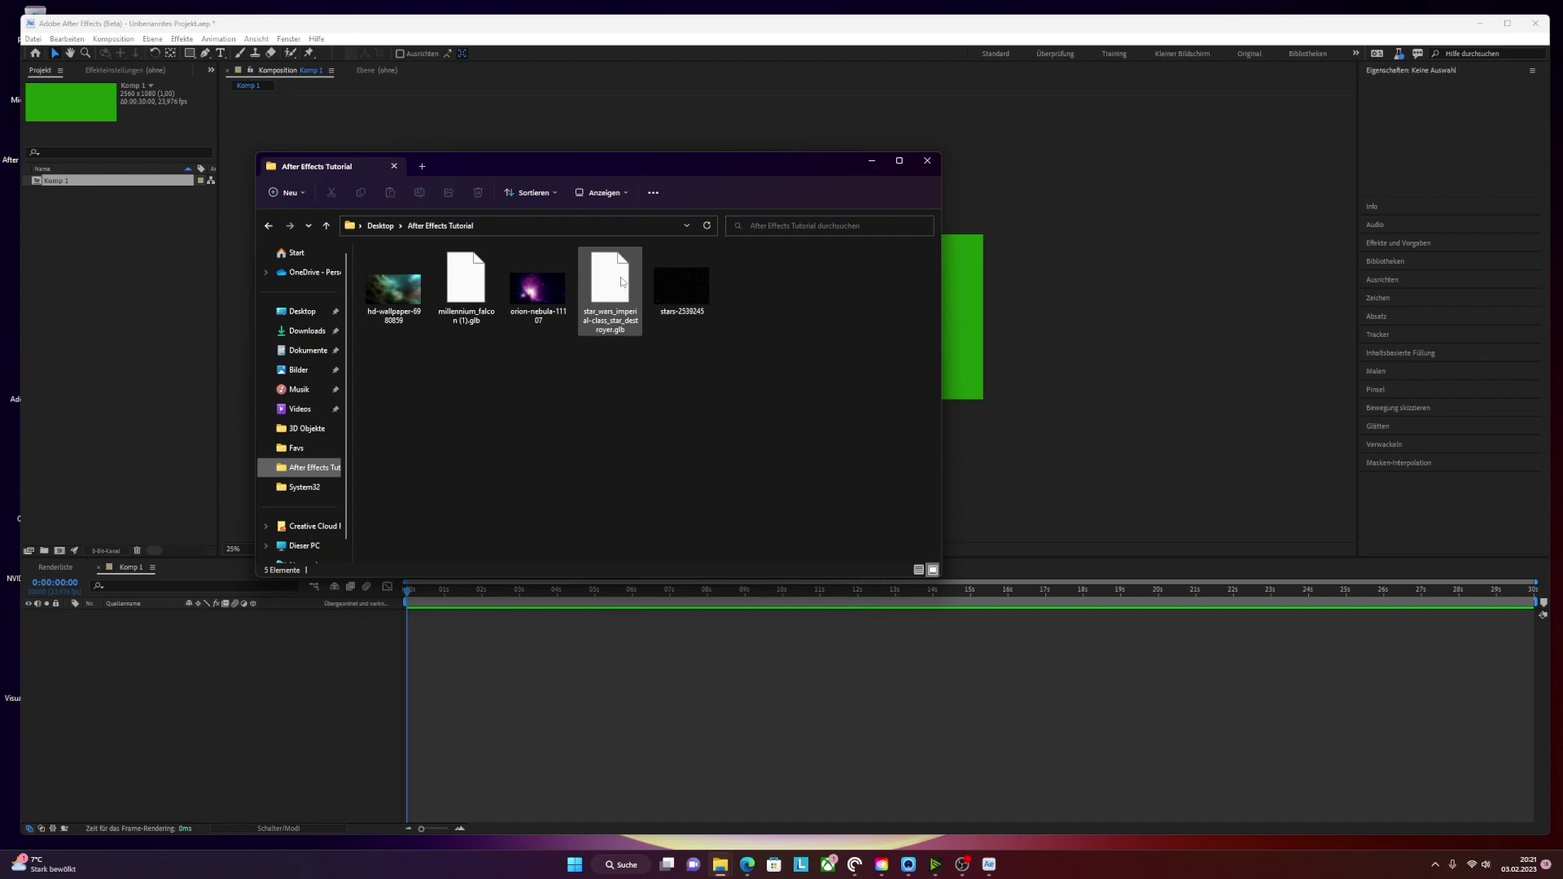
left_click_drag(621, 276, 91, 204)
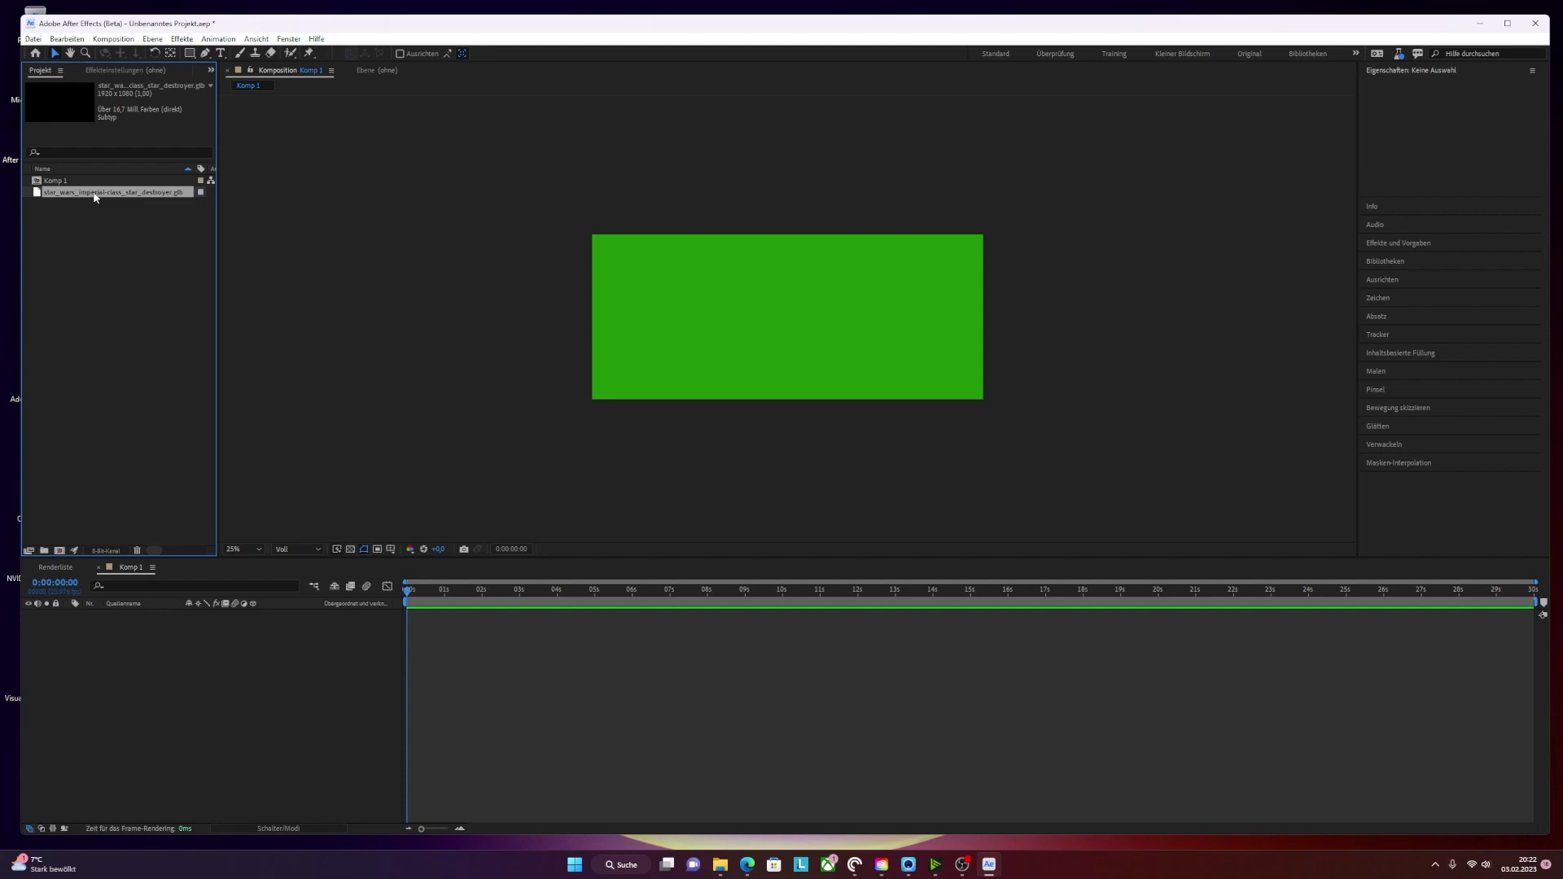
- Add the Star Destroyer model to Komp 1, scaled with Wie Kompositionsgröße
left_click_drag(95, 196, 763, 314)
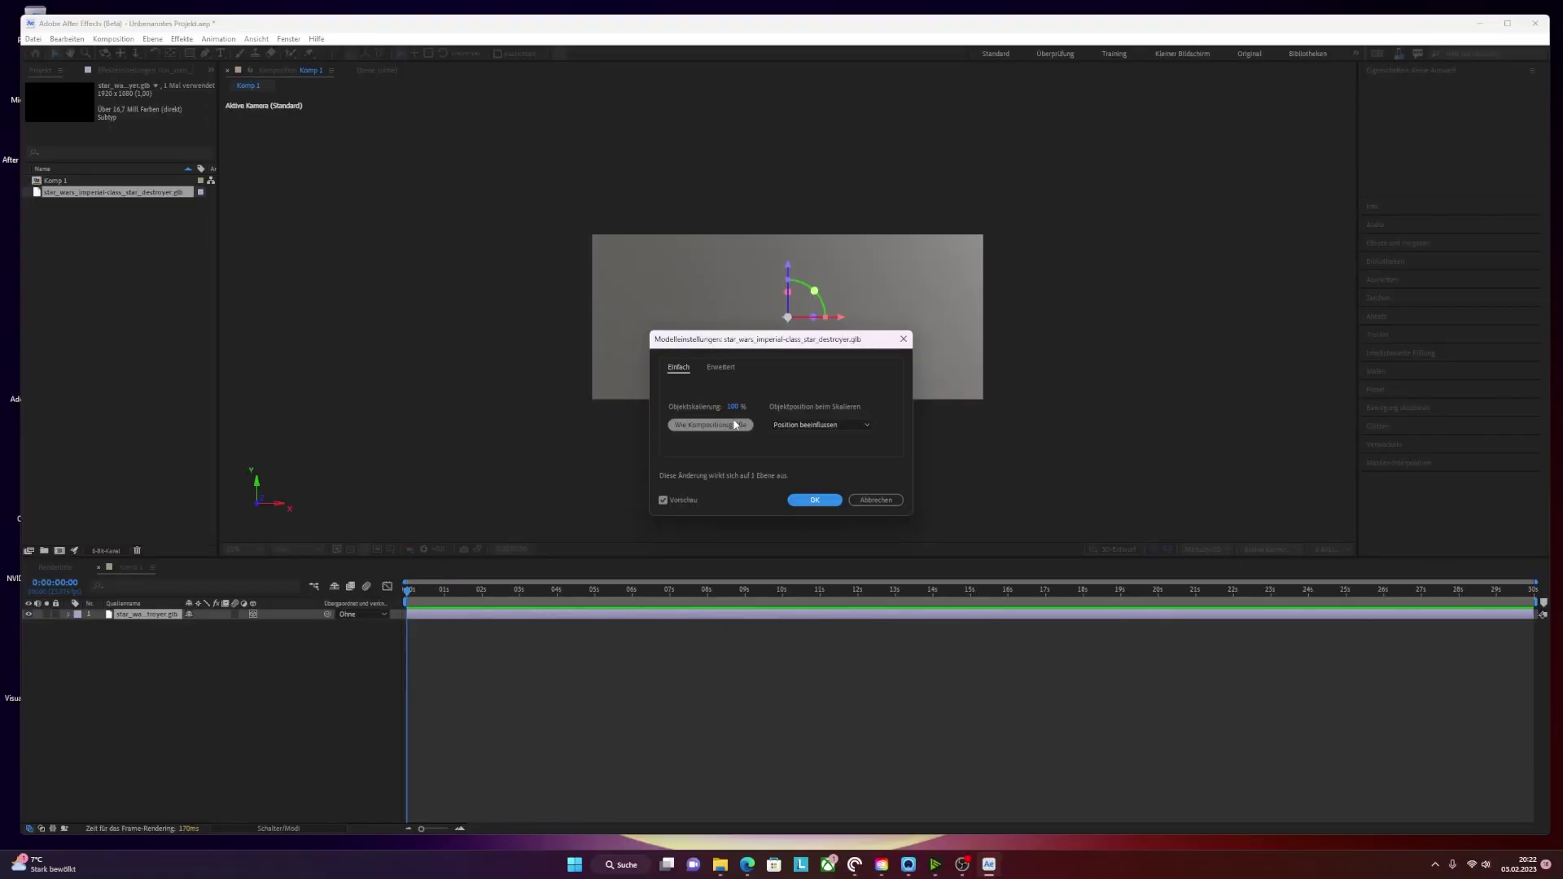
left_click(735, 426)
left_click(818, 499)
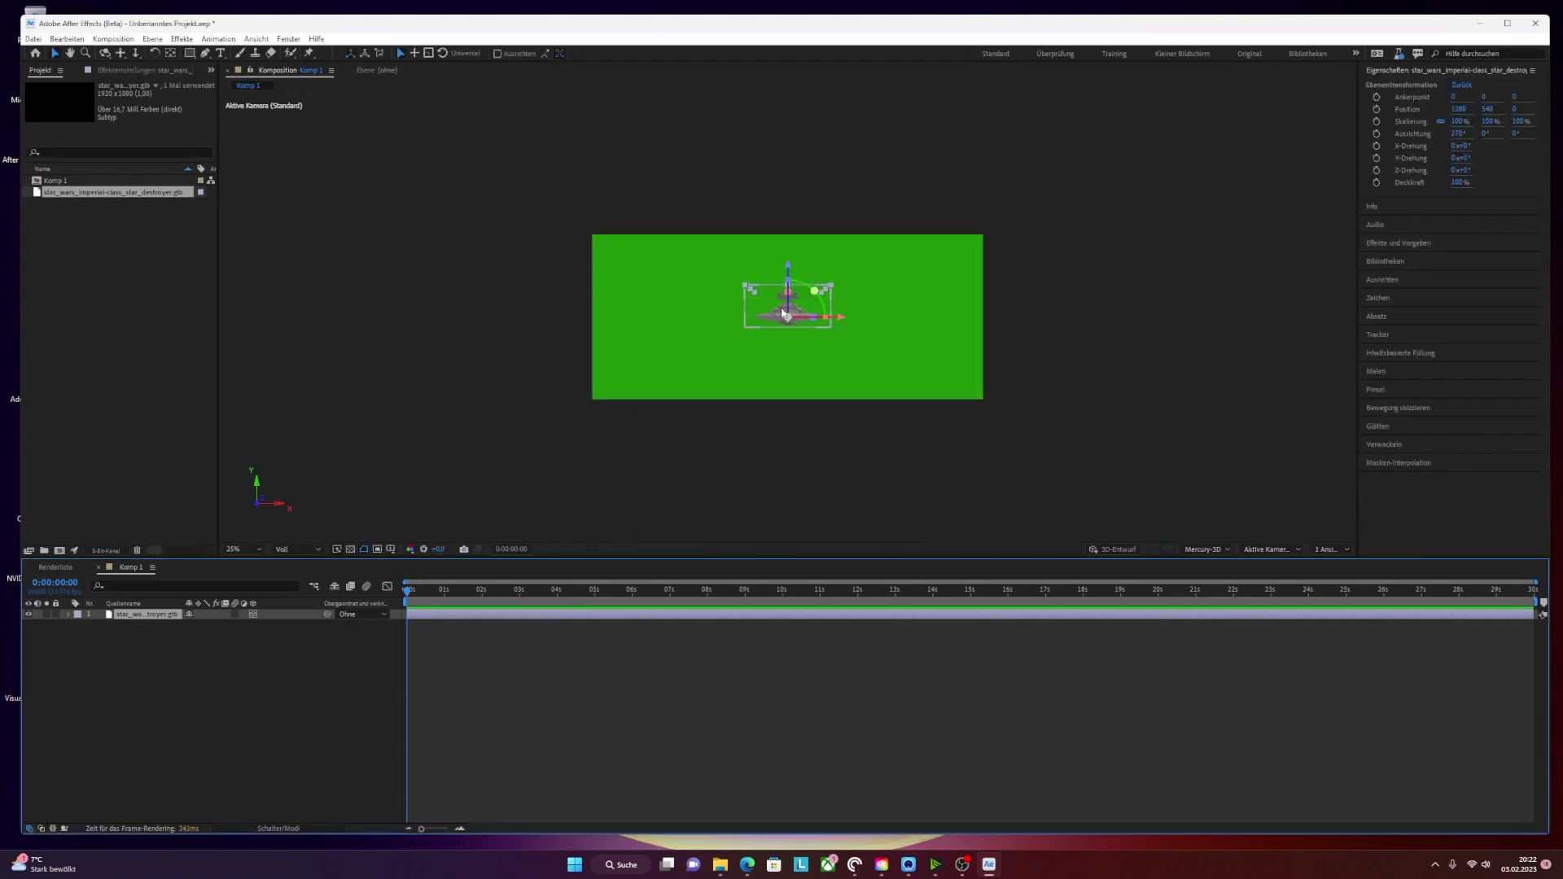
scroll(781, 312, "down", 1)
scroll(781, 311, "up", 2)
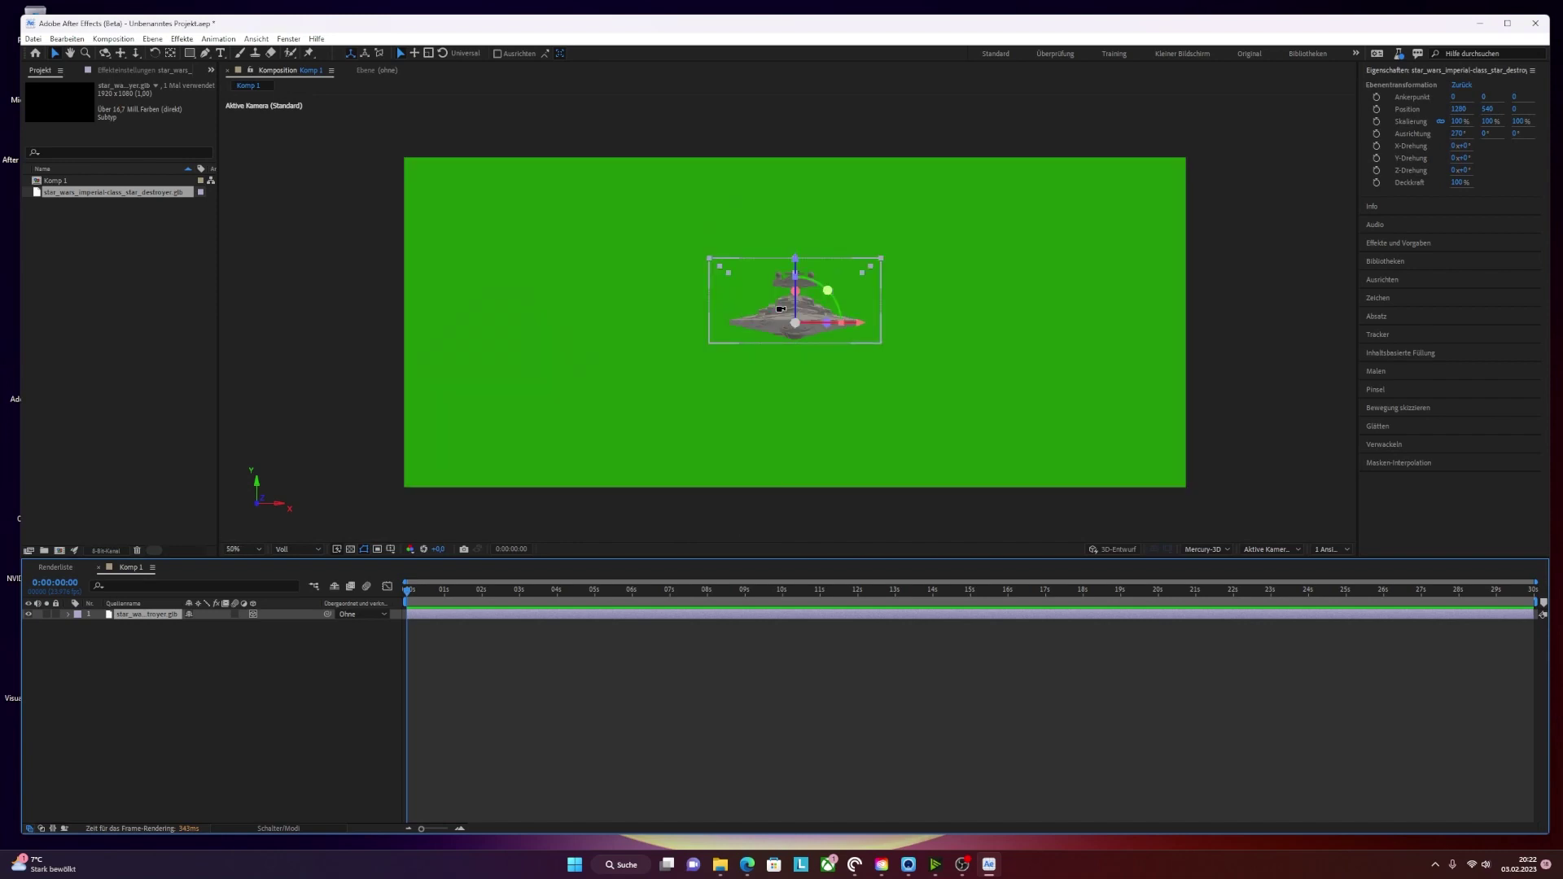
scroll(780, 309, "up", 2)
scroll(780, 309, "up", 1)
scroll(779, 309, "up", 1)
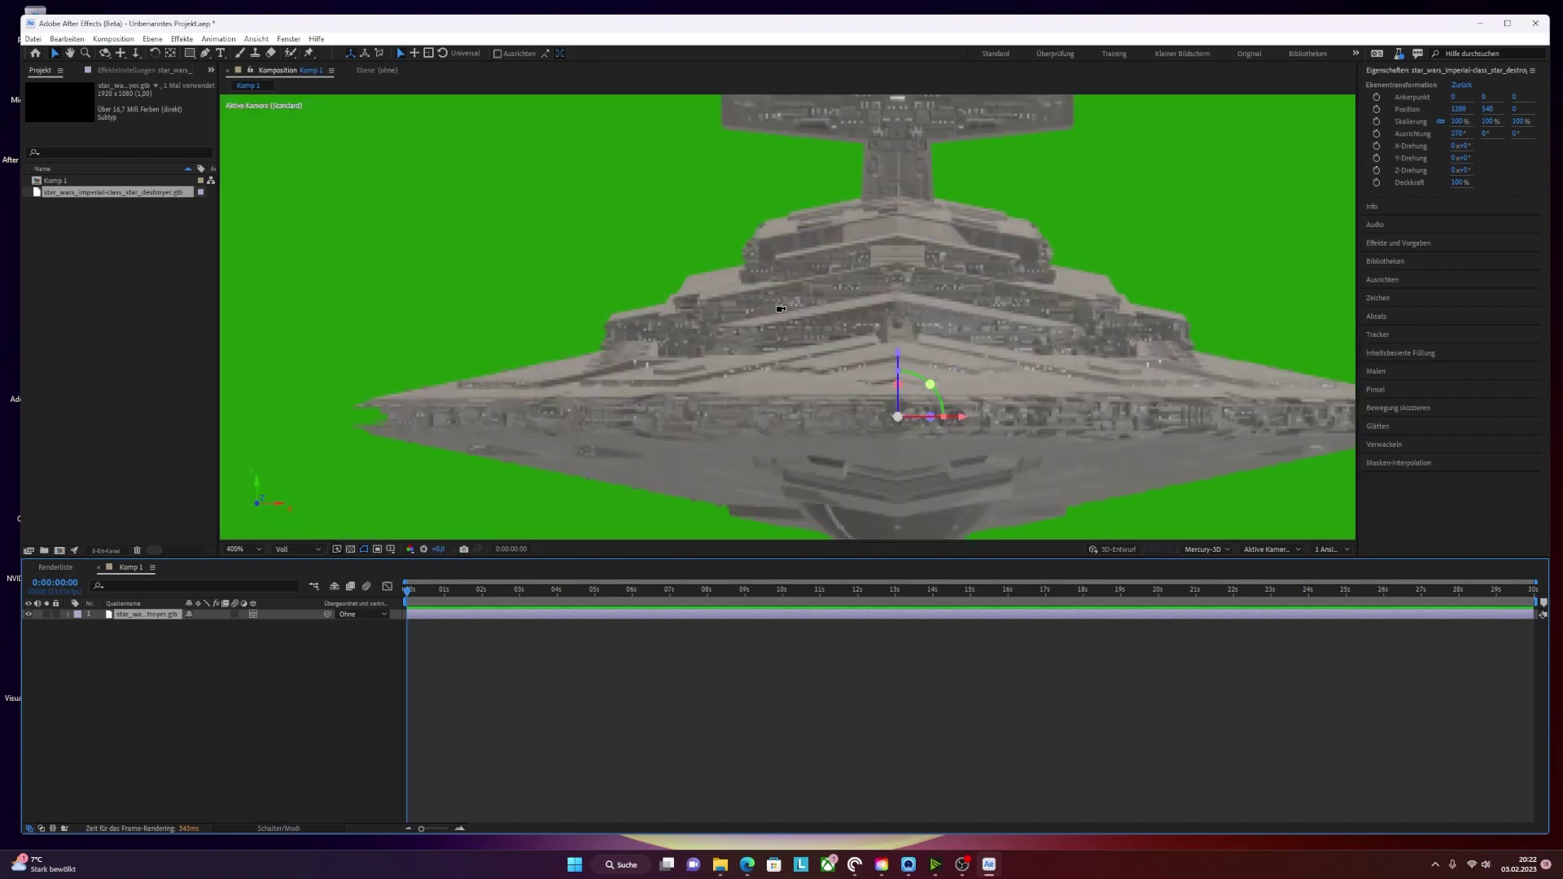
scroll(780, 309, "down", 3)
scroll(780, 309, "up", 1)
scroll(779, 309, "up", 2)
scroll(872, 301, "down", 3)
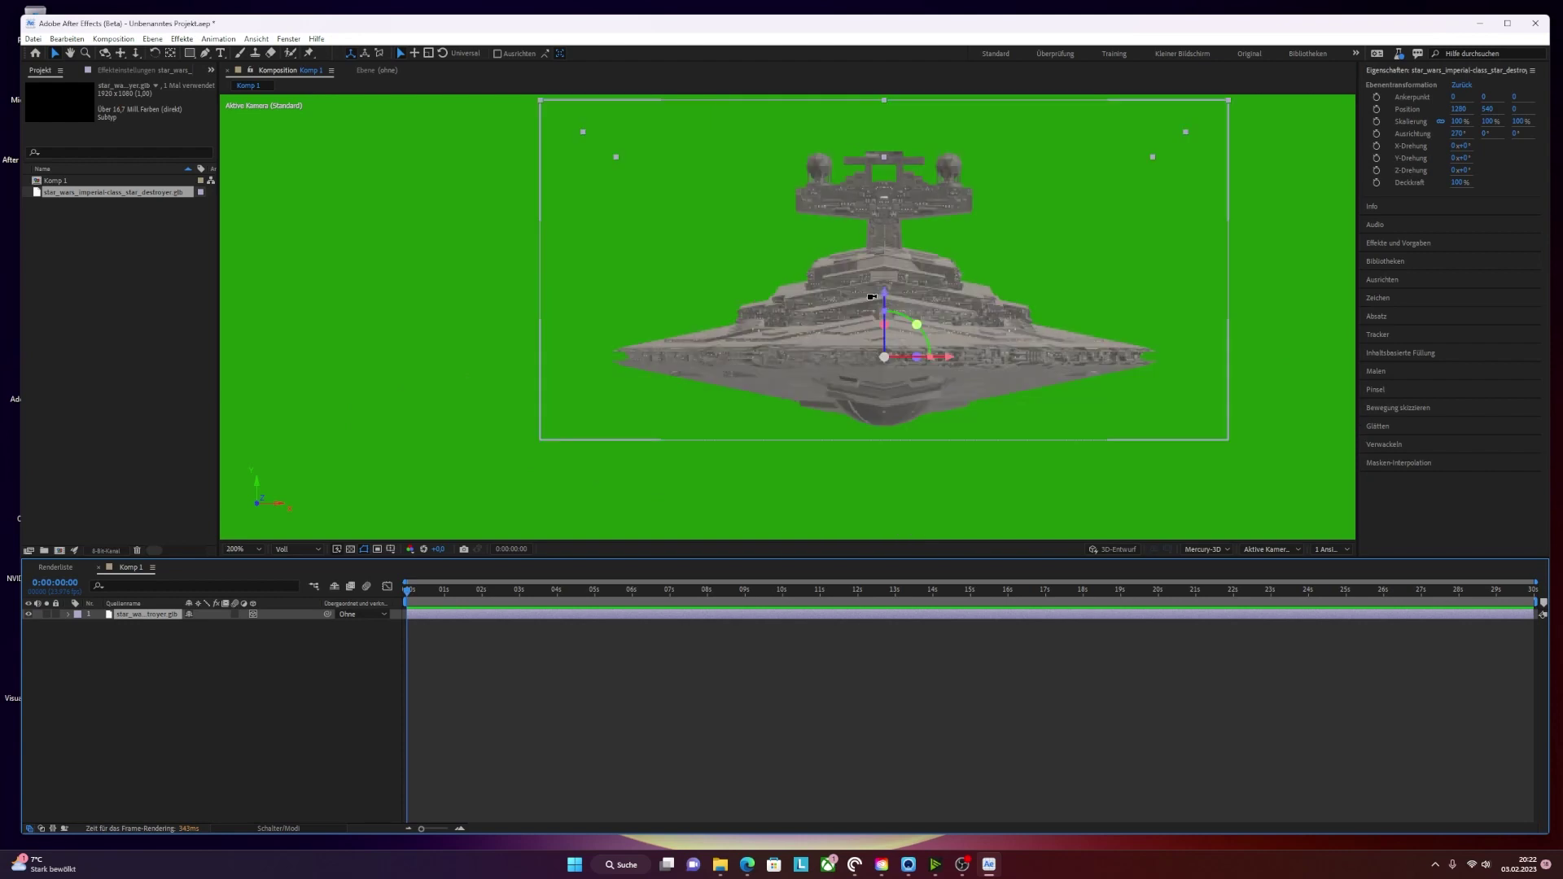
scroll(871, 301, "down", 2)
scroll(870, 297, "up", 5)
scroll(872, 298, "down", 2)
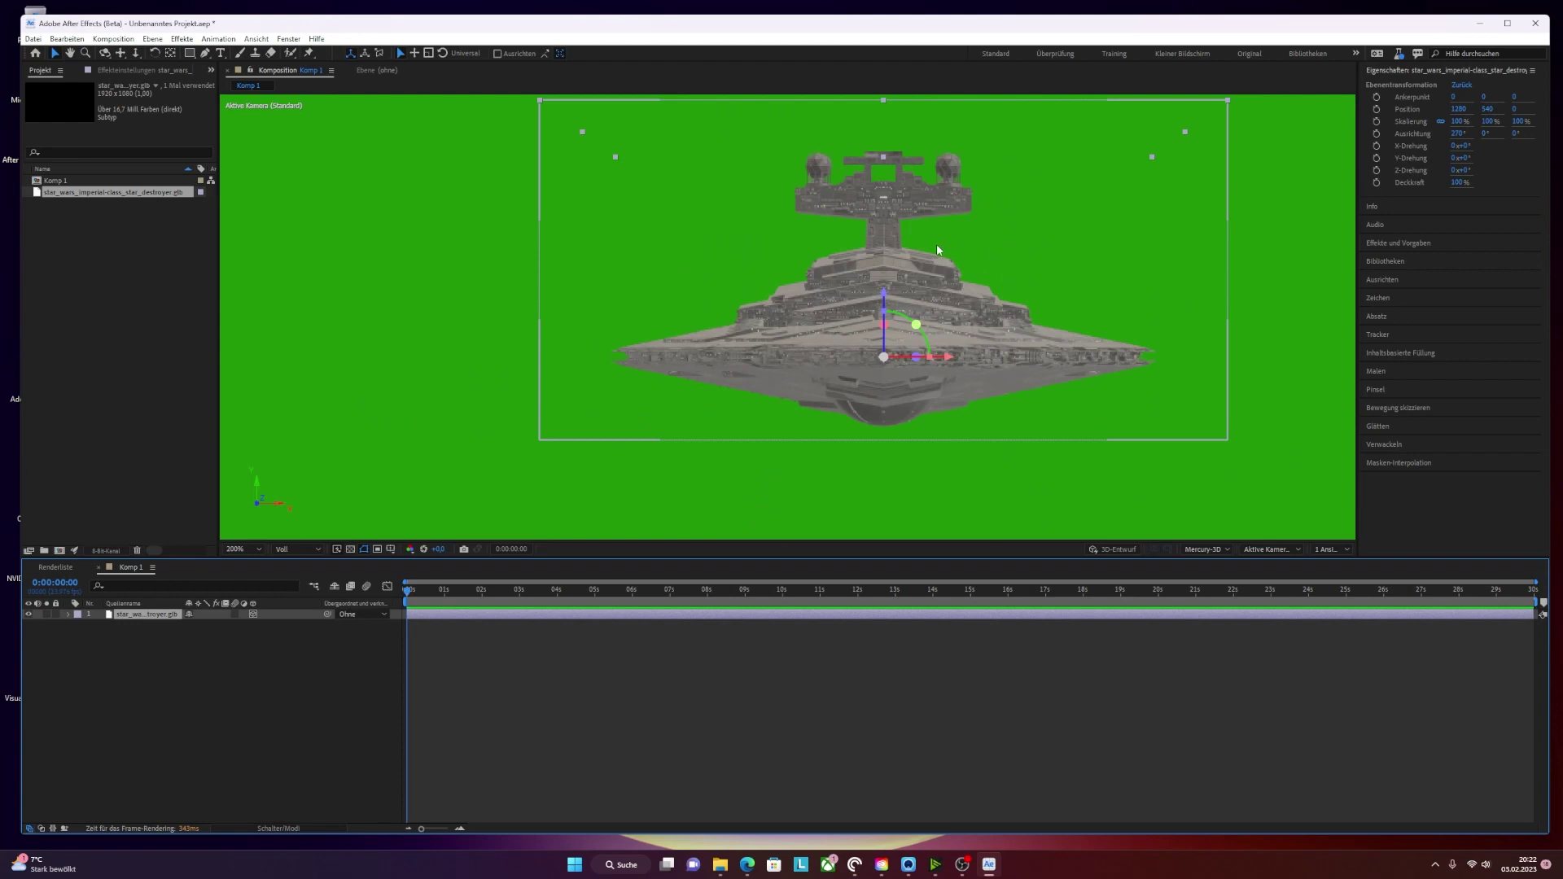
scroll(932, 247, "down", 2)
scroll(928, 244, "down", 6)
scroll(928, 243, "up", 2)
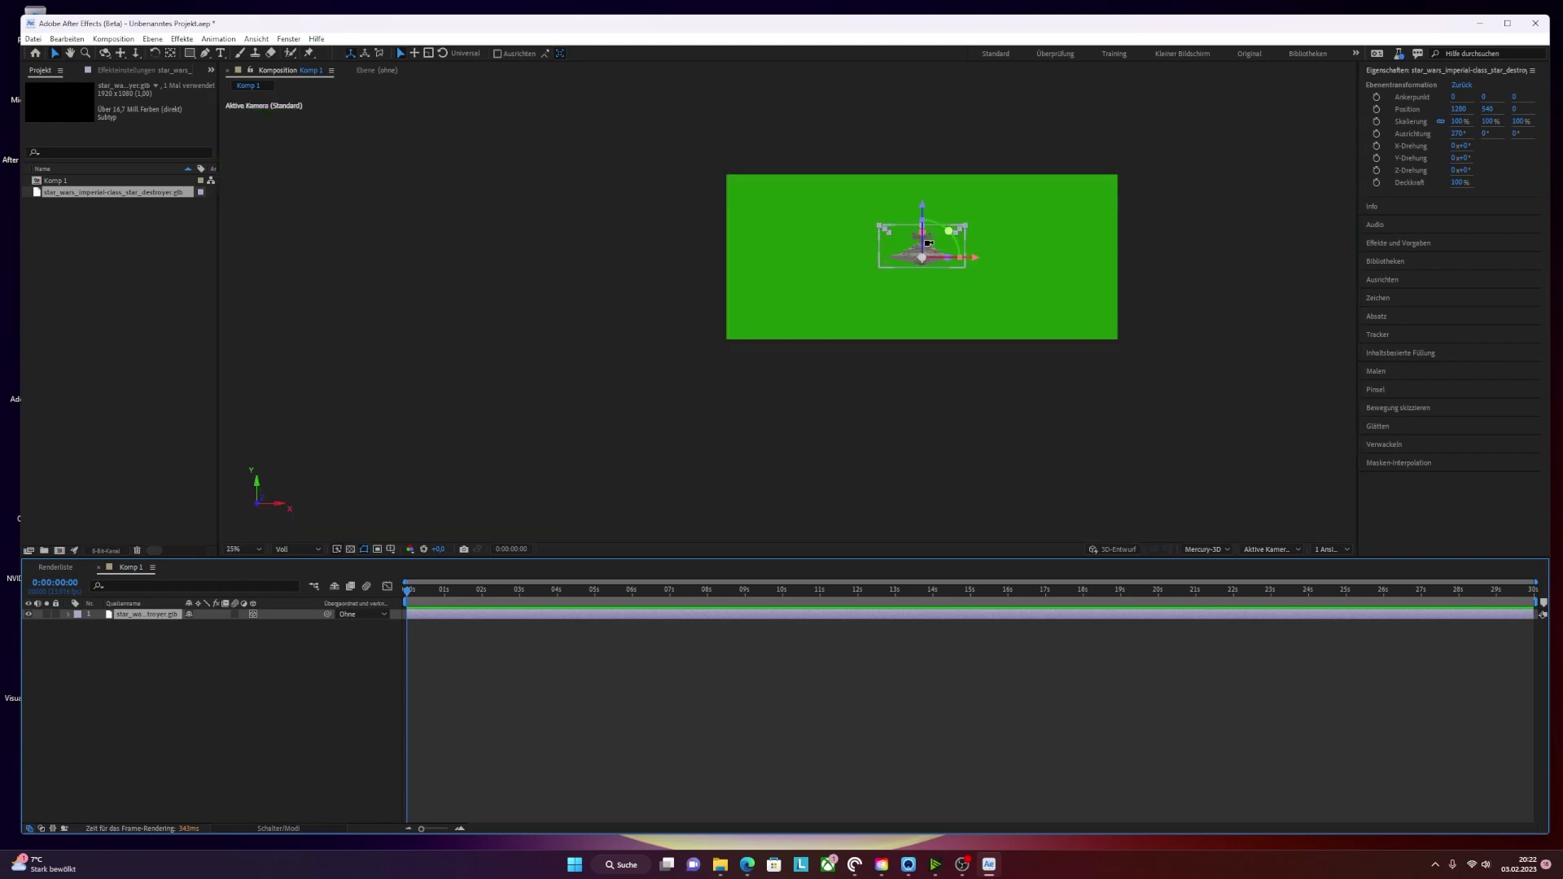
scroll(928, 243, "up", 2)
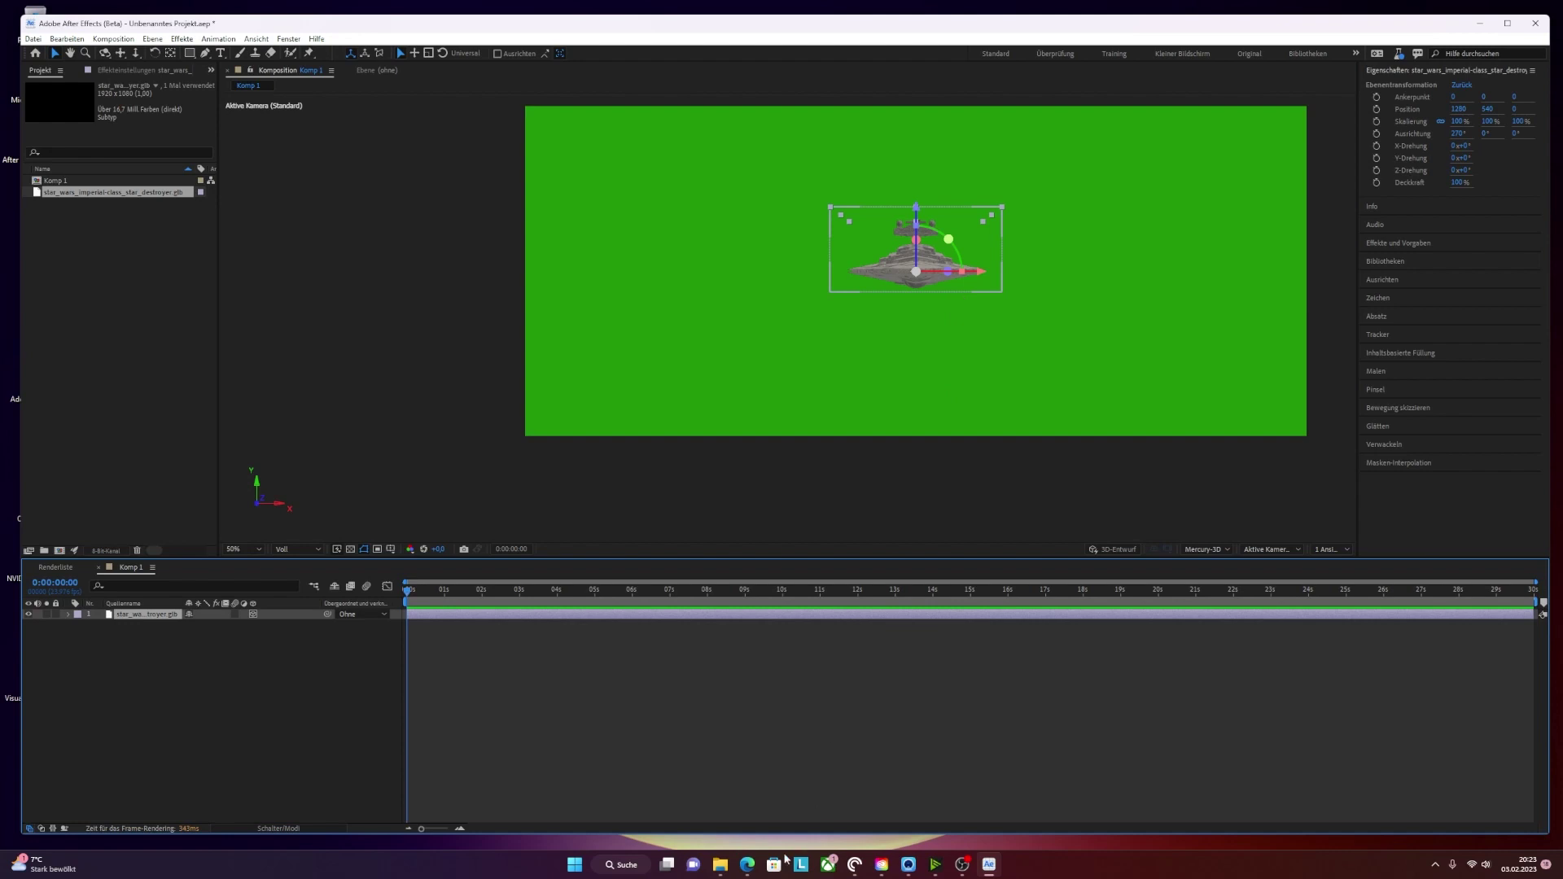
- Import millennium_falcon (1).glb from the After Effects Tutorial folder into the project
mouse_move(719, 864)
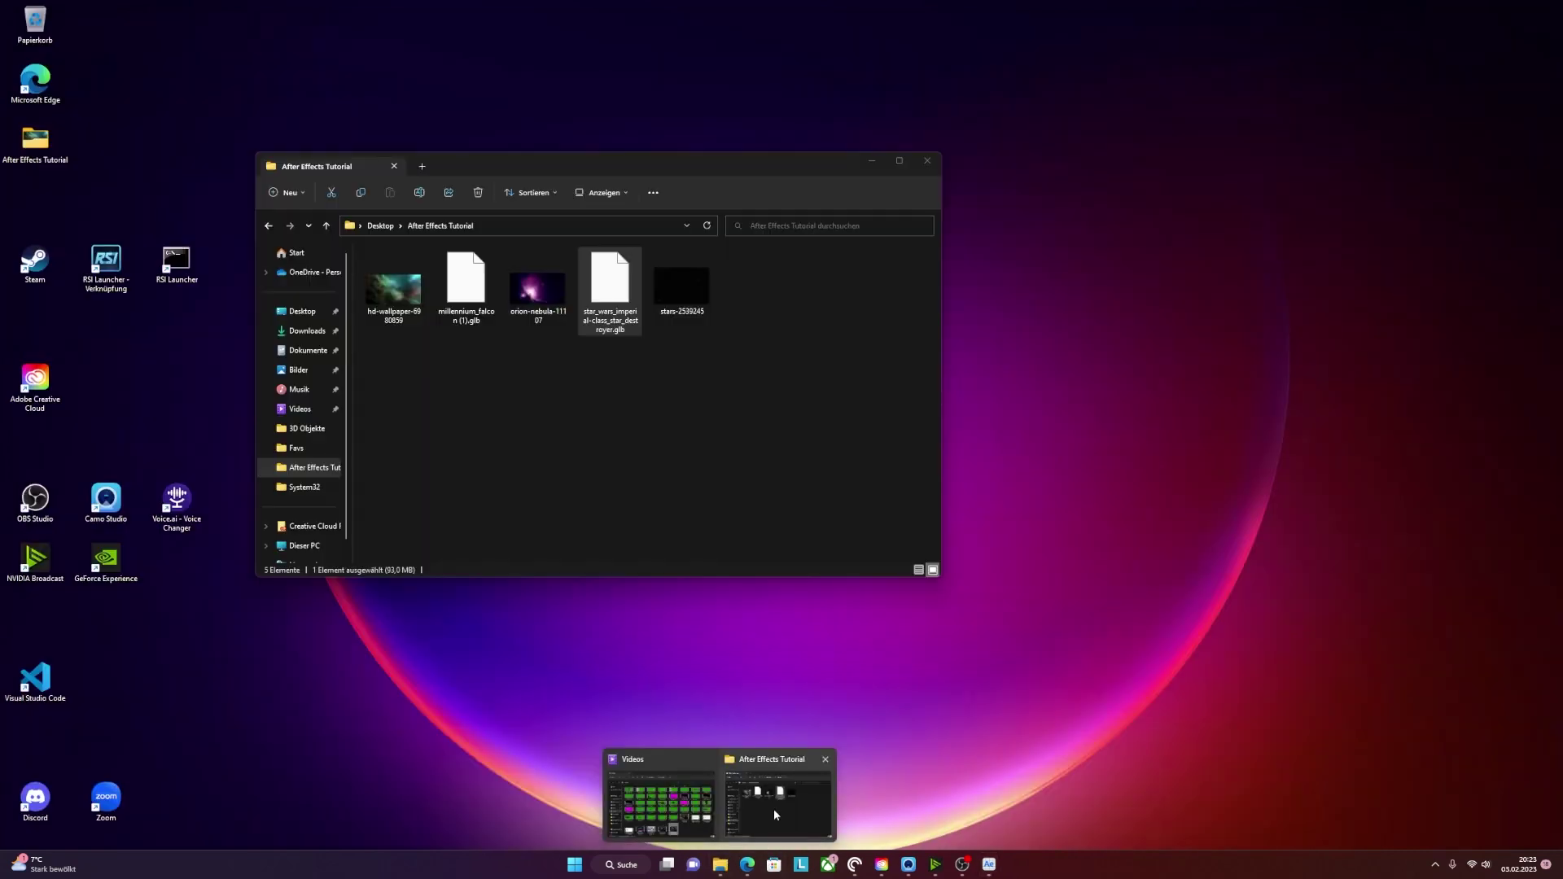
left_click(775, 814)
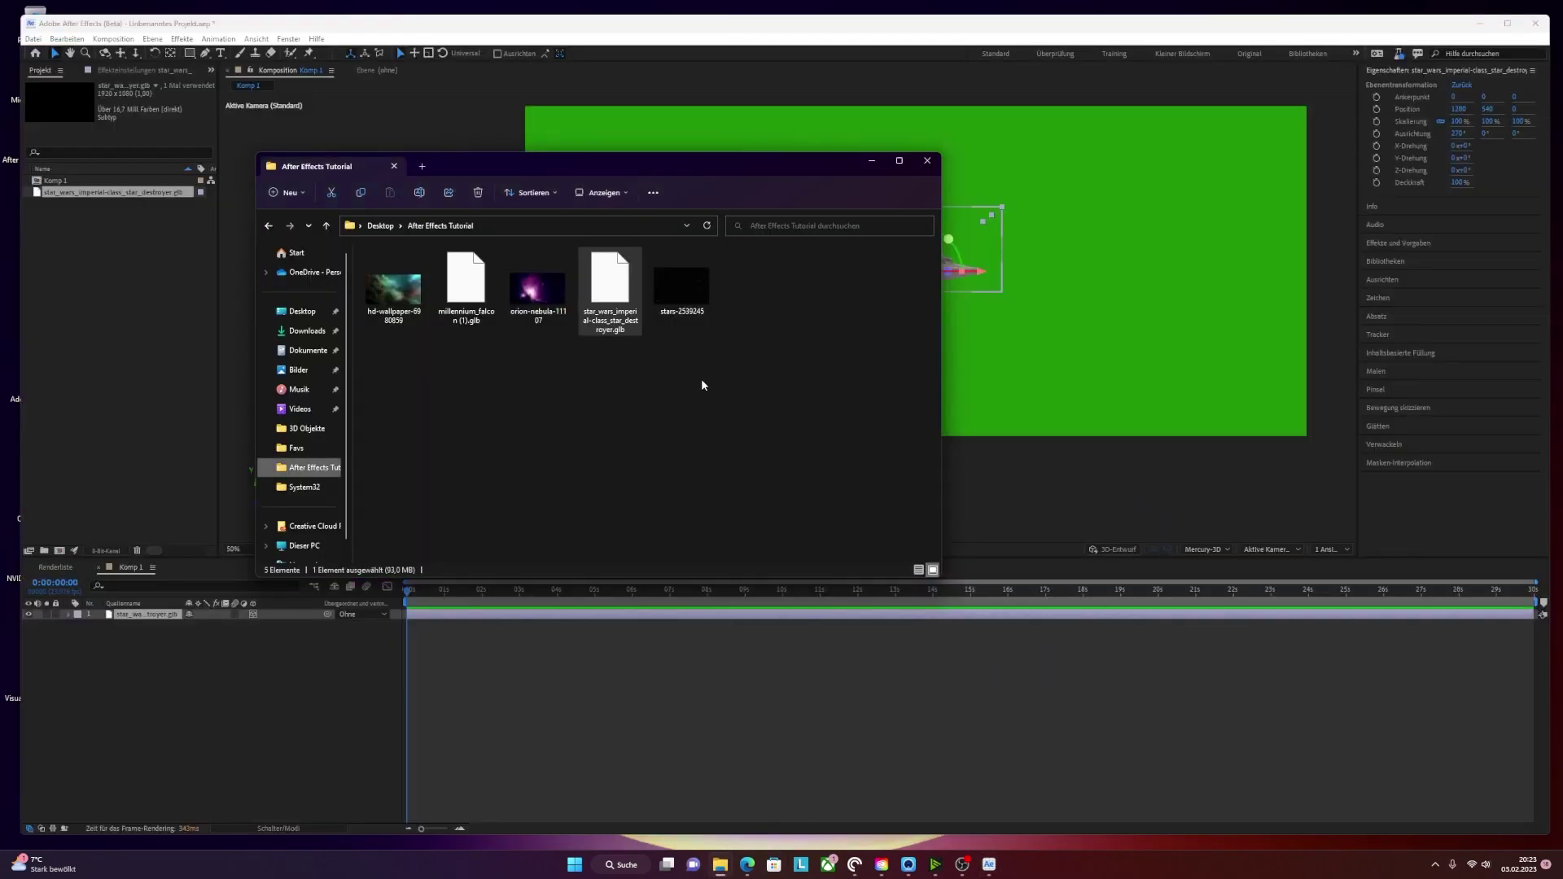
left_click(478, 283)
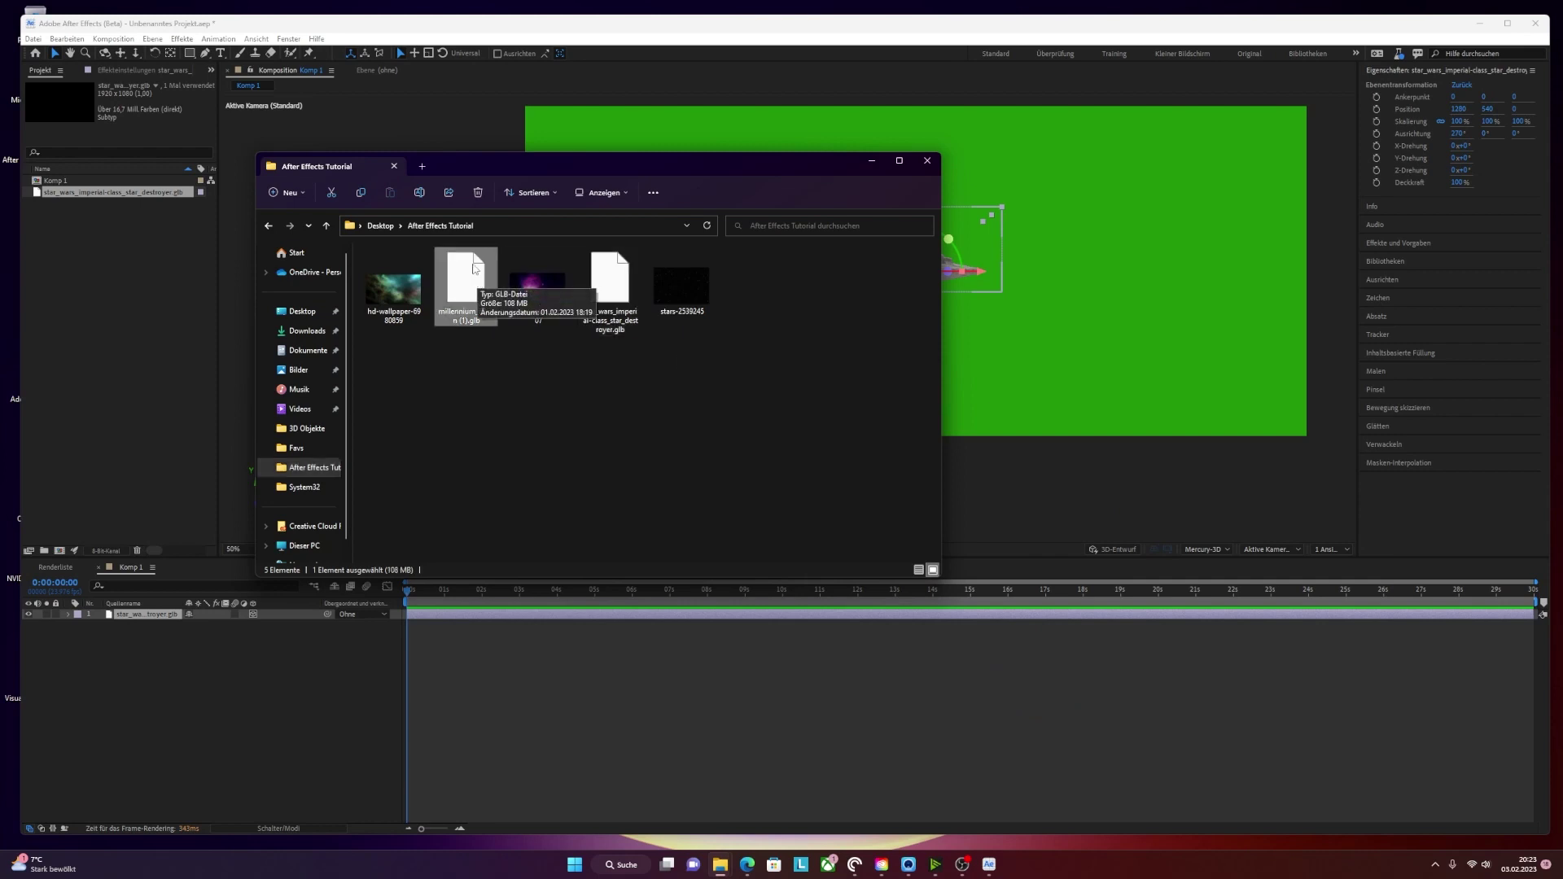
left_click_drag(477, 270, 104, 239)
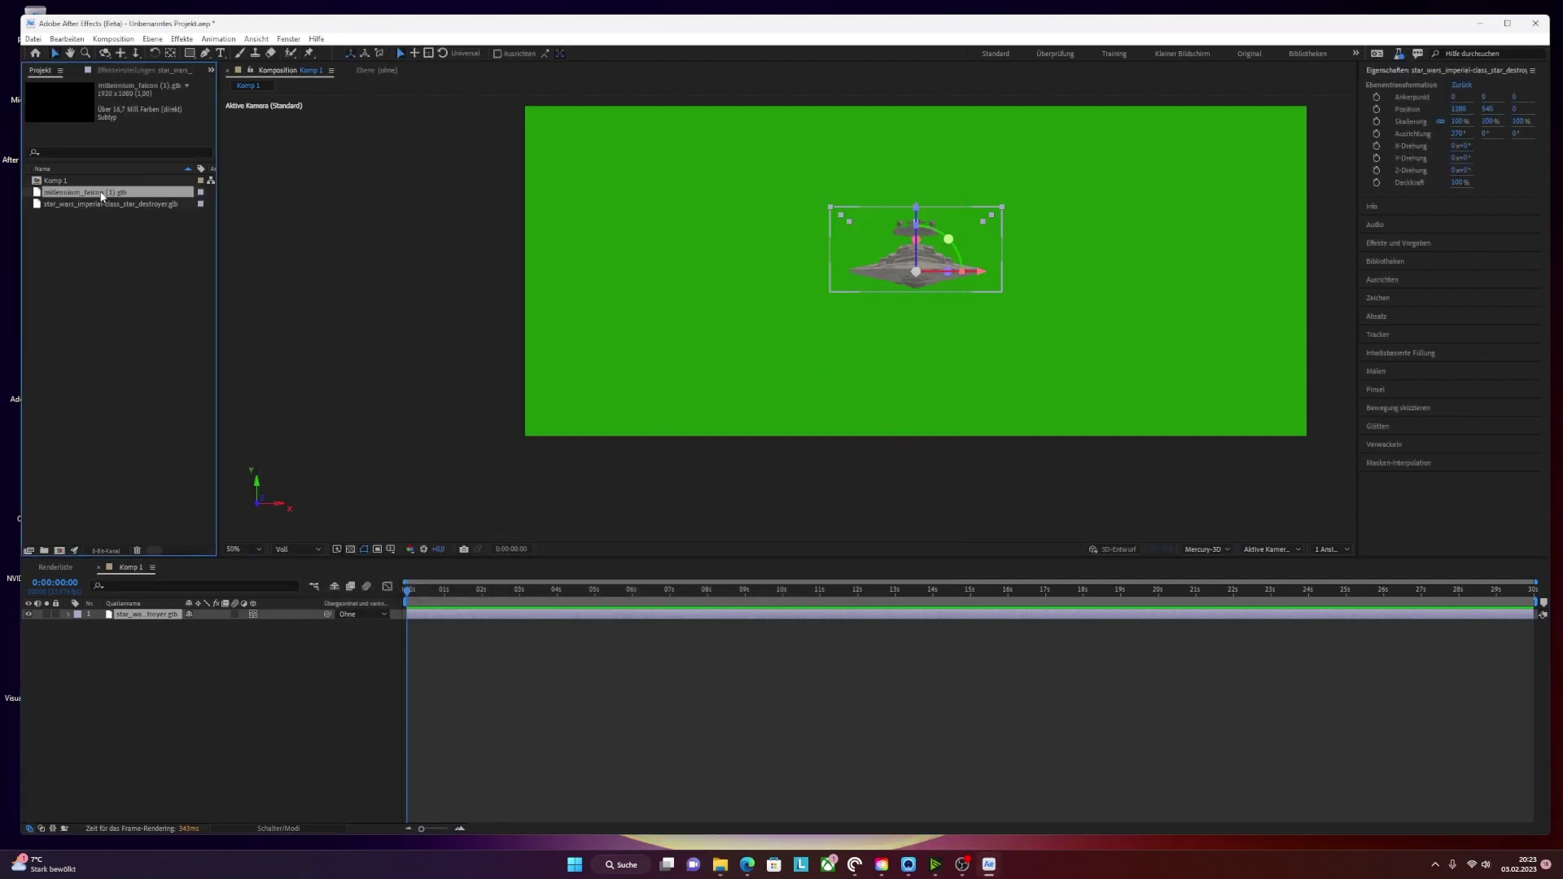
- Place the Falcon model in Komp 1, fitted with Wie Kompositionsgröße
left_click_drag(102, 195, 803, 317)
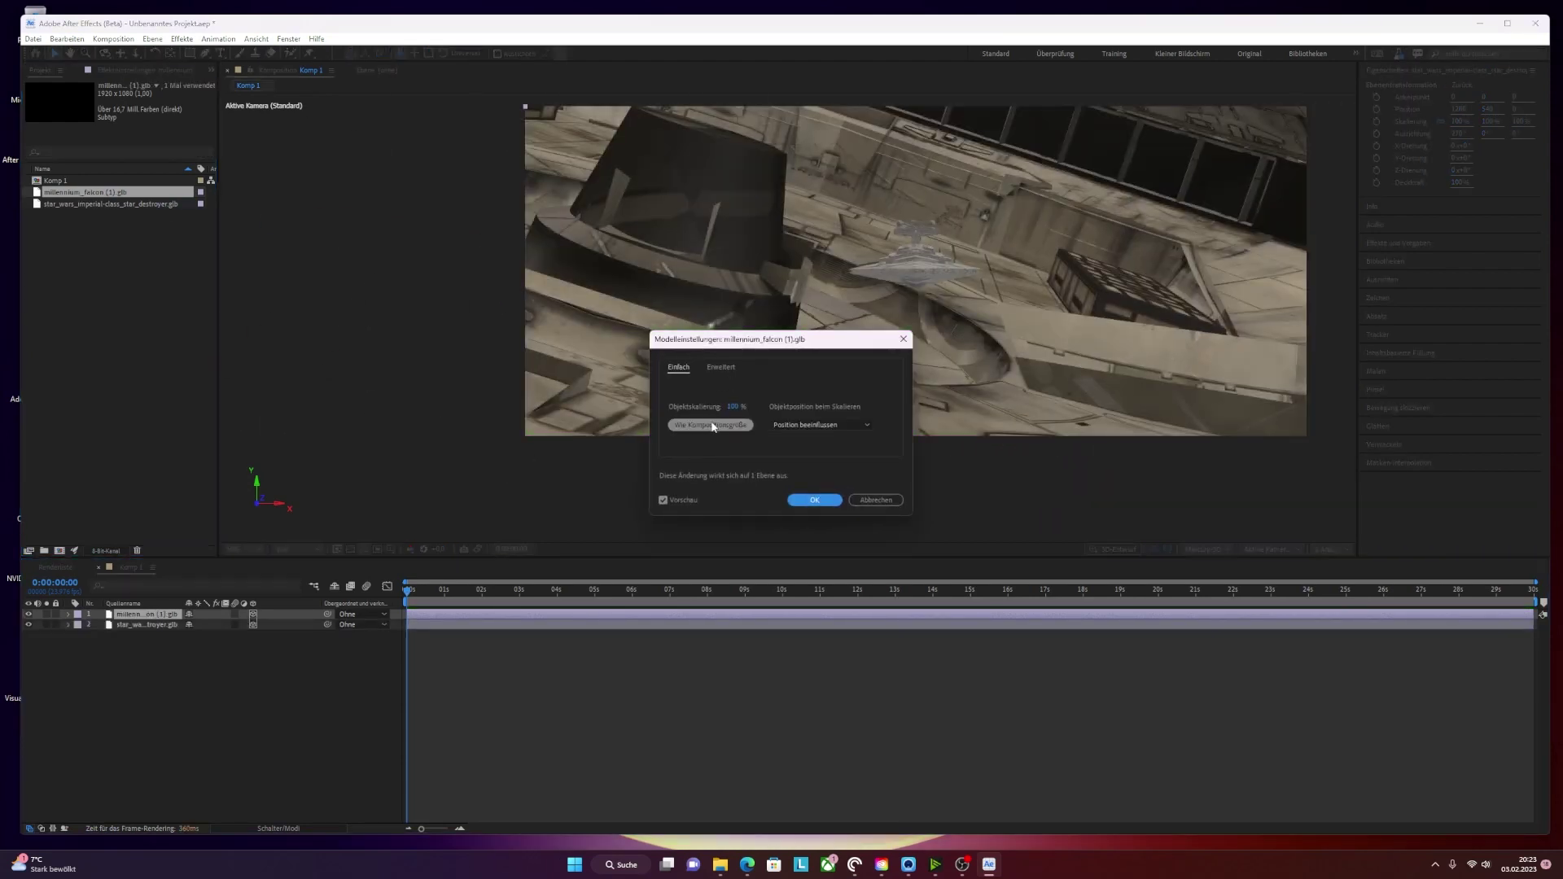
left_click(713, 425)
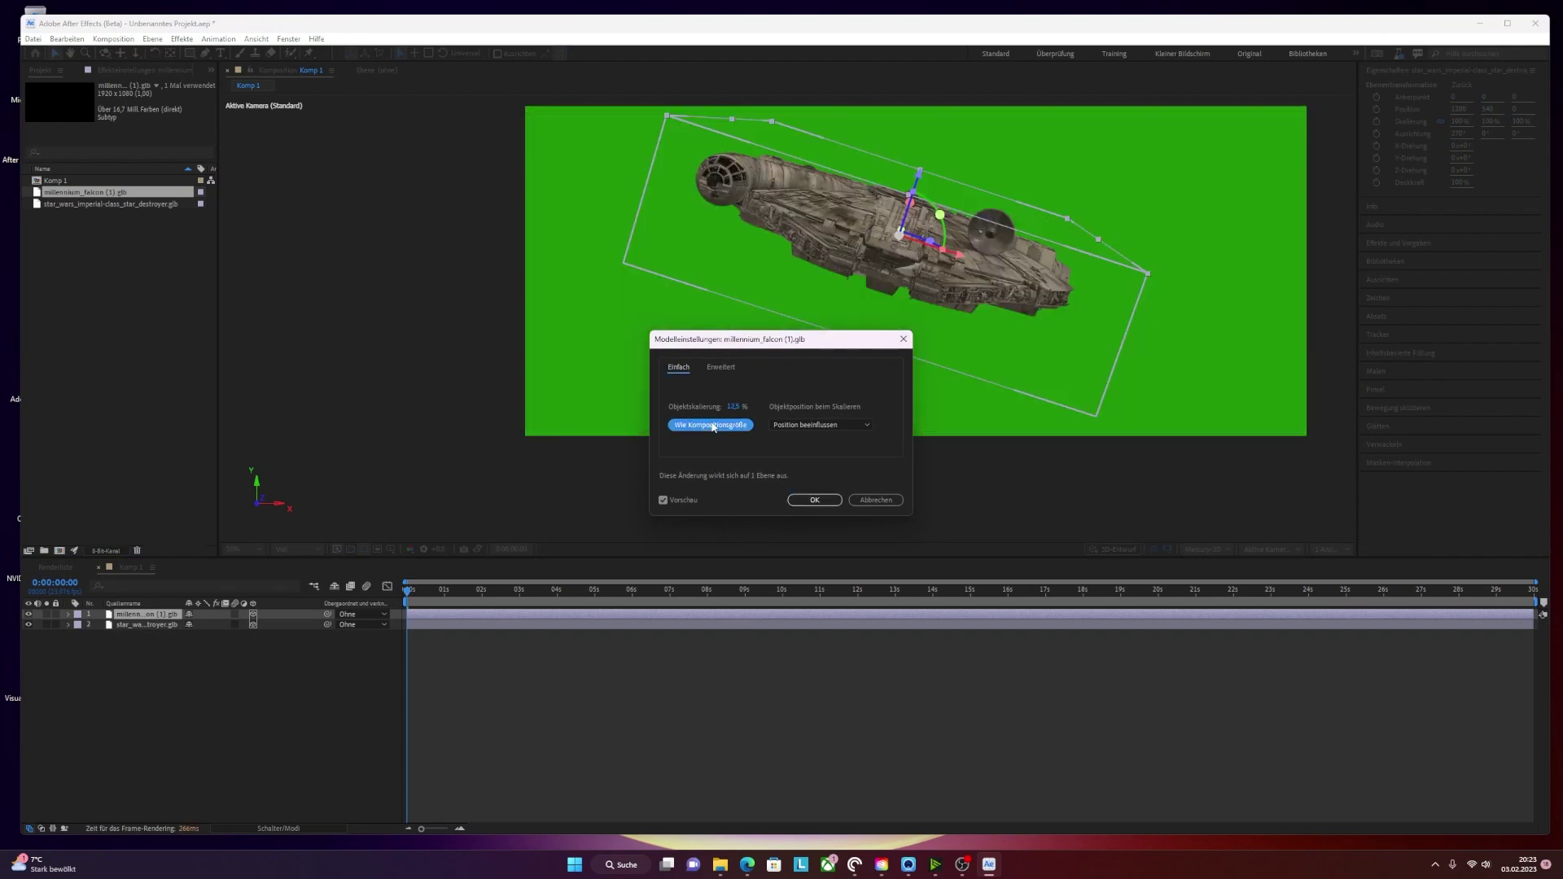
left_click(814, 501)
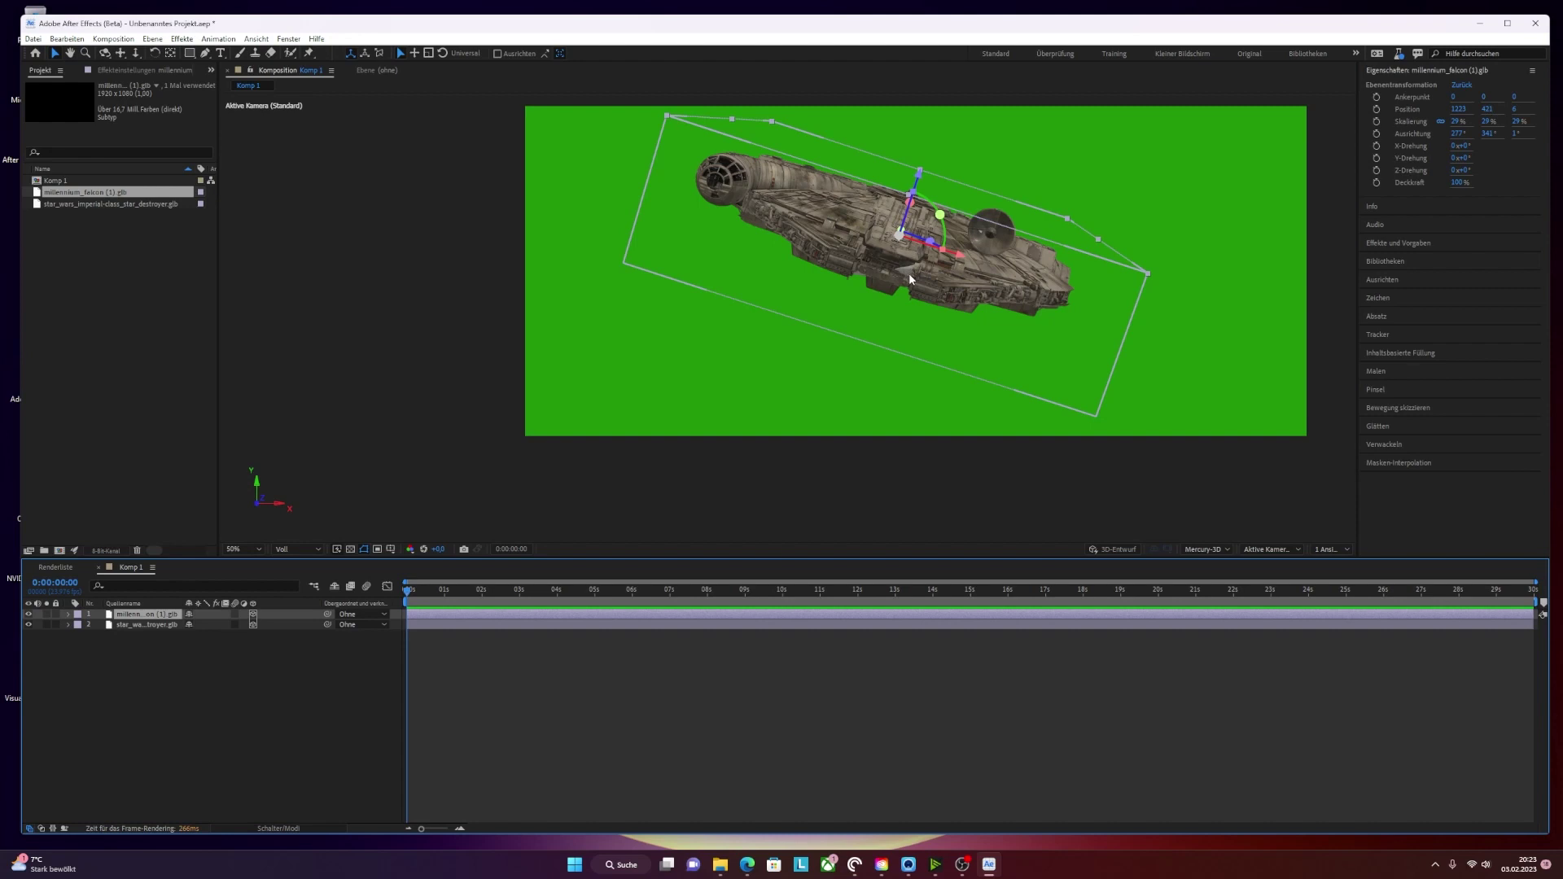
scroll(900, 261, "up", 2)
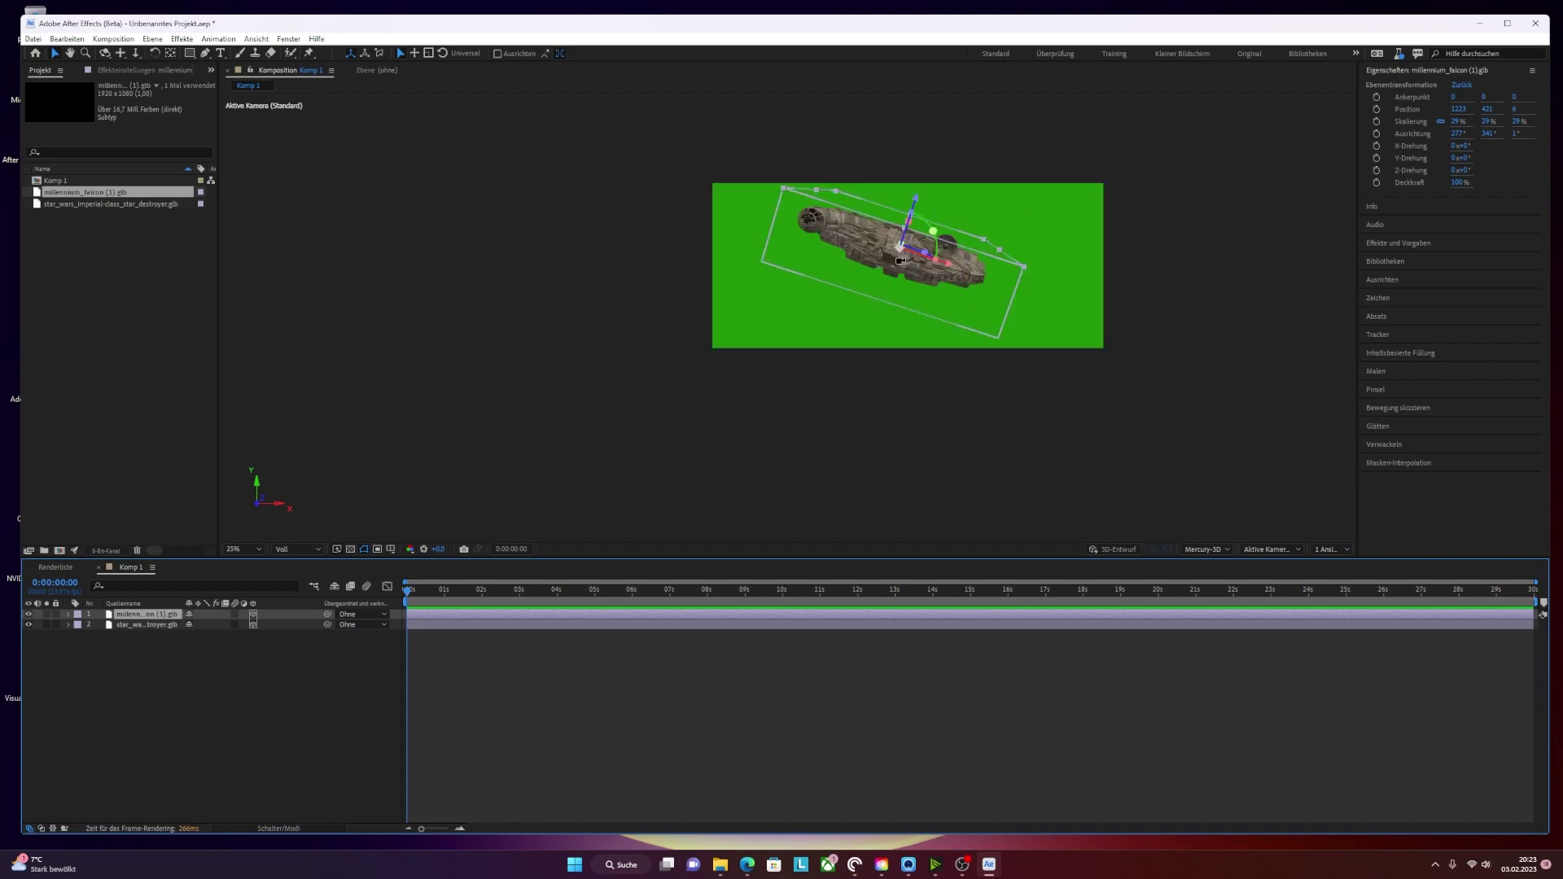
scroll(901, 261, "up", 1)
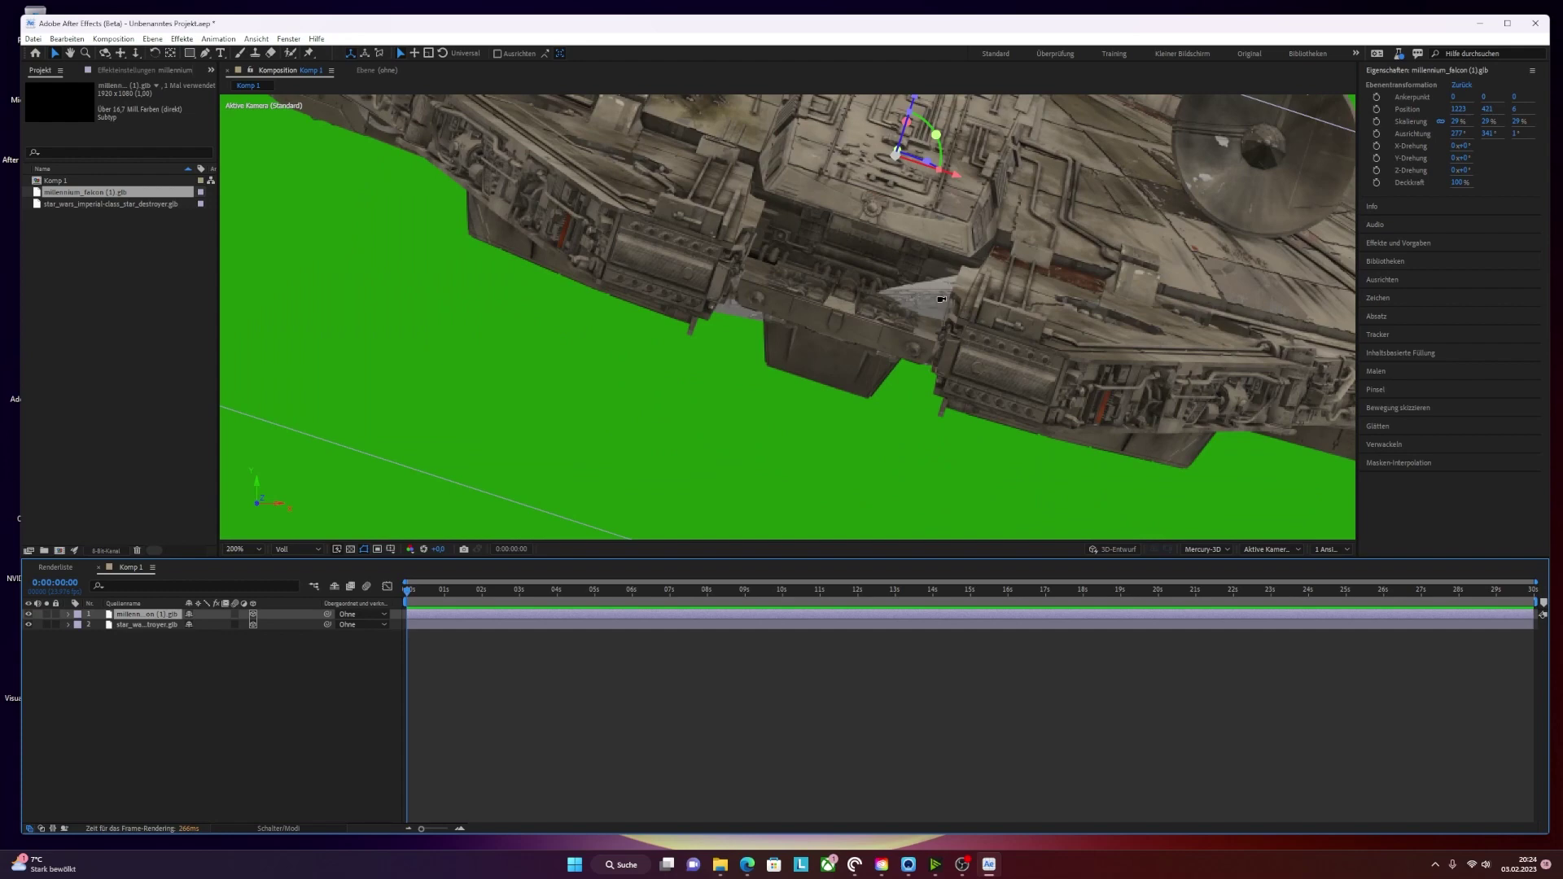
scroll(942, 302, "down", 6)
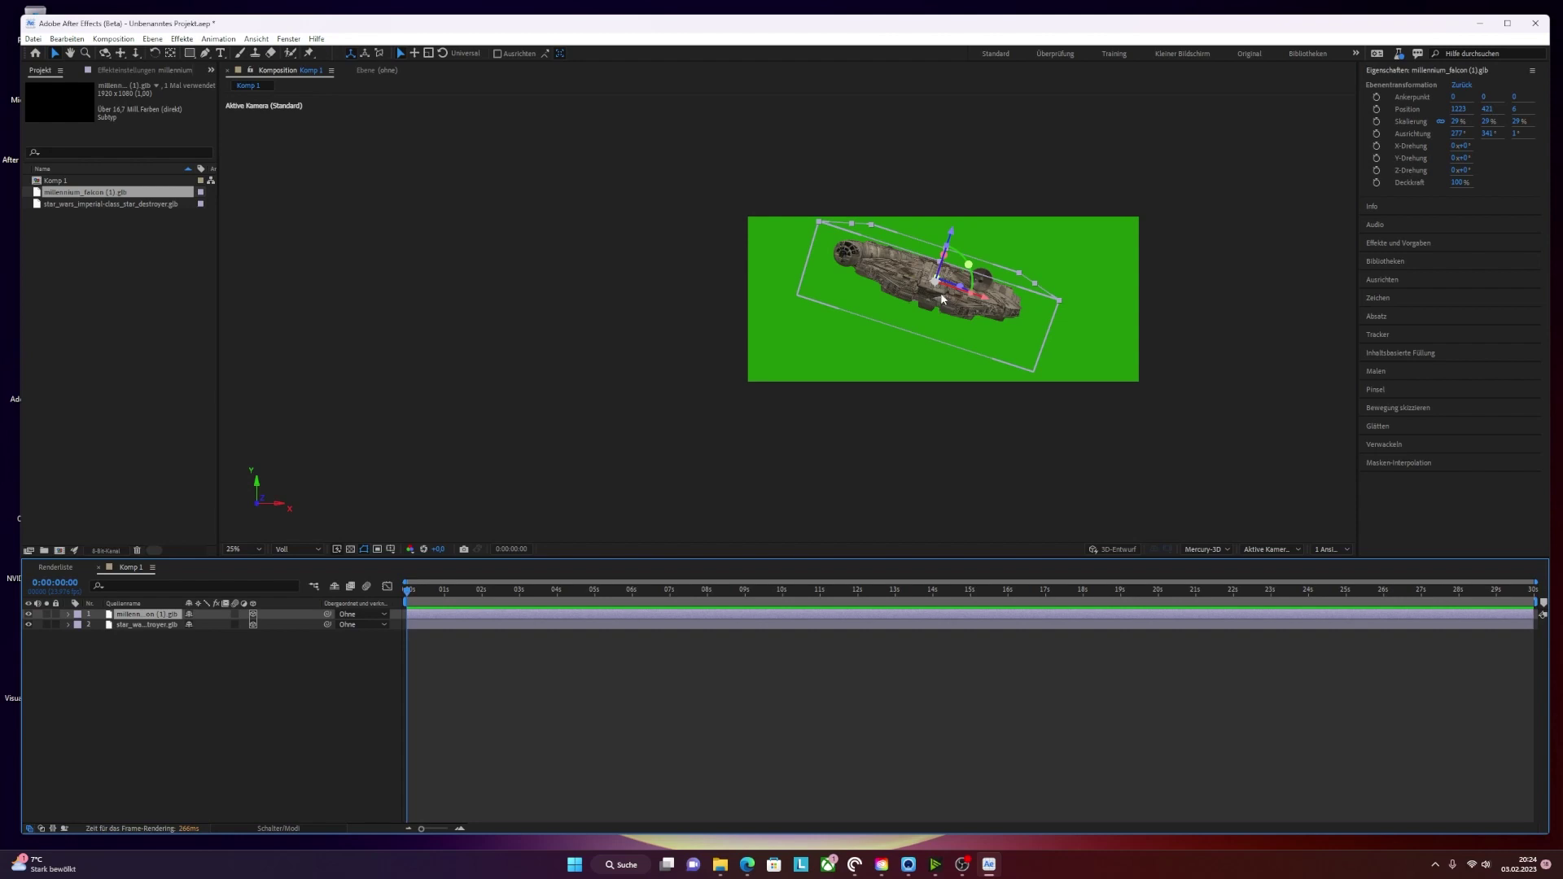
scroll(942, 298, "up", 2)
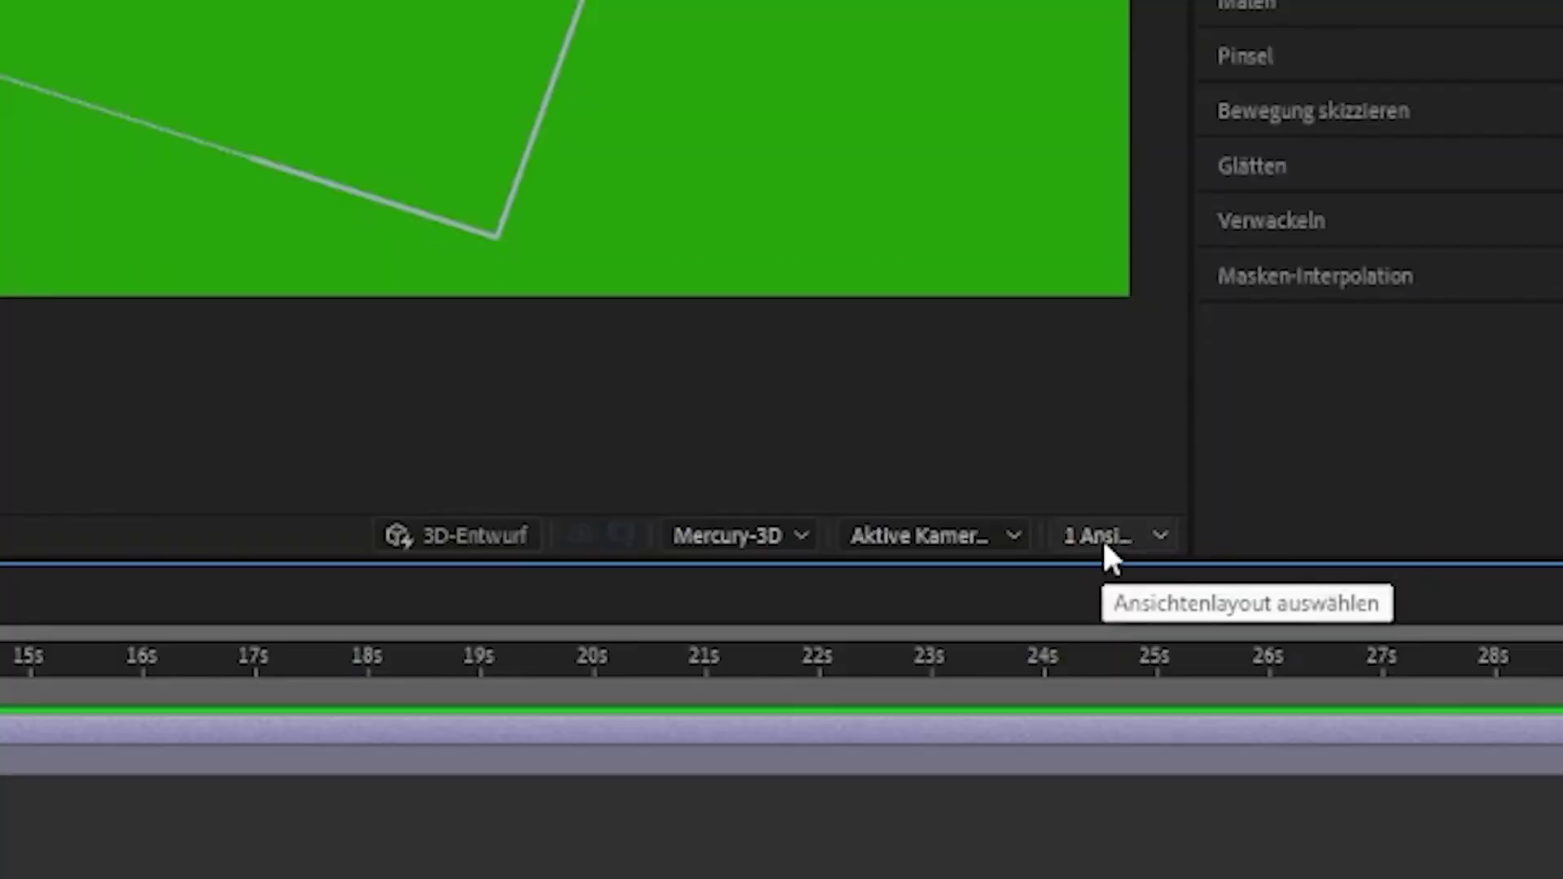
- Switch the composition viewer layout from '1 Ansicht' to '4 Ansichten'
left_click(1103, 547)
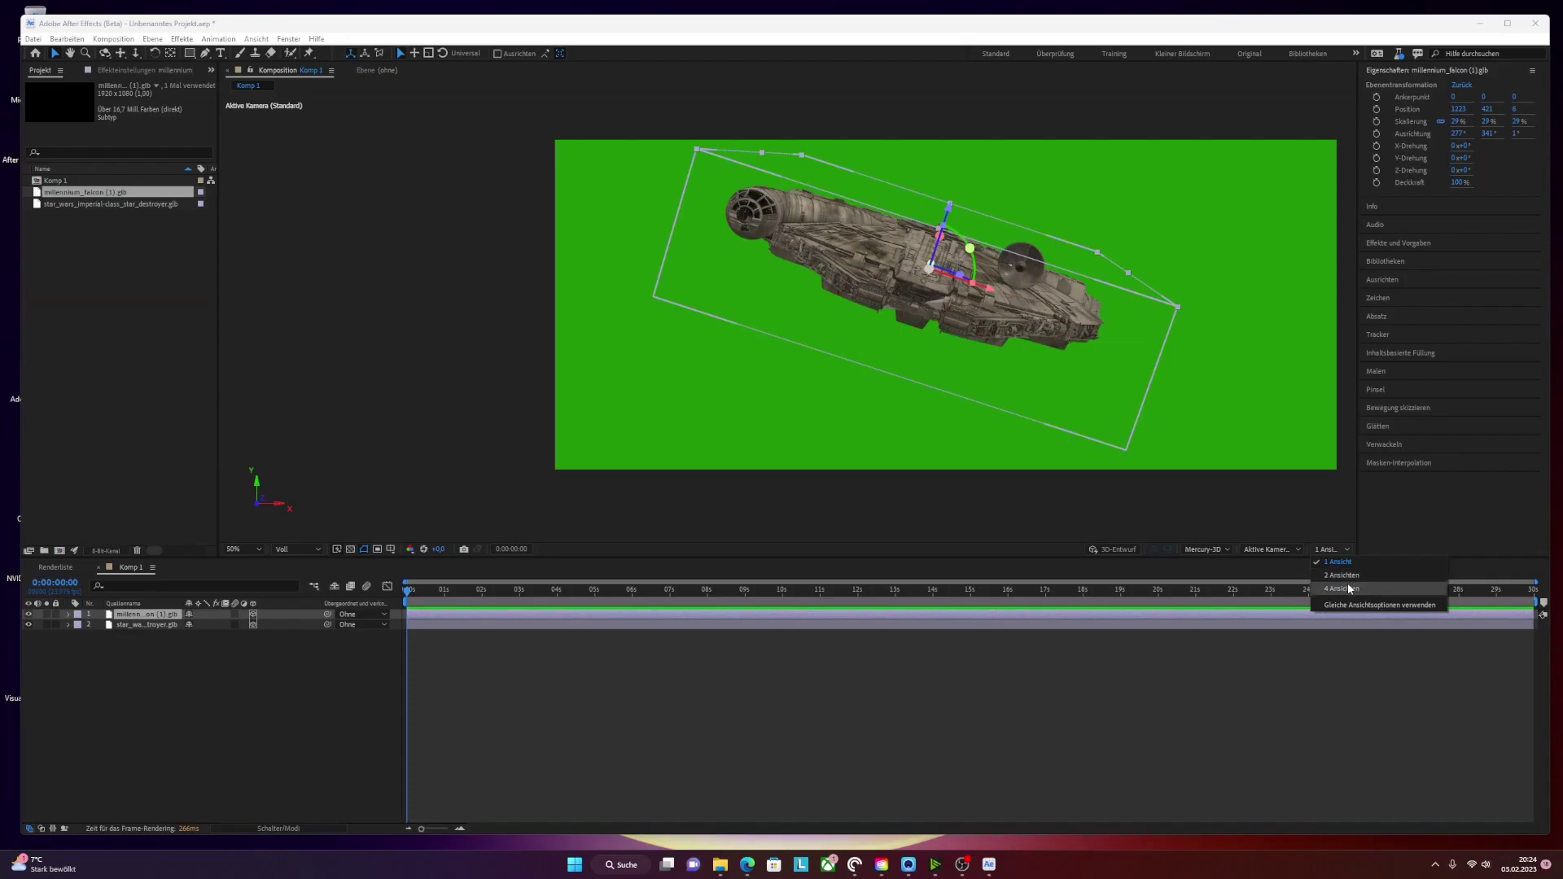
left_click(1347, 588)
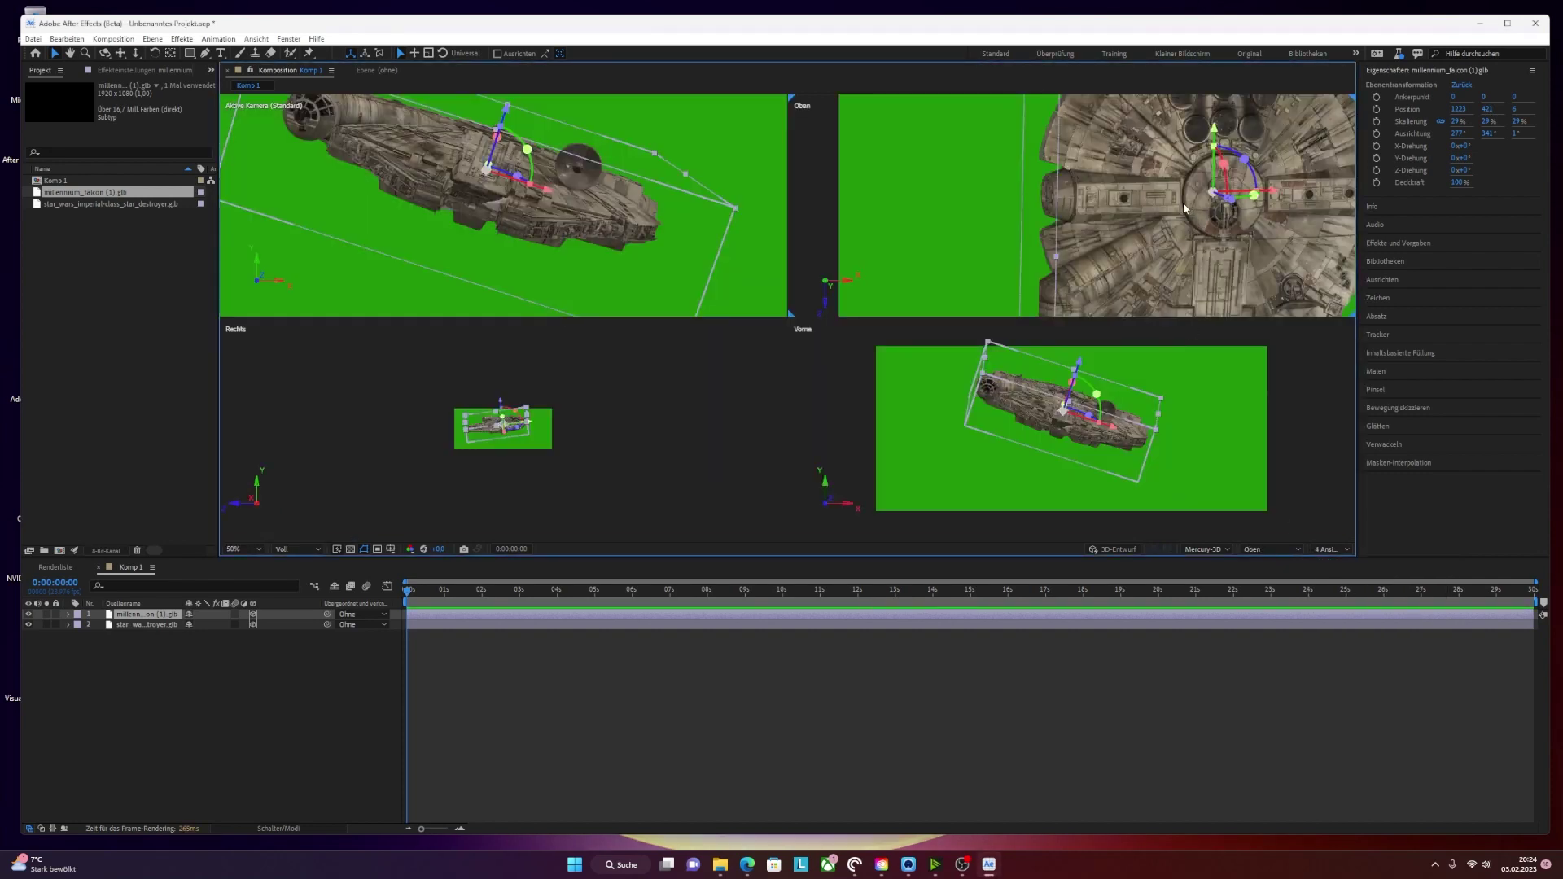
scroll(1184, 202, "down", 2)
scroll(1184, 203, "down", 2)
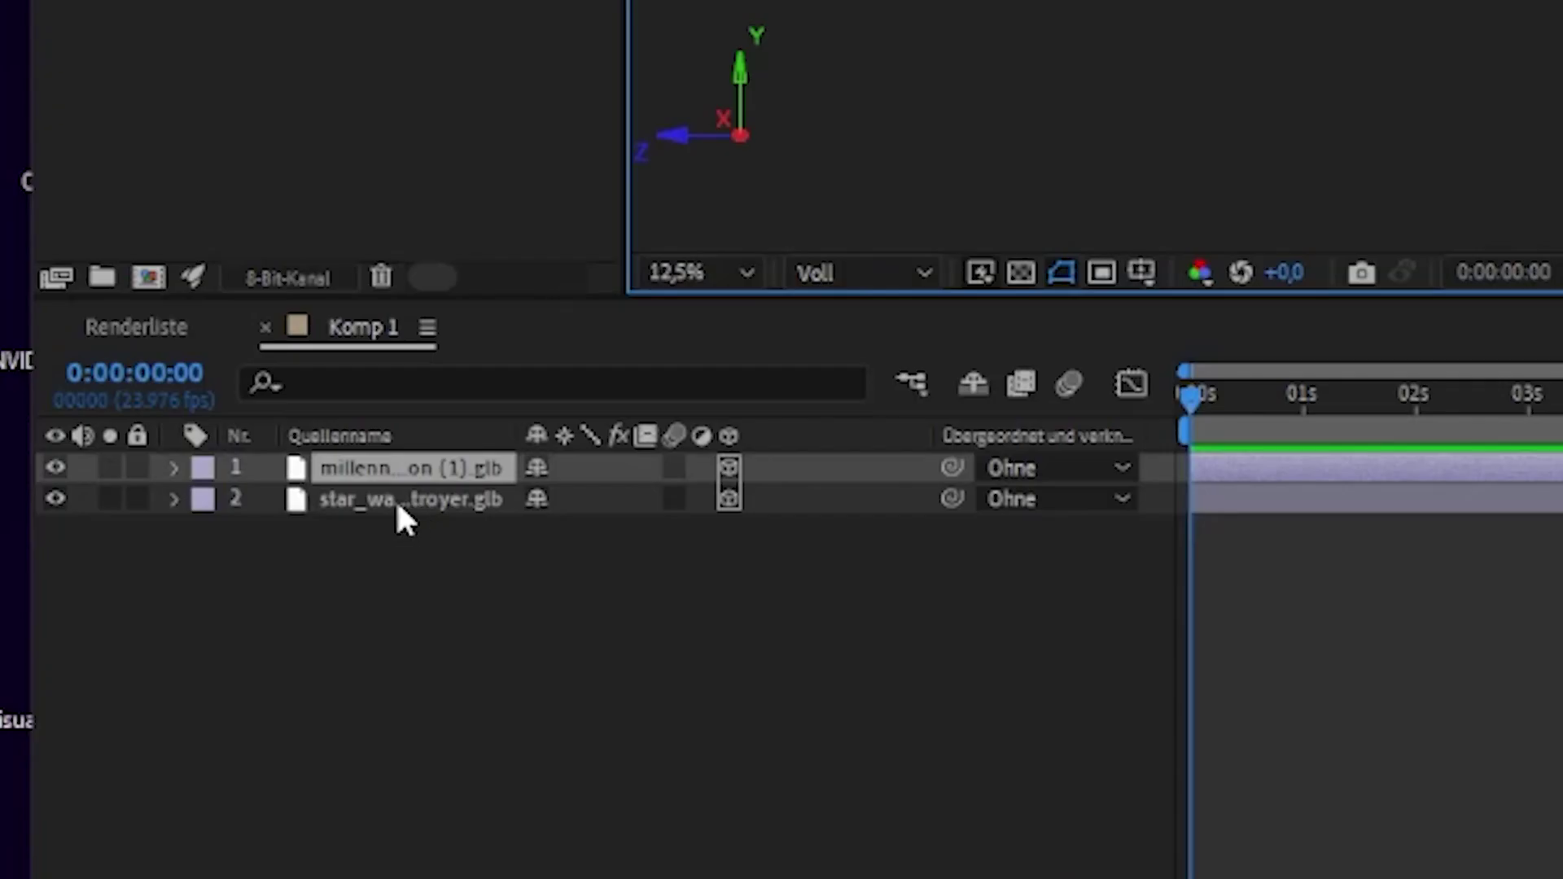
- Move the Falcon layer down and back to position 1238, 878, -3022
left_click(396, 500)
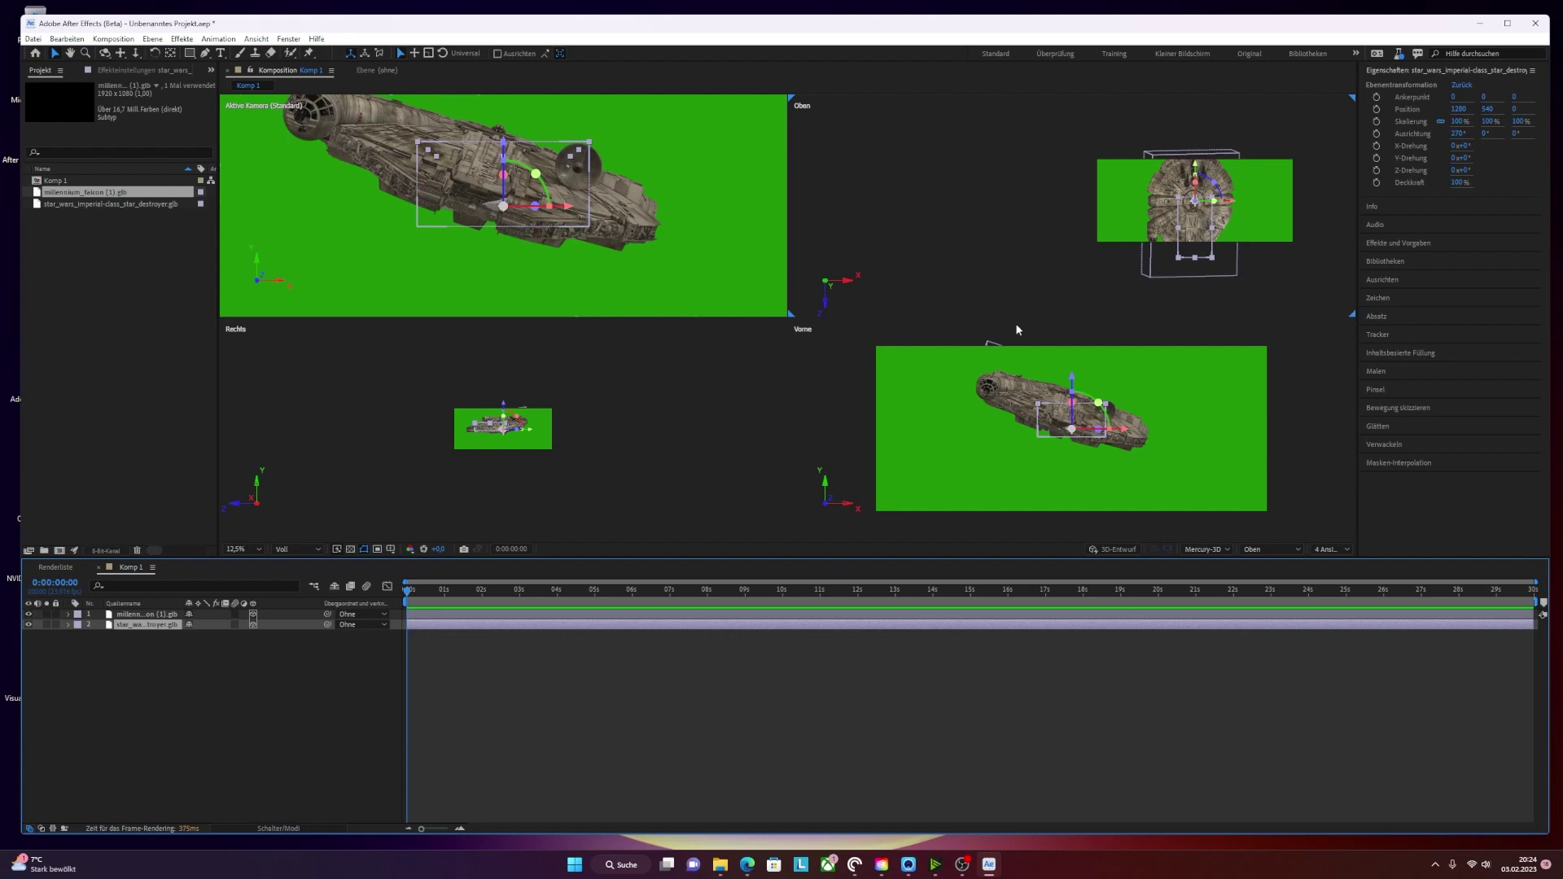
left_click(138, 615)
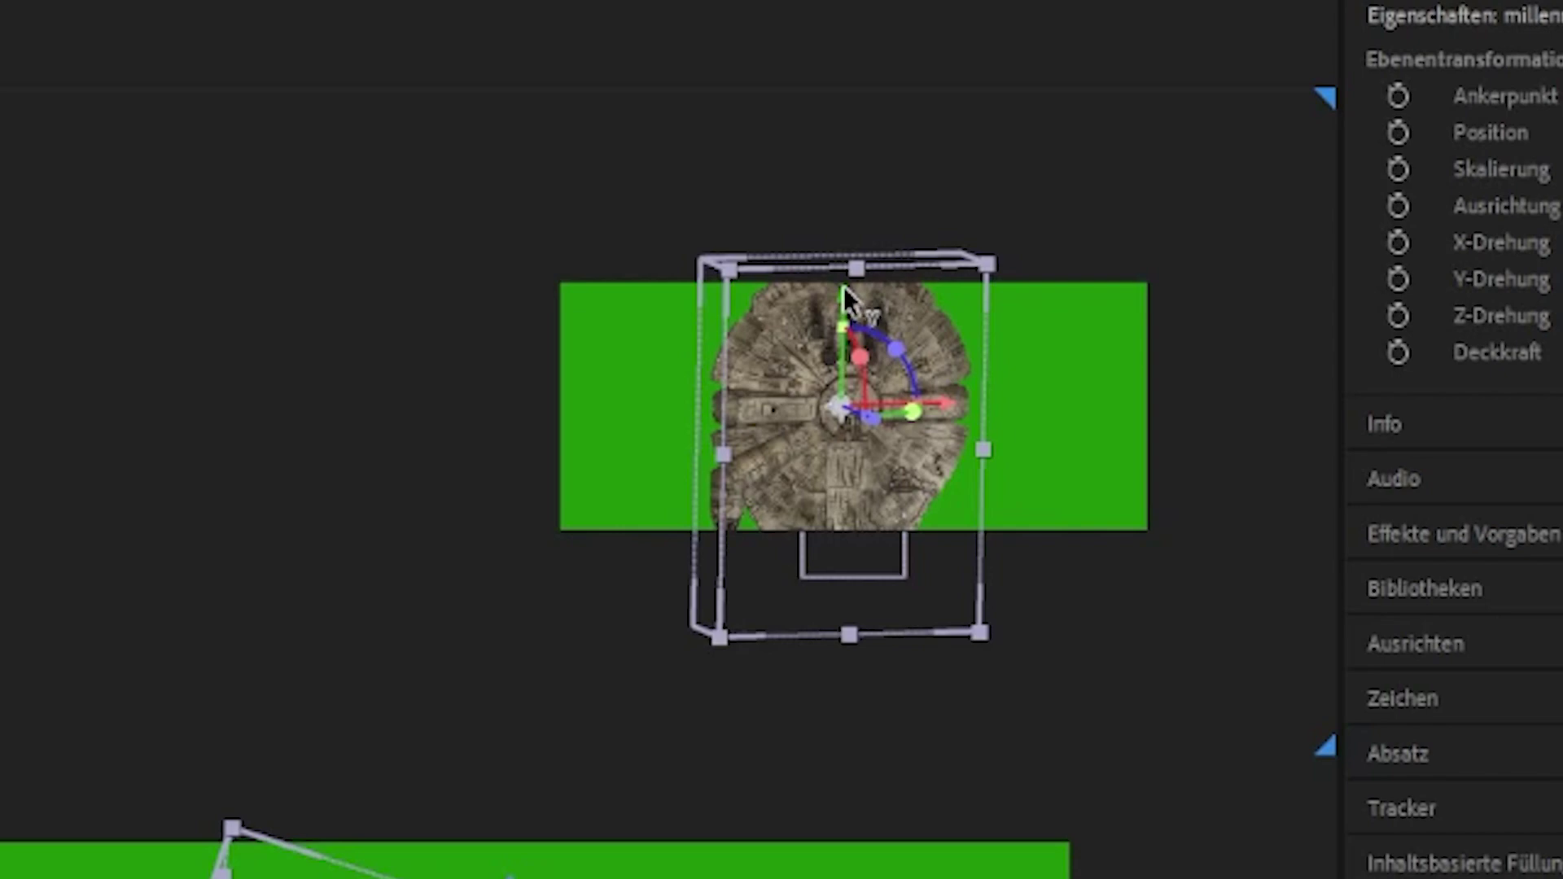
mouse_move(846, 309)
left_mouse_down()
mouse_move(855, 500)
mouse_move(1198, 345)
left_mouse_up()
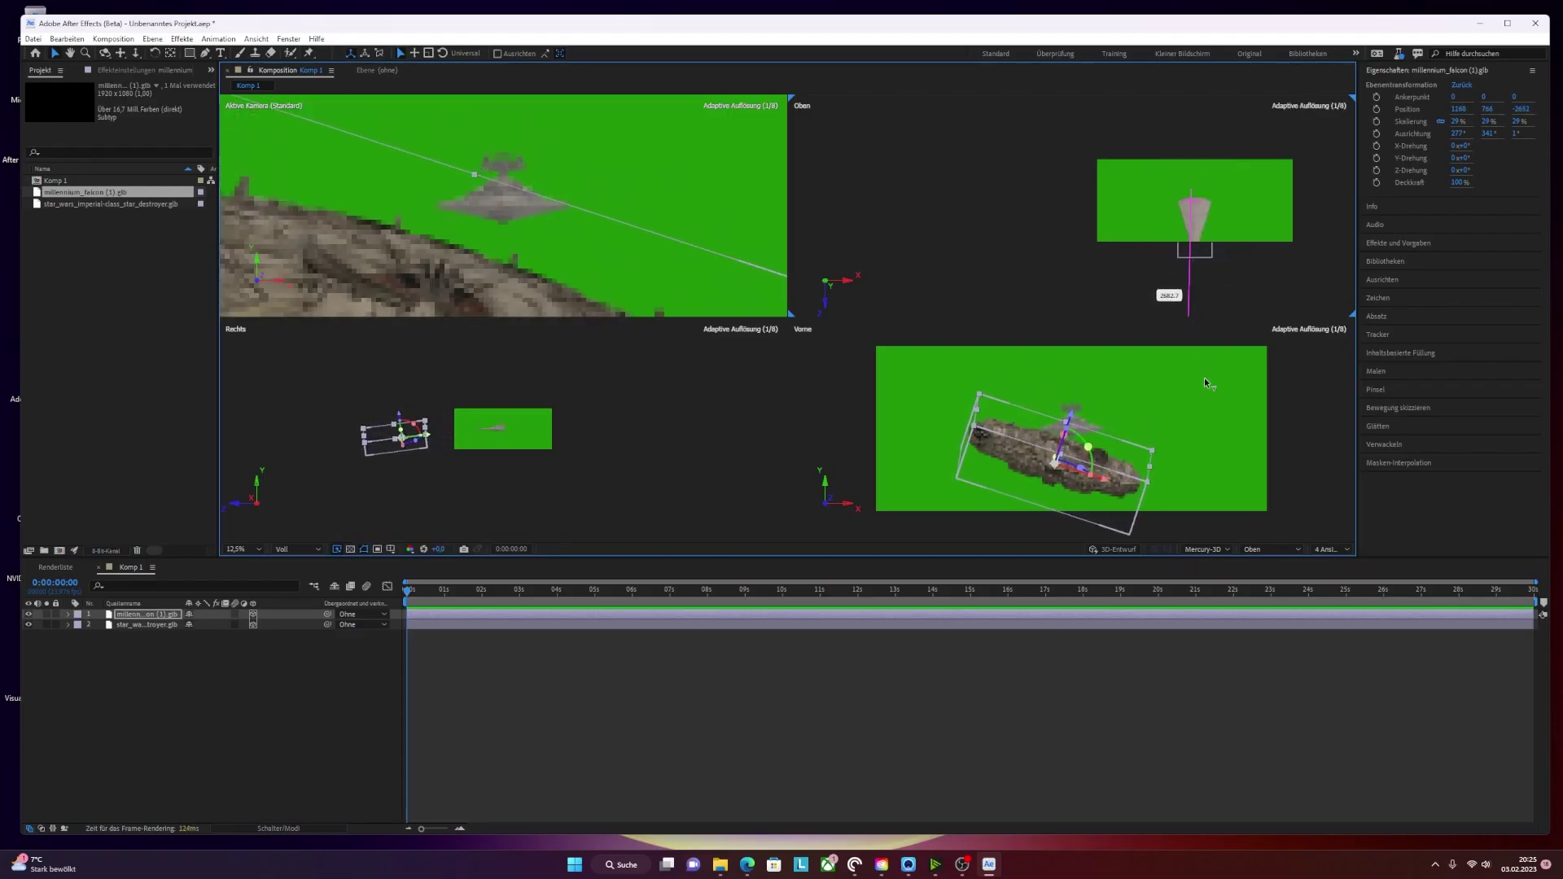
left_click_drag(1198, 345, 1208, 434)
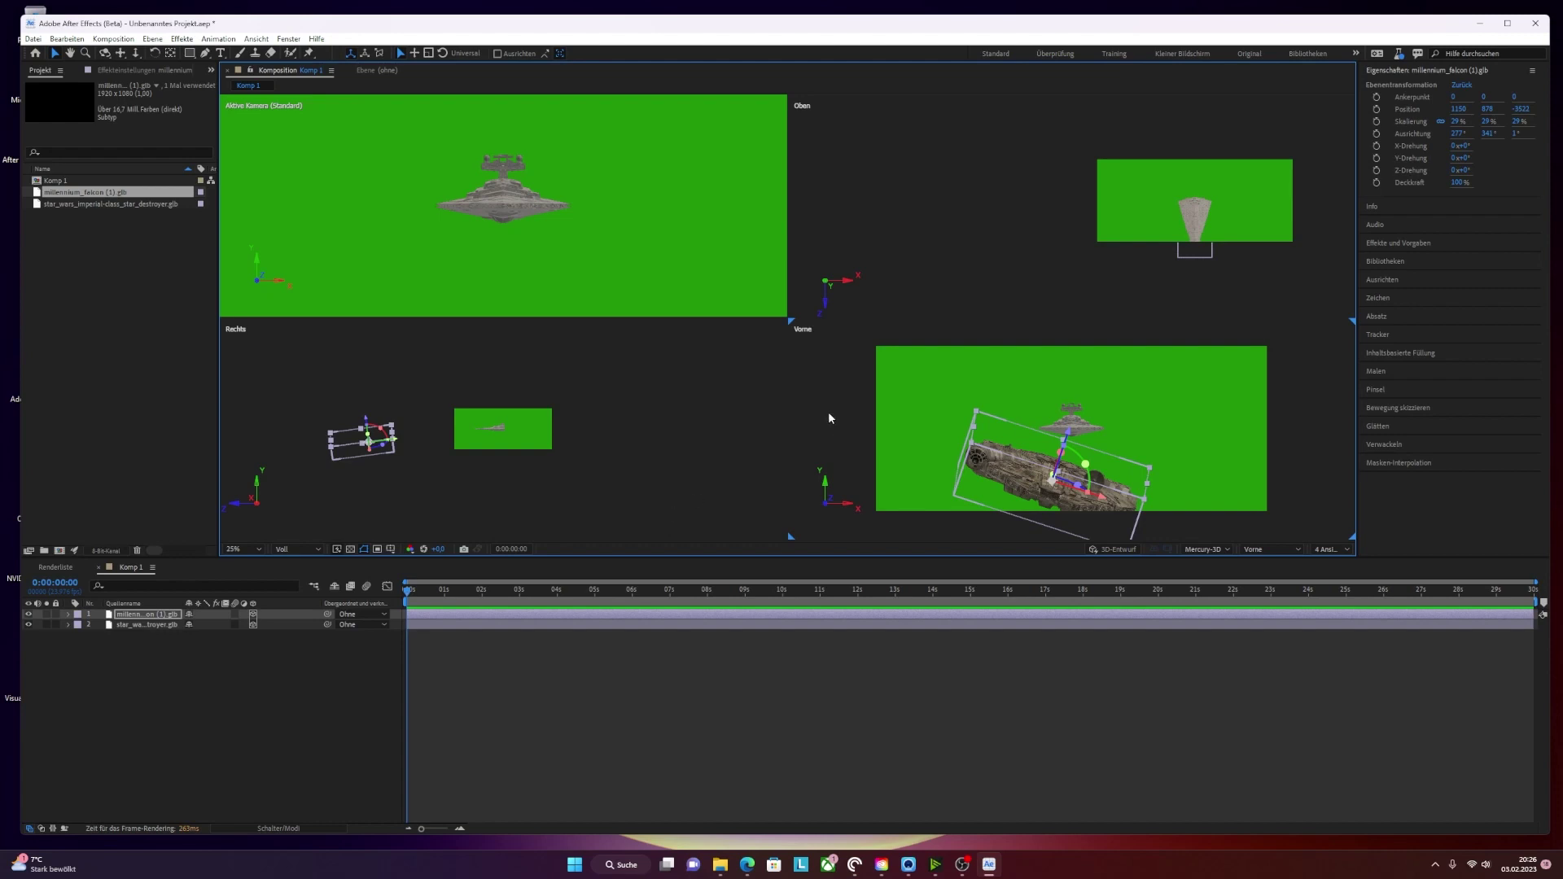
- Add a Parallel light layer, Parallel Licht 1, with intensity 1
right_click(159, 659)
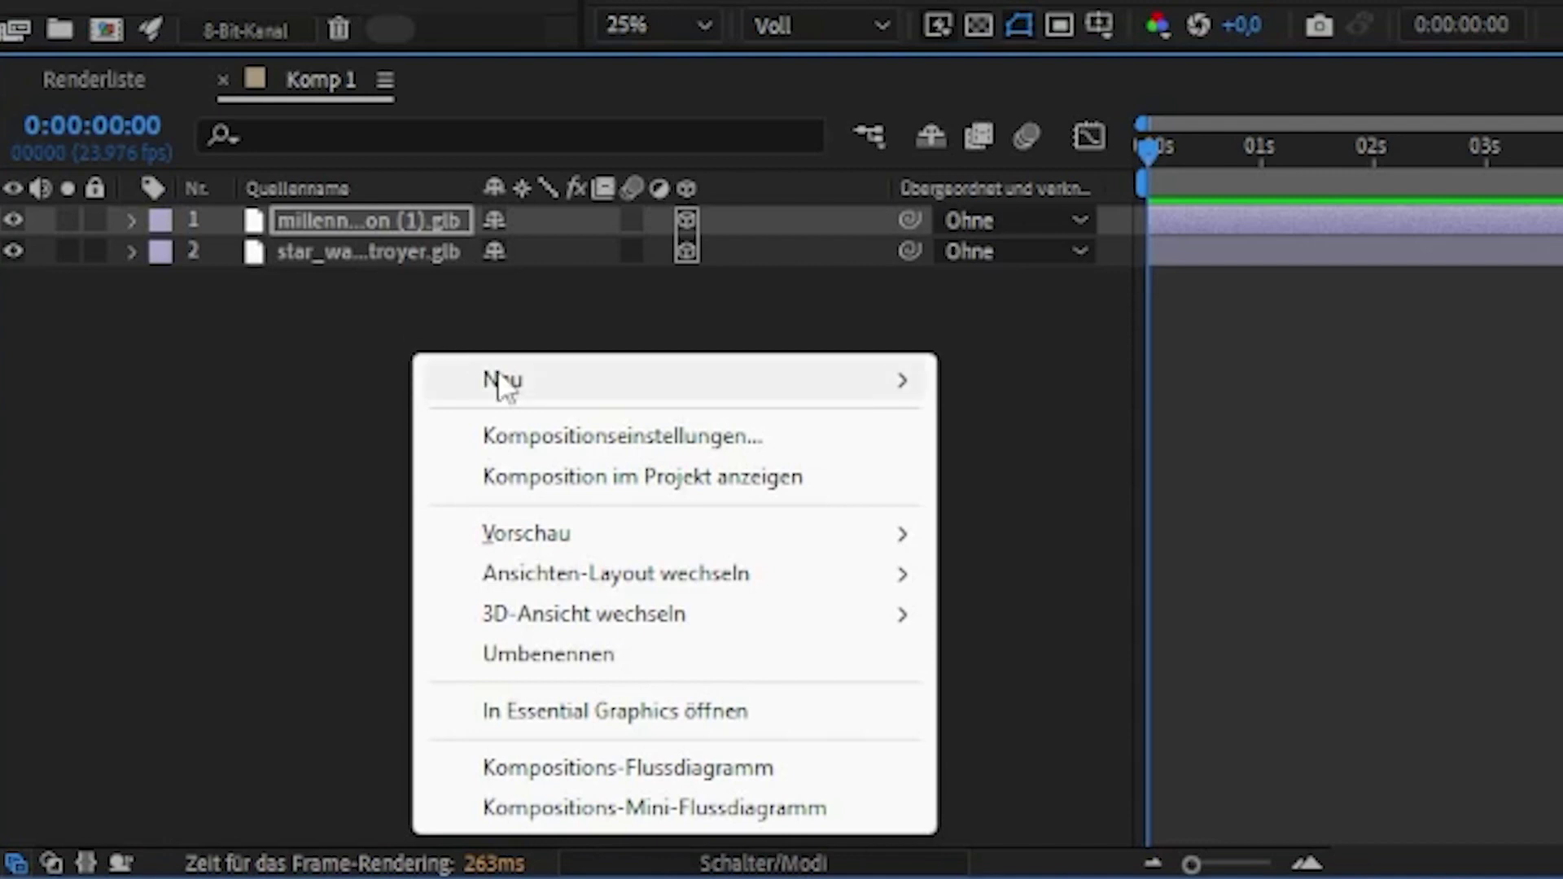
mouse_move(529, 393)
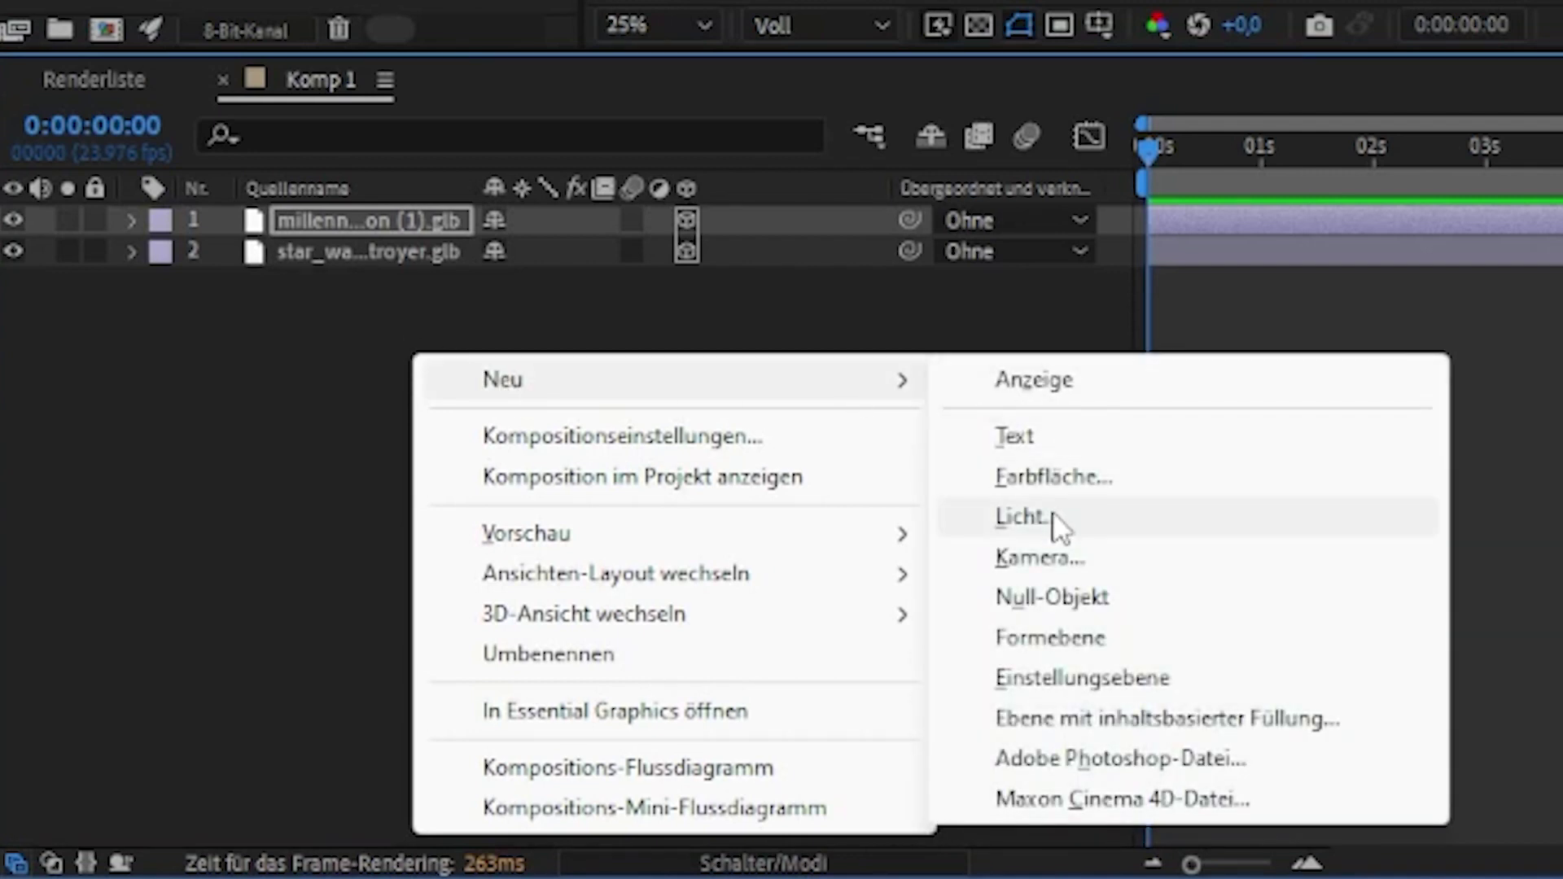
left_click(1058, 528)
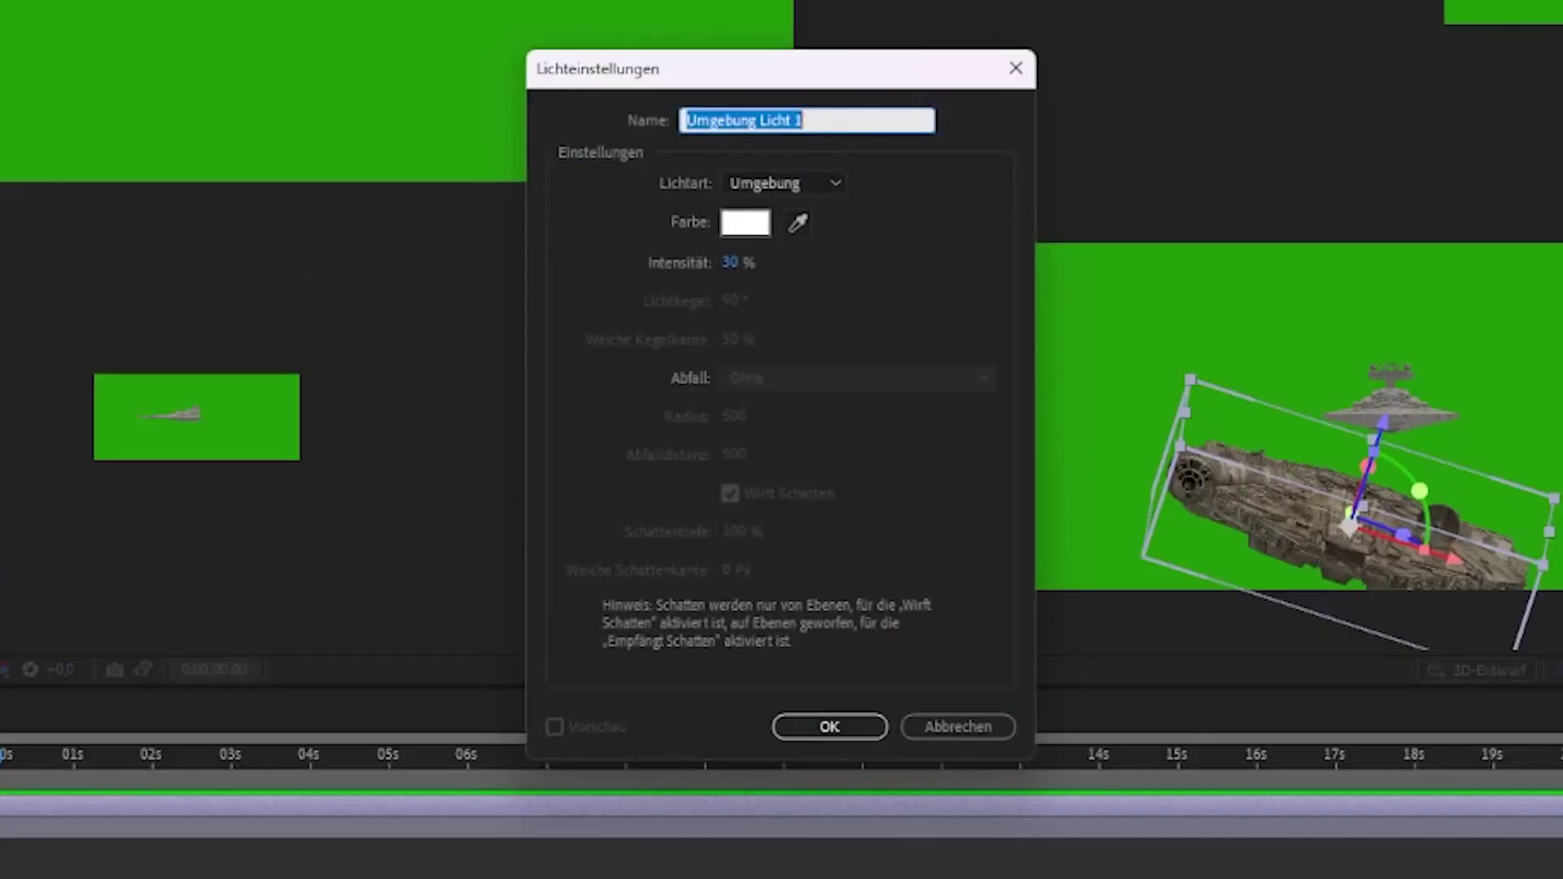
left_click(834, 186)
left_click(795, 213)
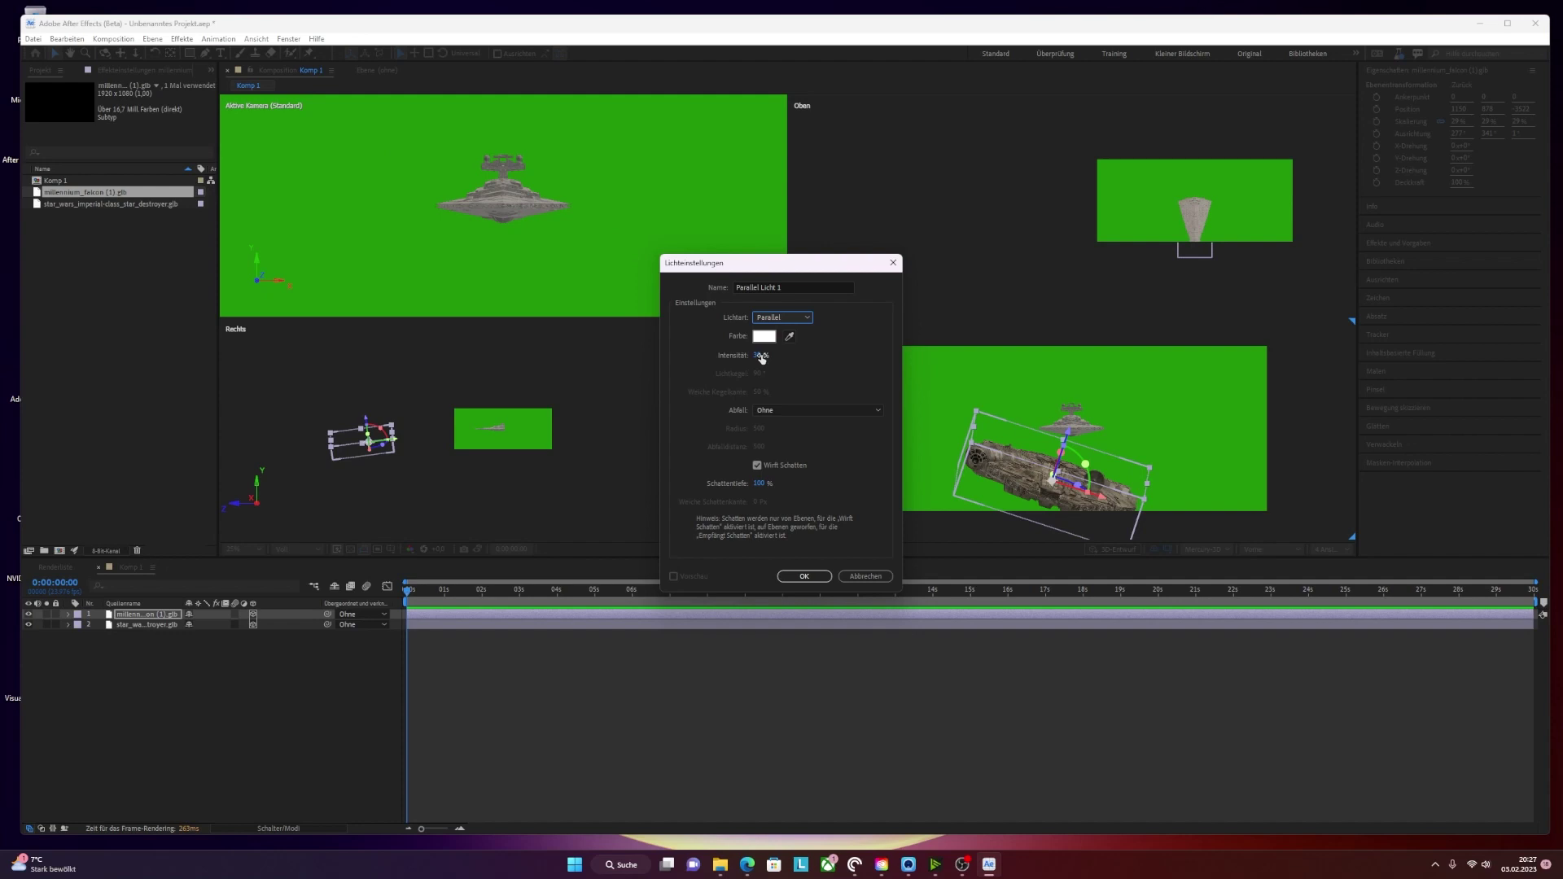
left_click(756, 356)
type("1")
key("Return")
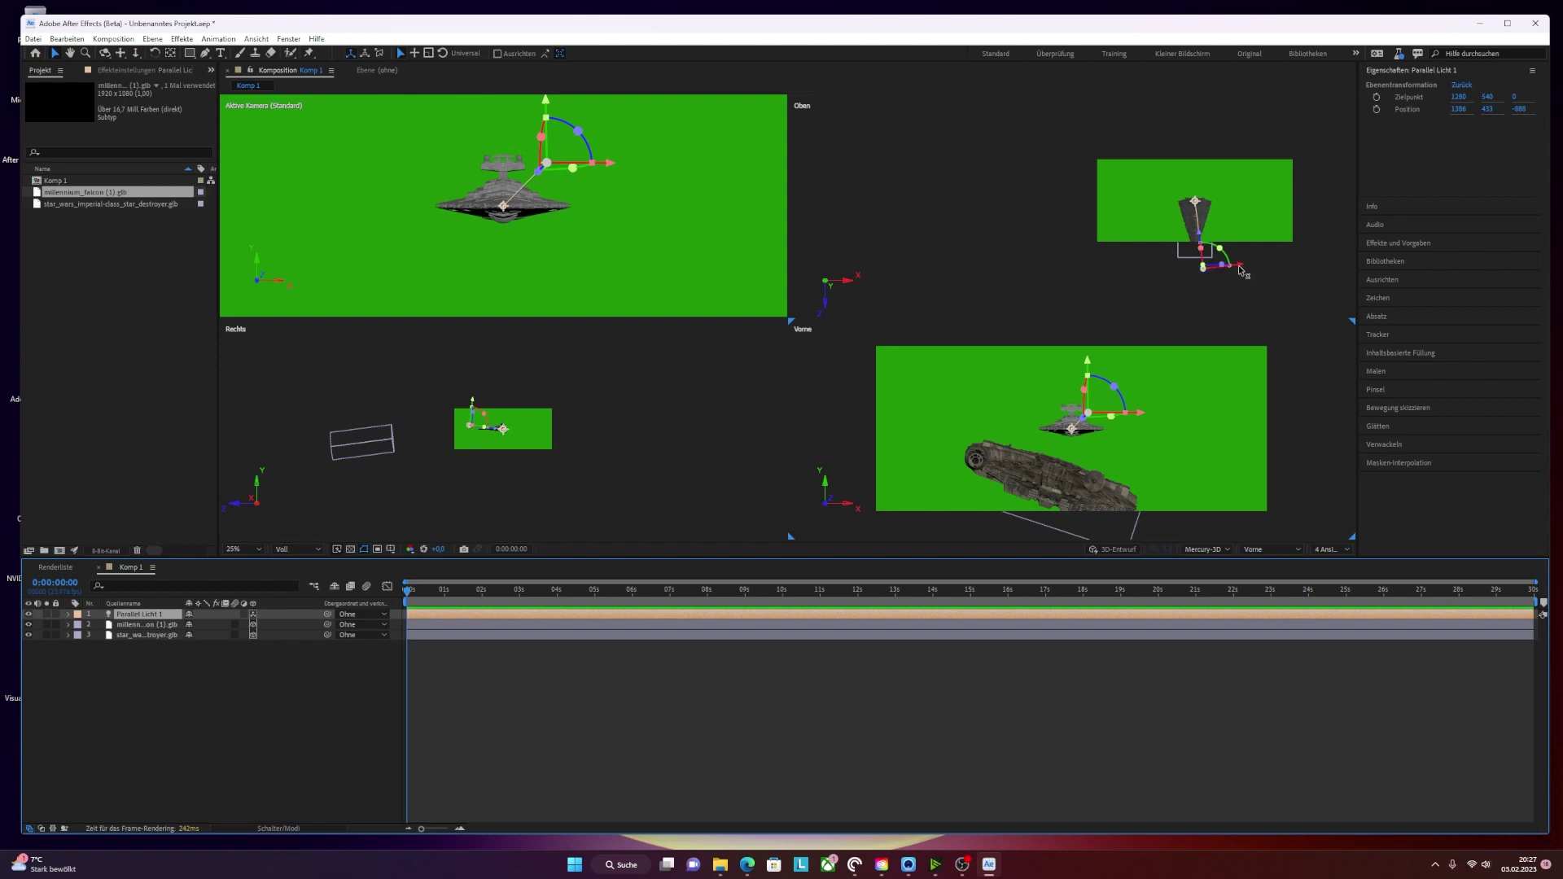
- Move Parallel Licht 1 to 1903, 530, -5 and aim it at the Star Destroyer (1293, 636, 232)
left_click_drag(1243, 270, 1286, 265)
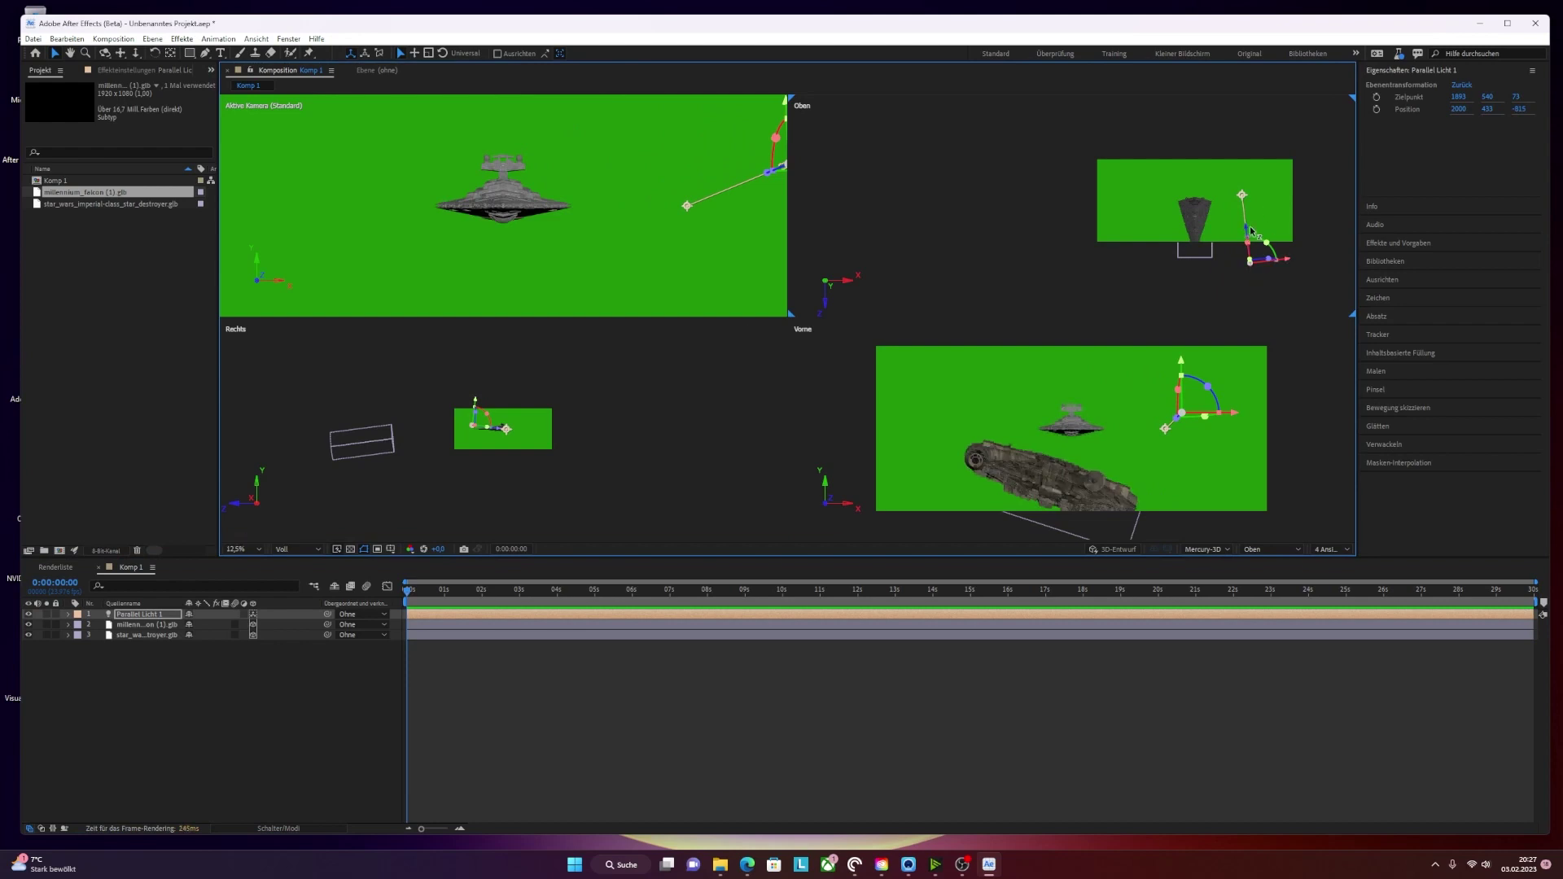
left_click_drag(1249, 232, 1240, 163)
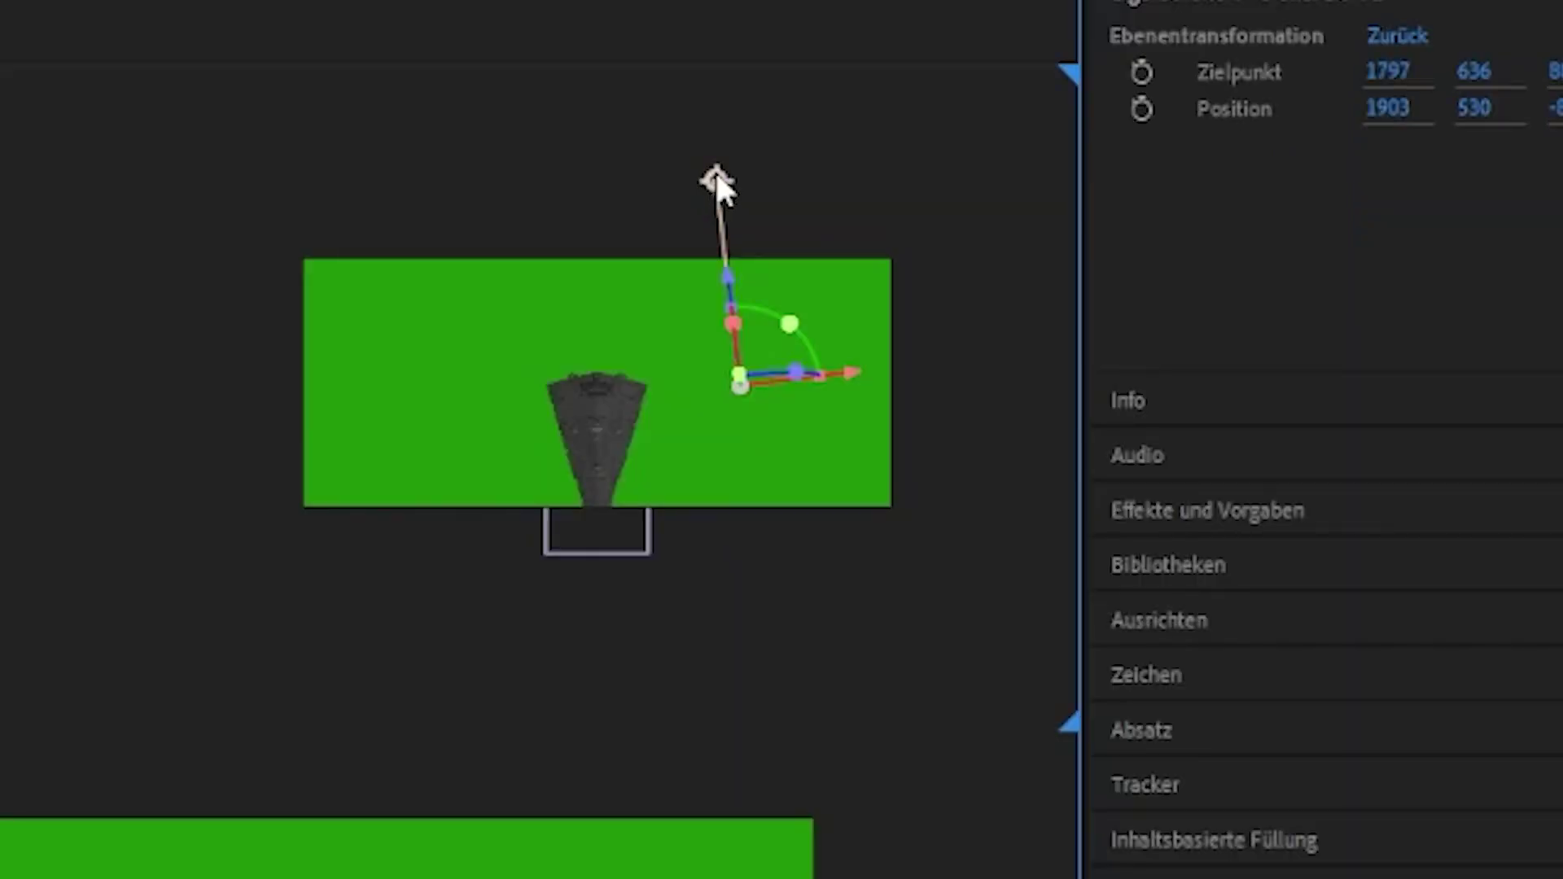
mouse_move(714, 169)
left_mouse_down()
mouse_move(614, 430)
mouse_move(603, 388)
left_mouse_up()
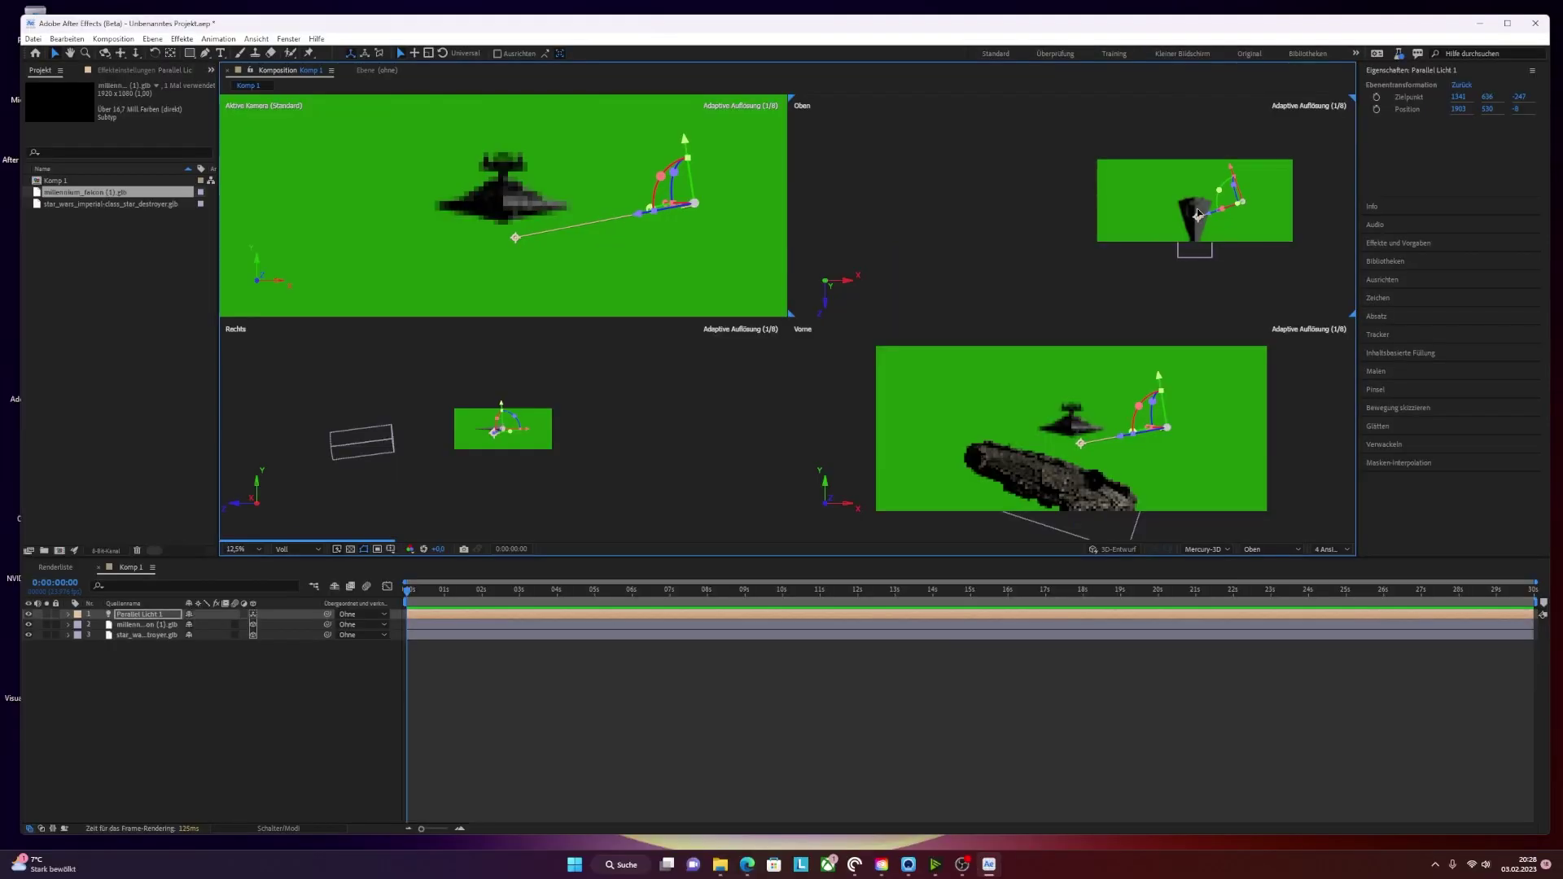
left_click_drag(1196, 202, 1199, 174)
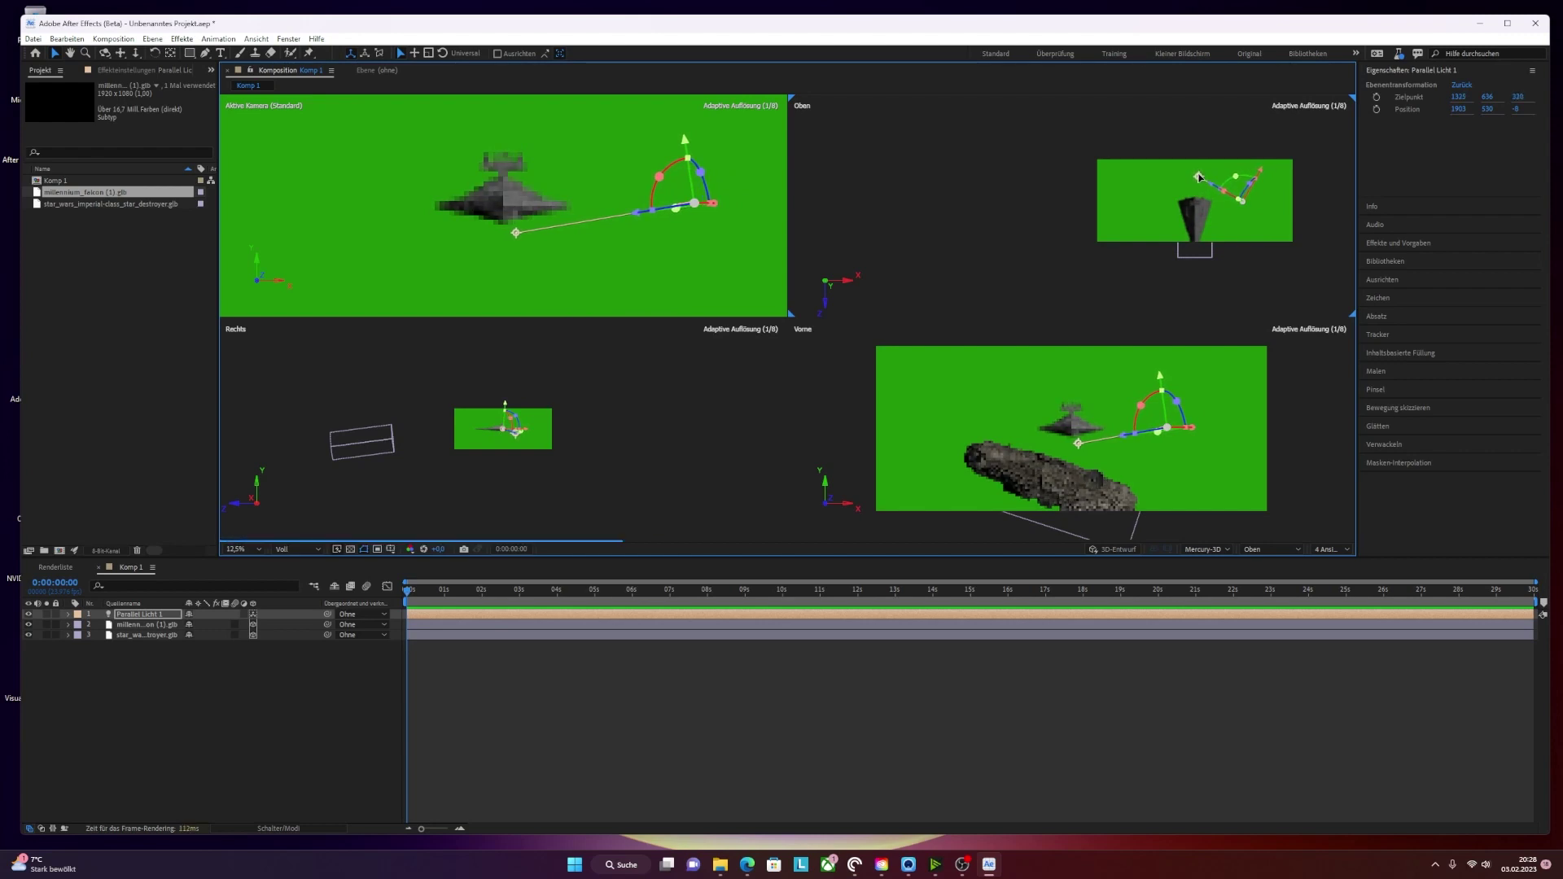
left_click_drag(1199, 175, 1195, 183)
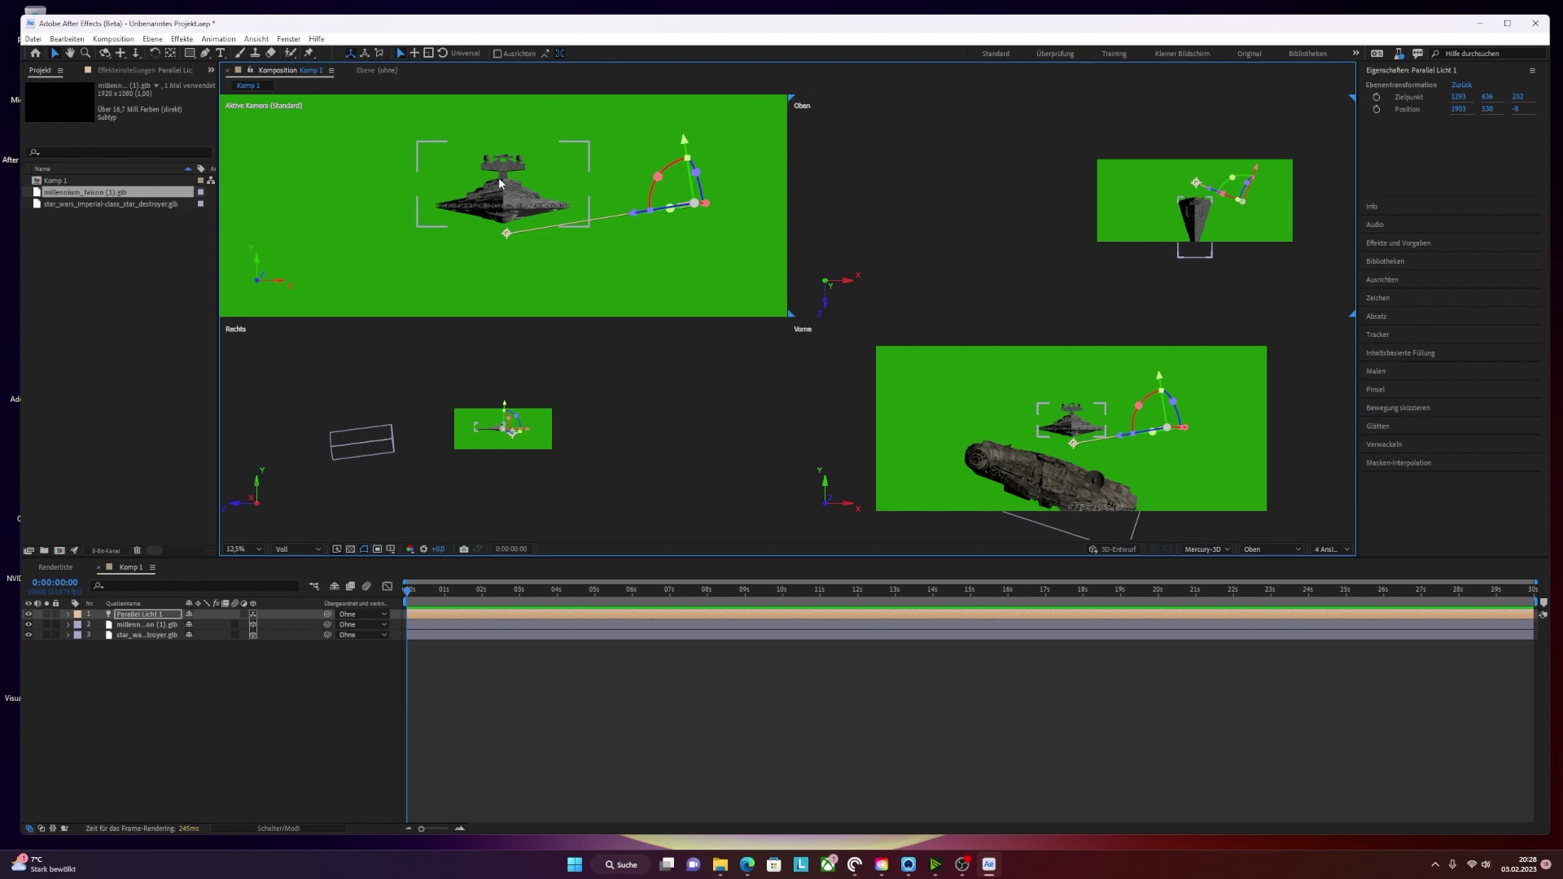
- Deselect Parallel Licht 1 so the lit Star Destroyer and Falcon show without its controls
left_click(557, 405)
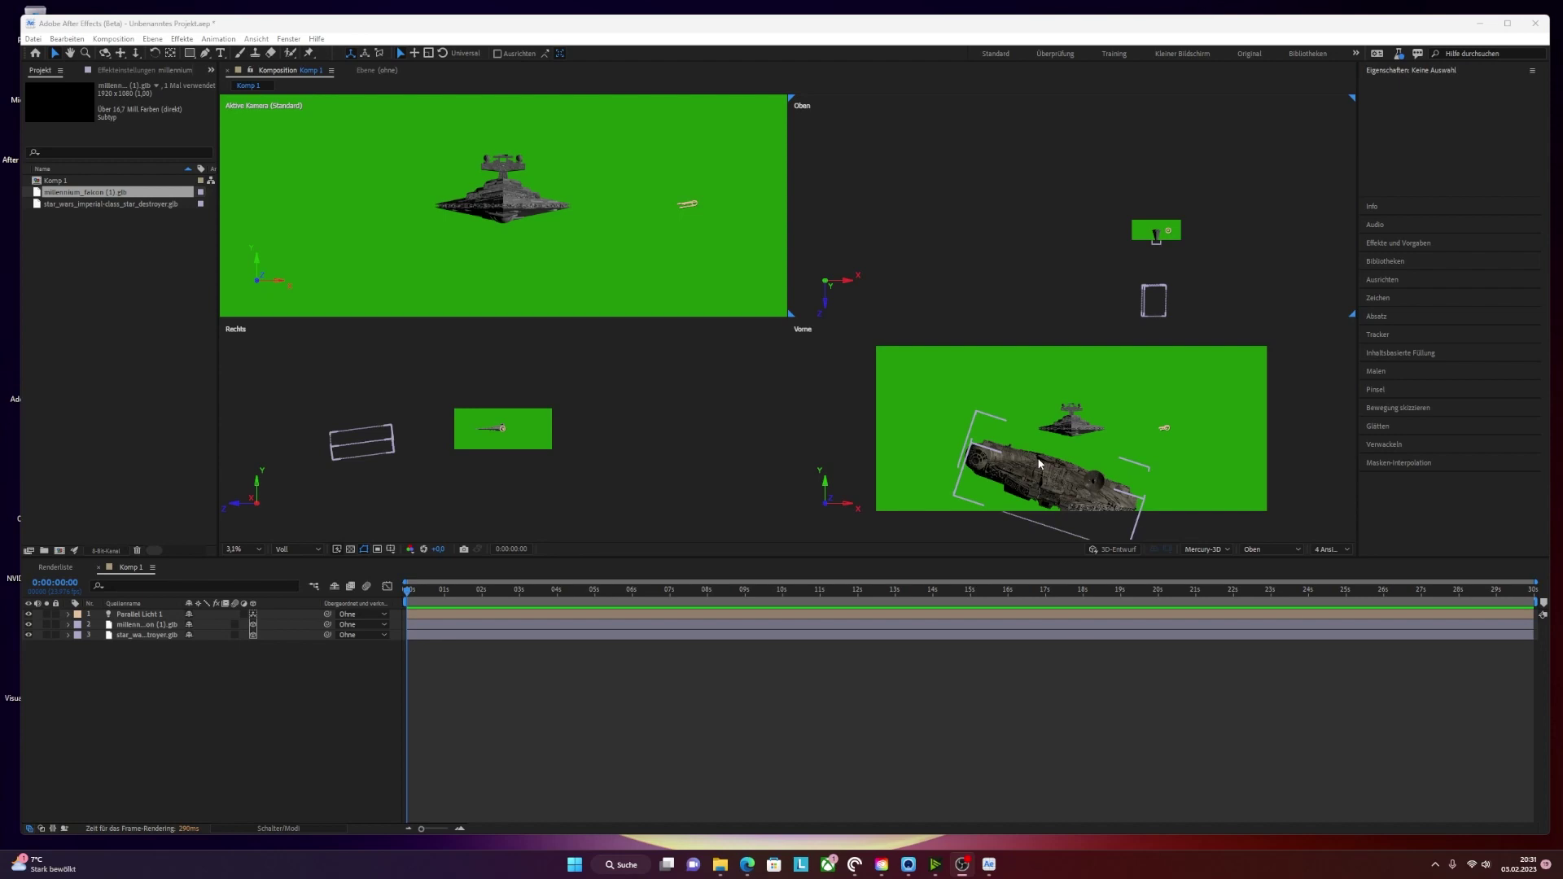
- Start a new camera layer via the timeline's Neu > Kamera menu
right_click(242, 684)
mouse_move(292, 690)
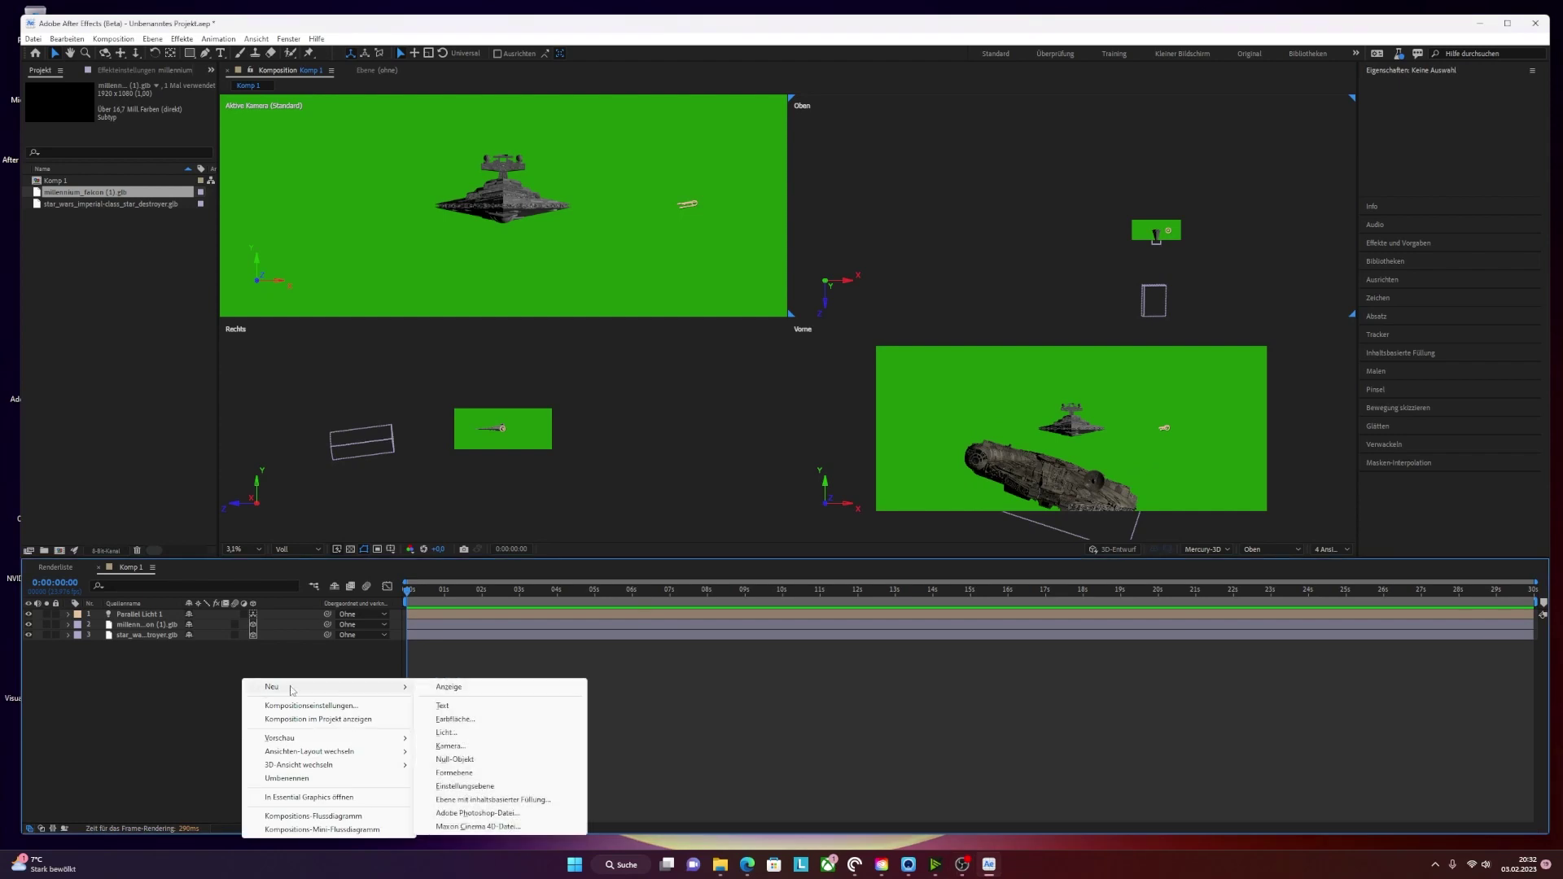
left_click(465, 747)
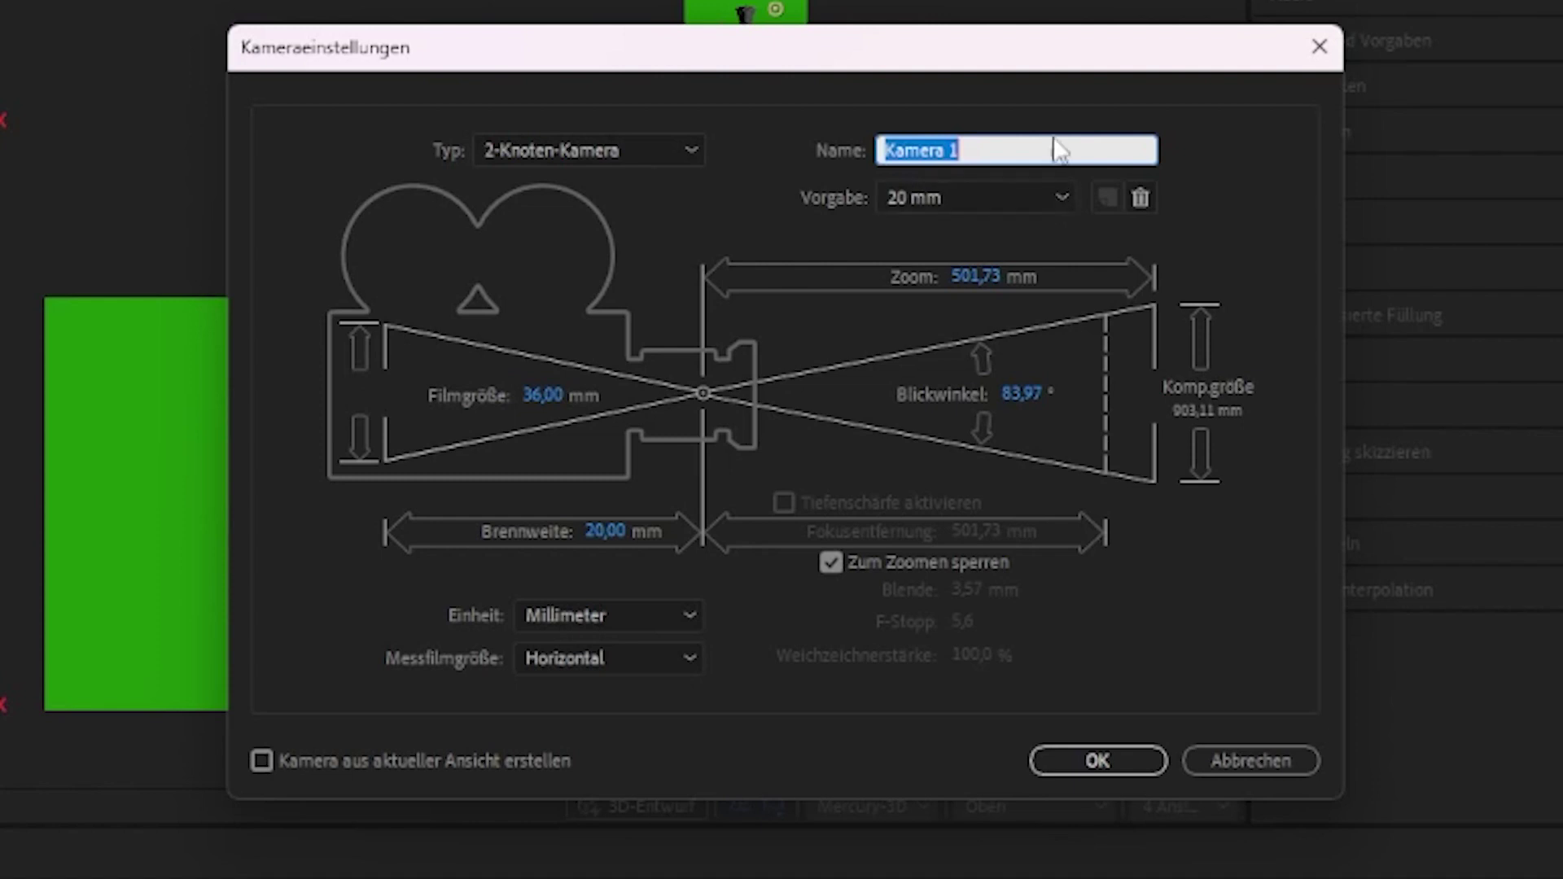
- Create Kamera 1 as a two-node camera with the 20 mm preset
left_click(1061, 196)
left_click(1061, 196)
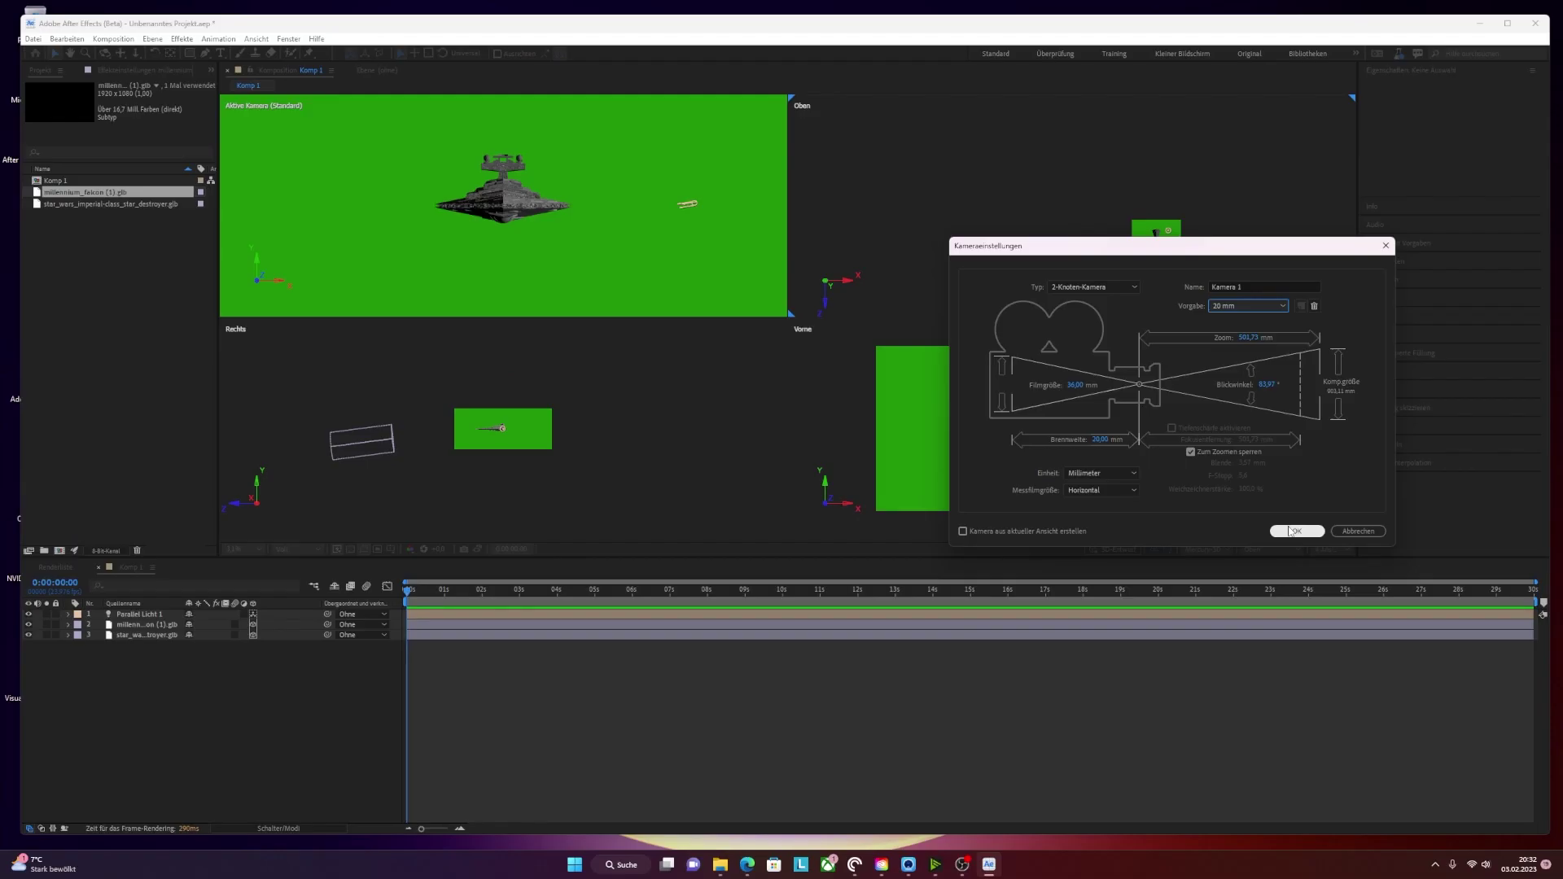
left_click(1080, 761)
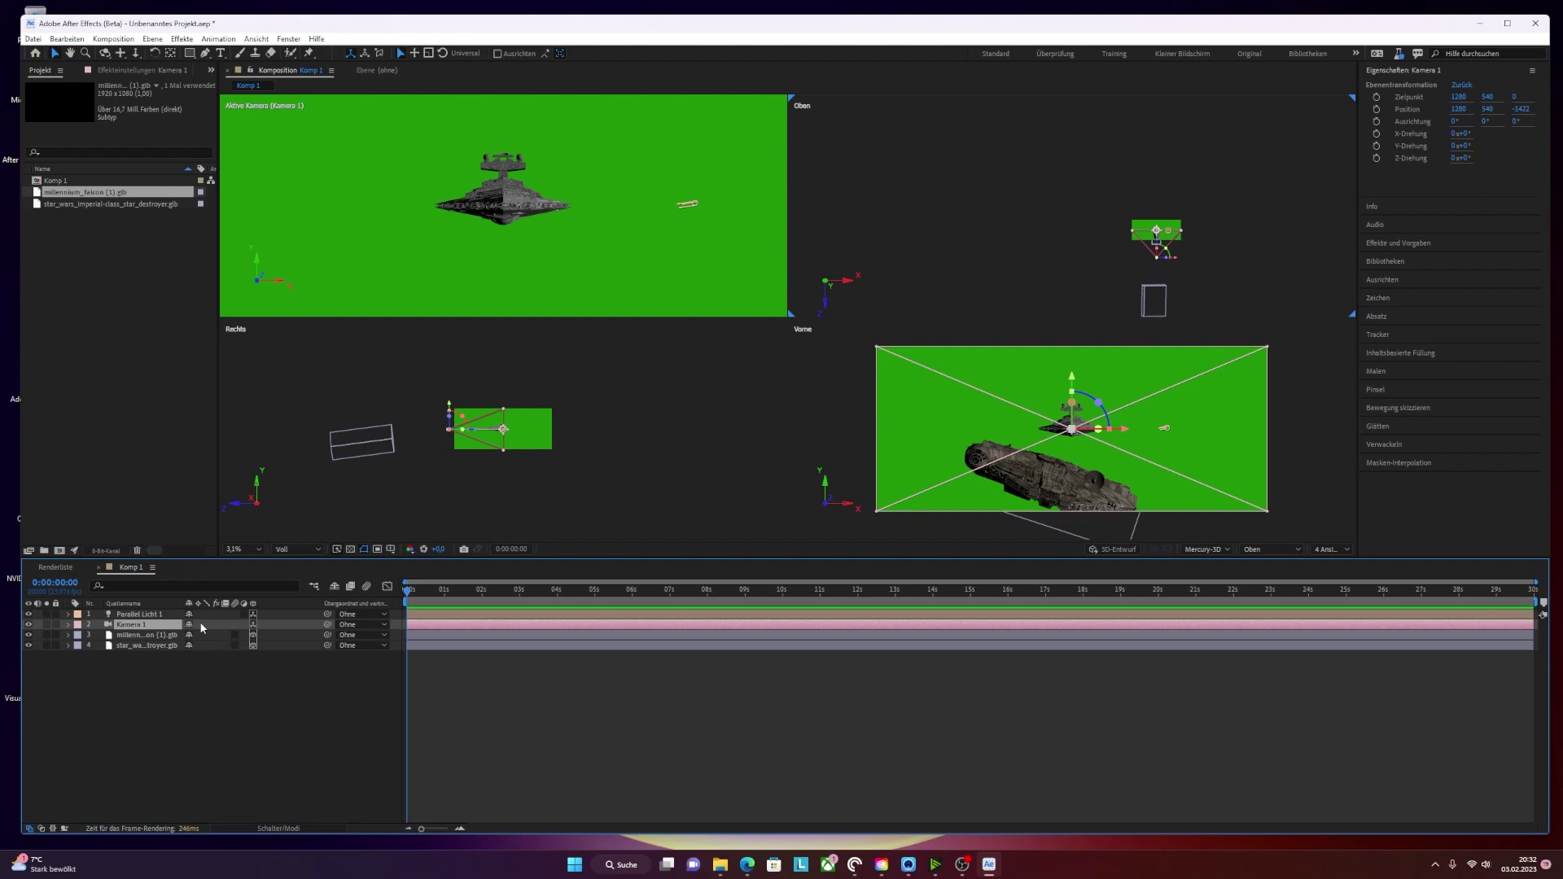
- Pull Kamera 1 back to 1280, 540, -3606 and select the Millennium Falcon layer
scroll(1154, 244, "up", 1)
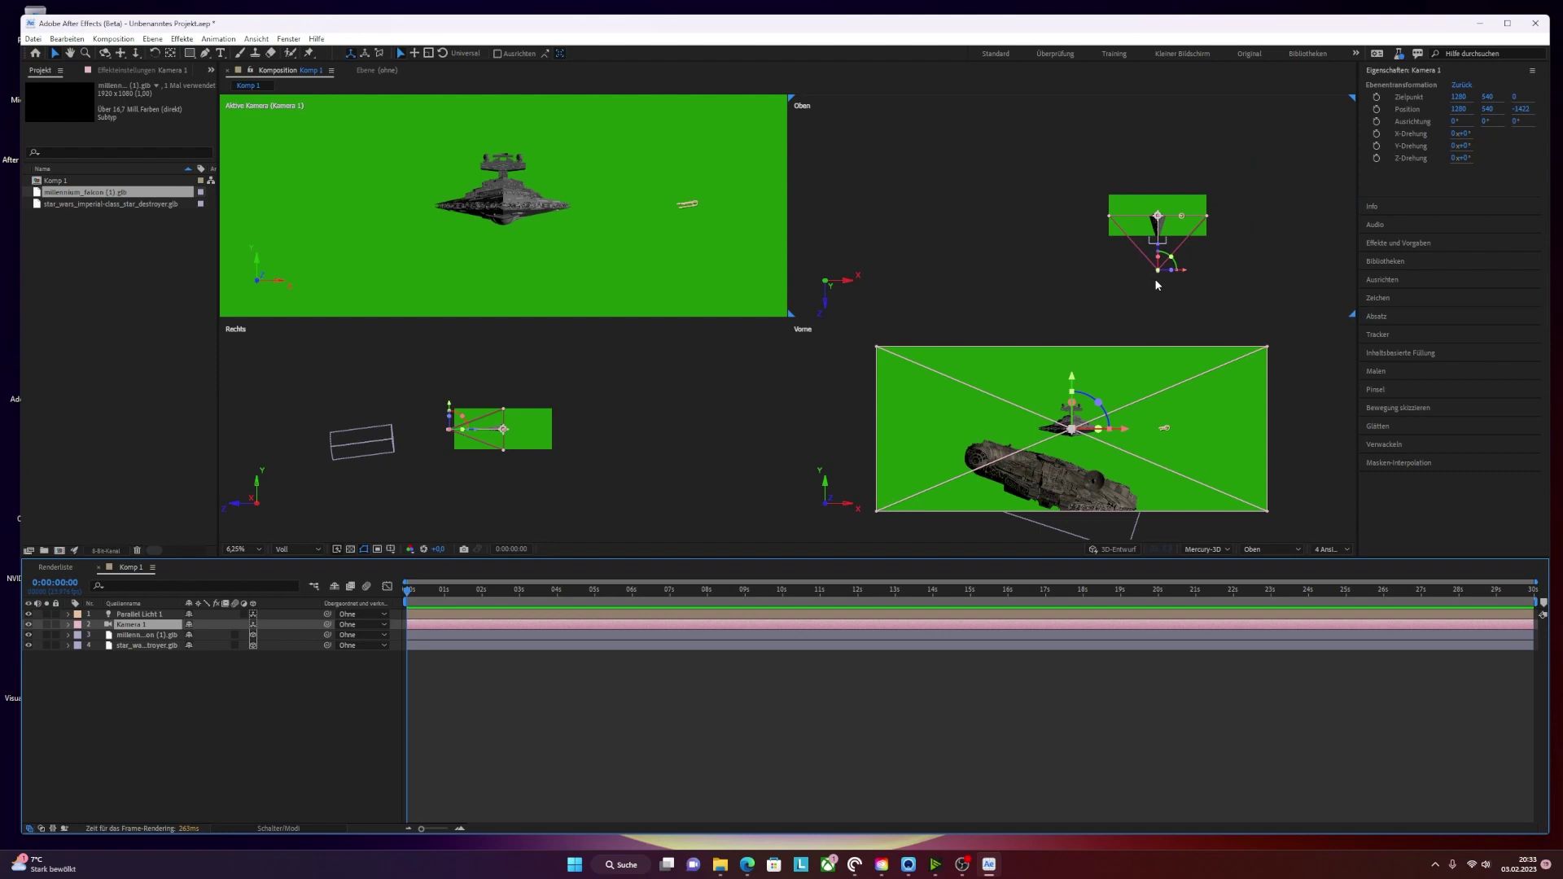
scroll(1156, 280, "up", 1)
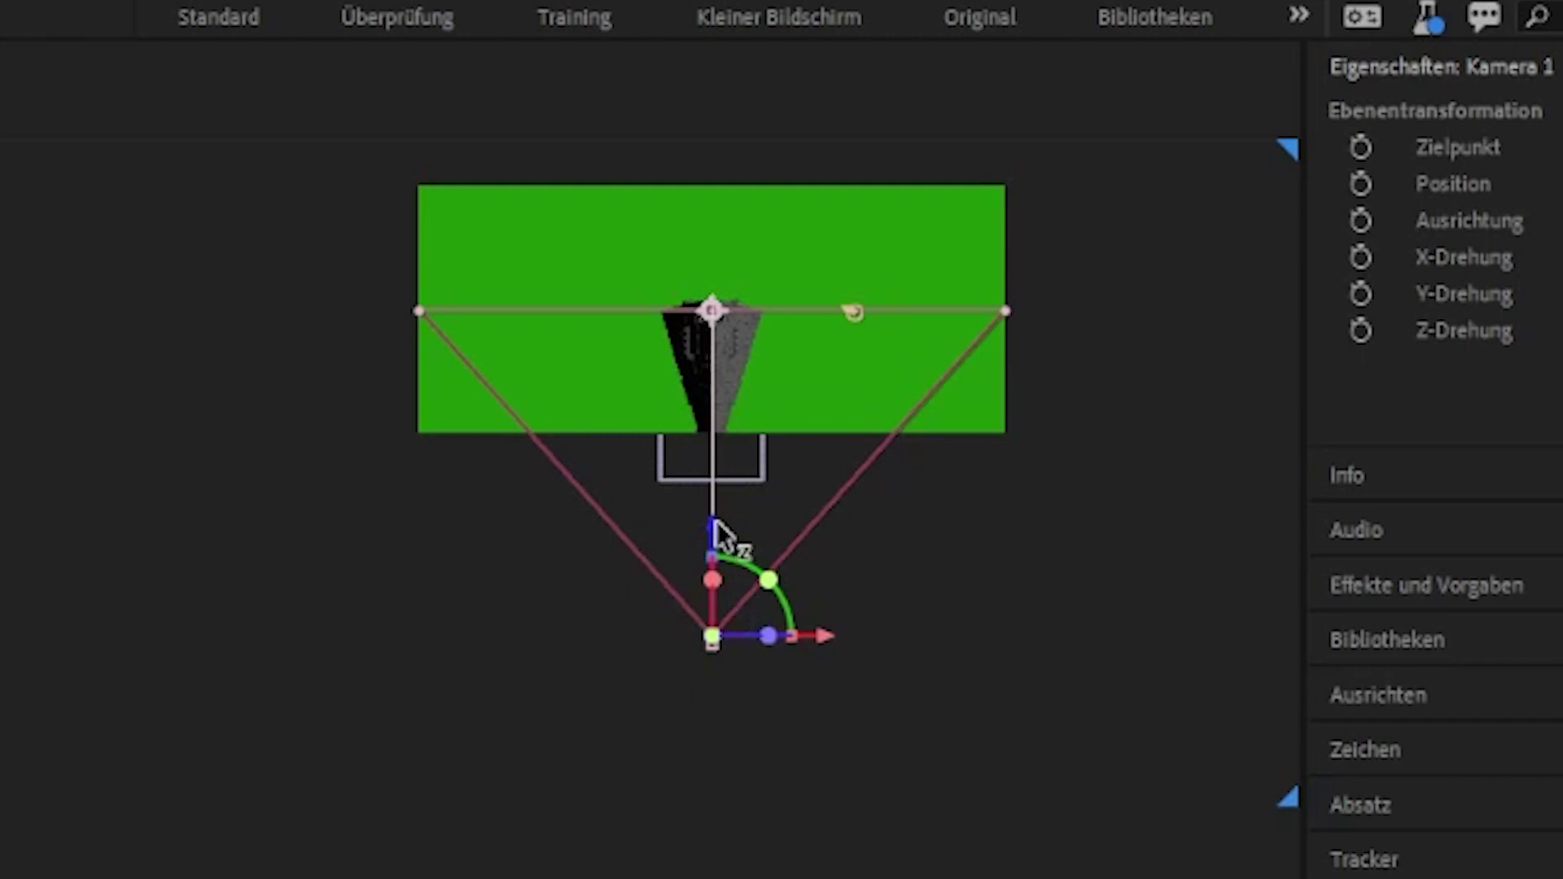
mouse_move(716, 533)
left_mouse_down()
mouse_move(726, 643)
mouse_move(1162, 281)
mouse_move(1139, 393)
left_mouse_up()
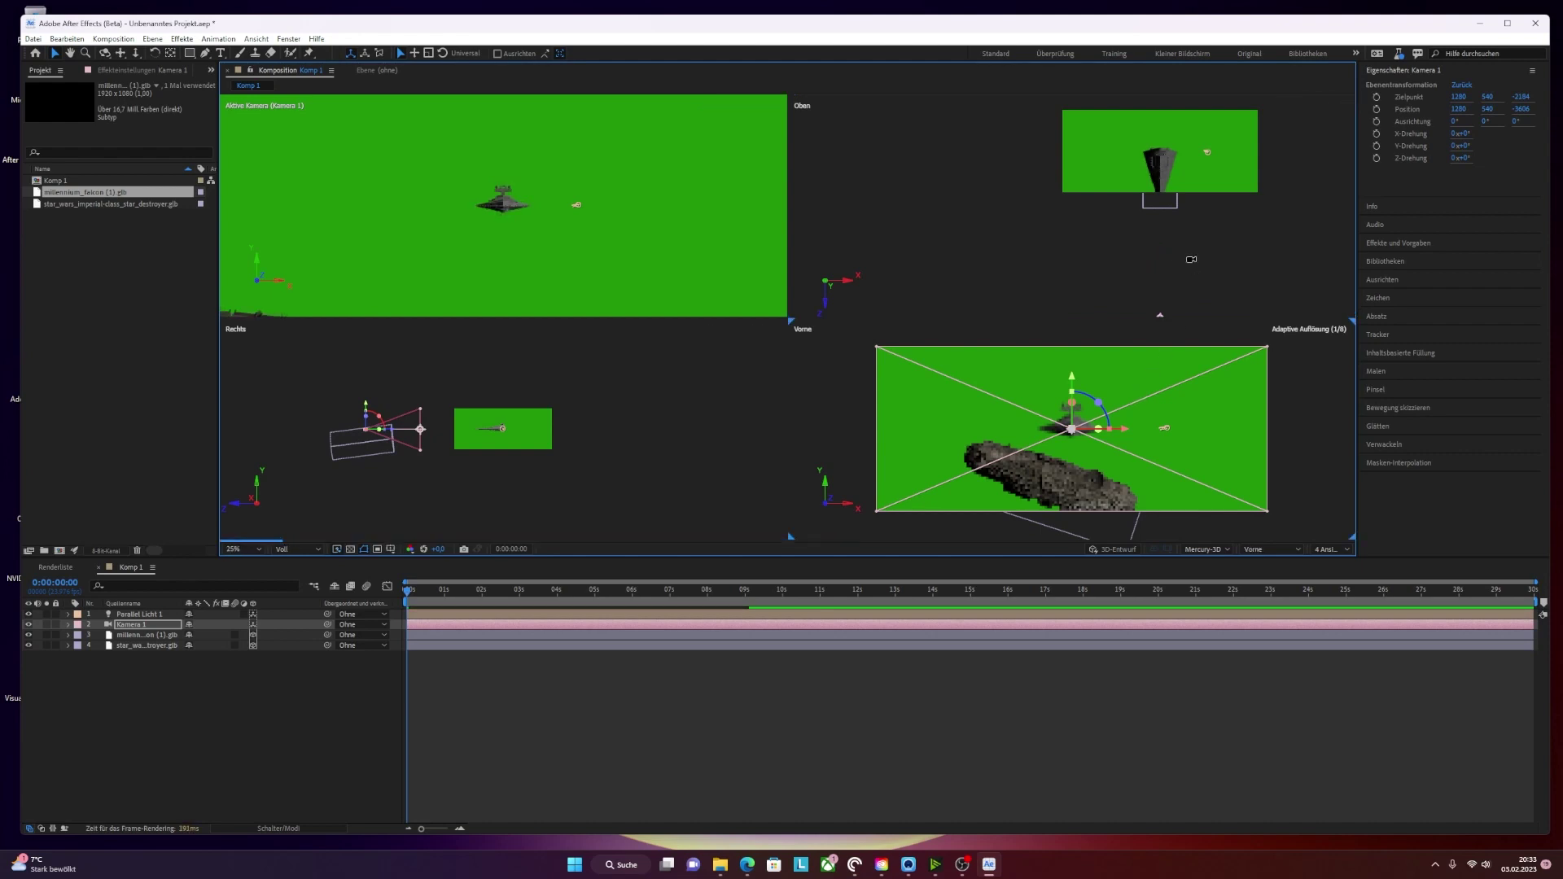
scroll(1191, 259, "down", 2)
scroll(1190, 259, "down", 2)
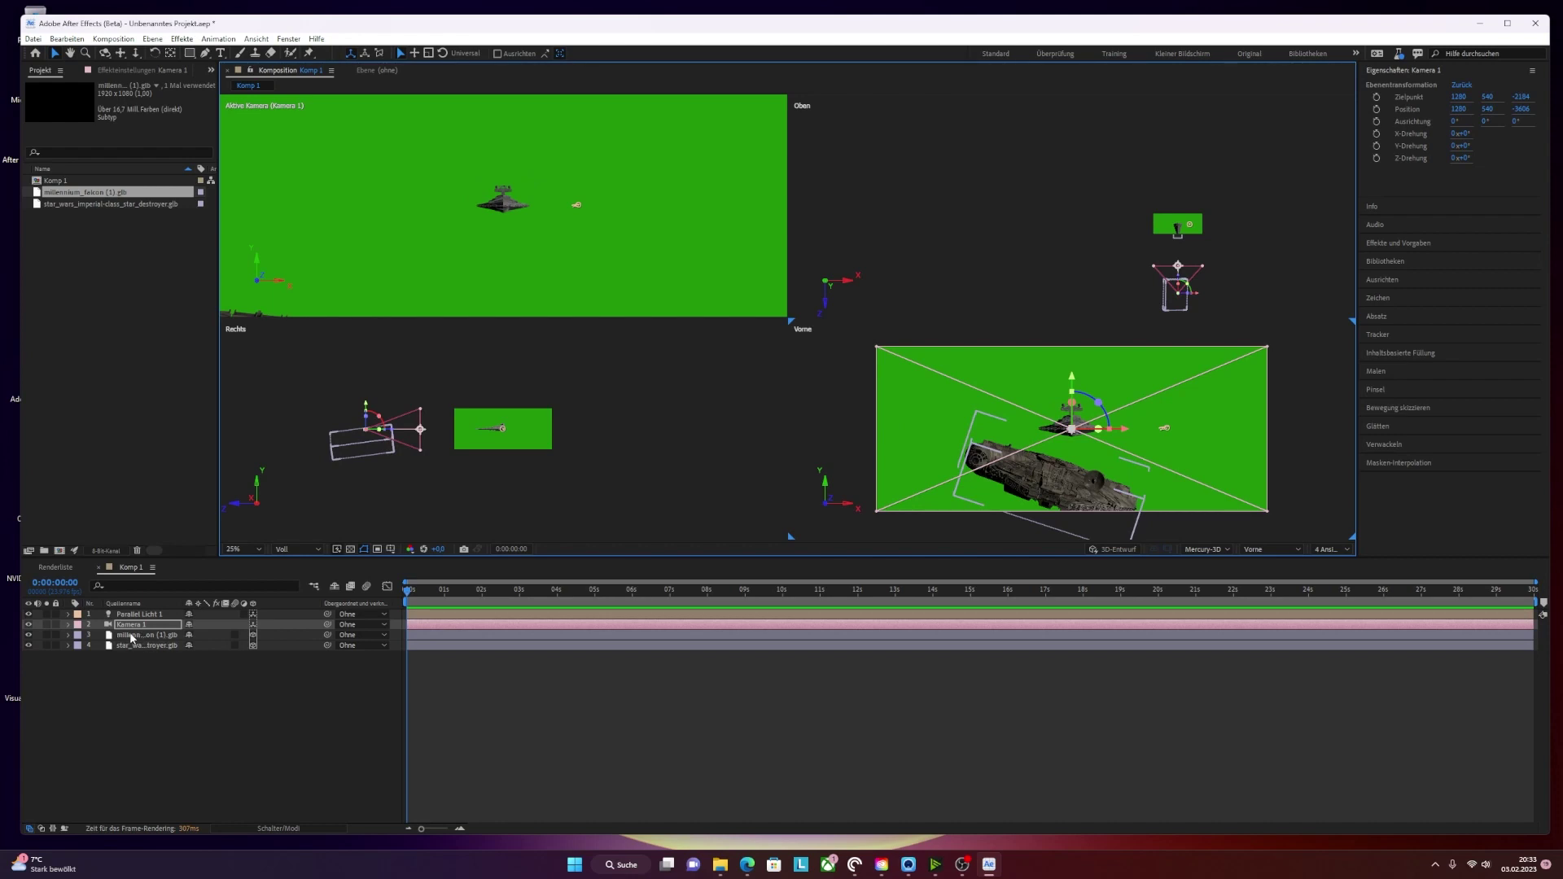
left_click(131, 639)
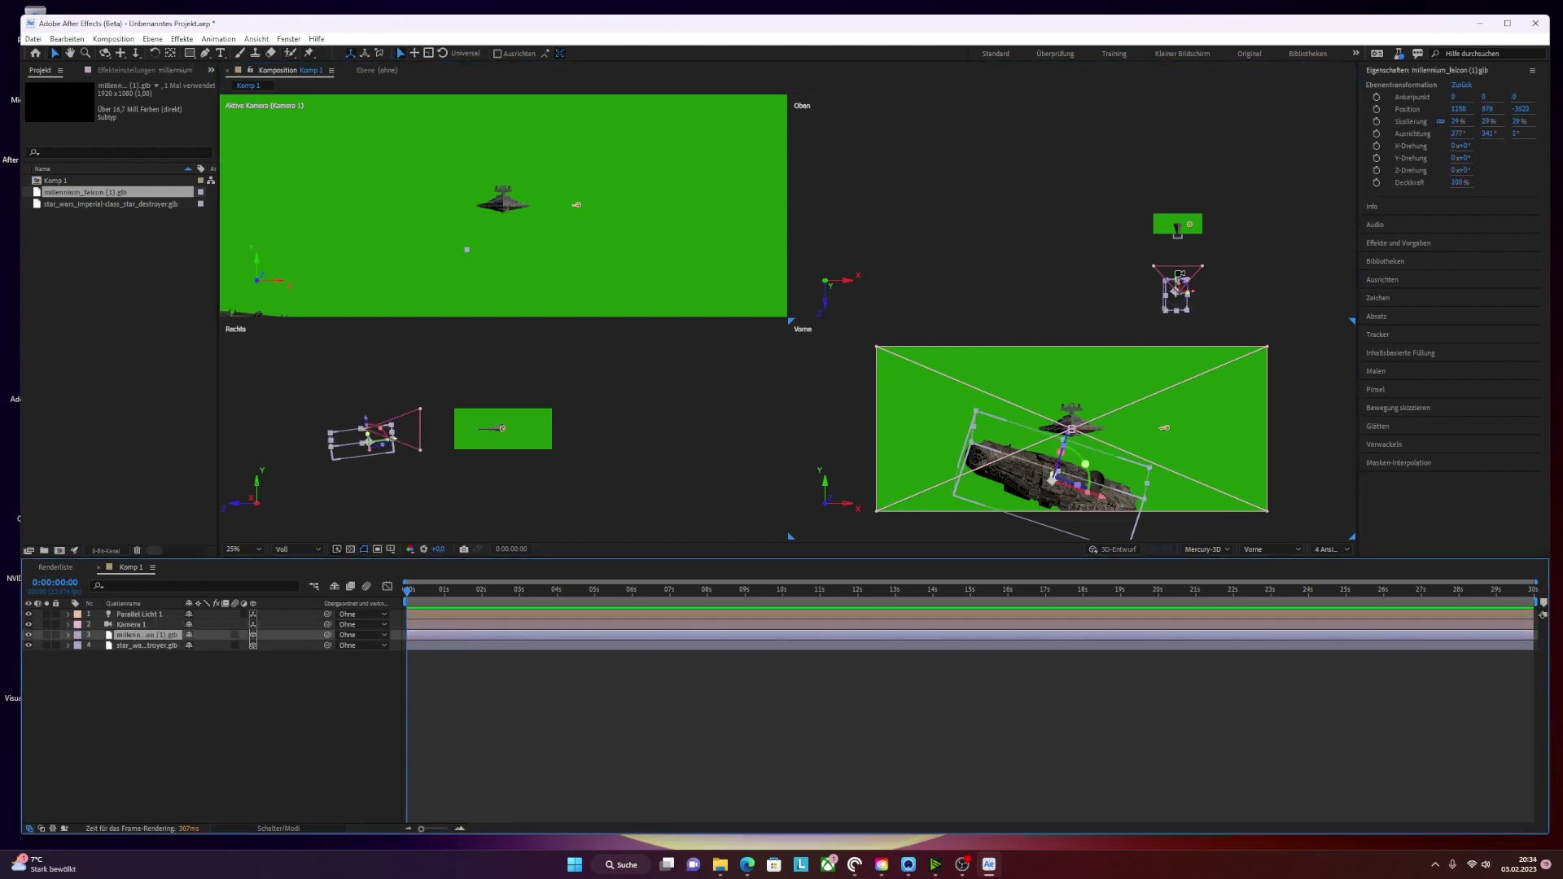
- Bring the Millennium Falcon forward to about 1224, 480, -447 so it fills the camera view
scroll(1180, 273, "up", 3)
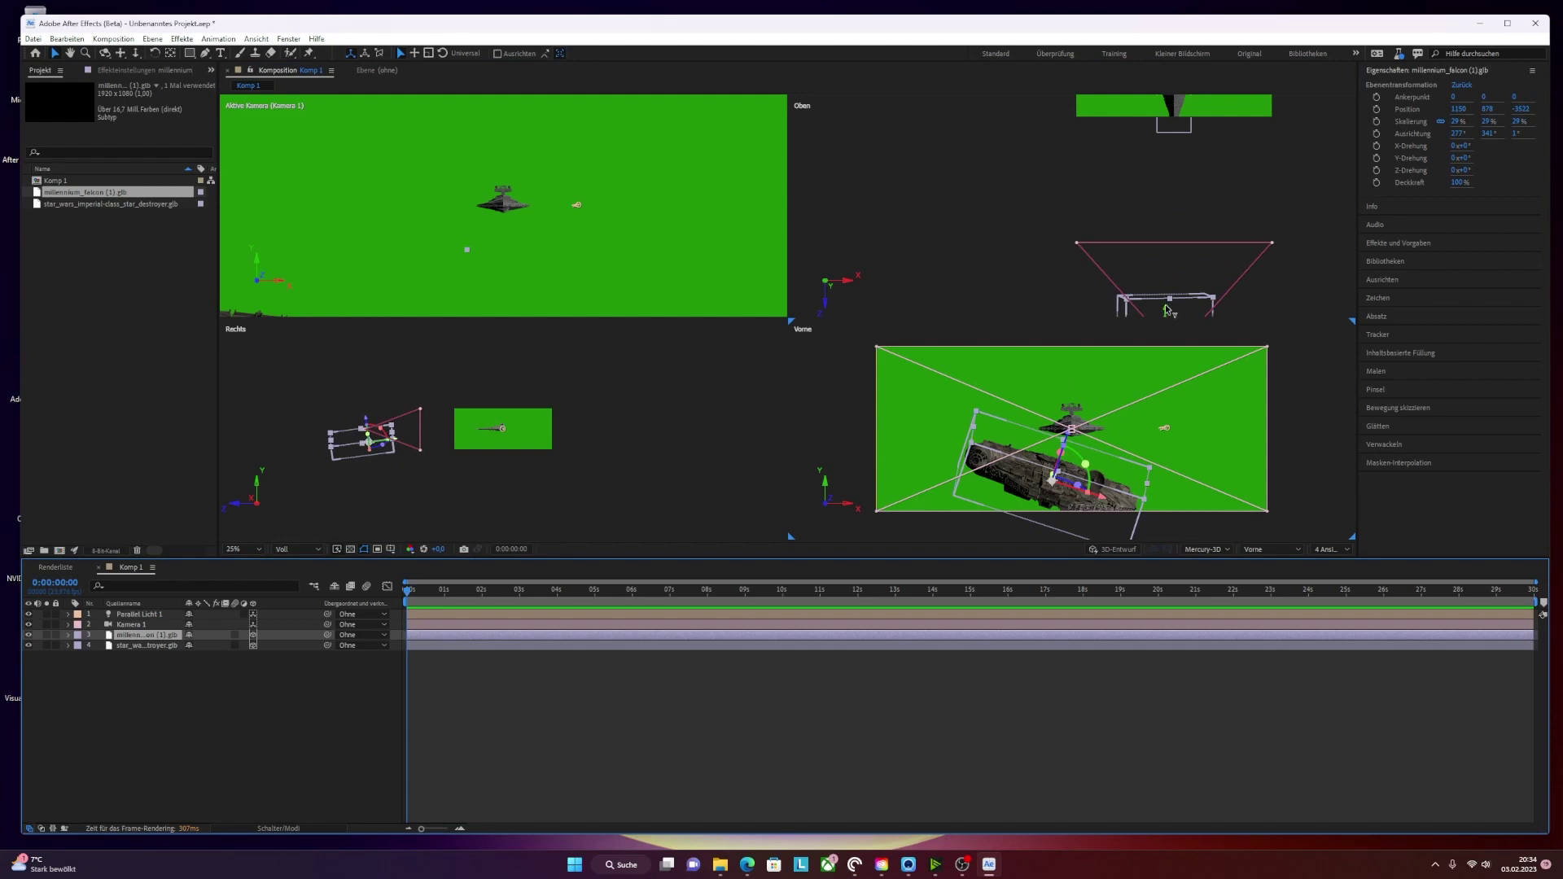
mouse_move(1169, 311)
left_mouse_down()
mouse_move(1137, 39)
mouse_move(1125, 76)
left_mouse_up()
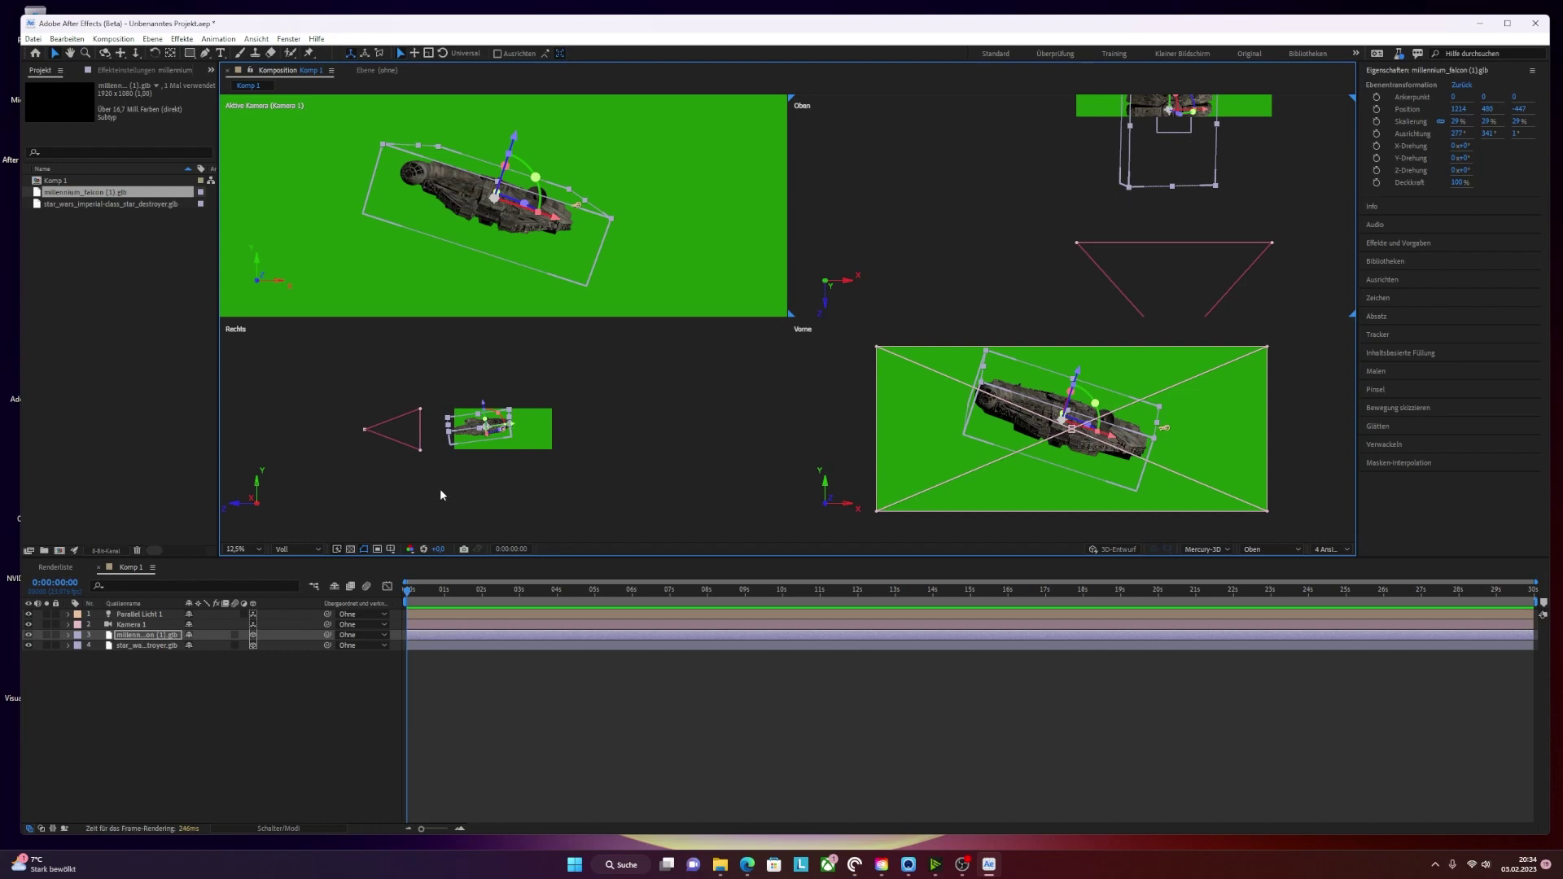
left_click(28, 615)
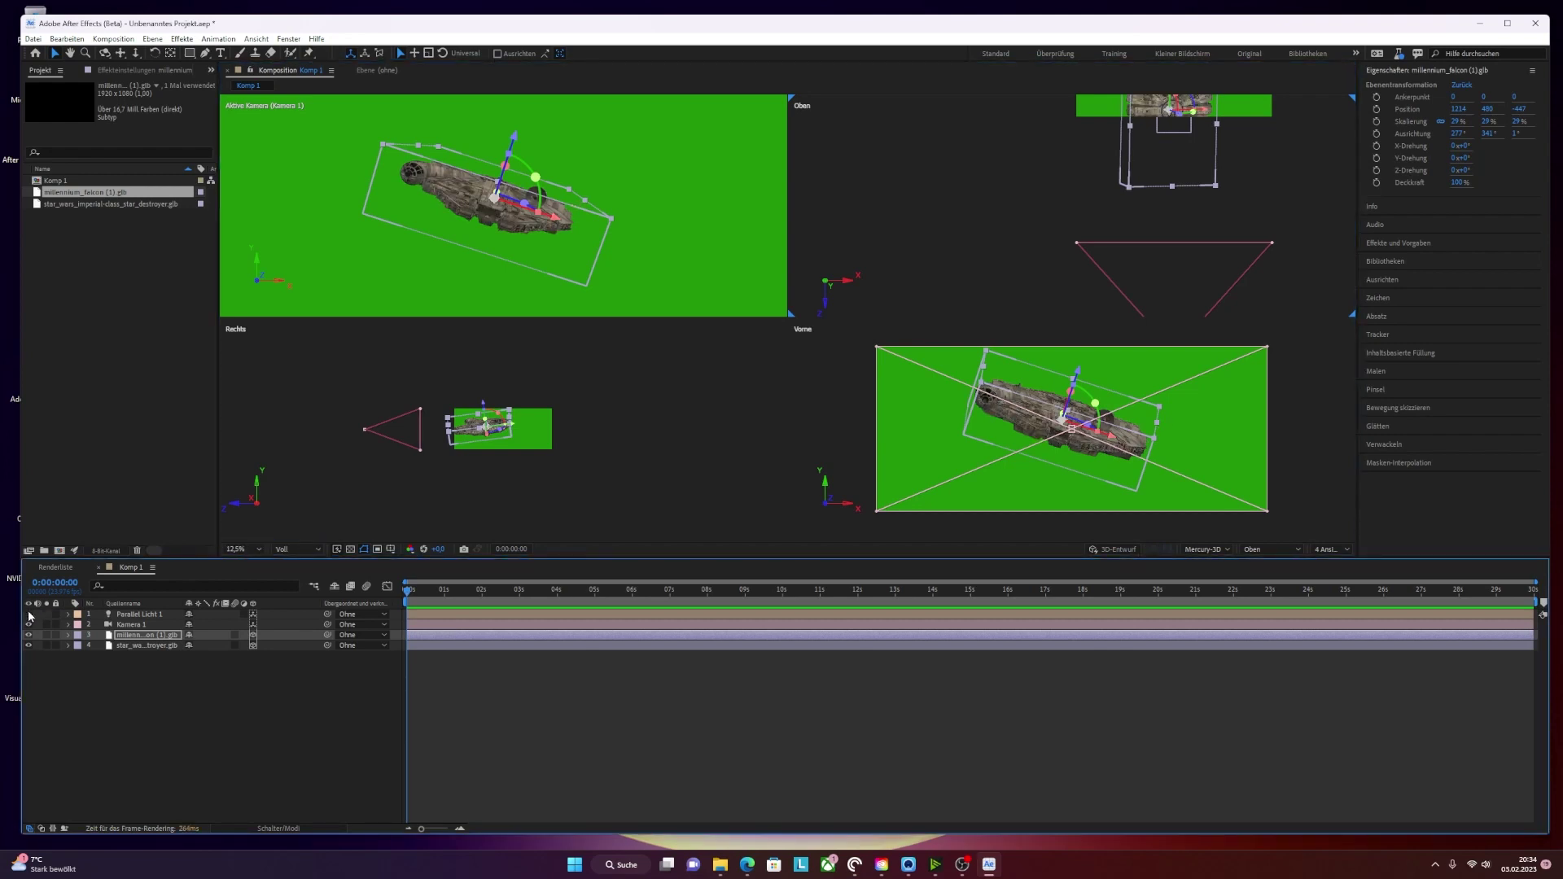
left_click(29, 615)
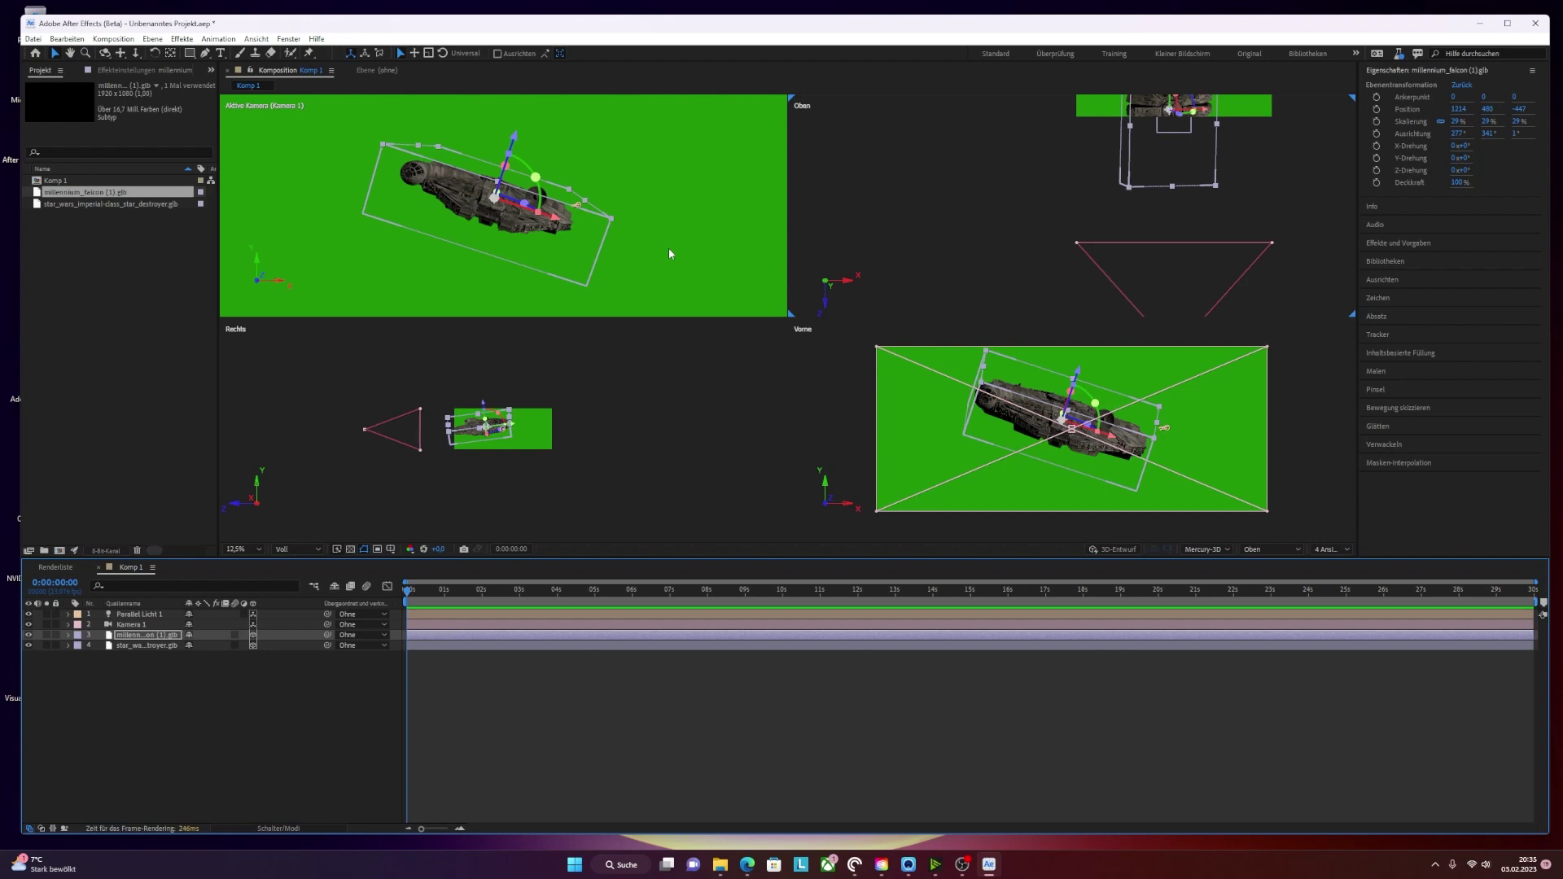
- Select the Millennium Falcon in the Active Camera view to show its transform controls
left_click(669, 253)
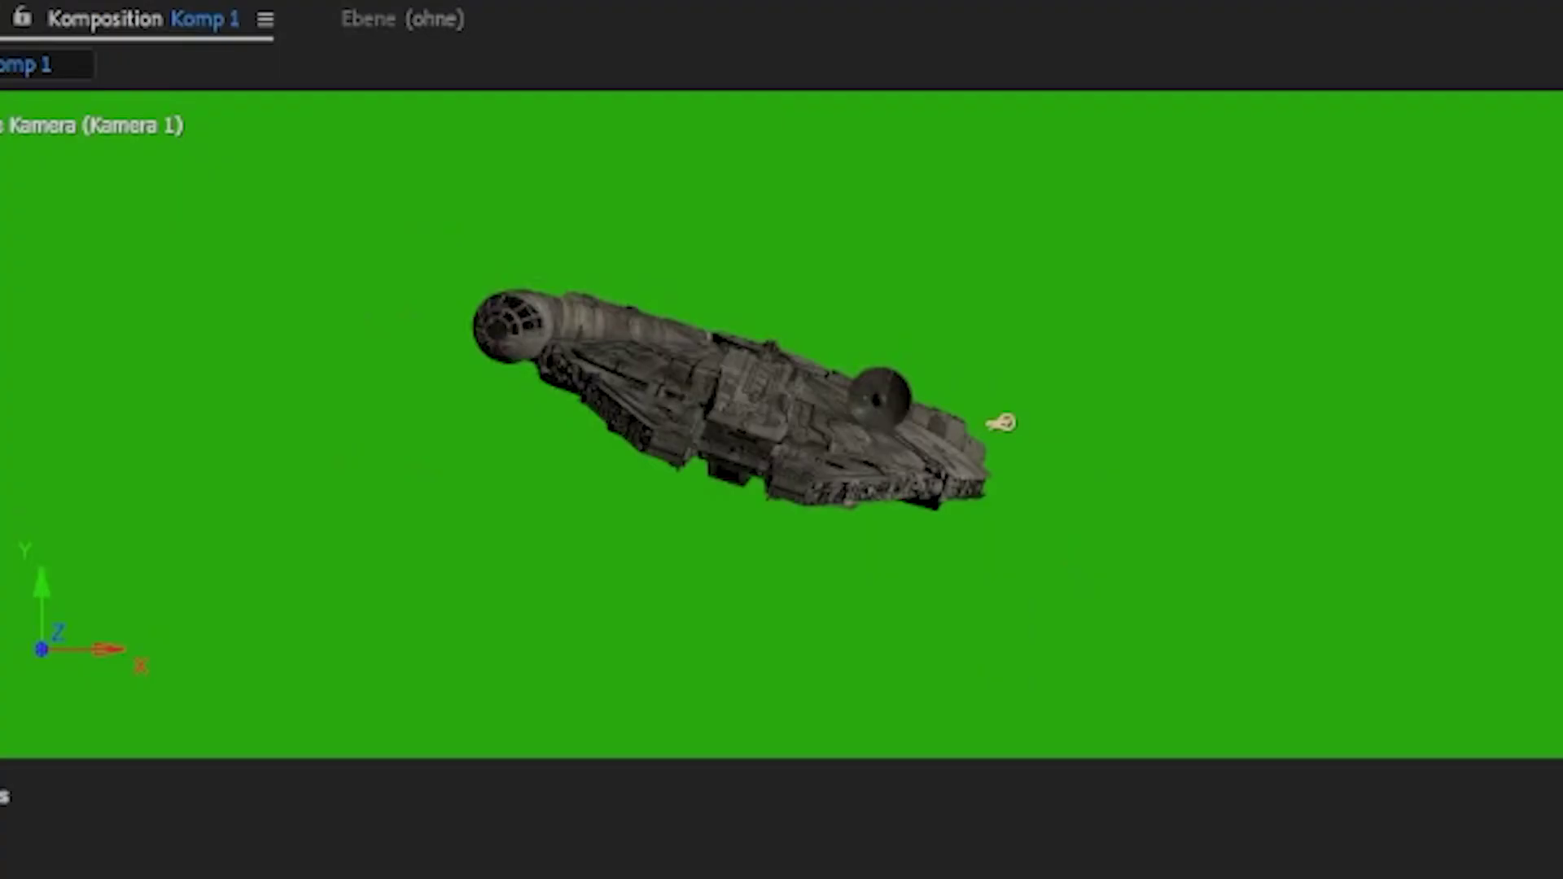
left_click(1001, 422)
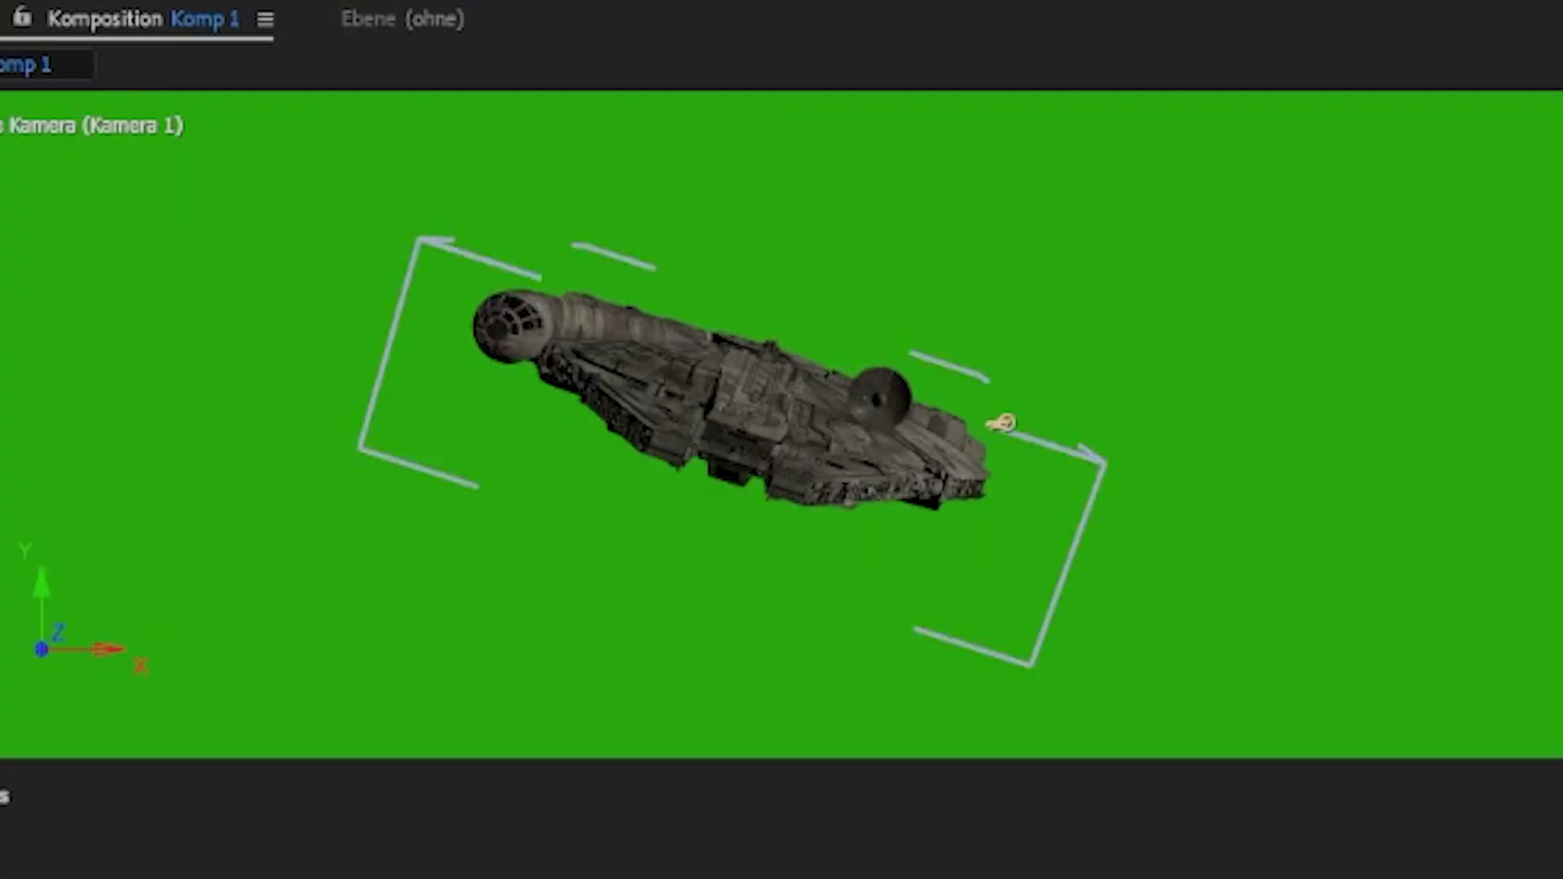
left_click(1002, 422)
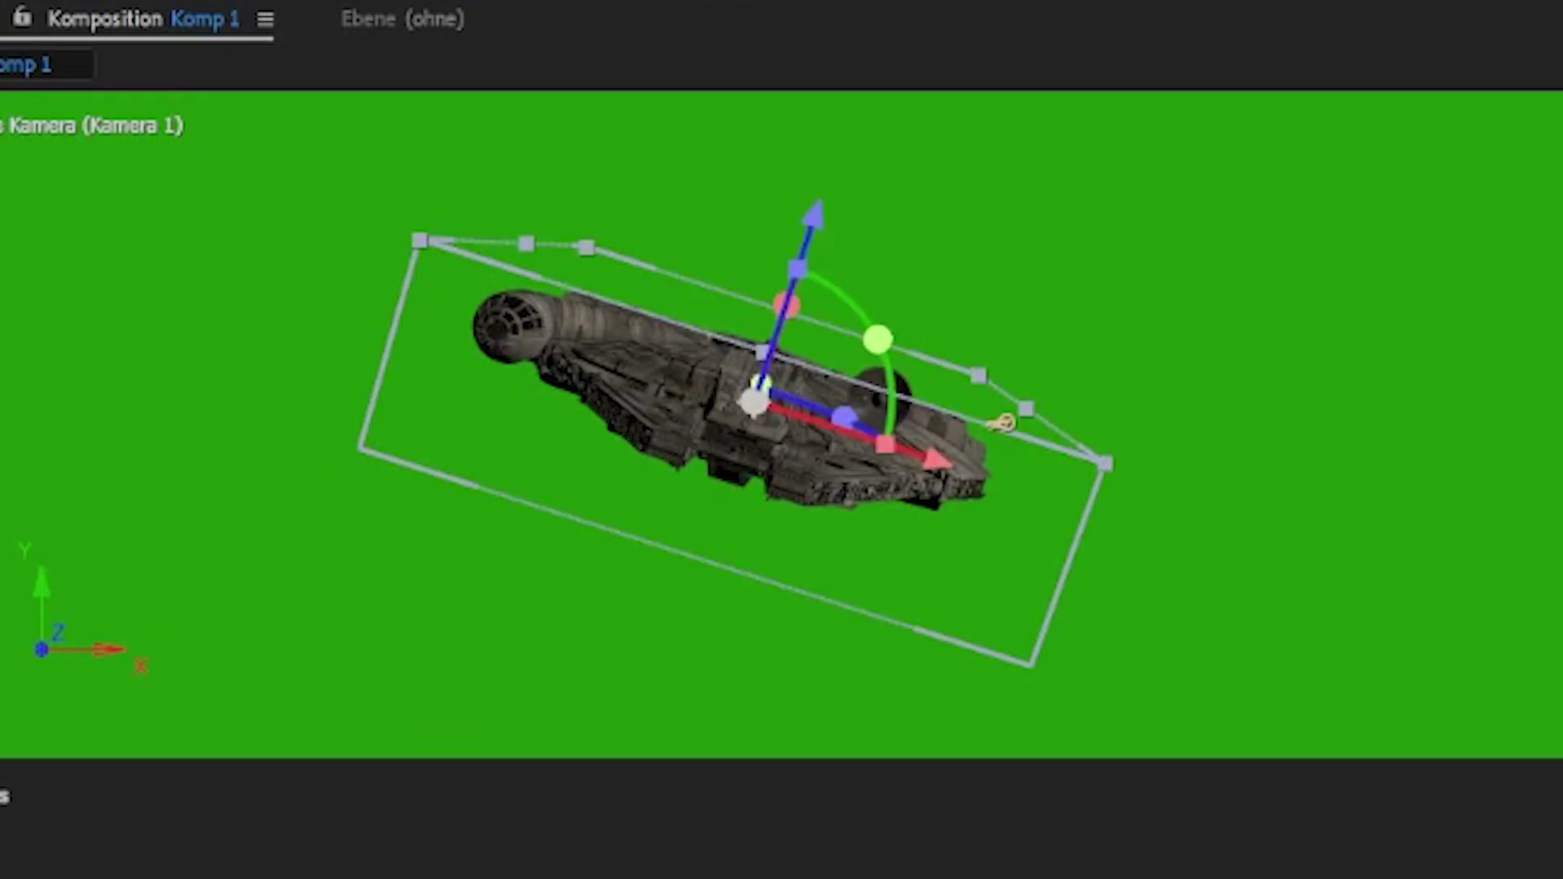
scroll(1002, 423, "down", 5)
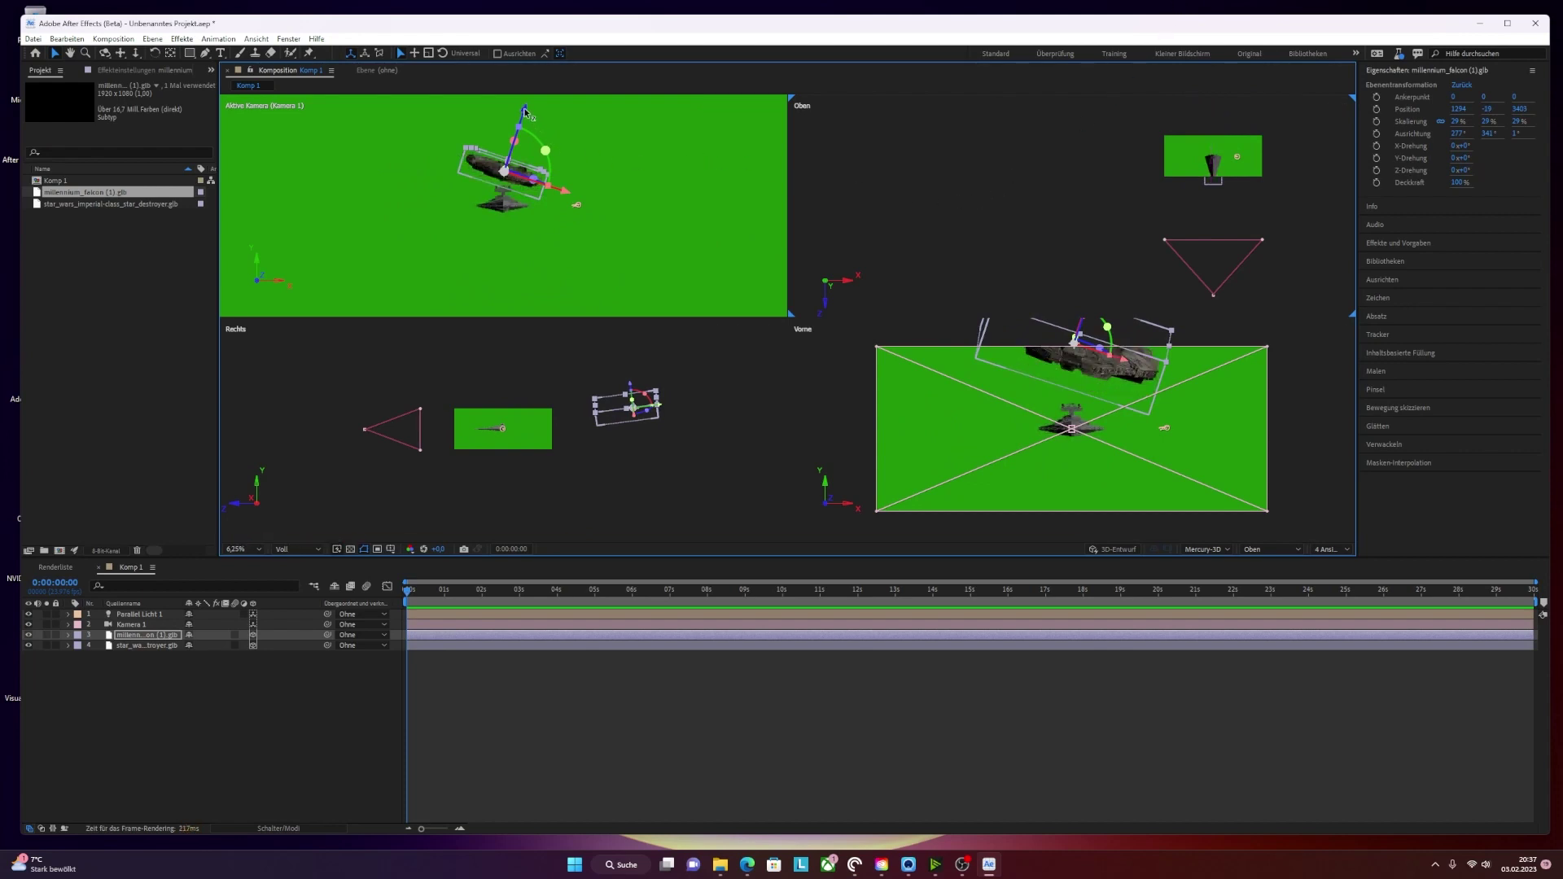
- Try moving the Falcon down, then undo twice to restore it to 1224, 480, -447
left_click_drag(525, 111, 522, 142)
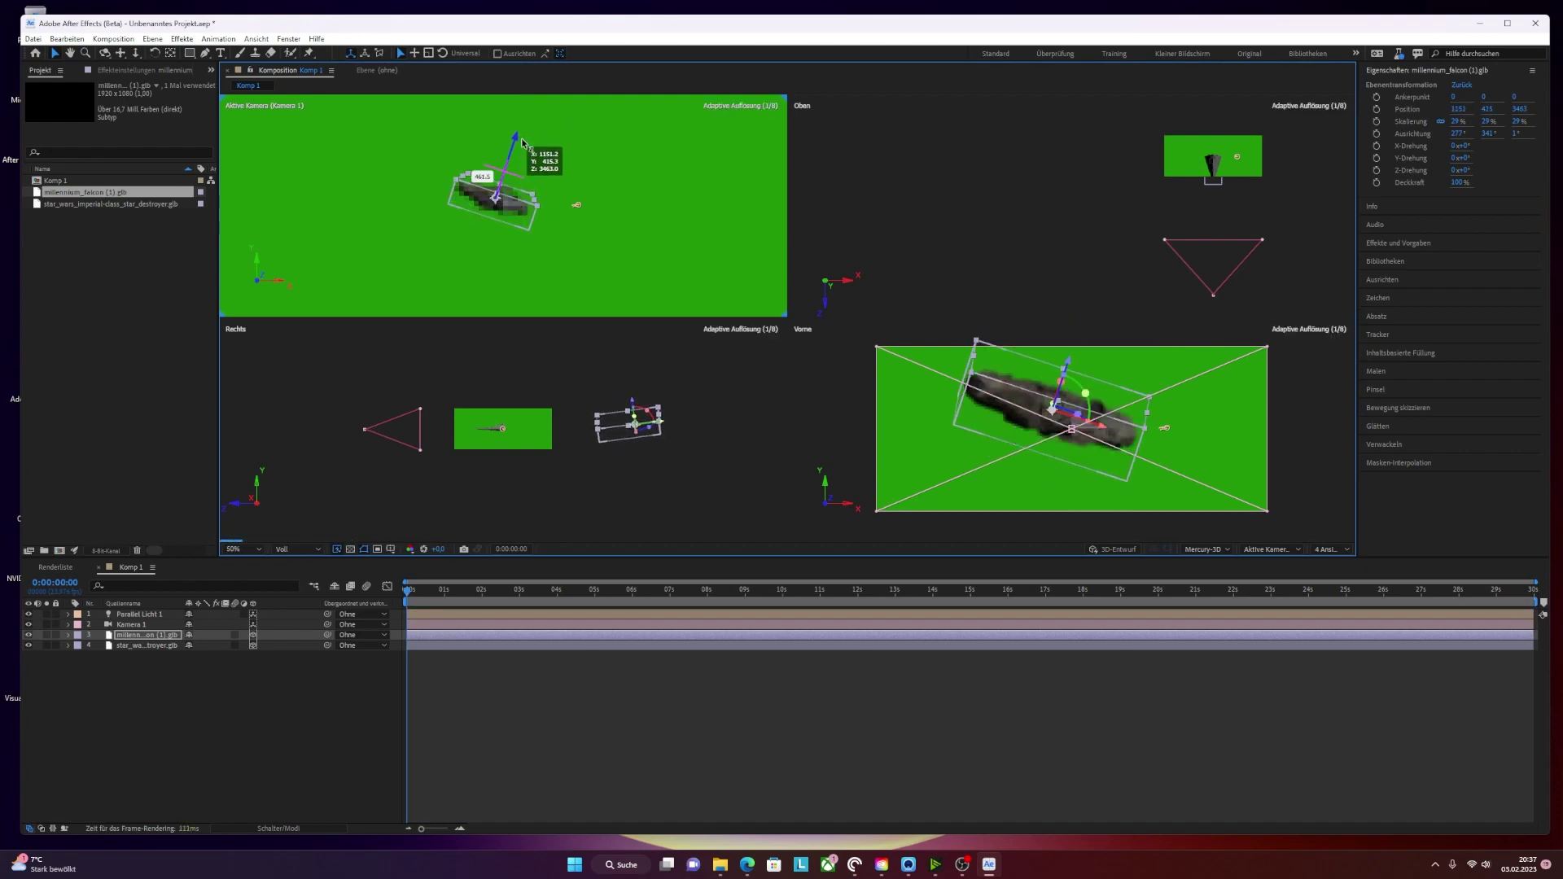
left_click_drag(523, 141, 523, 142)
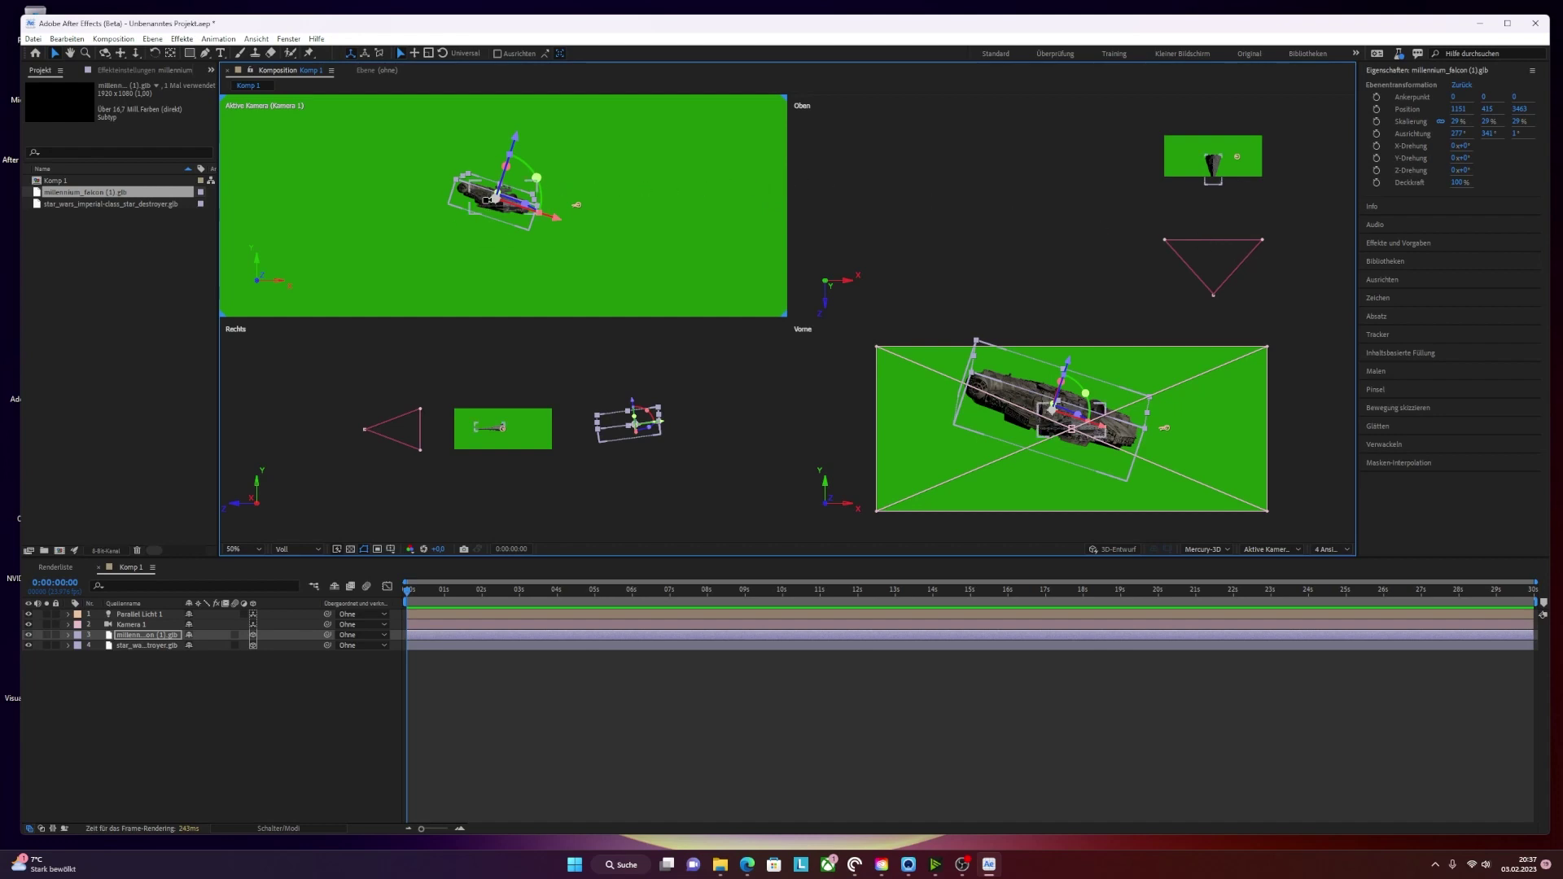
scroll(486, 204, "down", 1)
scroll(486, 202, "up", 3)
scroll(486, 199, "up", 3)
scroll(487, 199, "down", 1)
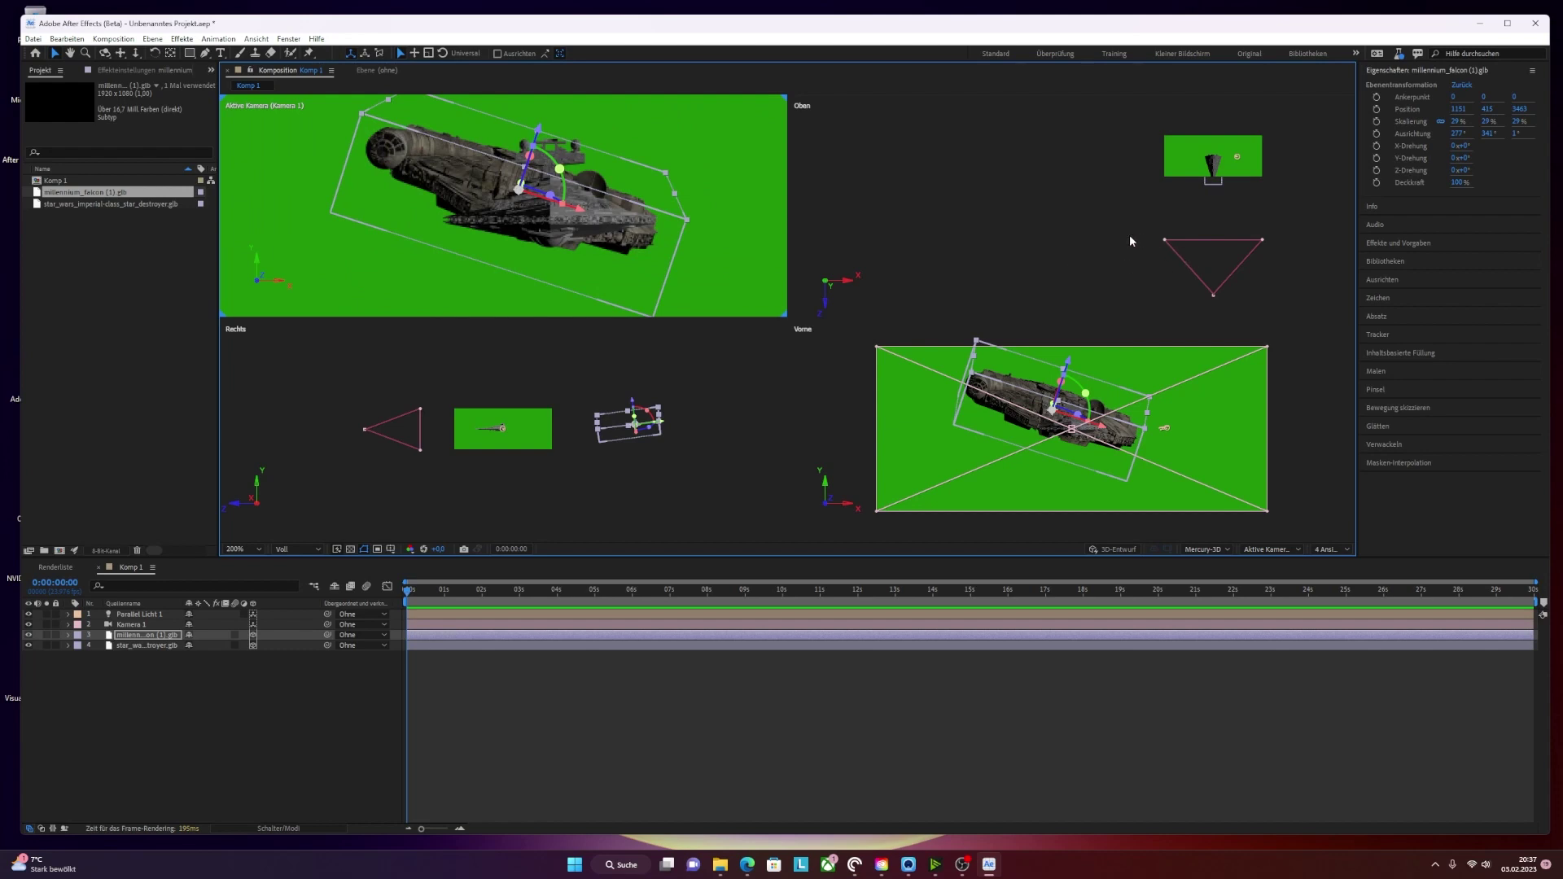
key("ctrl+z")
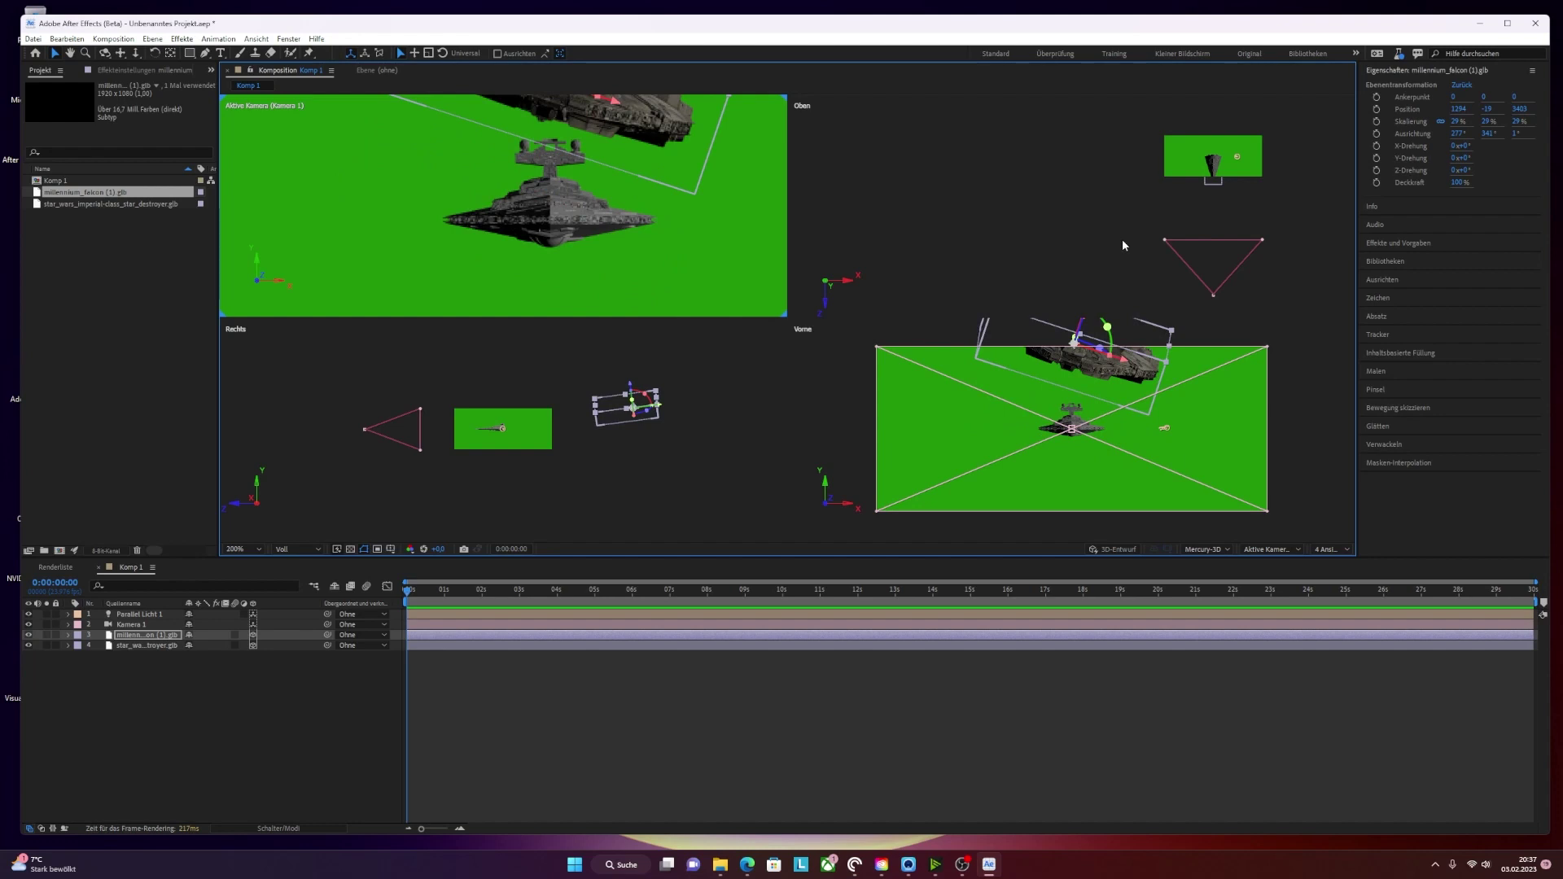
key("ctrl+z")
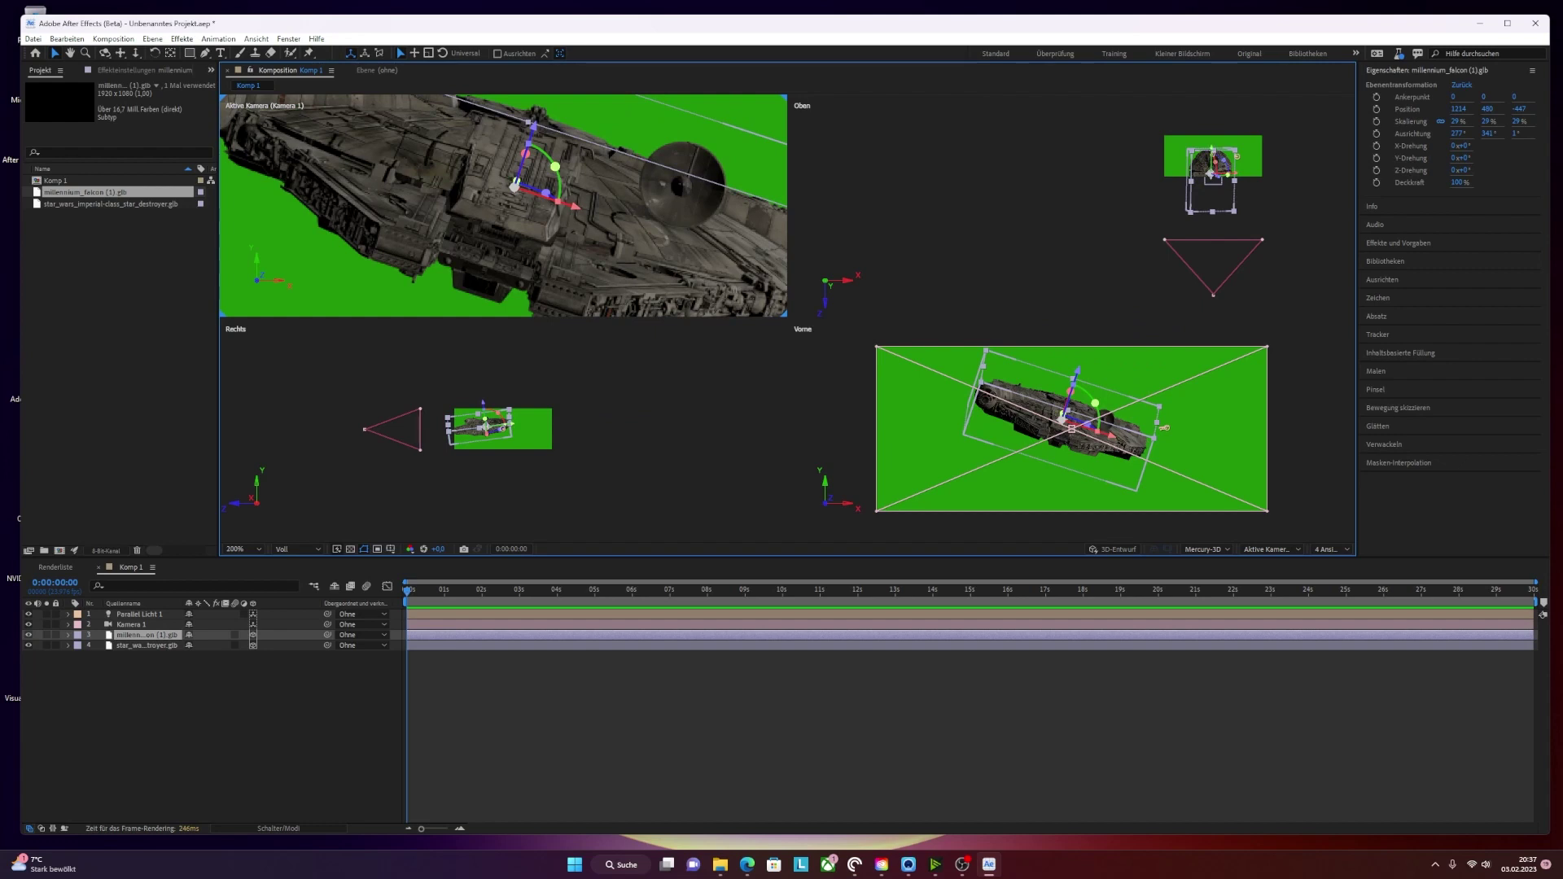
scroll(1215, 167, "down", 5)
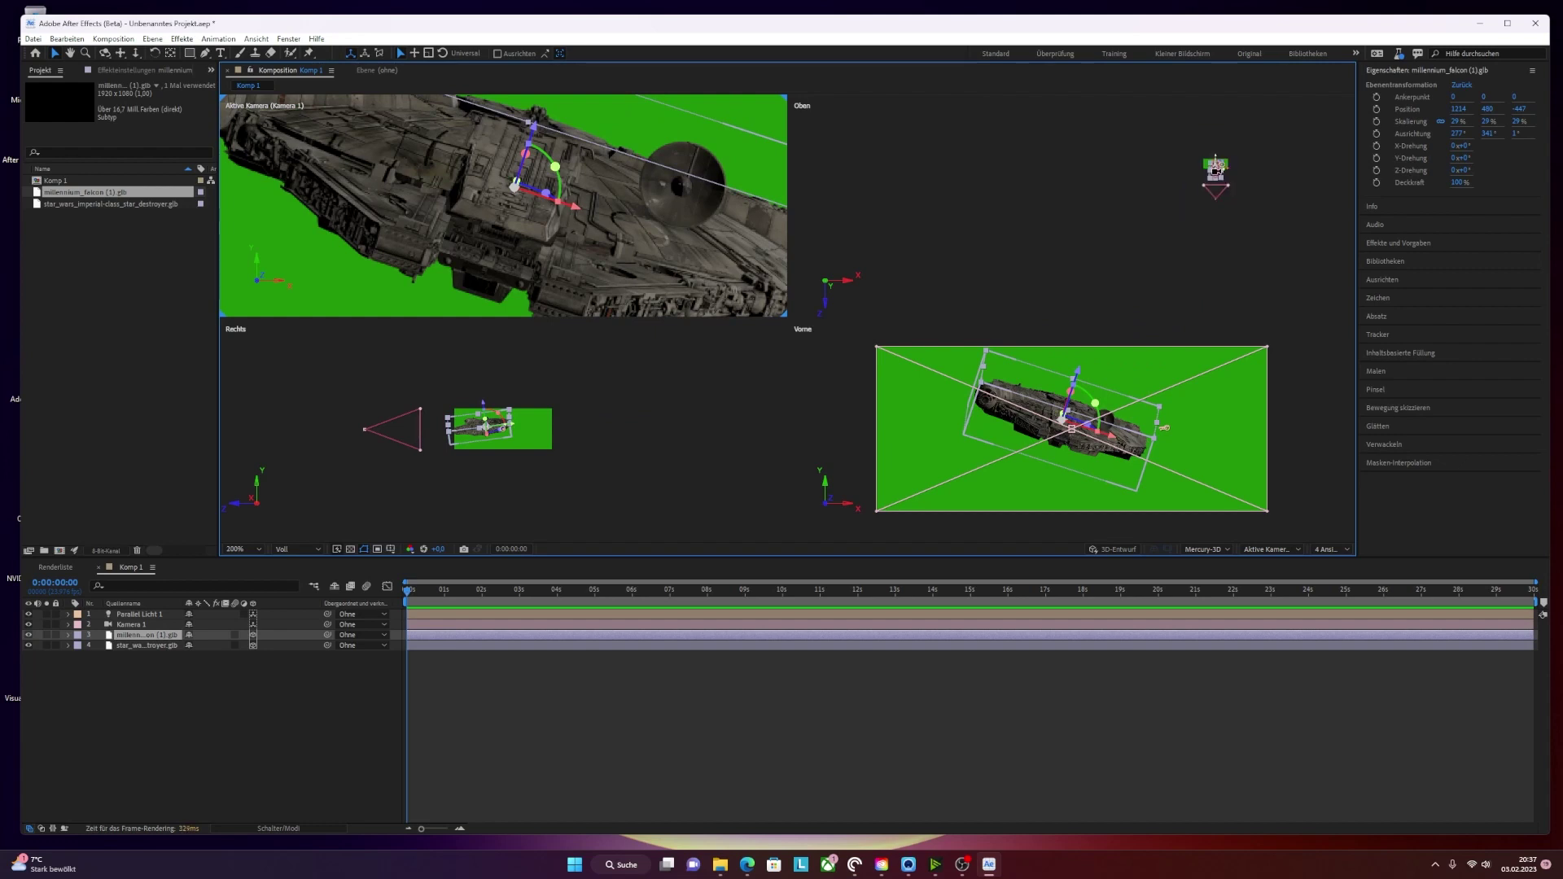
scroll(1215, 169, "up", 2)
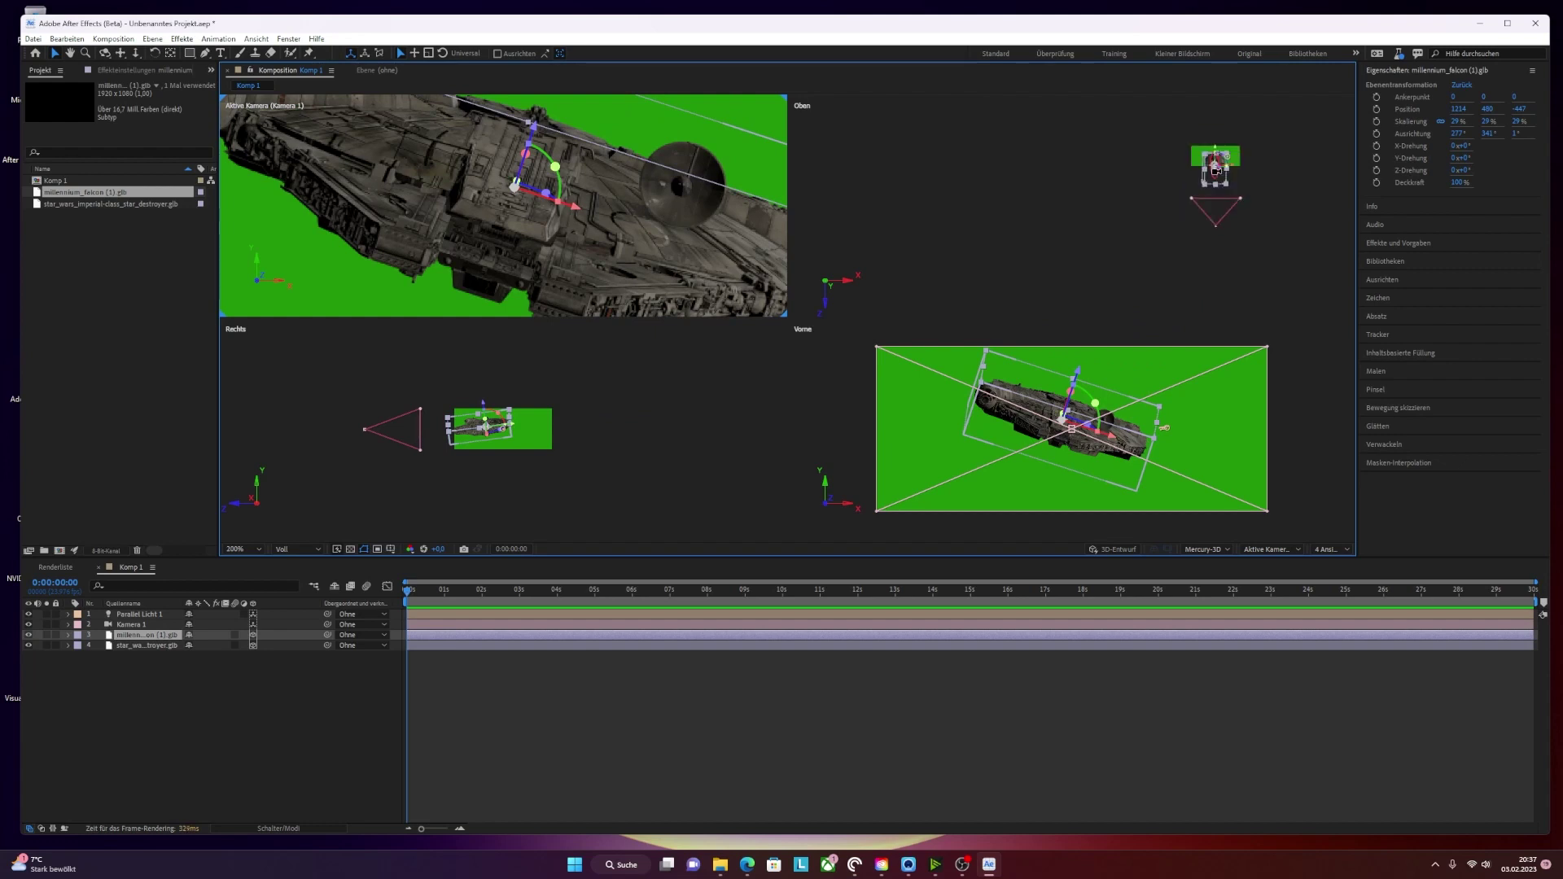
- Push the Star Destroyer deeper in Z and raise the Falcon to about 1266, 158, 2840
left_click(131, 646)
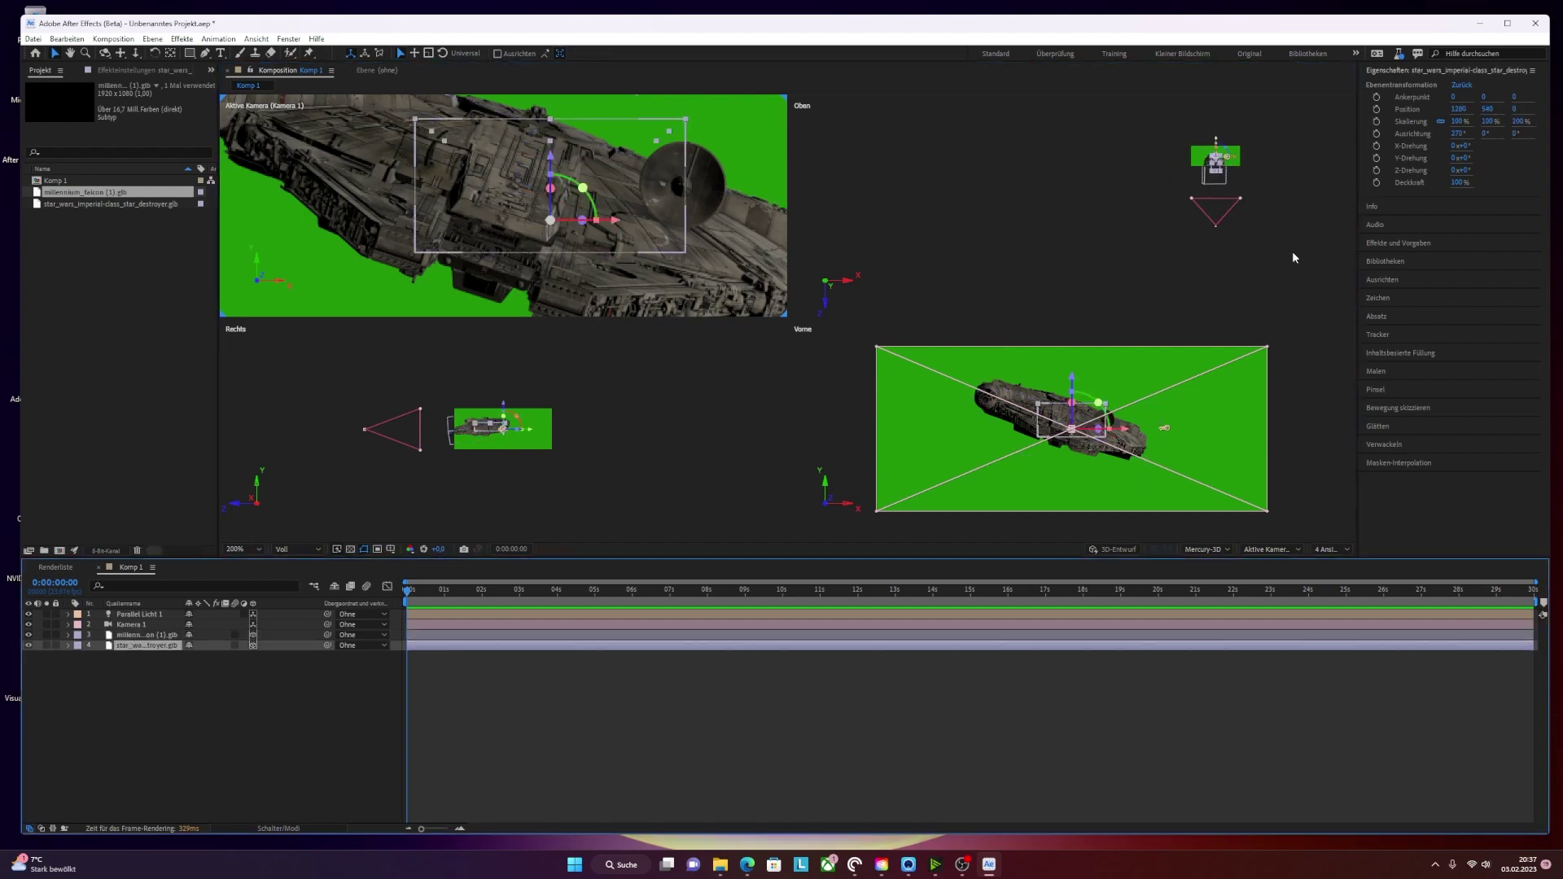
left_click_drag(1216, 139, 1218, 78)
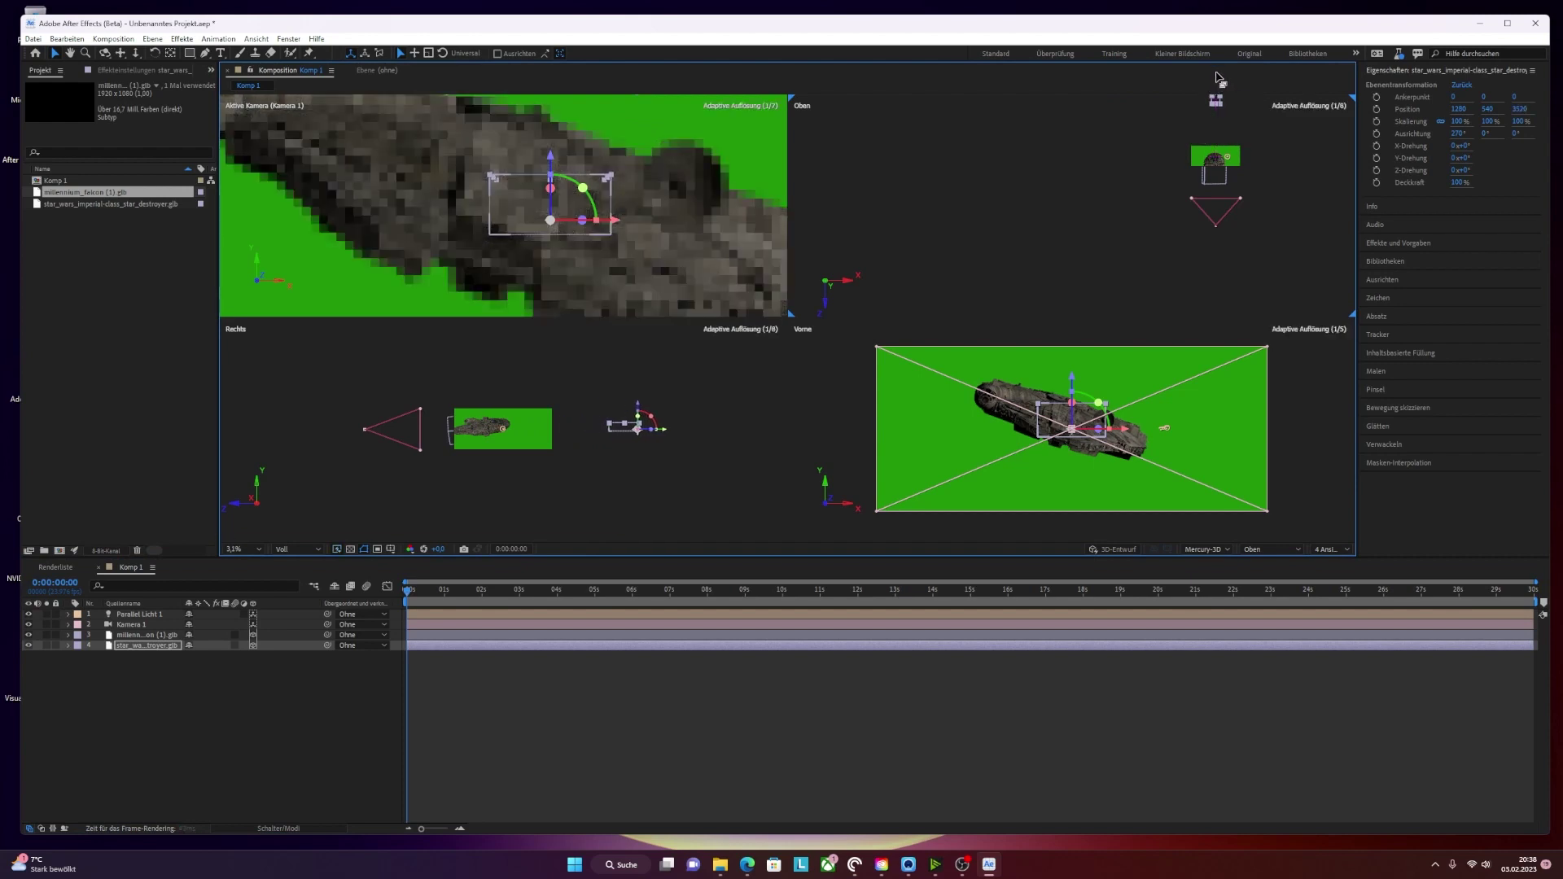
left_click(1216, 178)
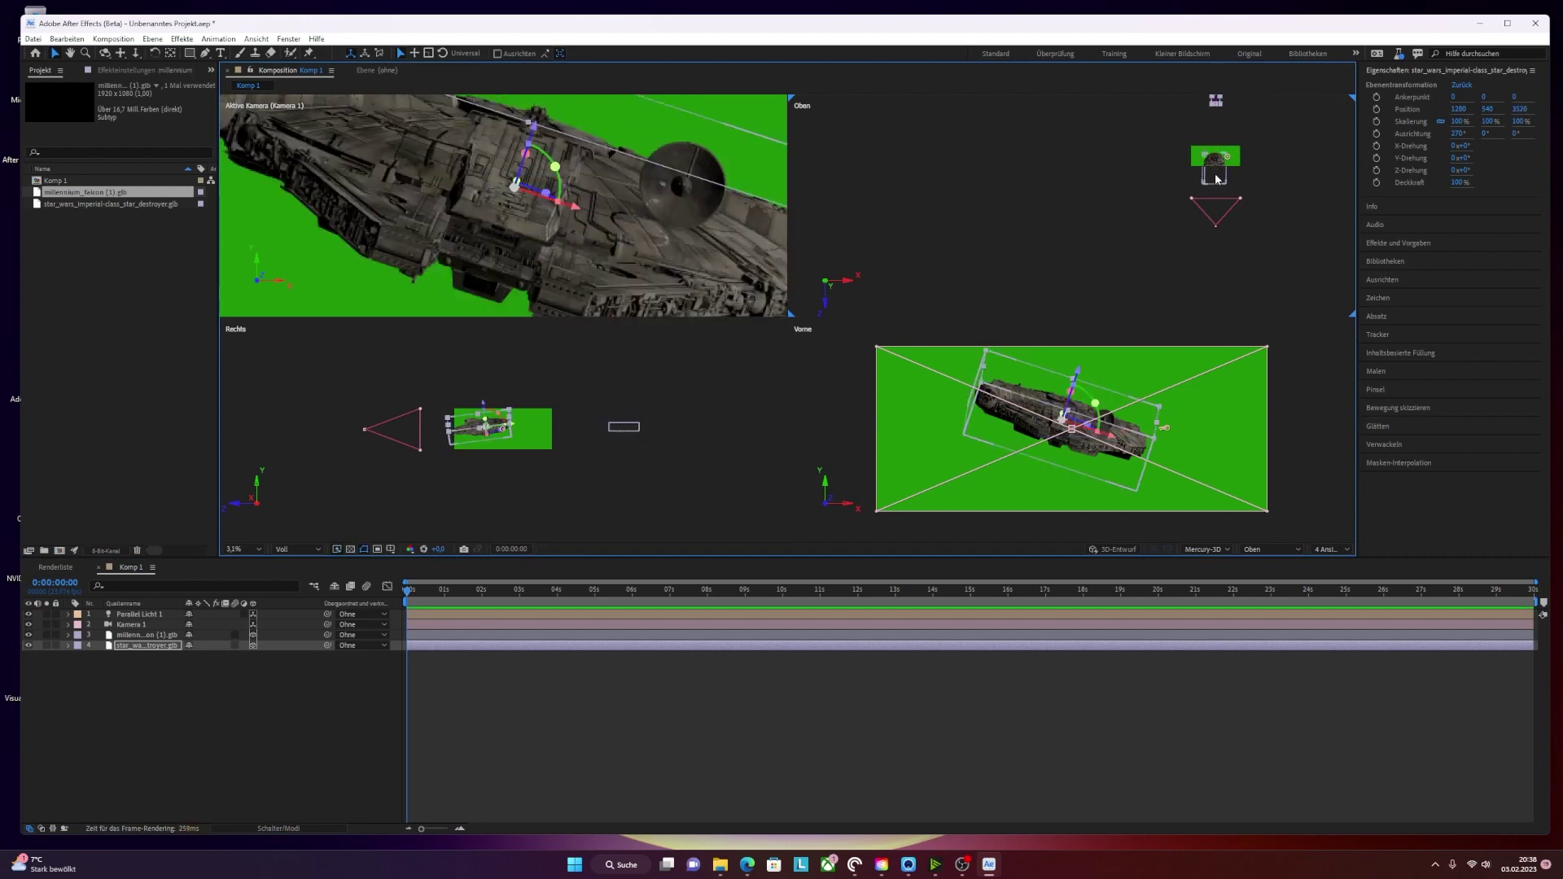
left_click_drag(1216, 151, 1215, 99)
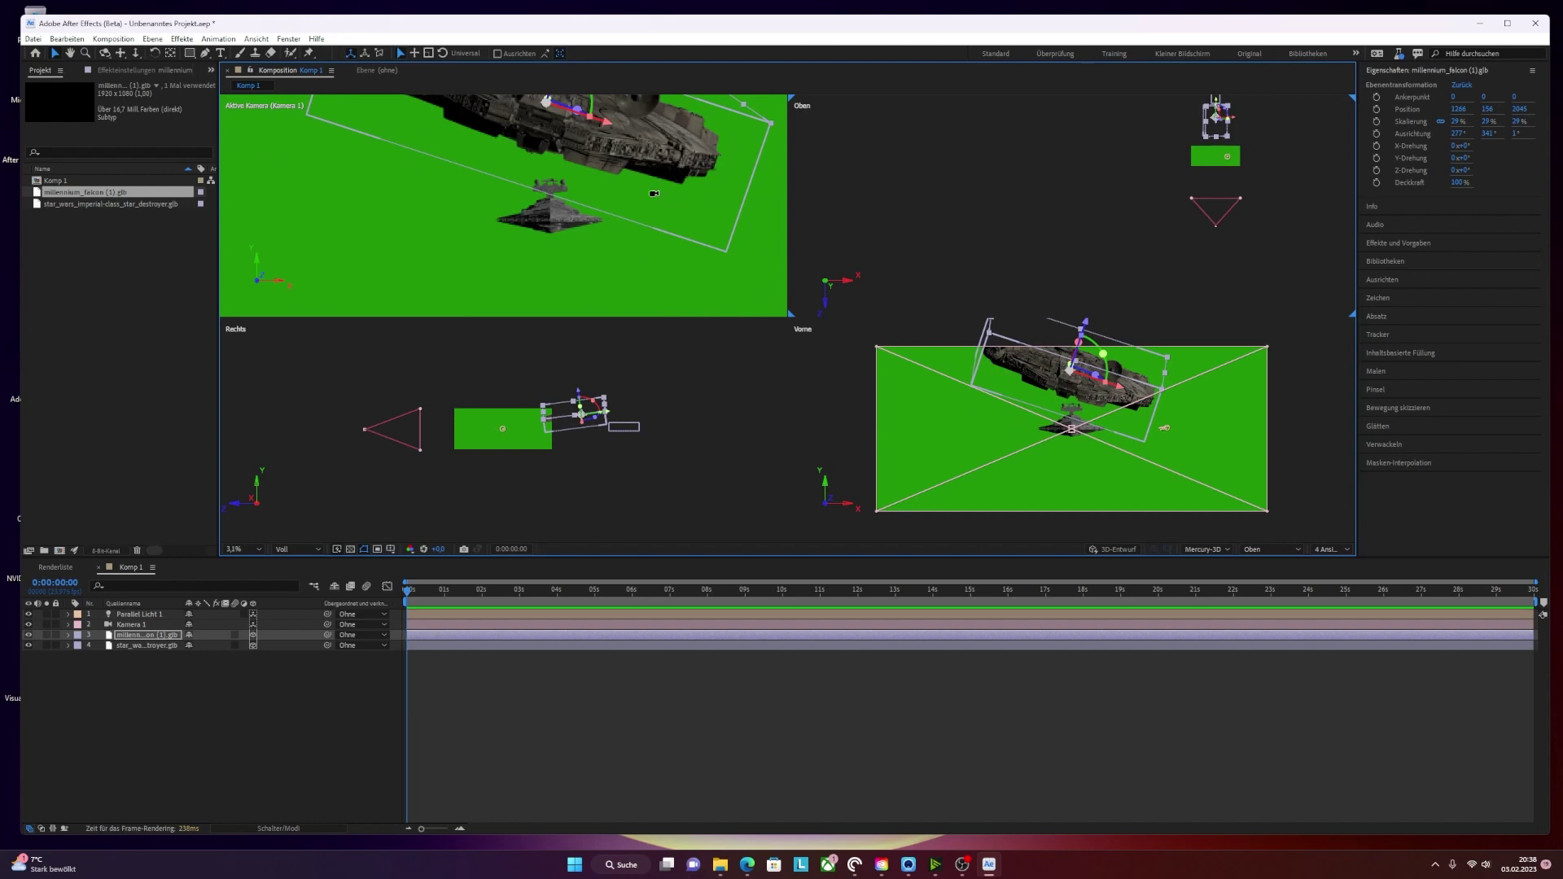
- Drag the Millennium Falcon along its Z axis to about 1238, 588, 2093
scroll(653, 198, "down", 3)
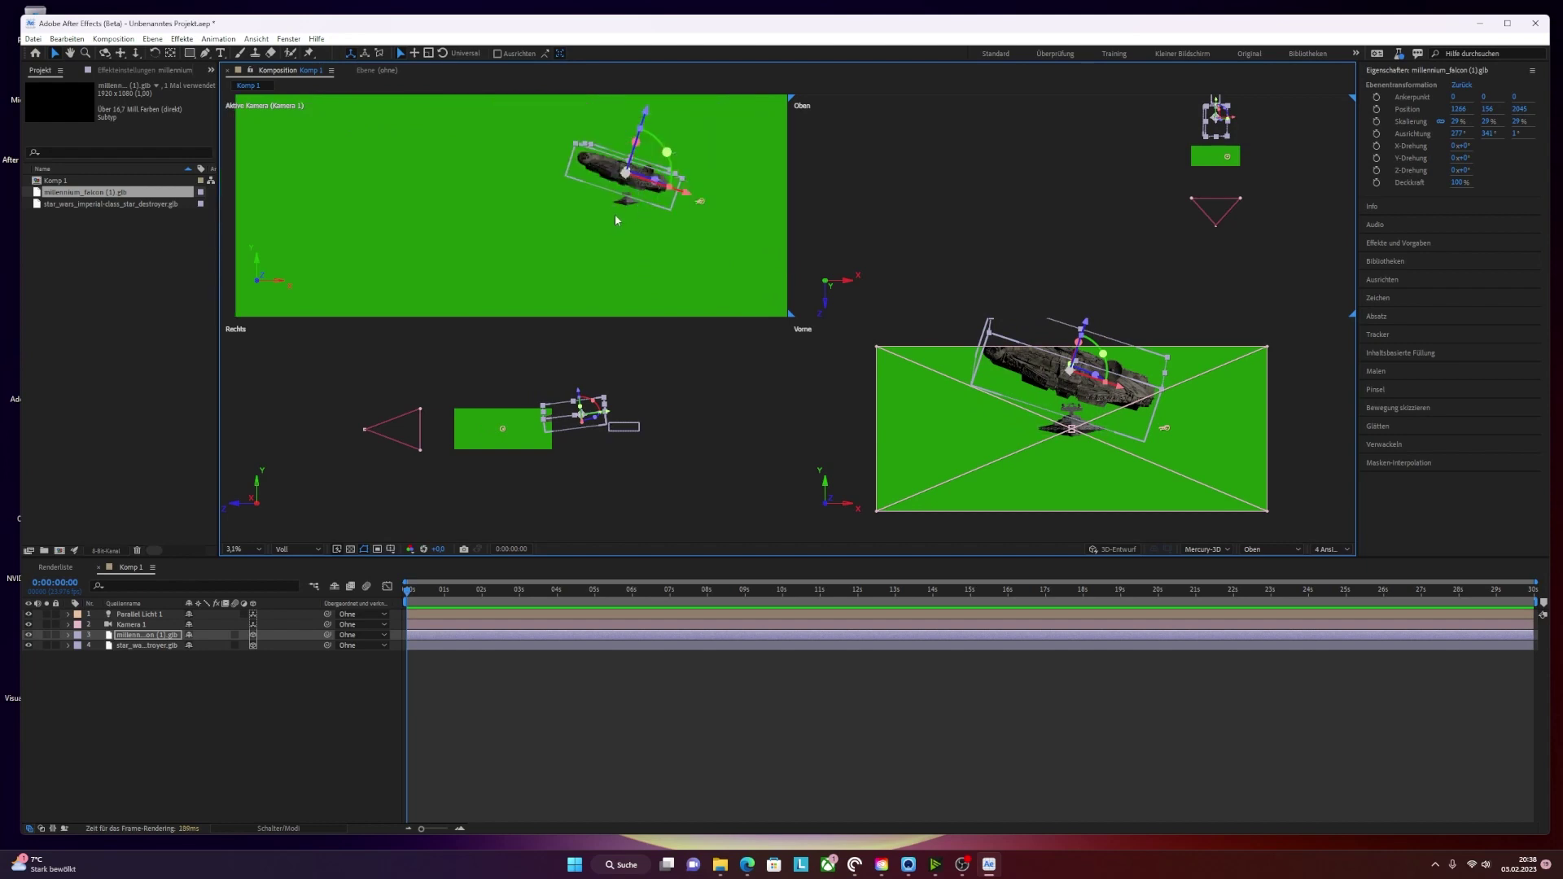
scroll(615, 219, "down", 3)
scroll(609, 218, "up", 3)
left_click_drag(644, 114, 640, 146)
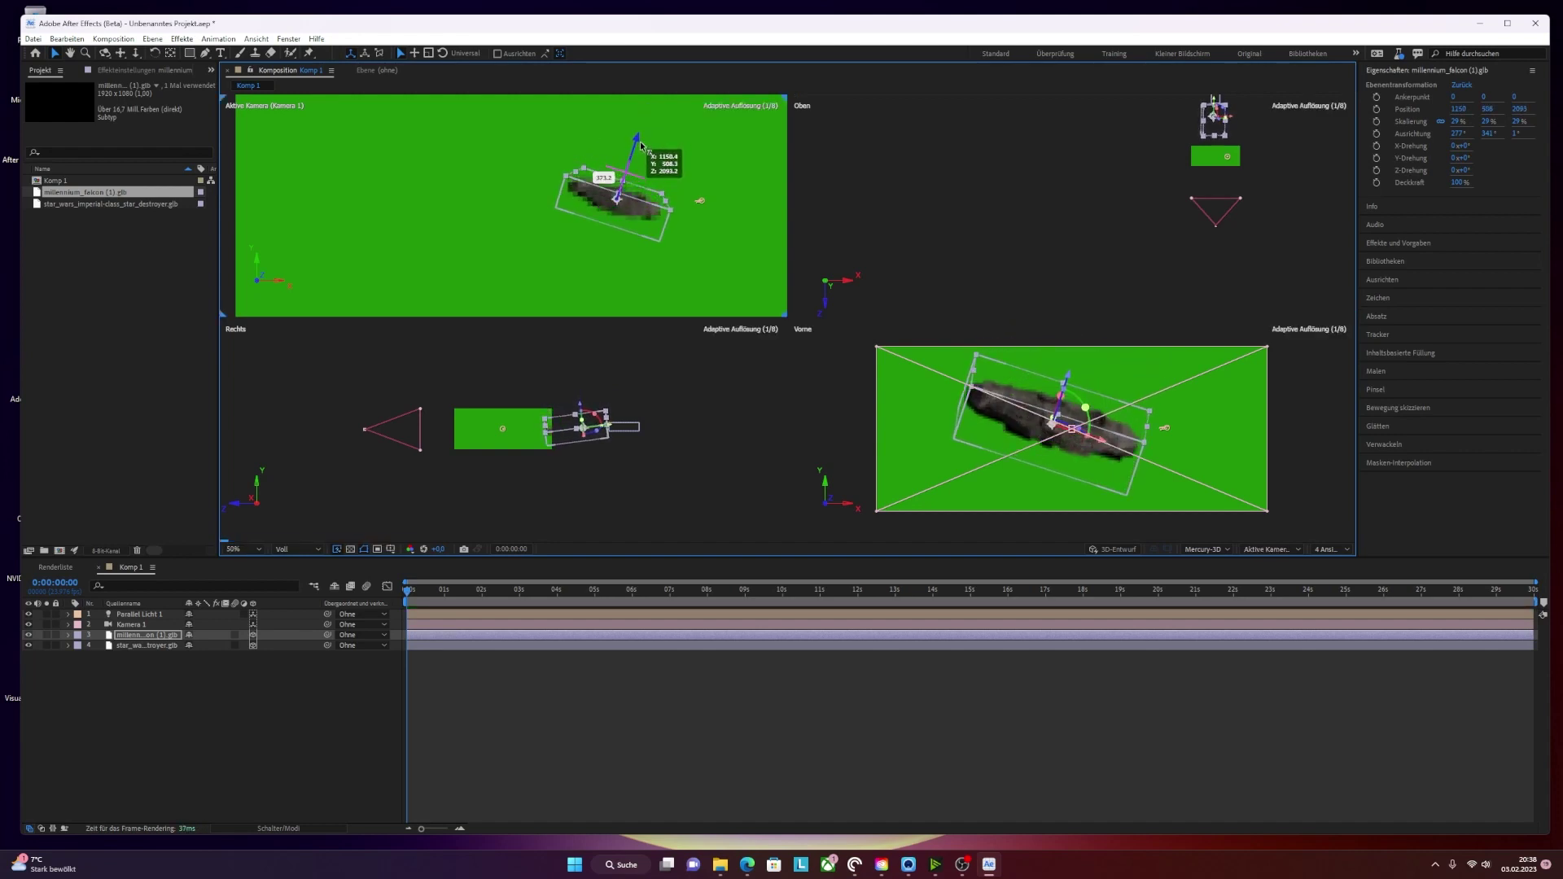
left_click_drag(641, 147, 667, 228)
- Zoom and pan the camera view with the Hand tool to centre the Falcon in frame
scroll(668, 228, "down", 1)
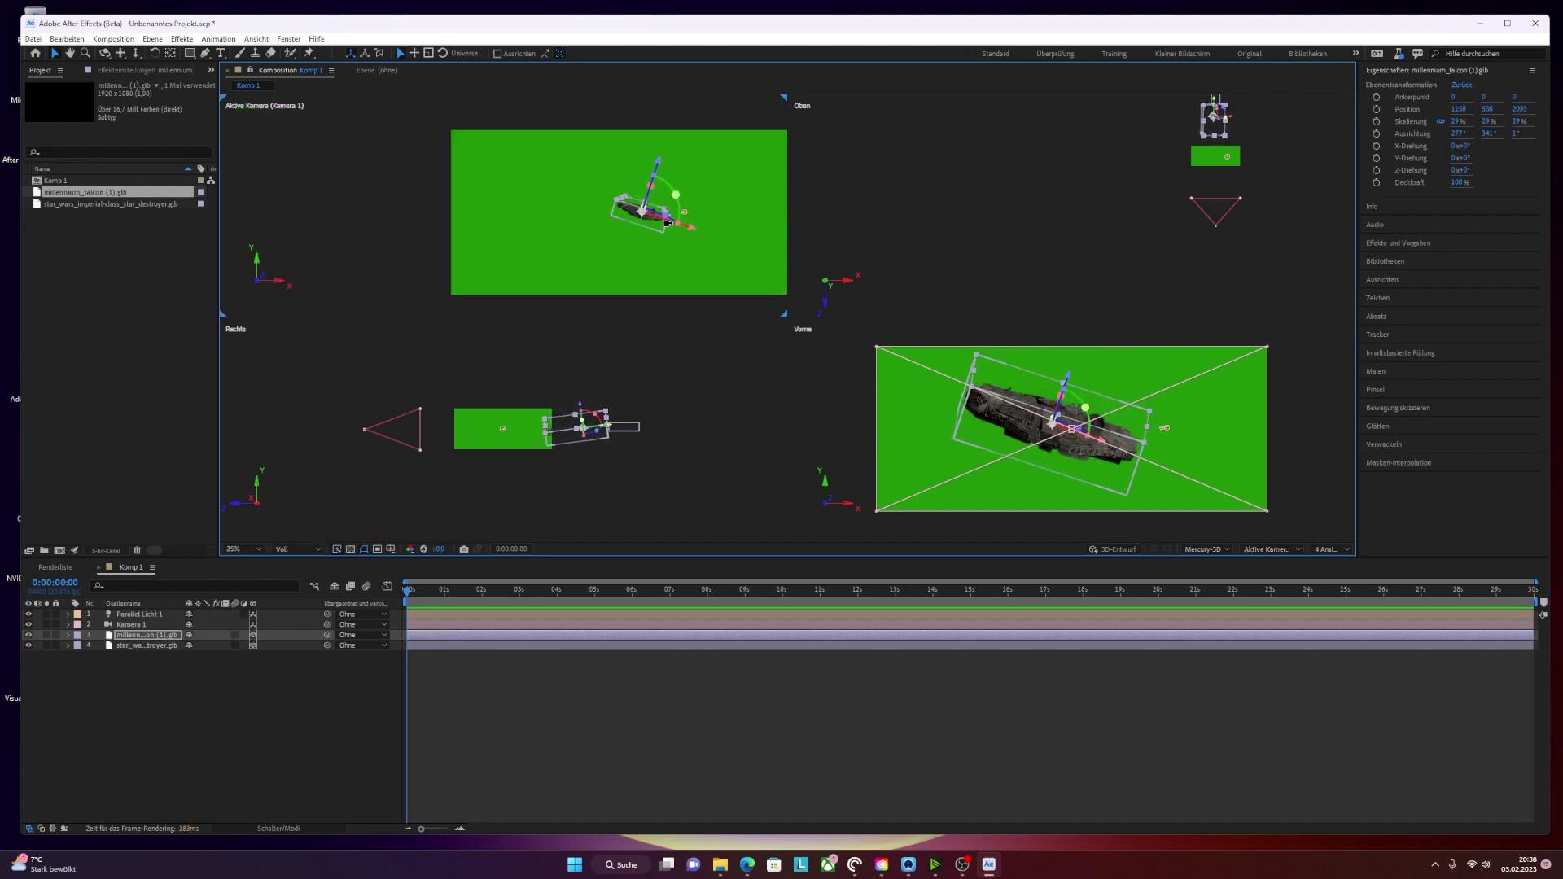
scroll(667, 226, "up", 3)
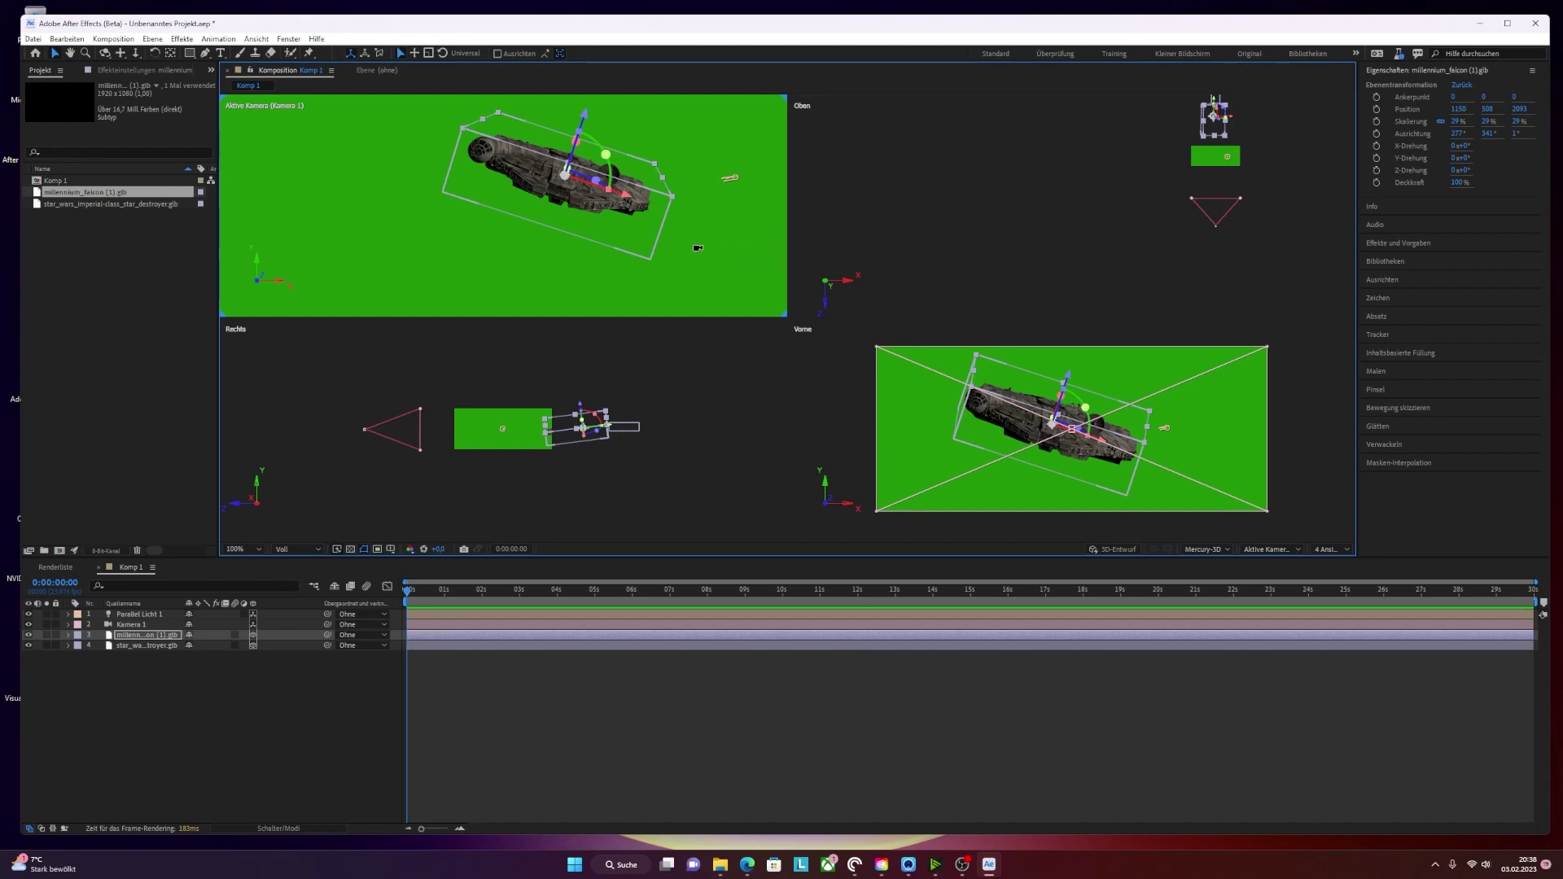
scroll(686, 247, "up", 2)
scroll(686, 246, "down", 2)
scroll(687, 246, "down", 2)
scroll(696, 246, "down", 2)
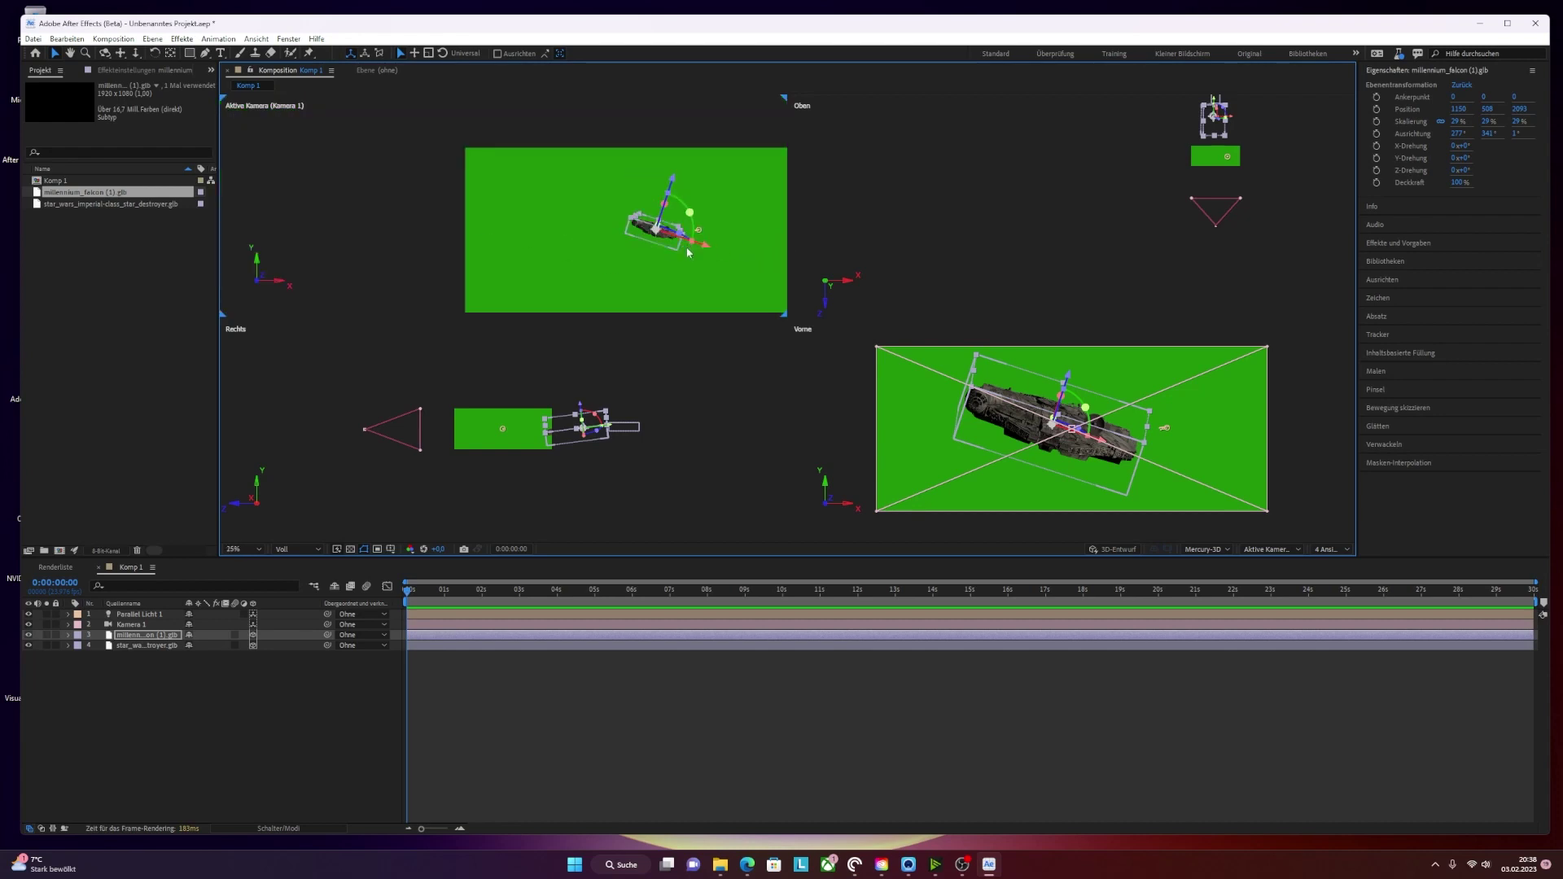
key("h")
left_click_drag(704, 246, 574, 219)
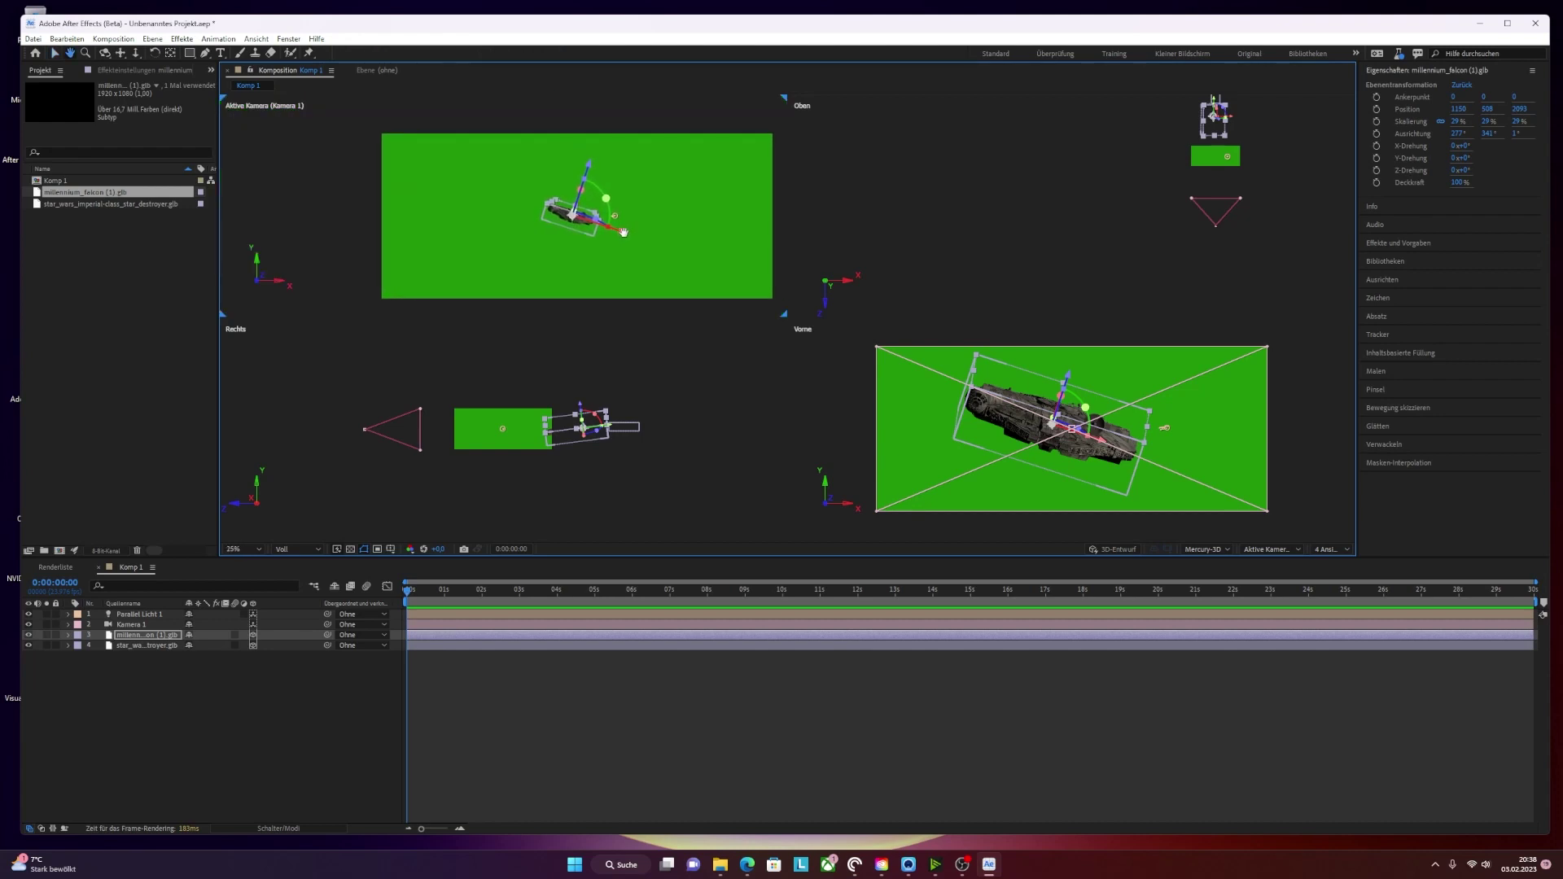
scroll(539, 228, "up", 2)
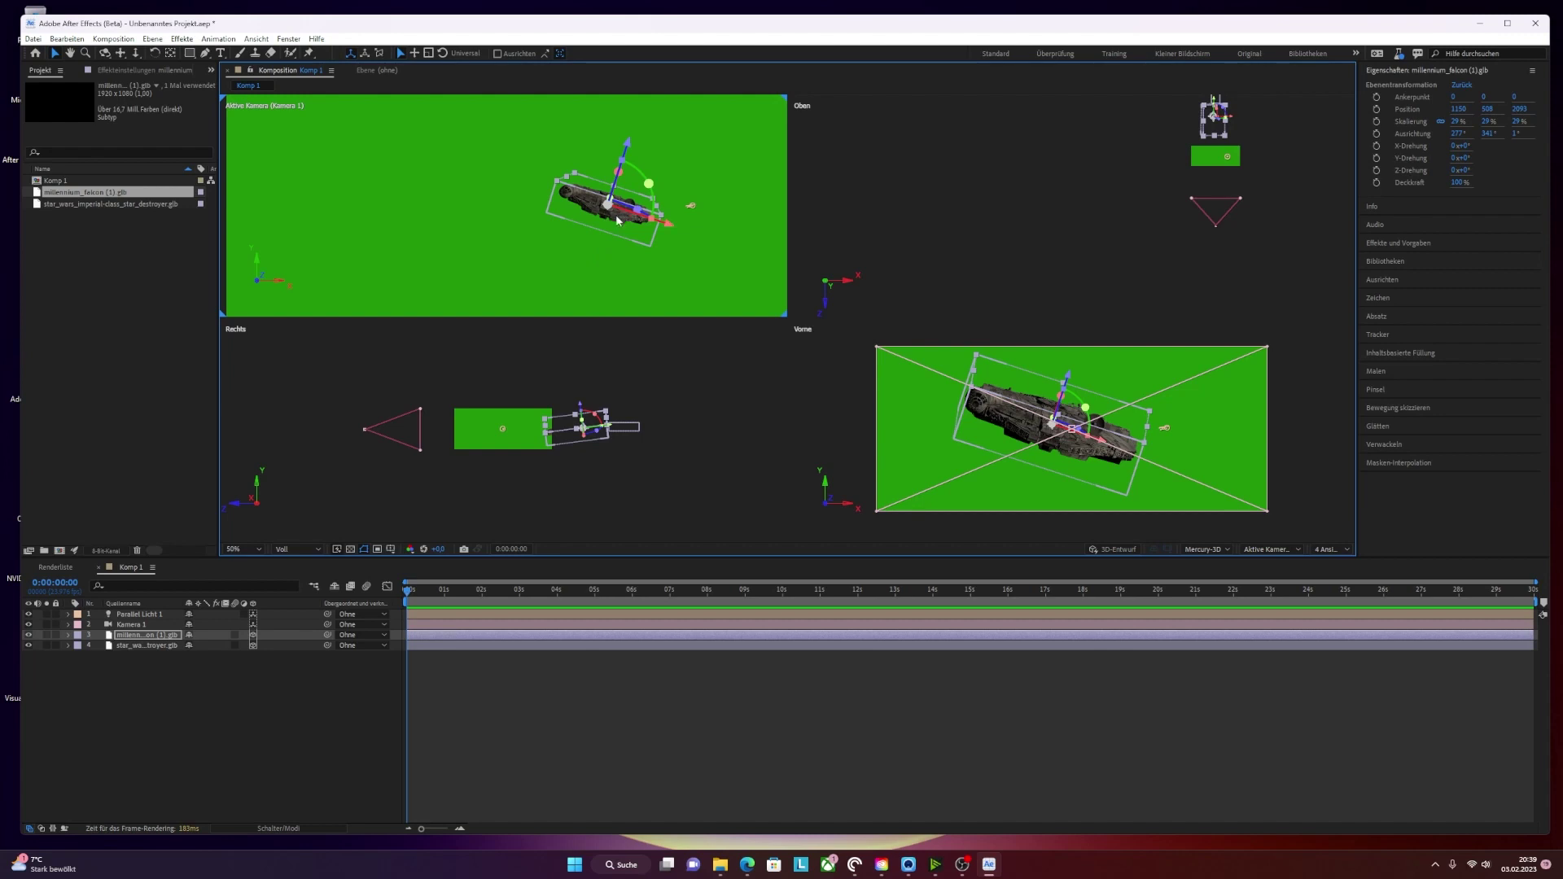
scroll(616, 234, "up", 3)
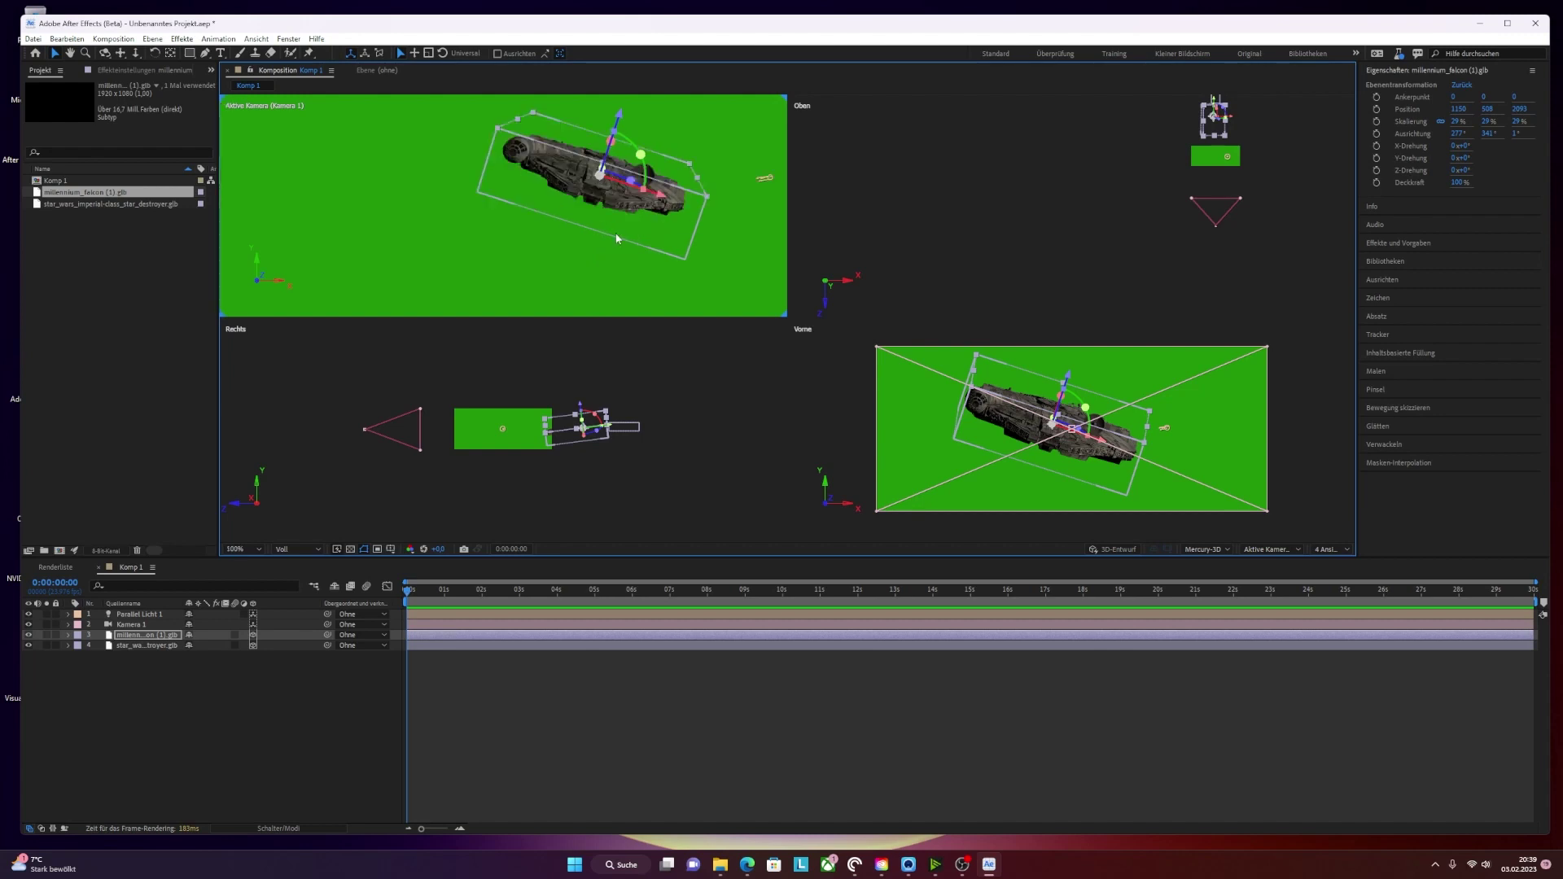
scroll(616, 236, "down", 6)
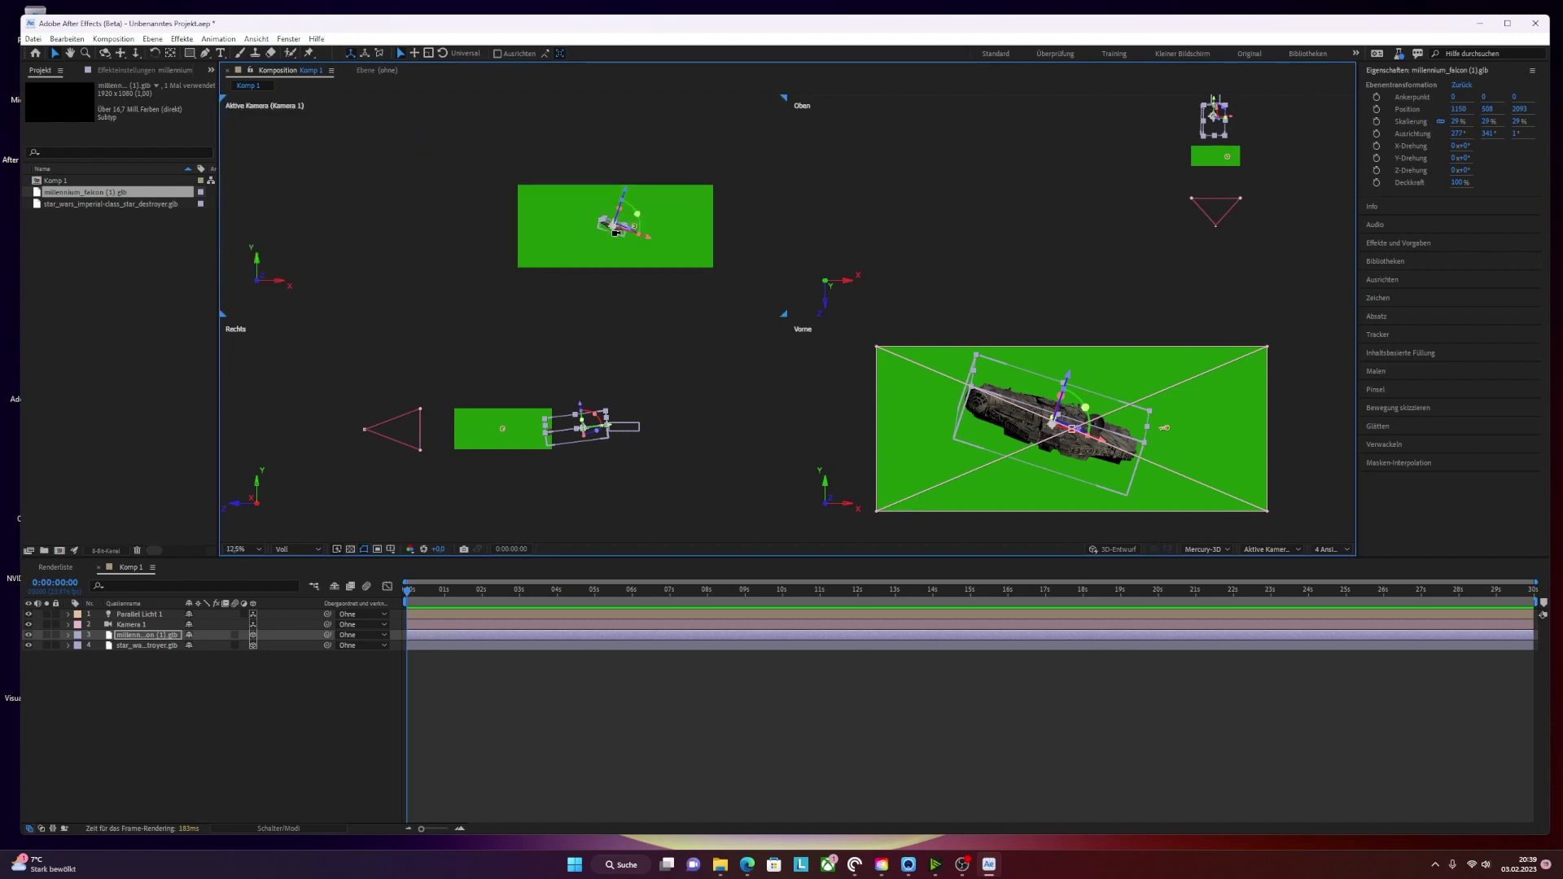
scroll(616, 233, "up", 1)
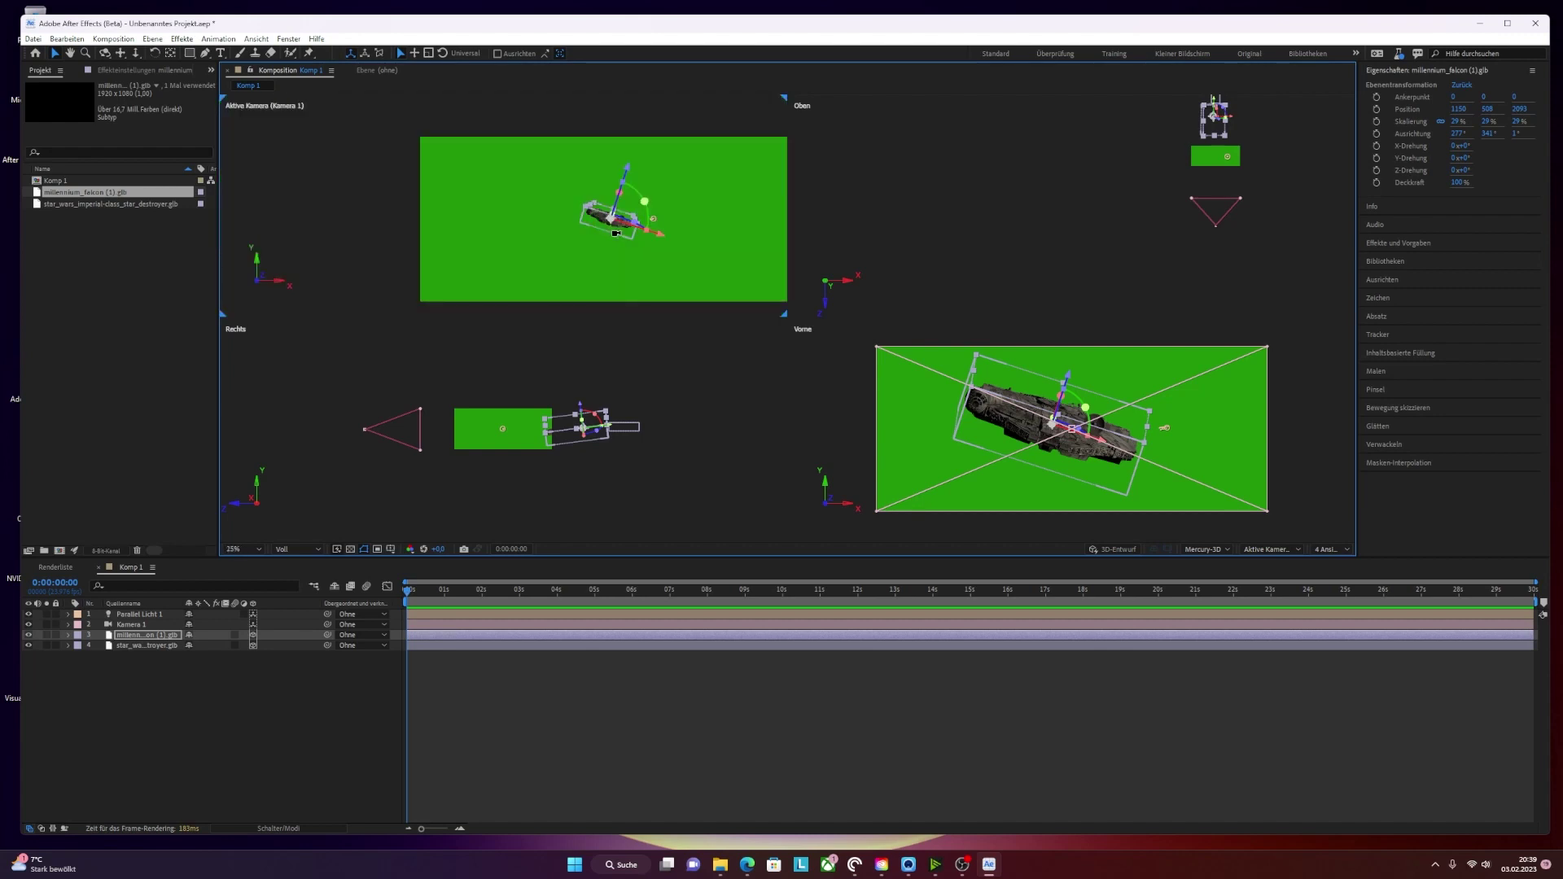
scroll(616, 236, "up", 2)
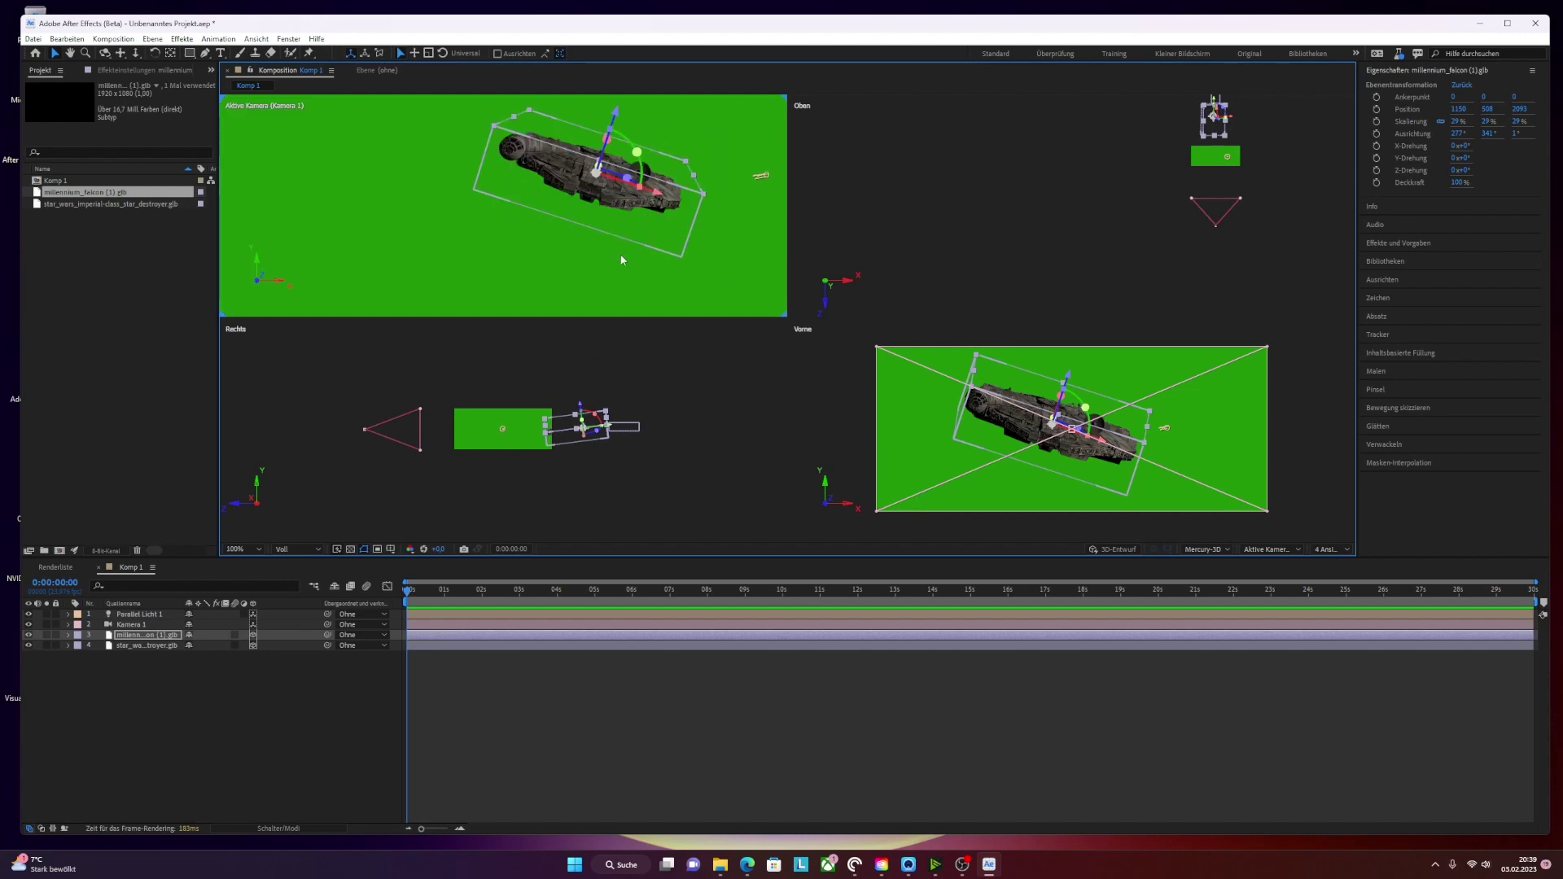
key("h")
left_click_drag(621, 260, 538, 266)
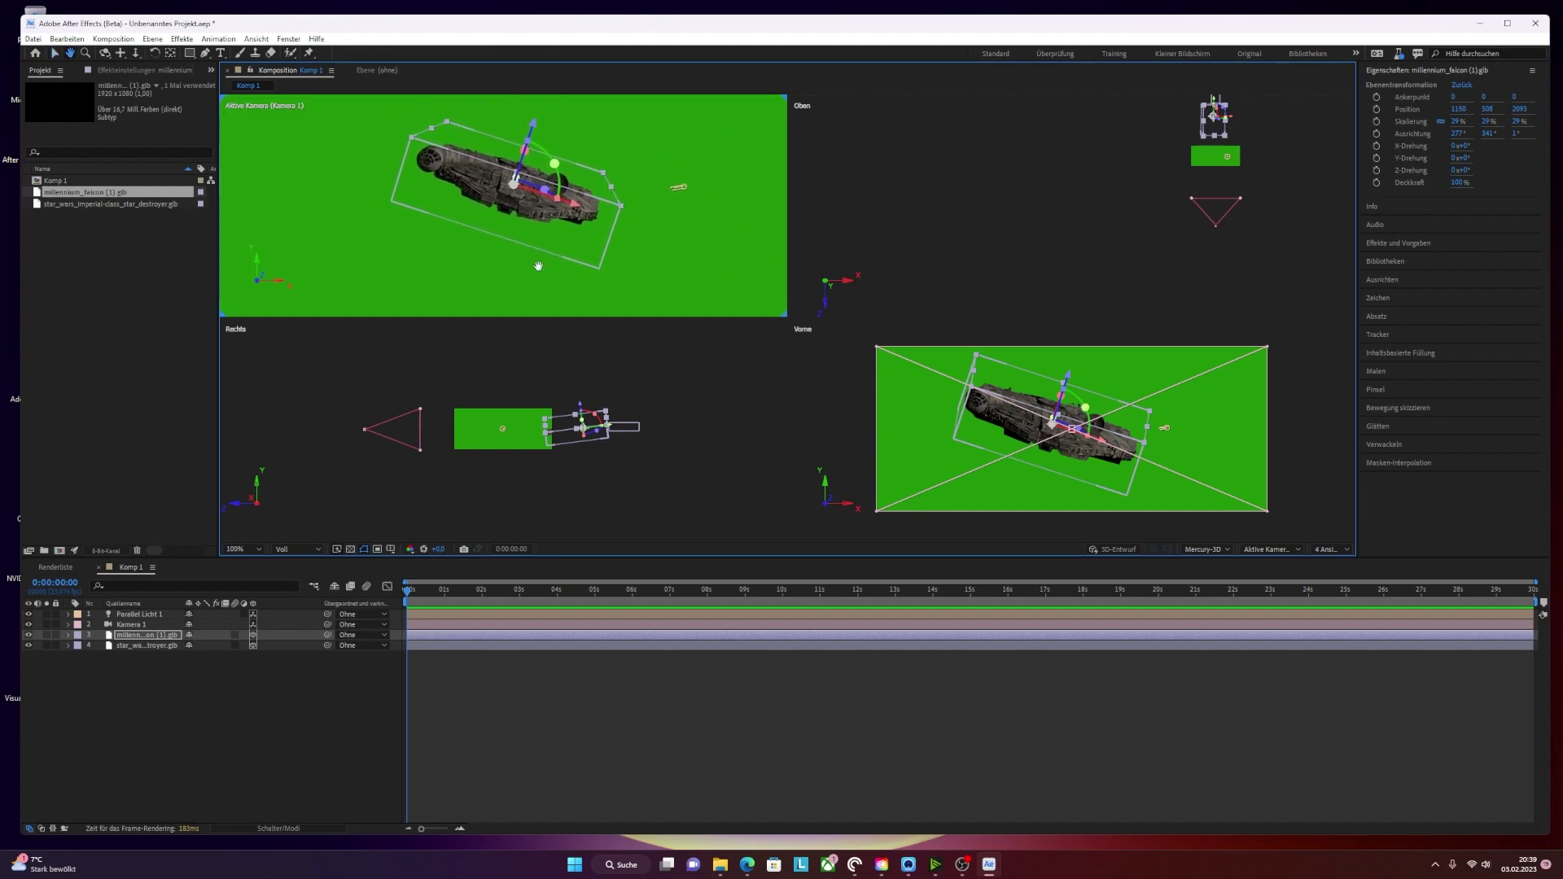
key("v")
left_click(166, 670)
left_click(153, 638)
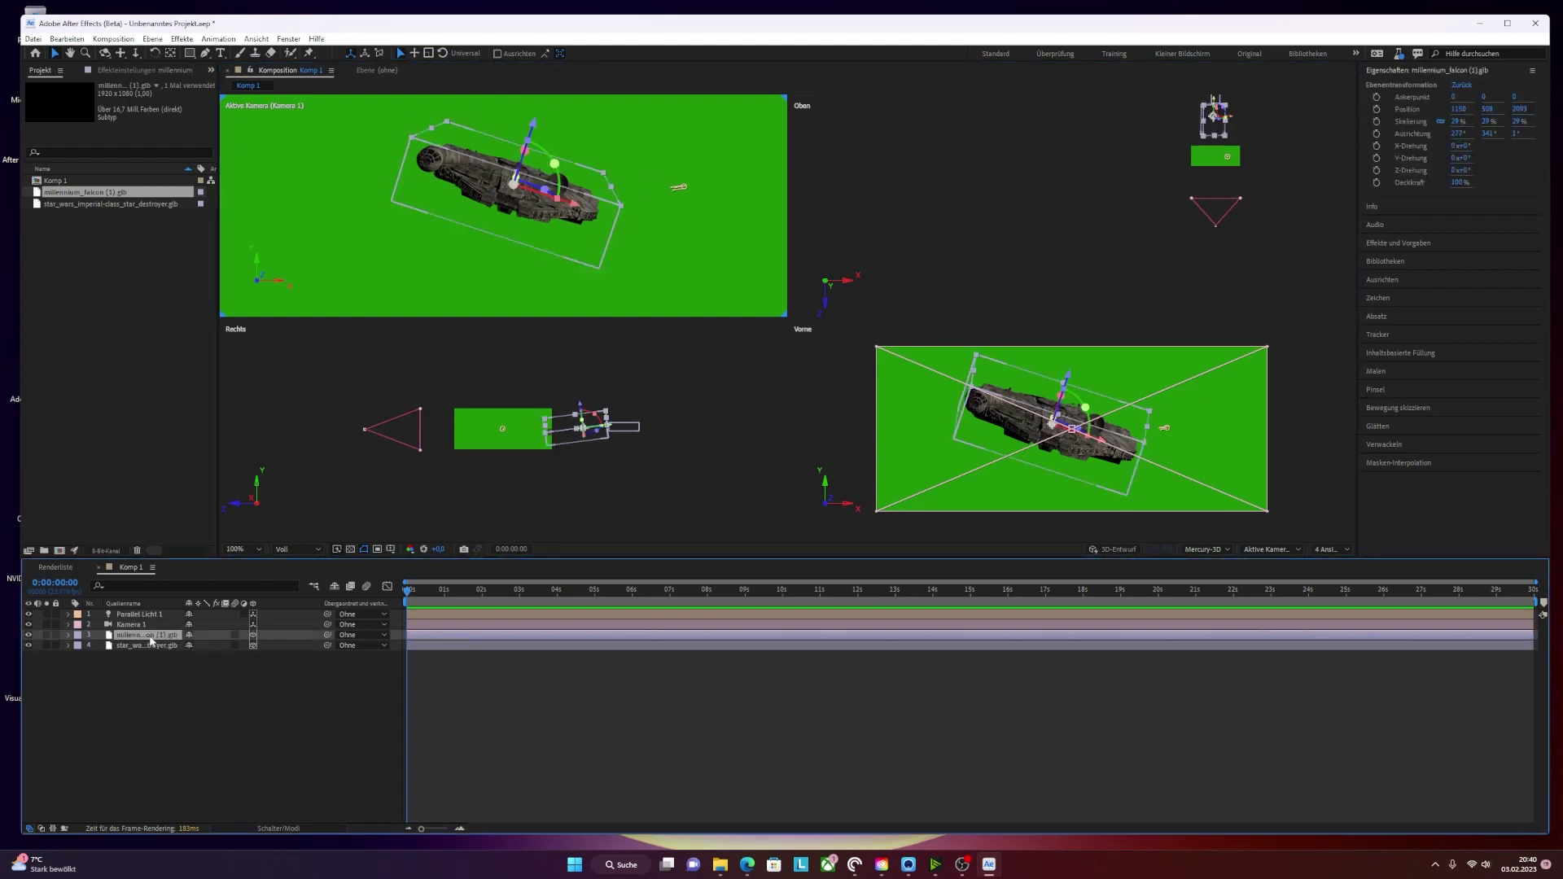
left_click(146, 645)
left_click(143, 635)
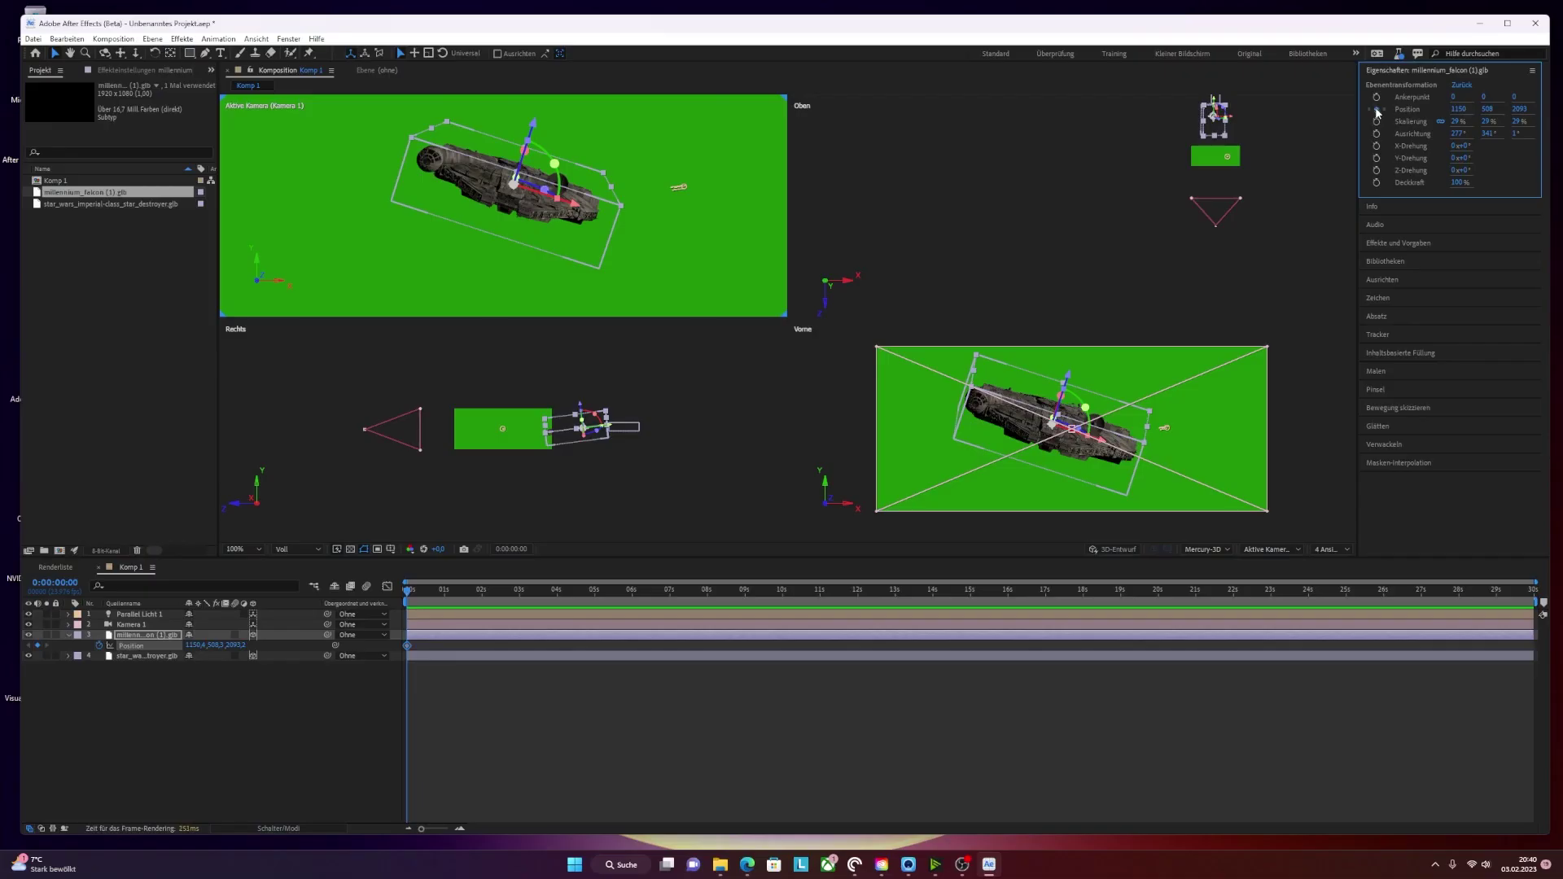
- Keyframe the Falcon's Position at 0:00, holding it at 1150, 508, 2093
left_click(1376, 108)
- Move the current time to 0:00:05:00 and add a Position keyframe there
left_click_drag(407, 589, 596, 596)
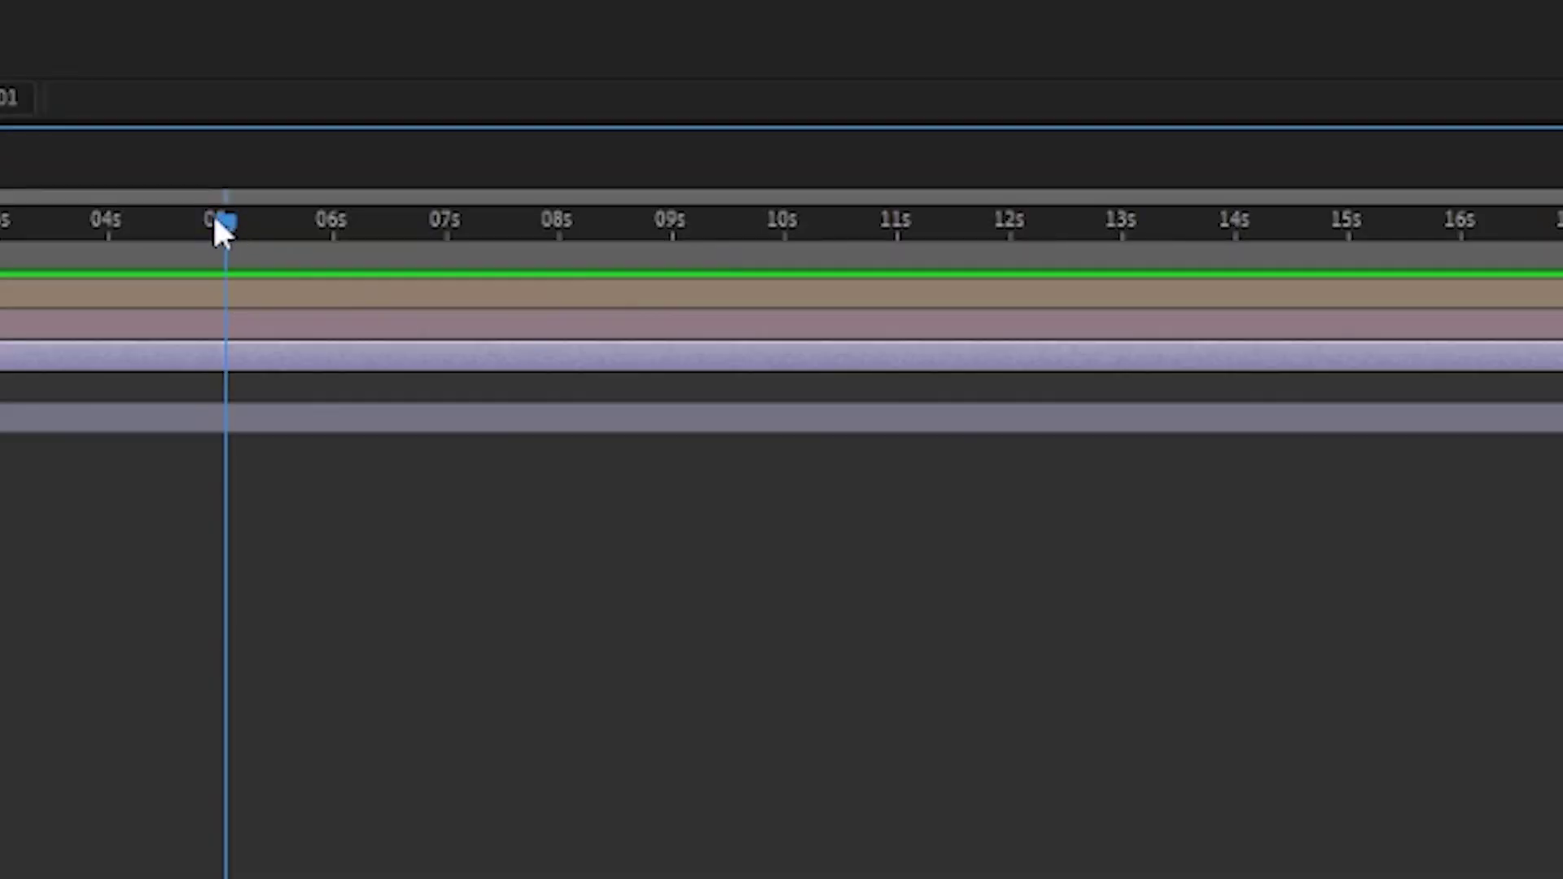
left_click_drag(215, 218, 220, 227)
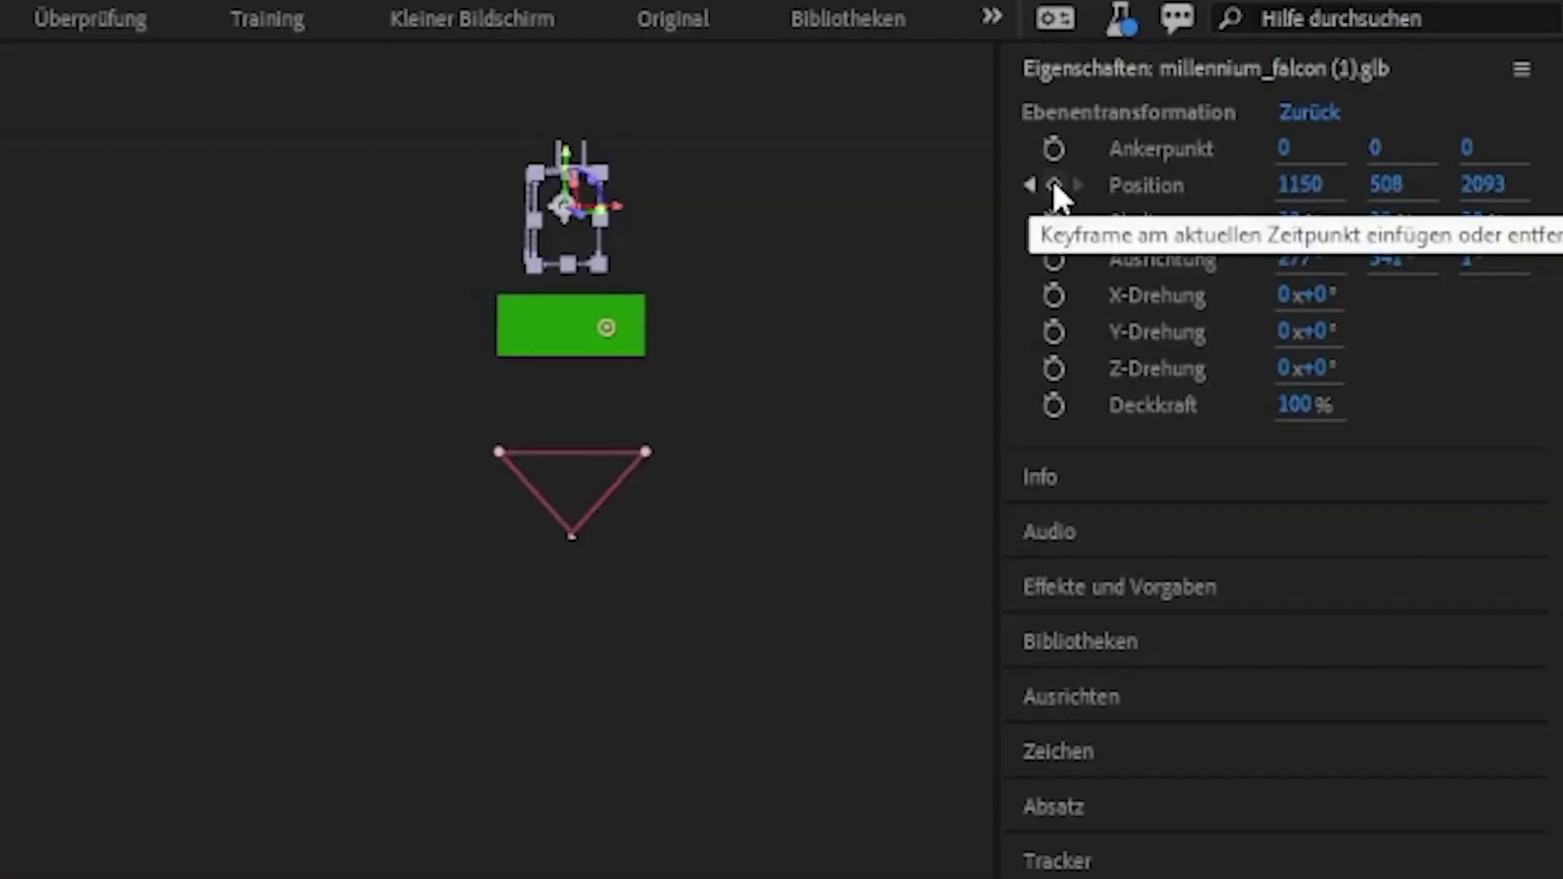
left_click(1053, 185)
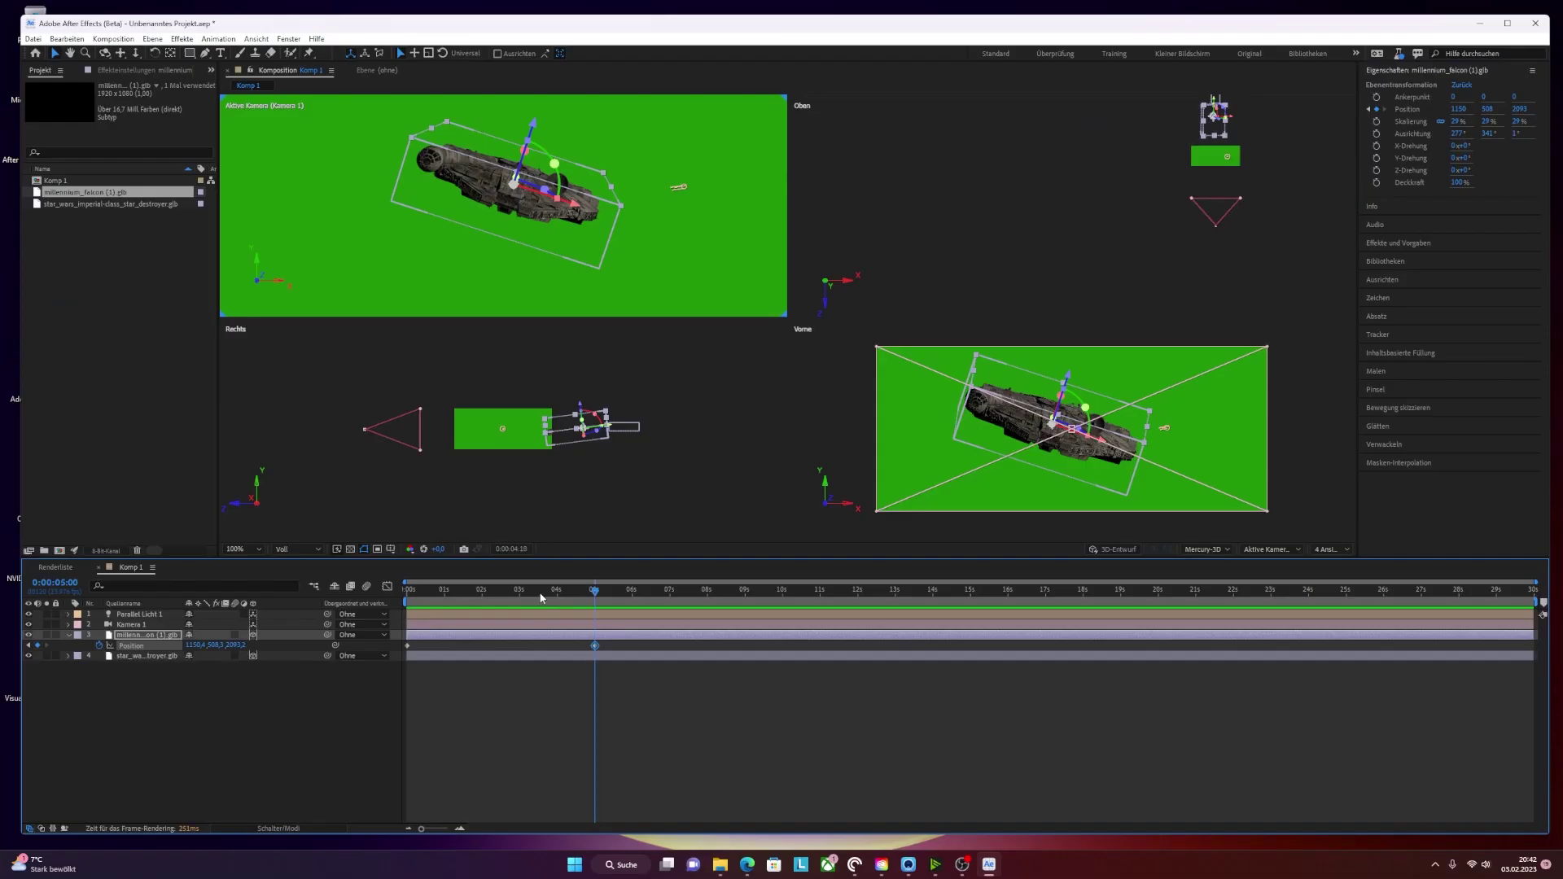
- Preview the animation from the start, then step between the two Position keyframes
left_click_drag(592, 582, 405, 585)
key("space")
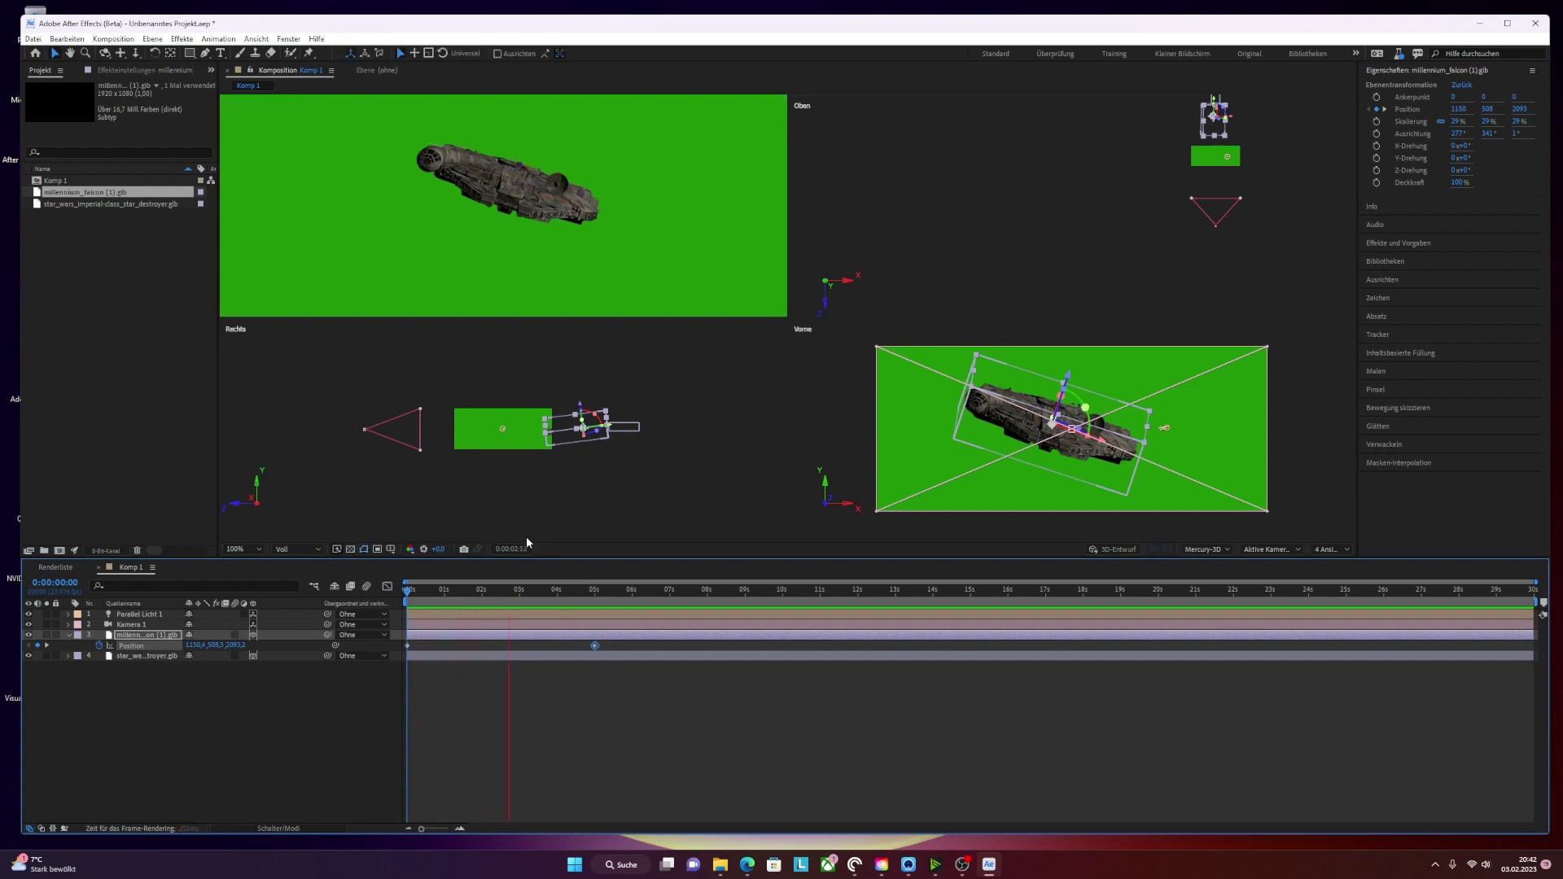
key("space")
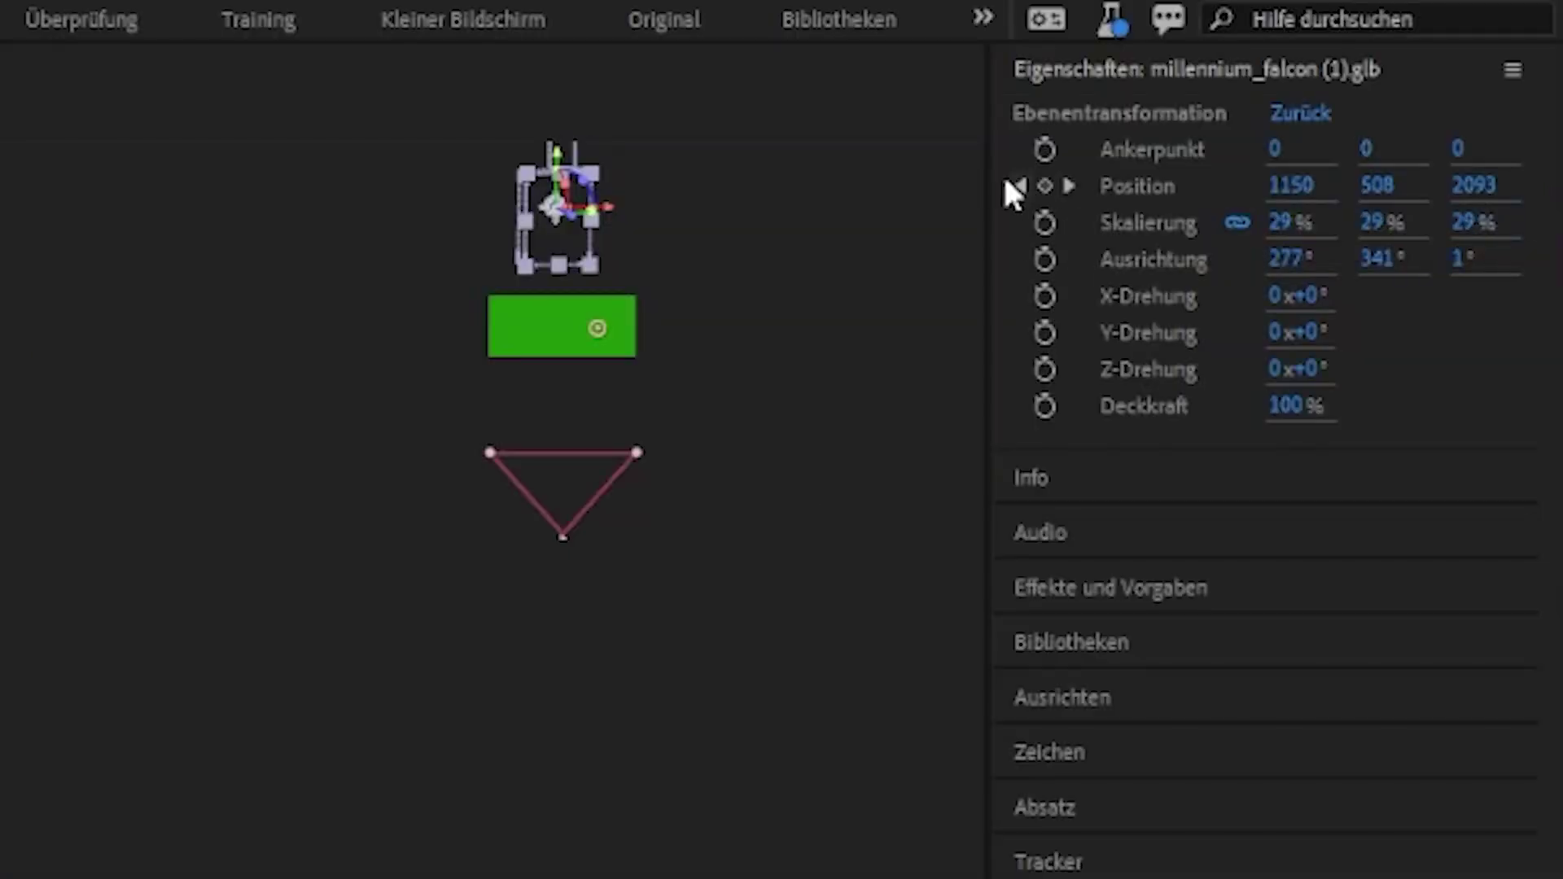
left_click(1022, 186)
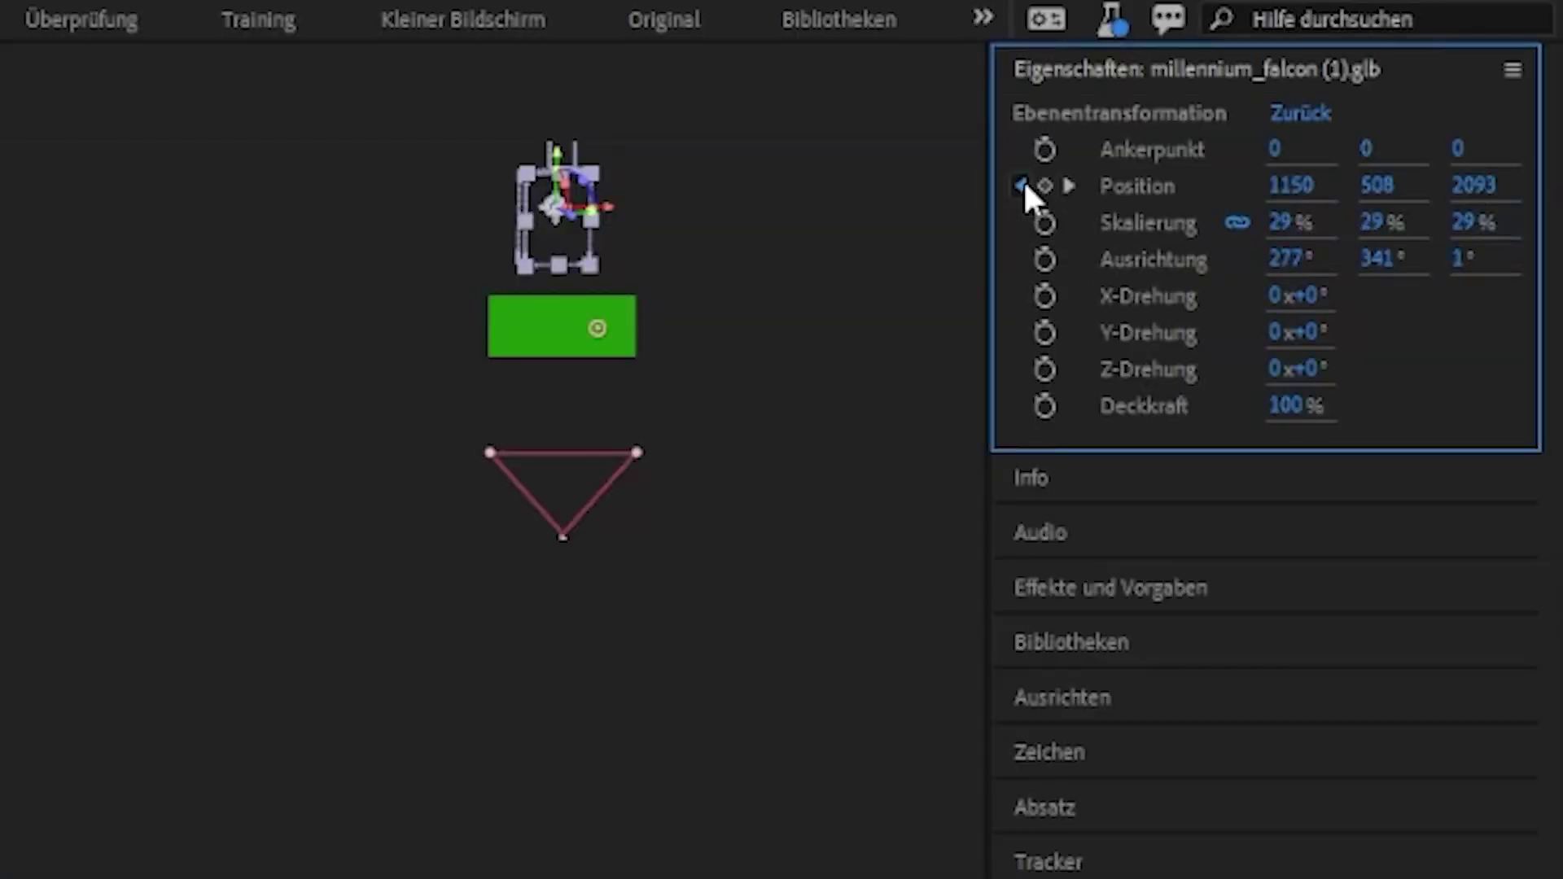
left_click(1069, 186)
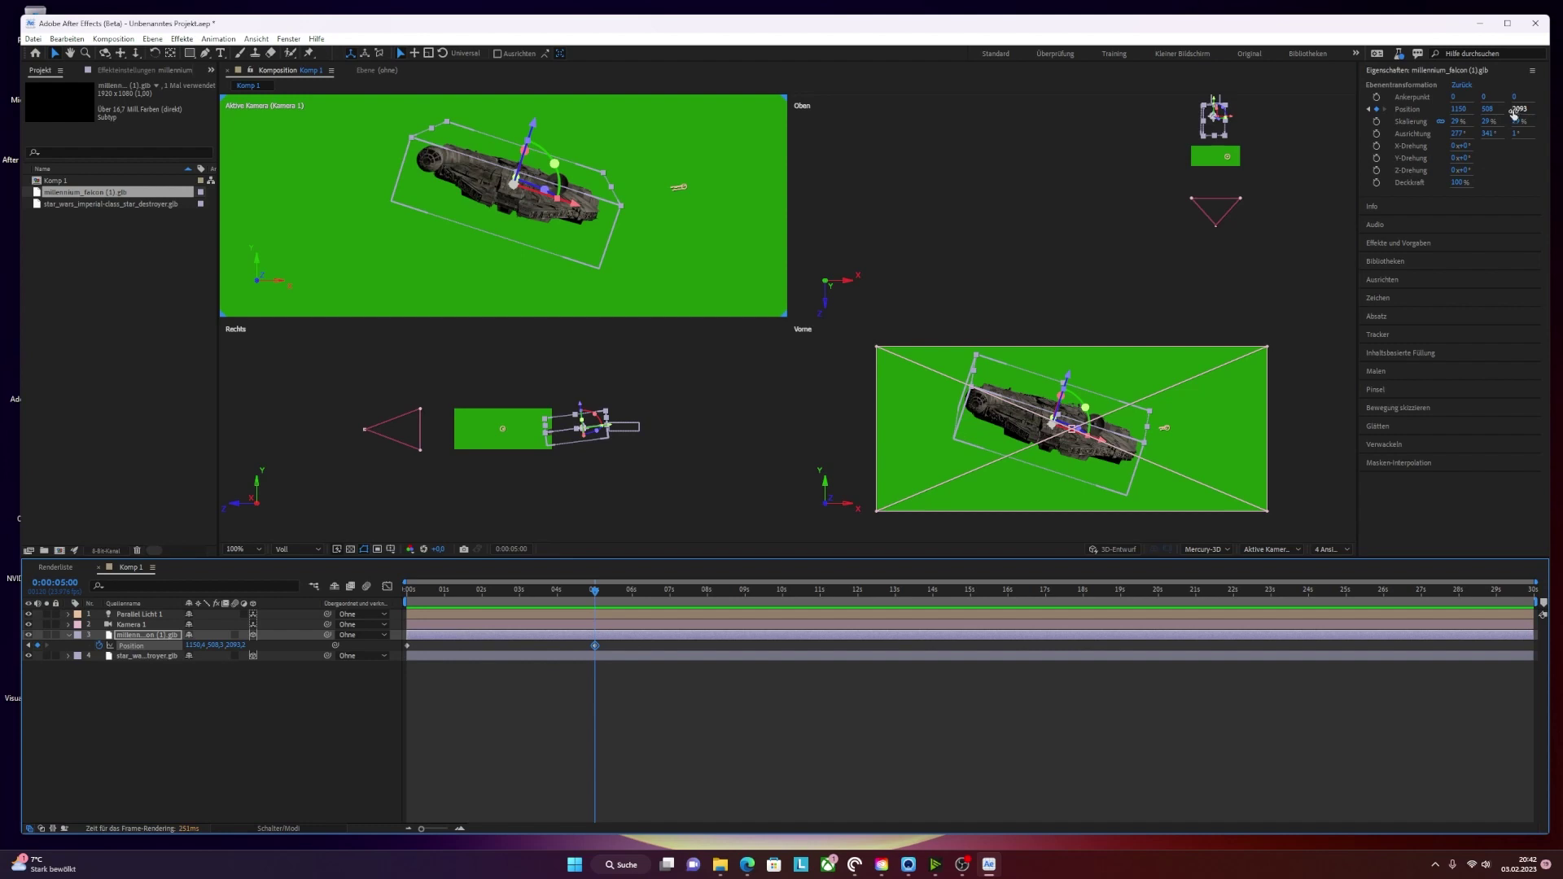
- Keep the Z value unchanged, then drag the Falcon to its 5-second position in the top view
left_click(1518, 109)
key("Return")
left_click_drag(1144, 133, 1038, 202)
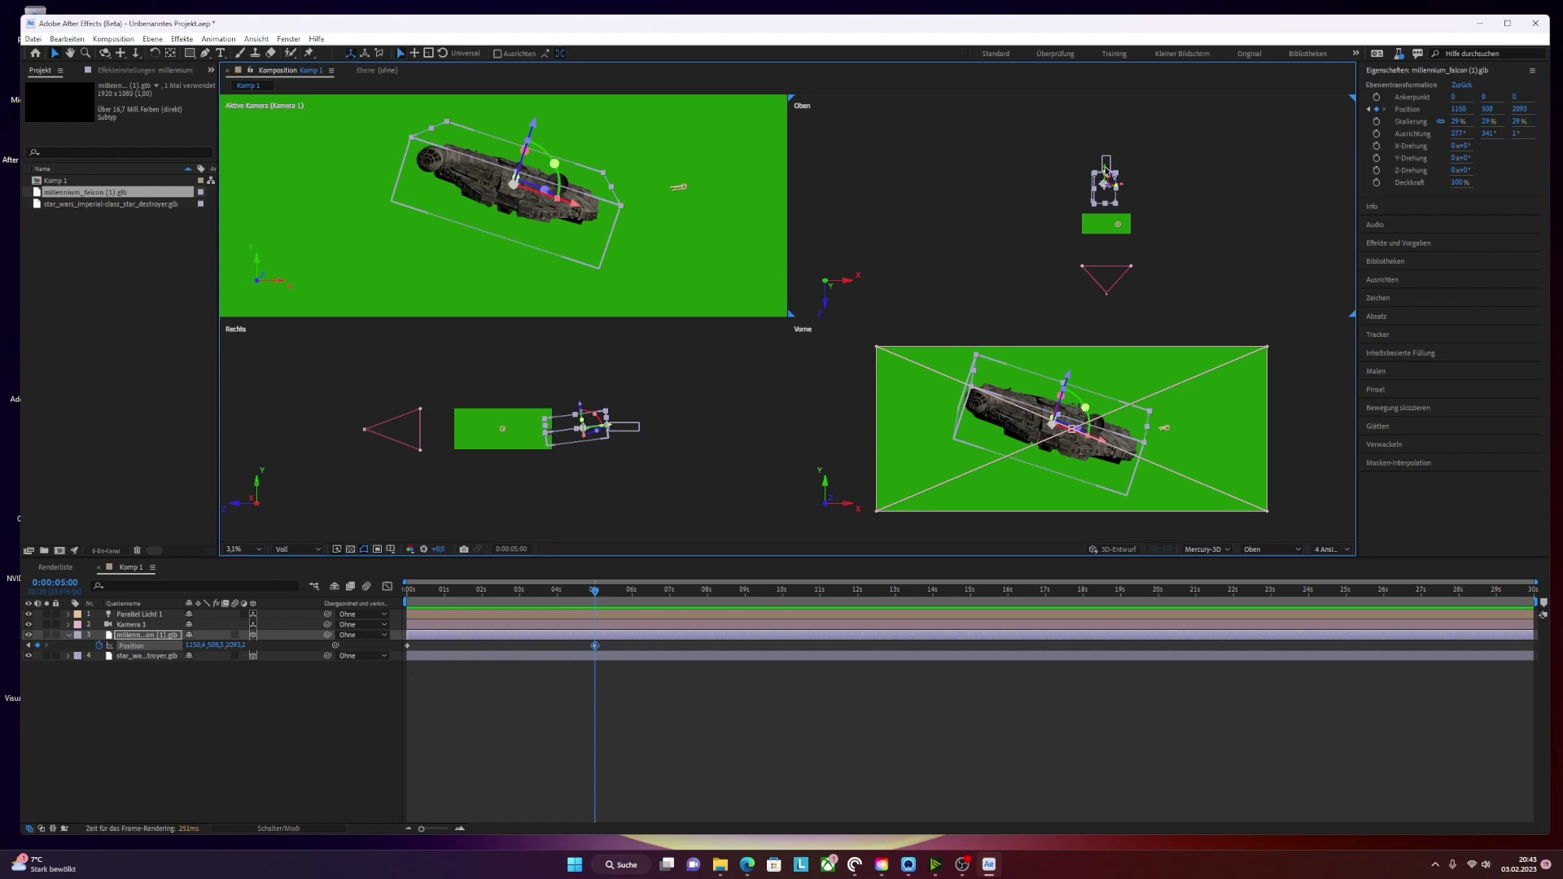
left_click_drag(1104, 169, 1069, 264)
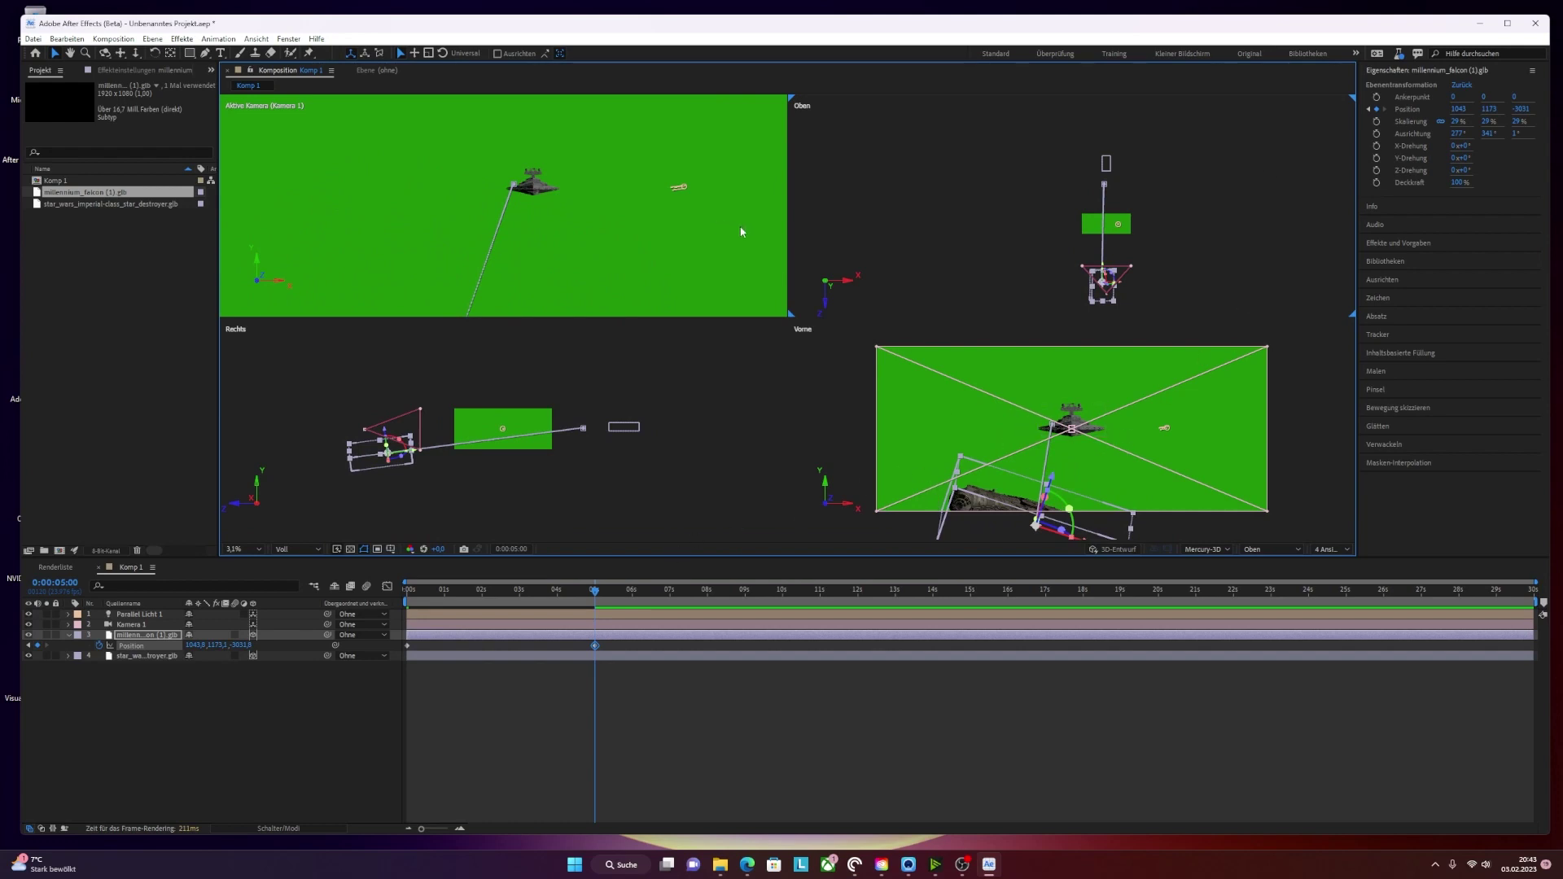
- Return the current time to the start of the animation
scroll(640, 196, "down", 5)
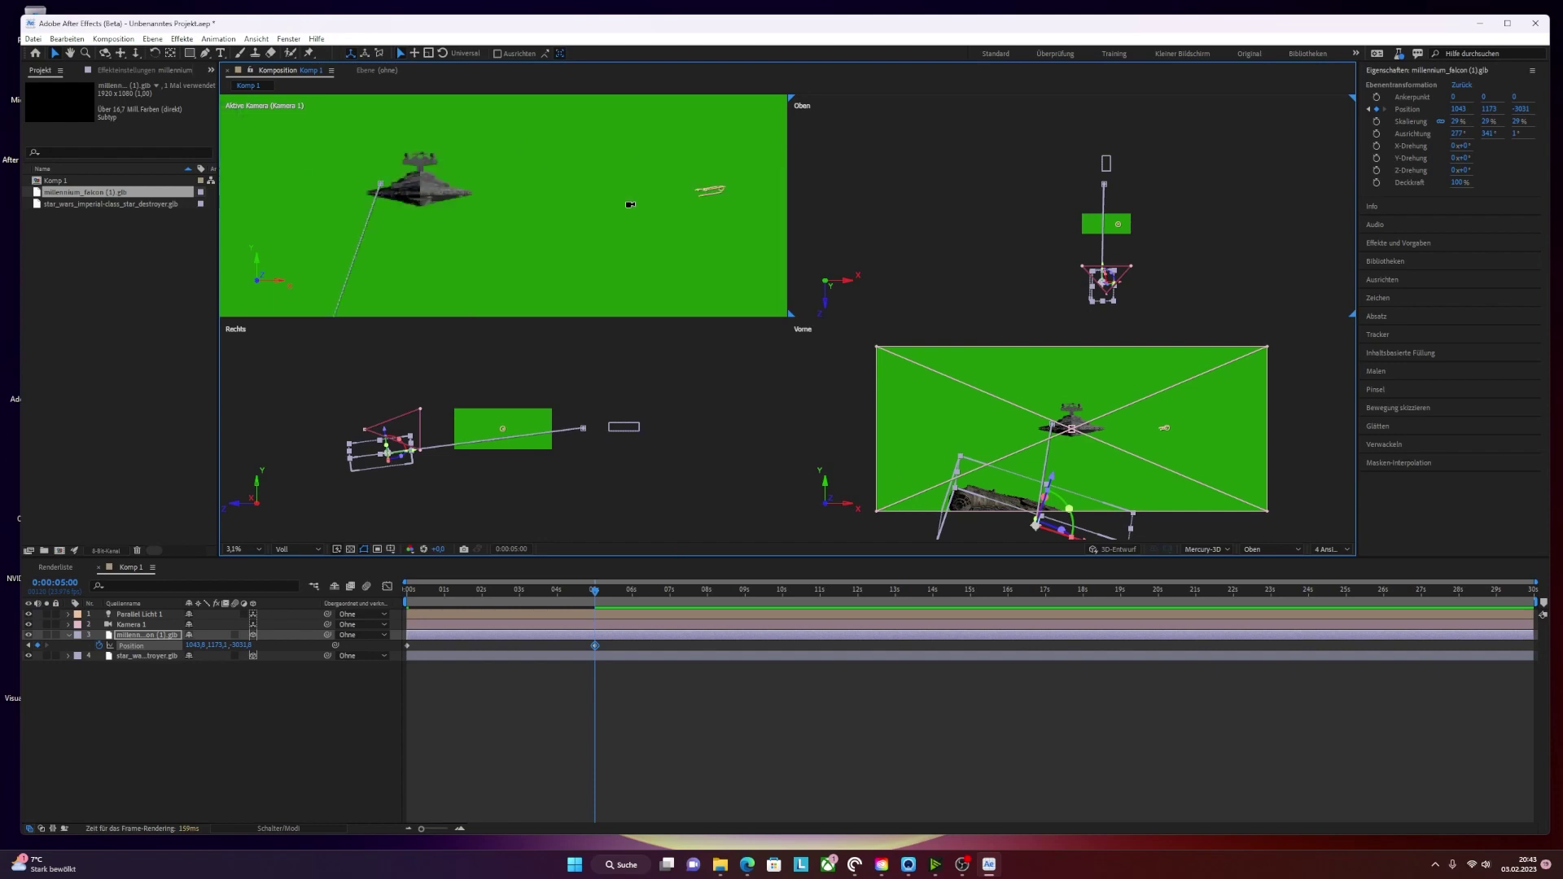
scroll(631, 204, "up", 3)
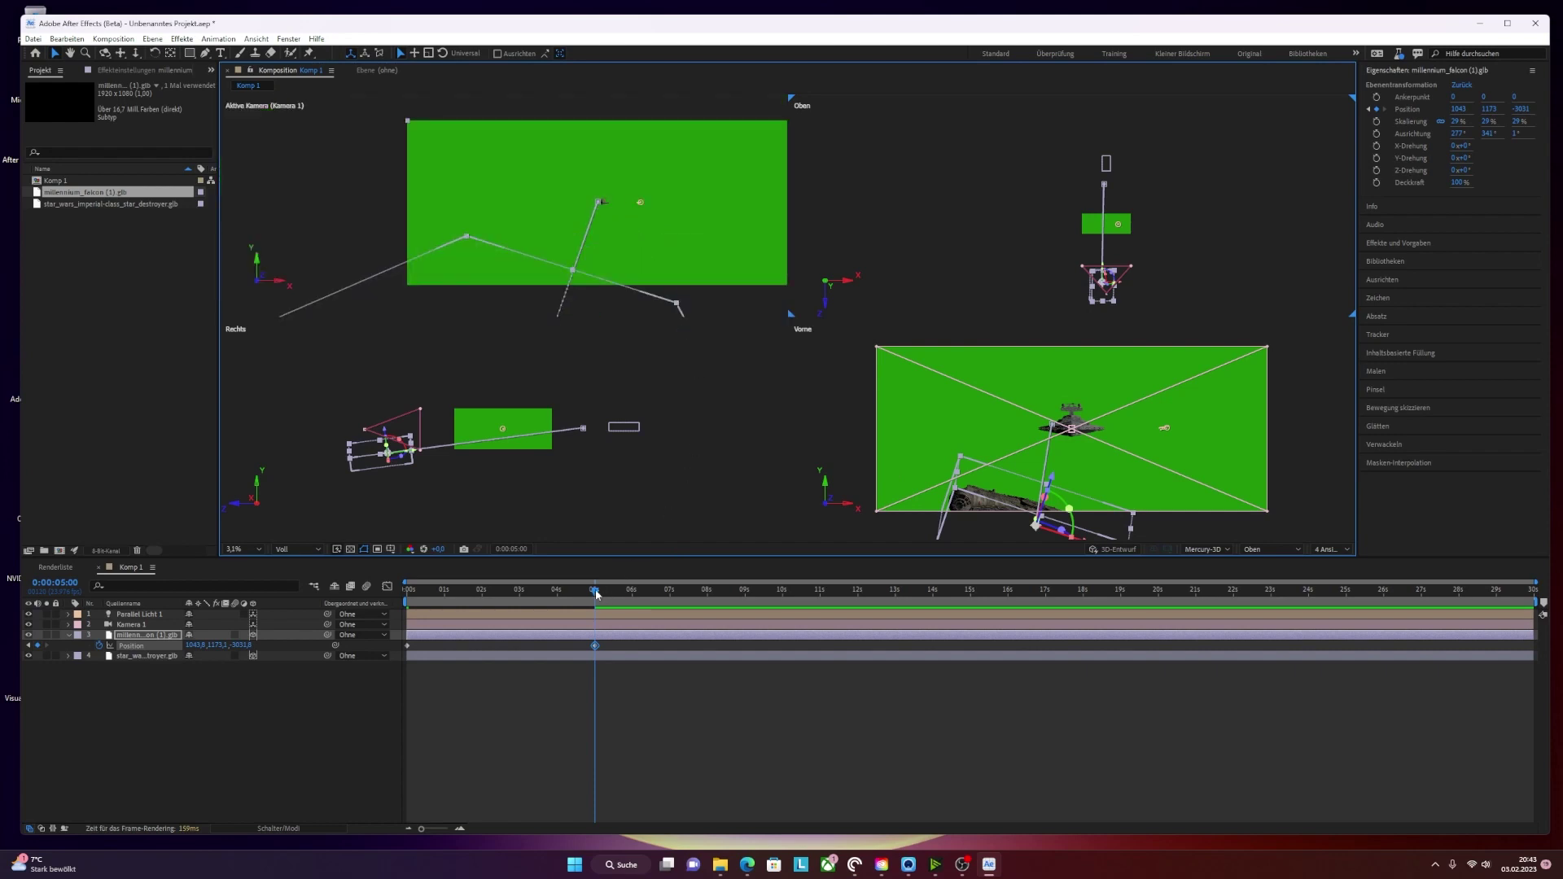
left_click_drag(596, 592, 407, 590)
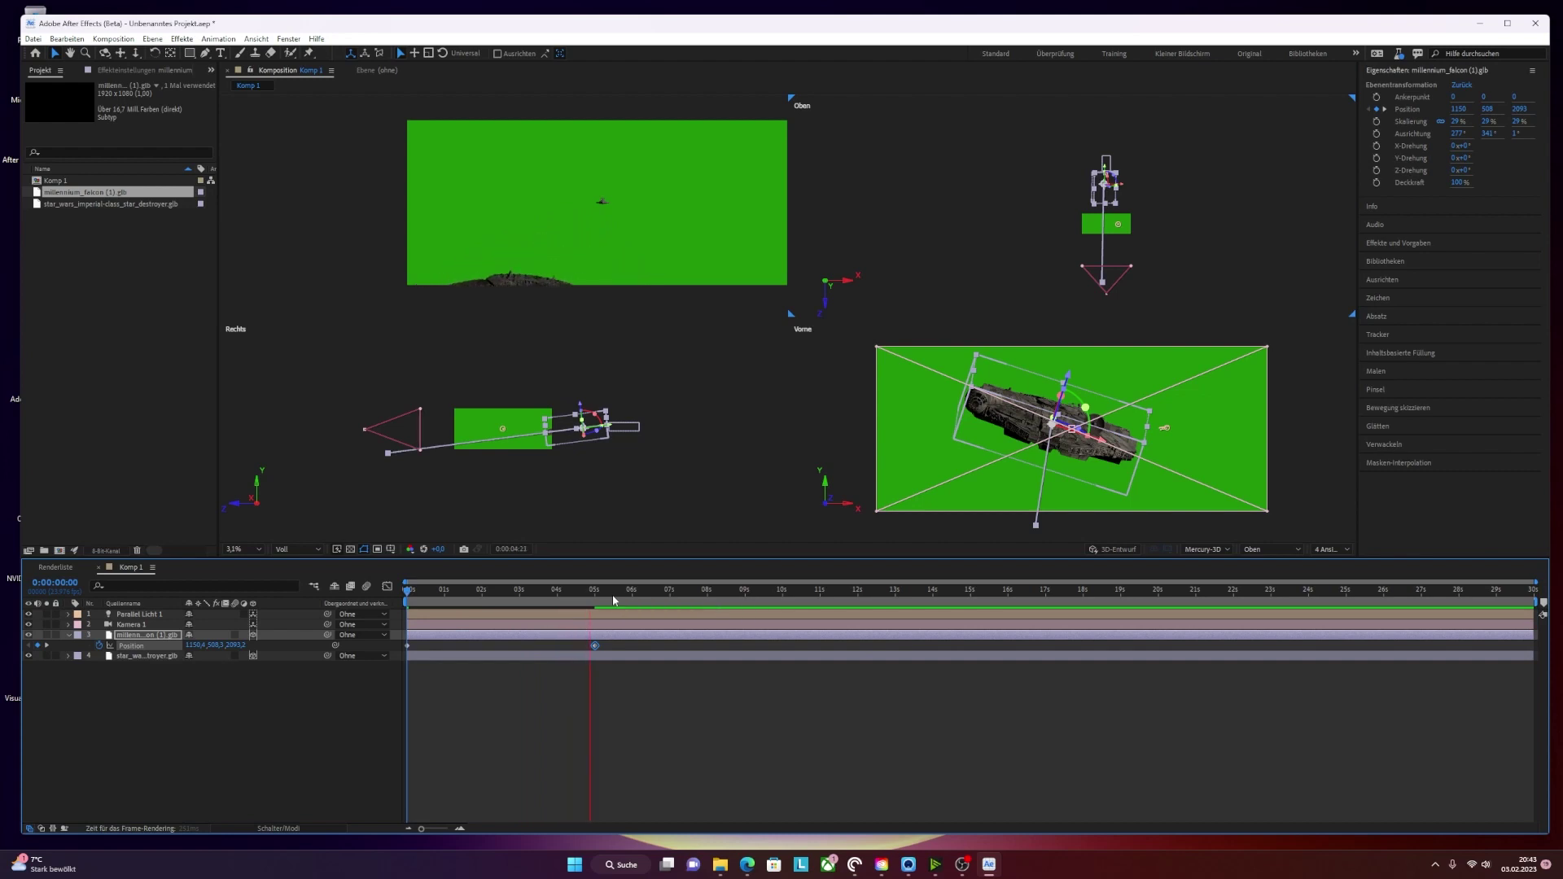
- Stop playback and bring the current-time indicator back to 0:00
key("space")
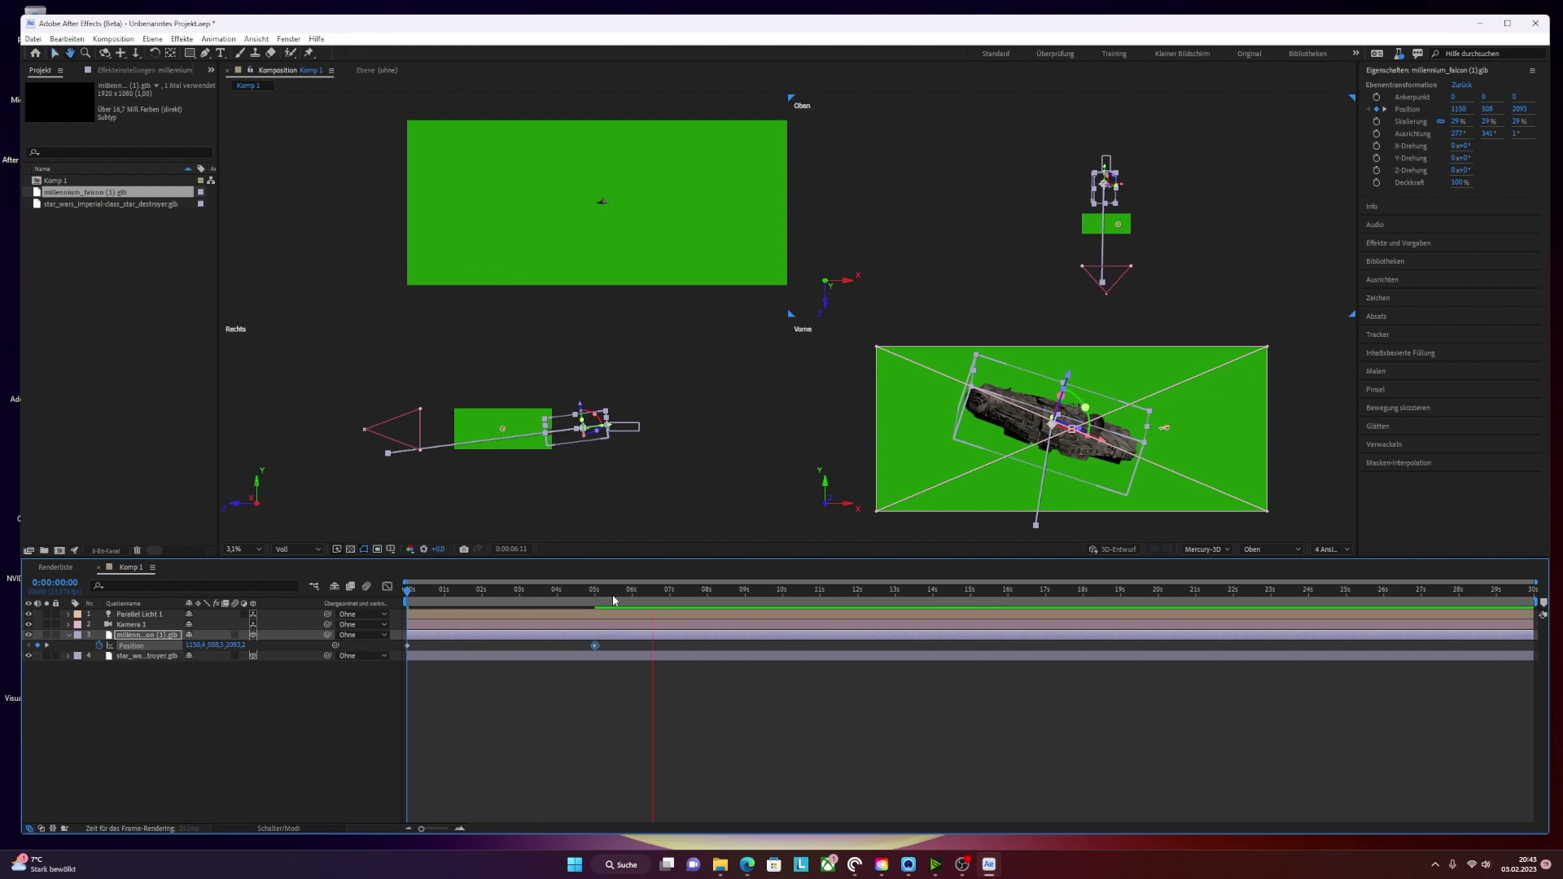
left_click_drag(586, 588, 351, 585)
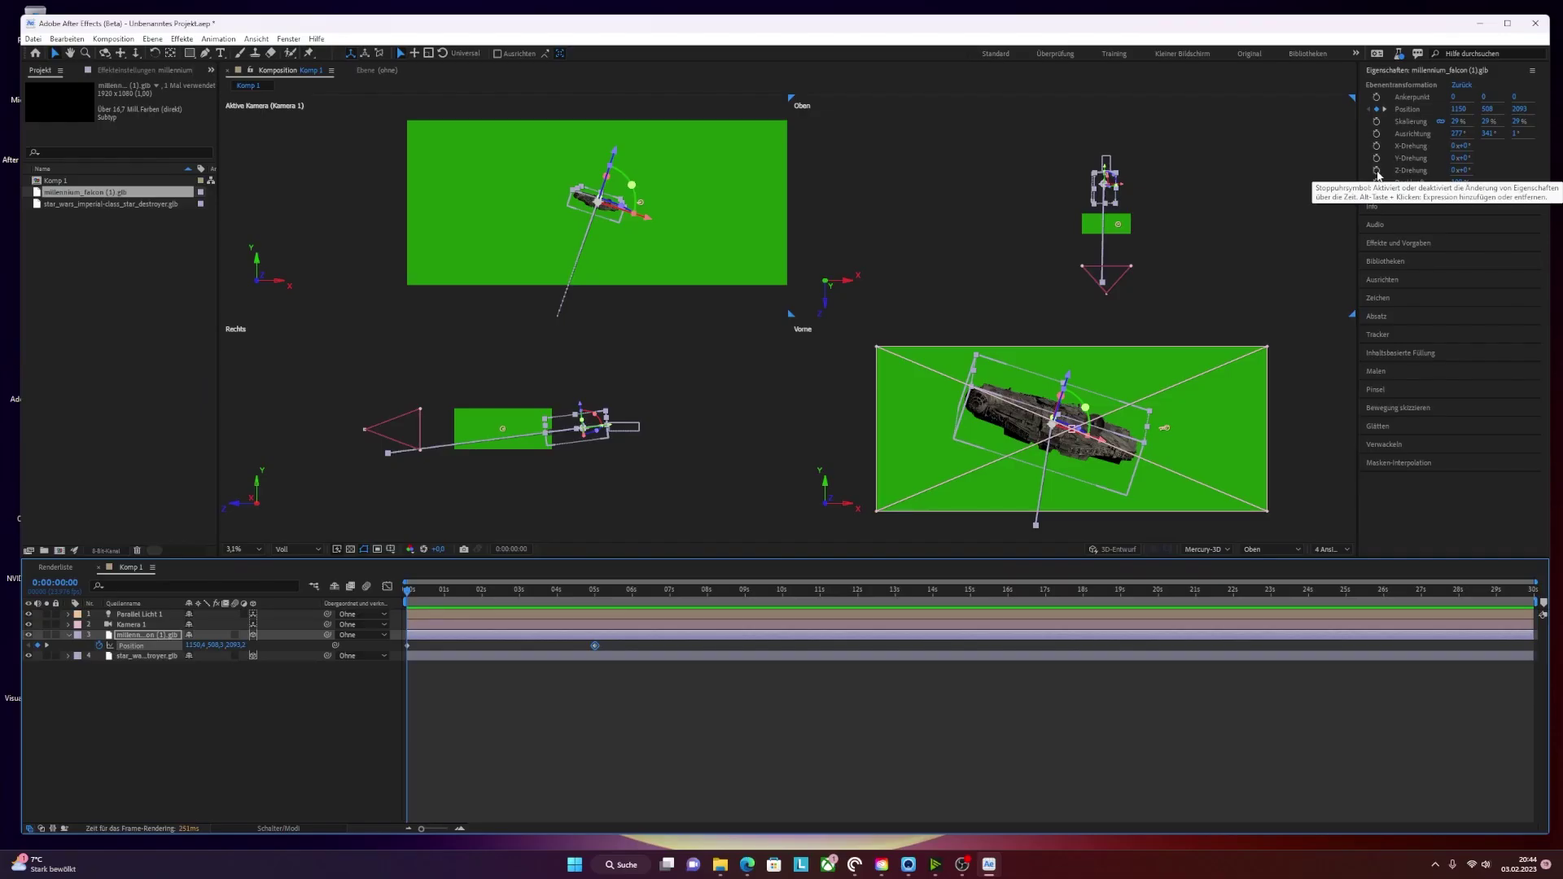
- Test and undo Z and X rotation tilts, then keyframe the Falcon's Y rotation at 0° at 0:00
left_click(1376, 171)
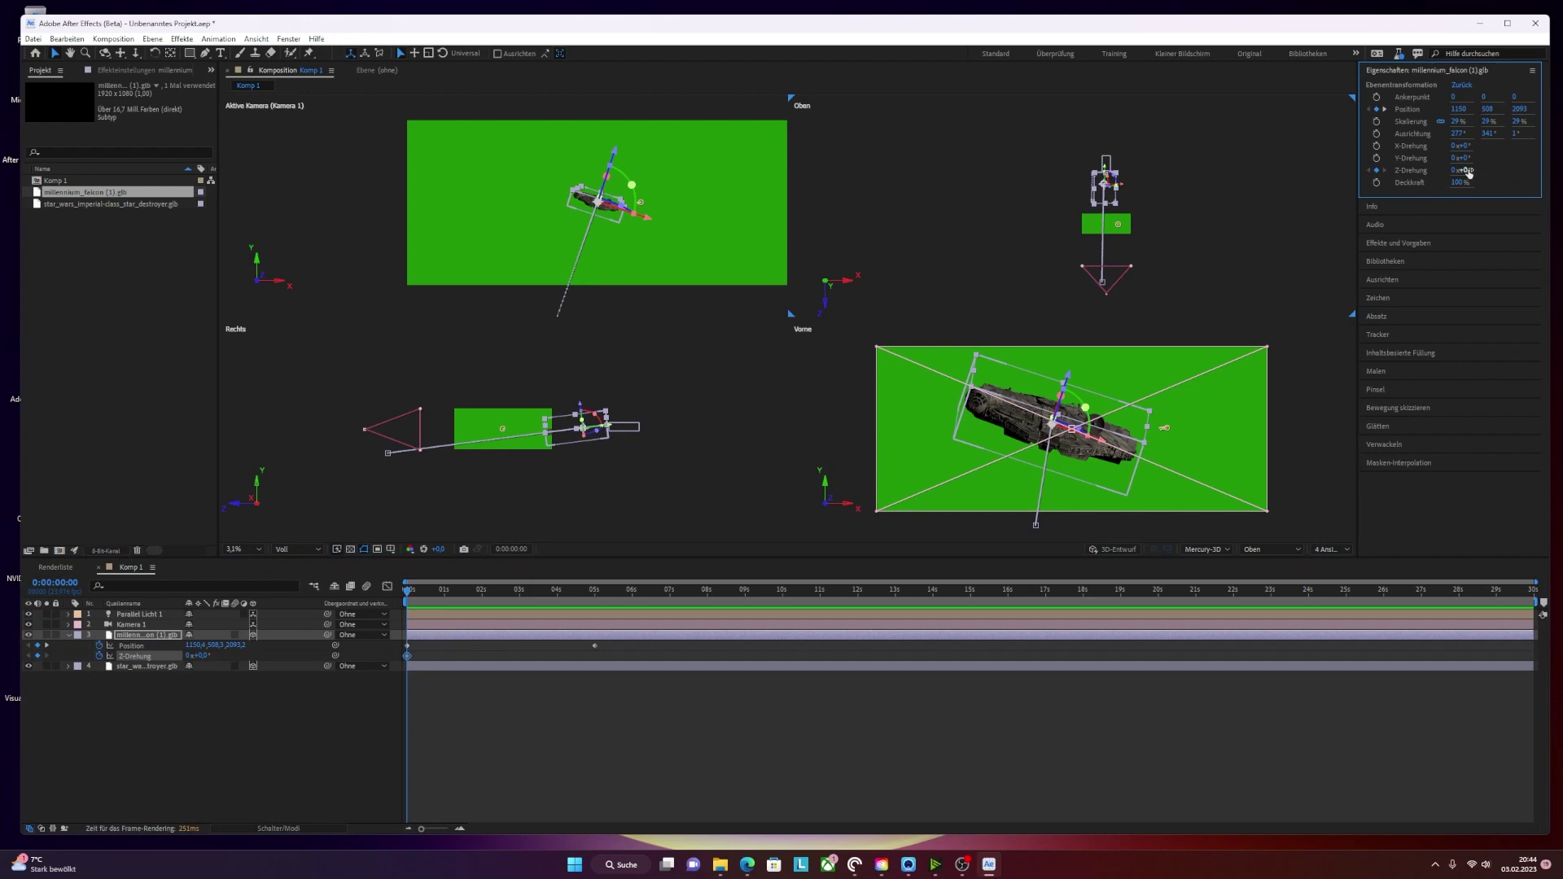
left_click_drag(1467, 172, 1453, 174)
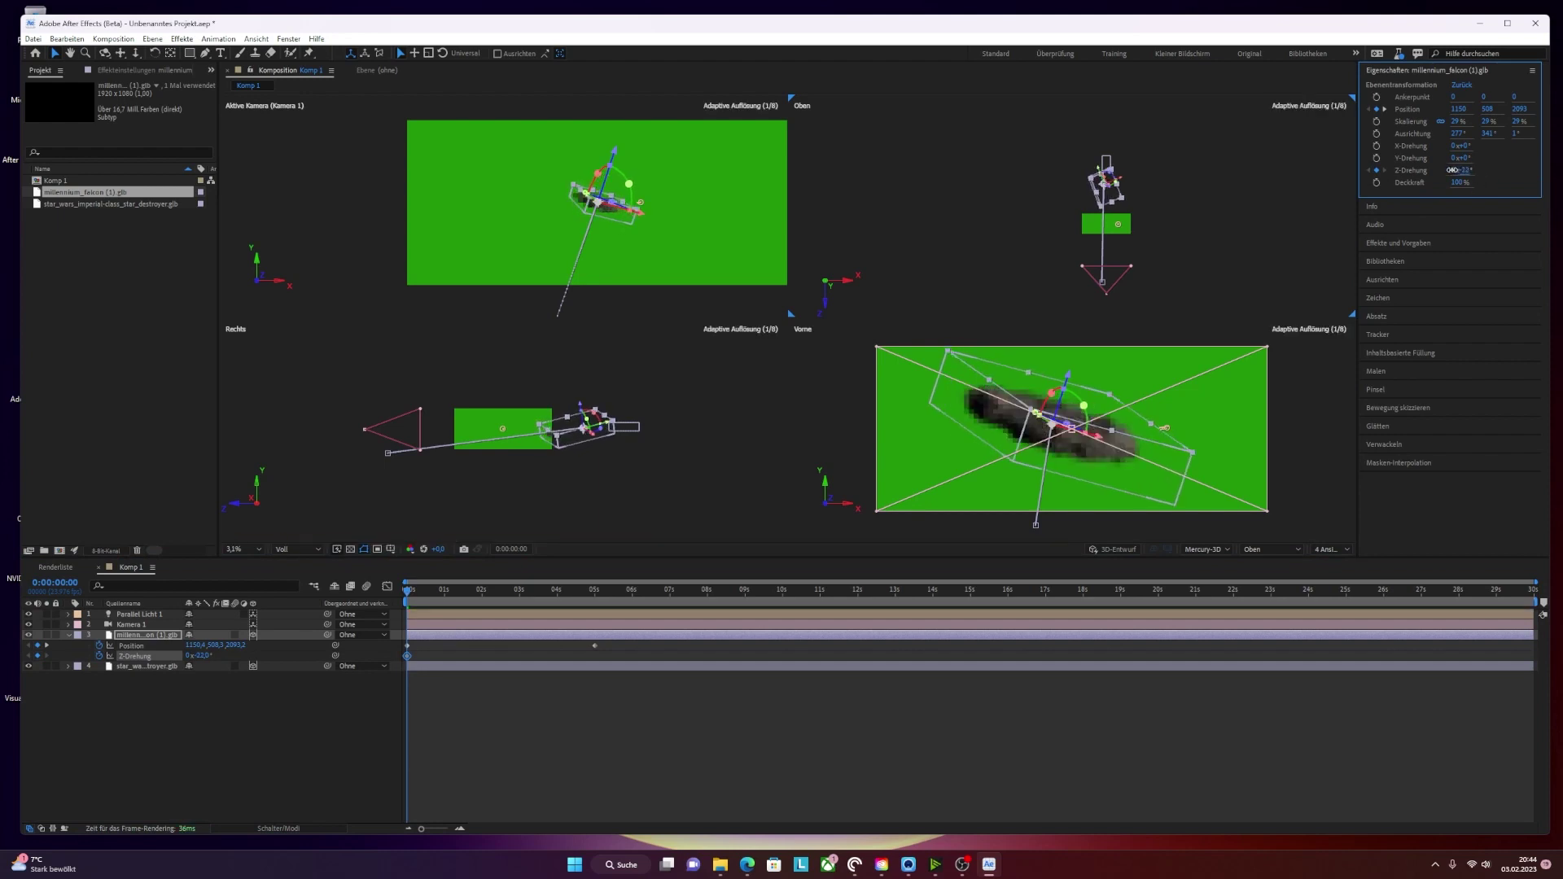
key("ctrl+z")
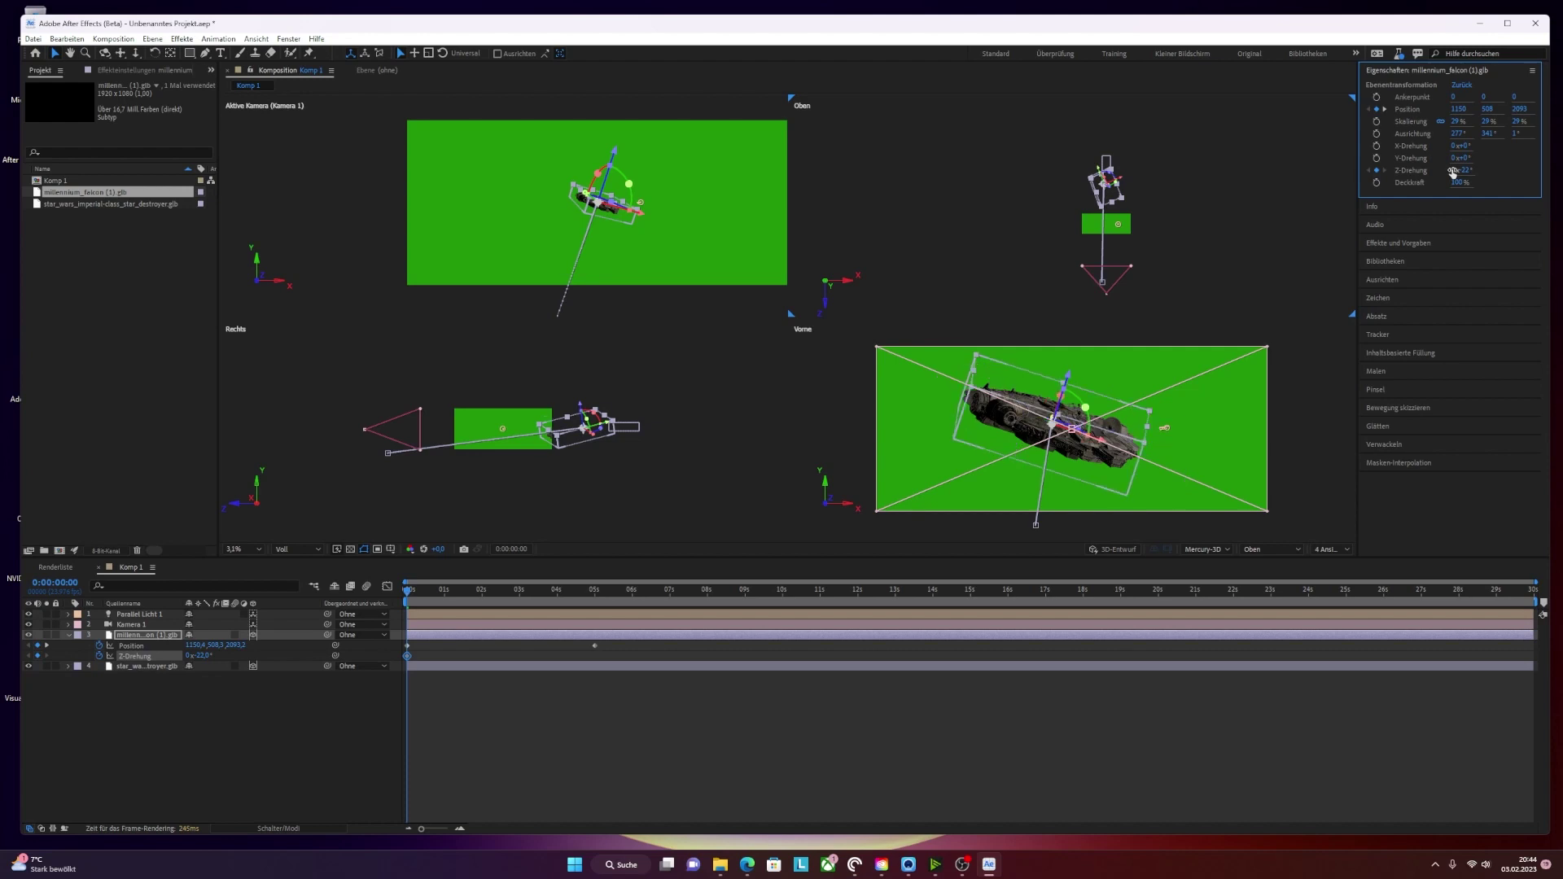
left_click(1376, 171)
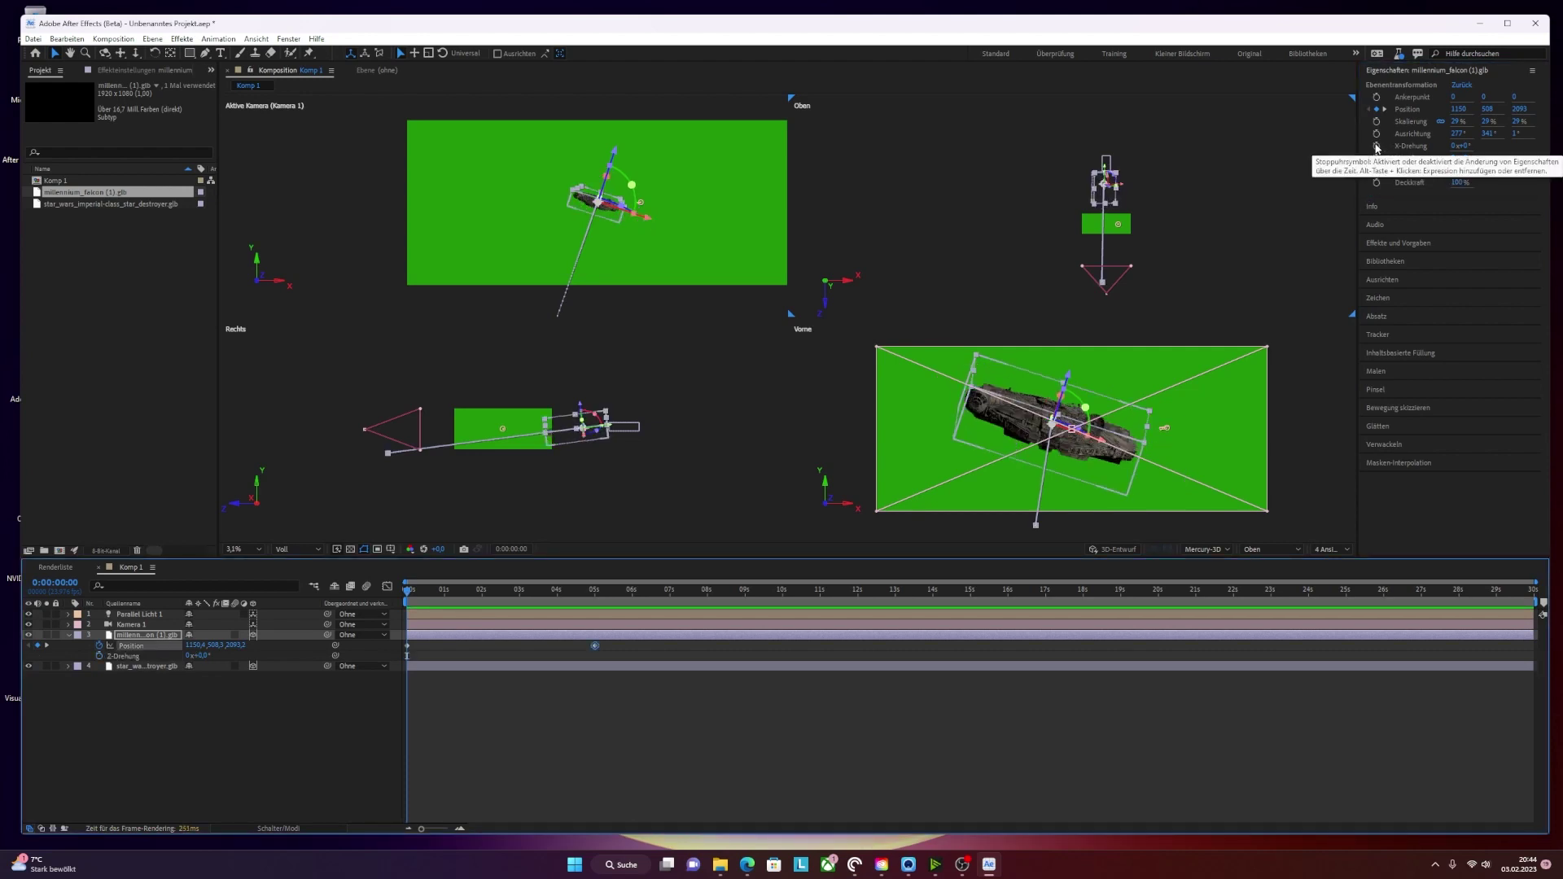
left_click_drag(1461, 146, 1446, 146)
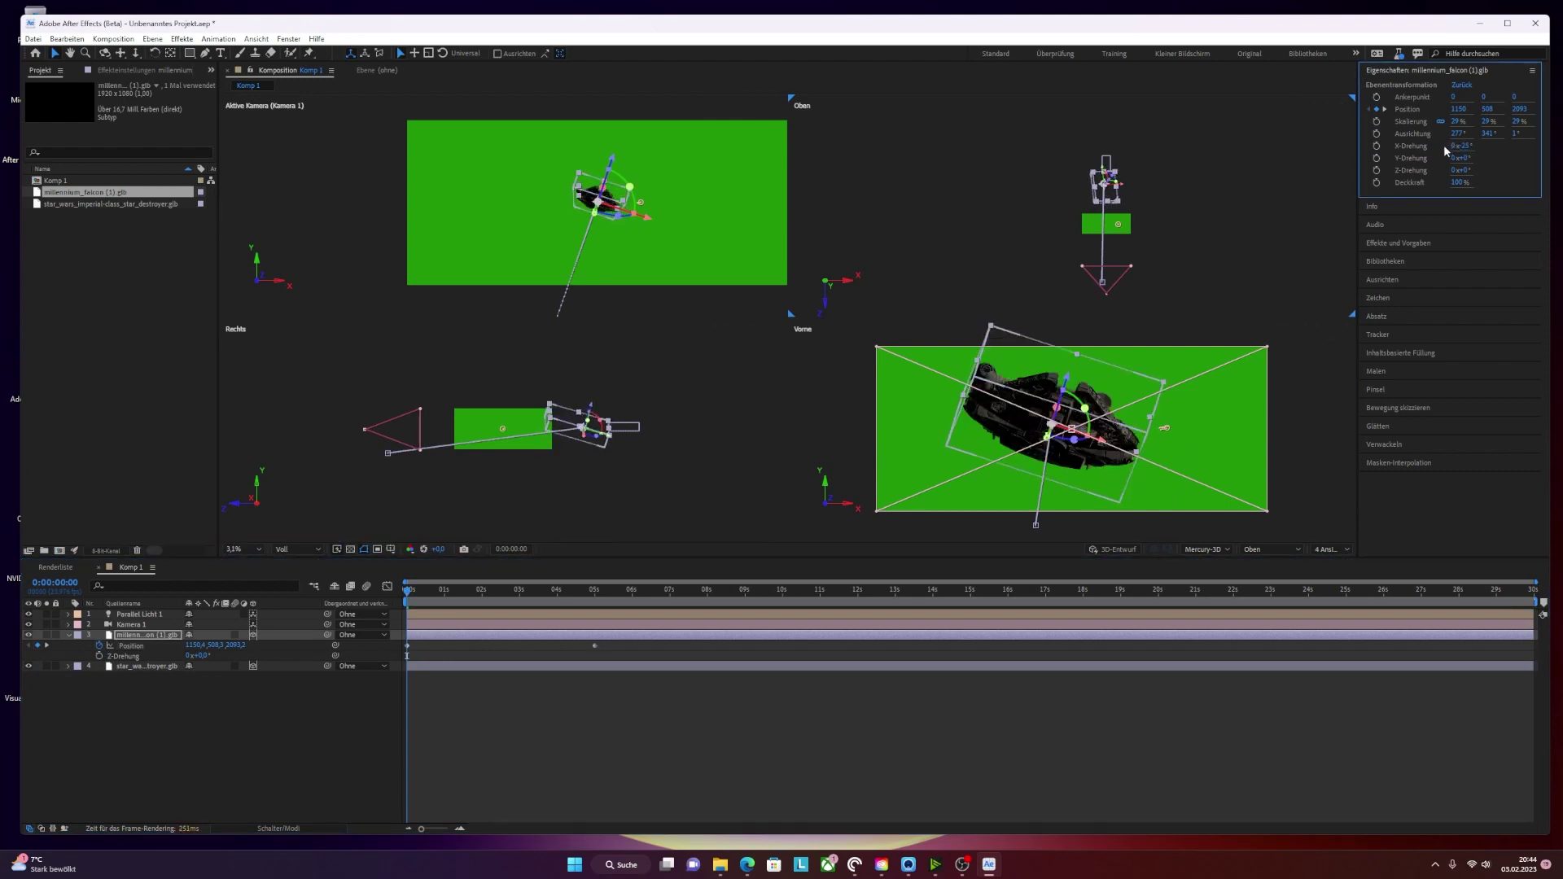
key("ctrl+z")
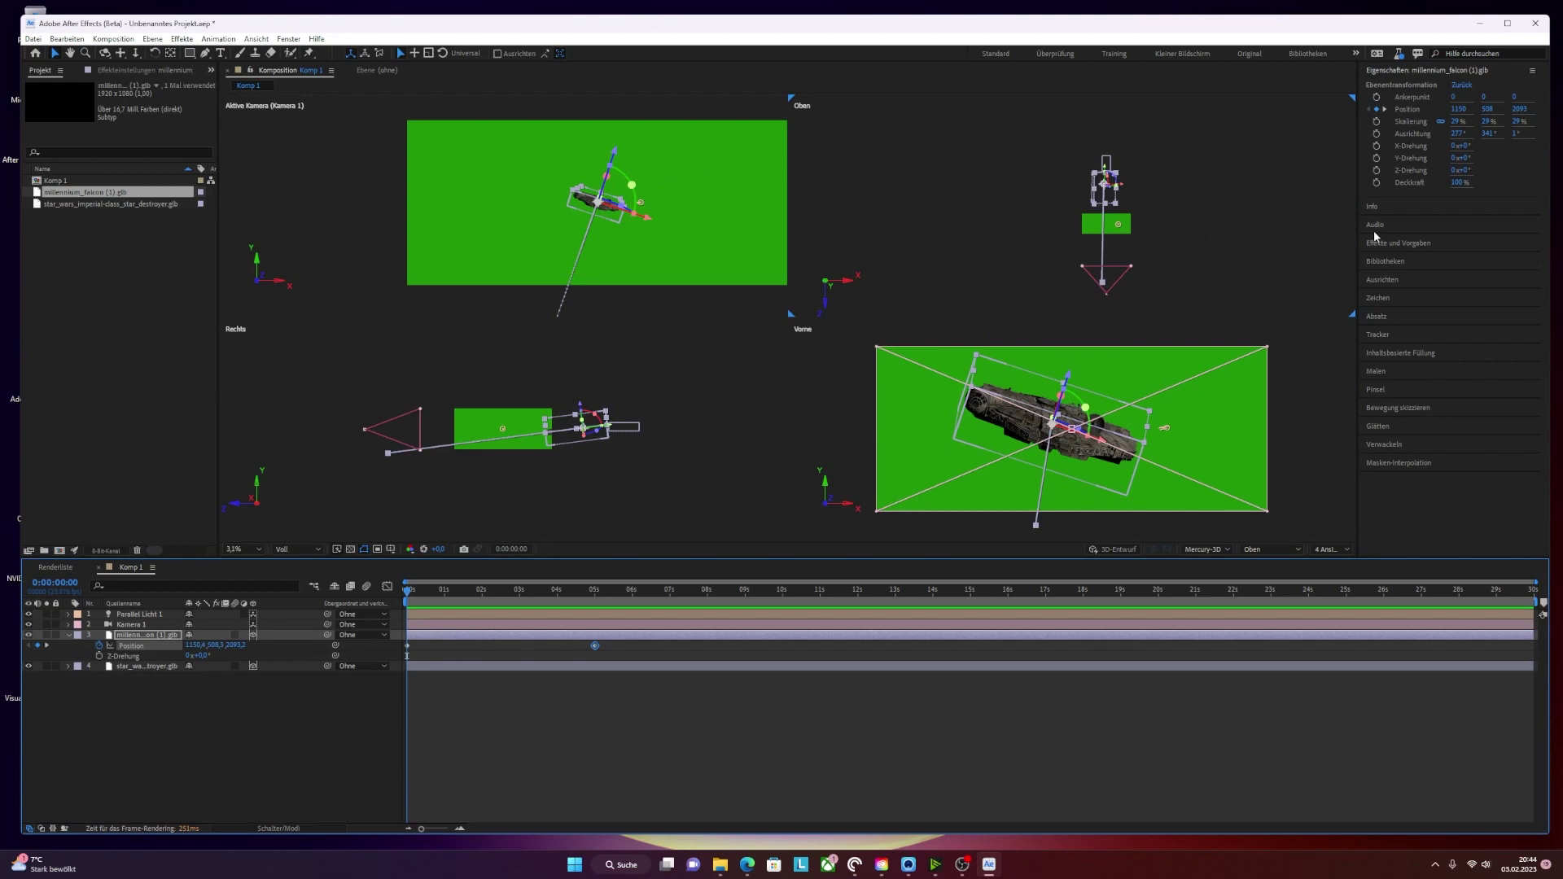
left_click(1376, 158)
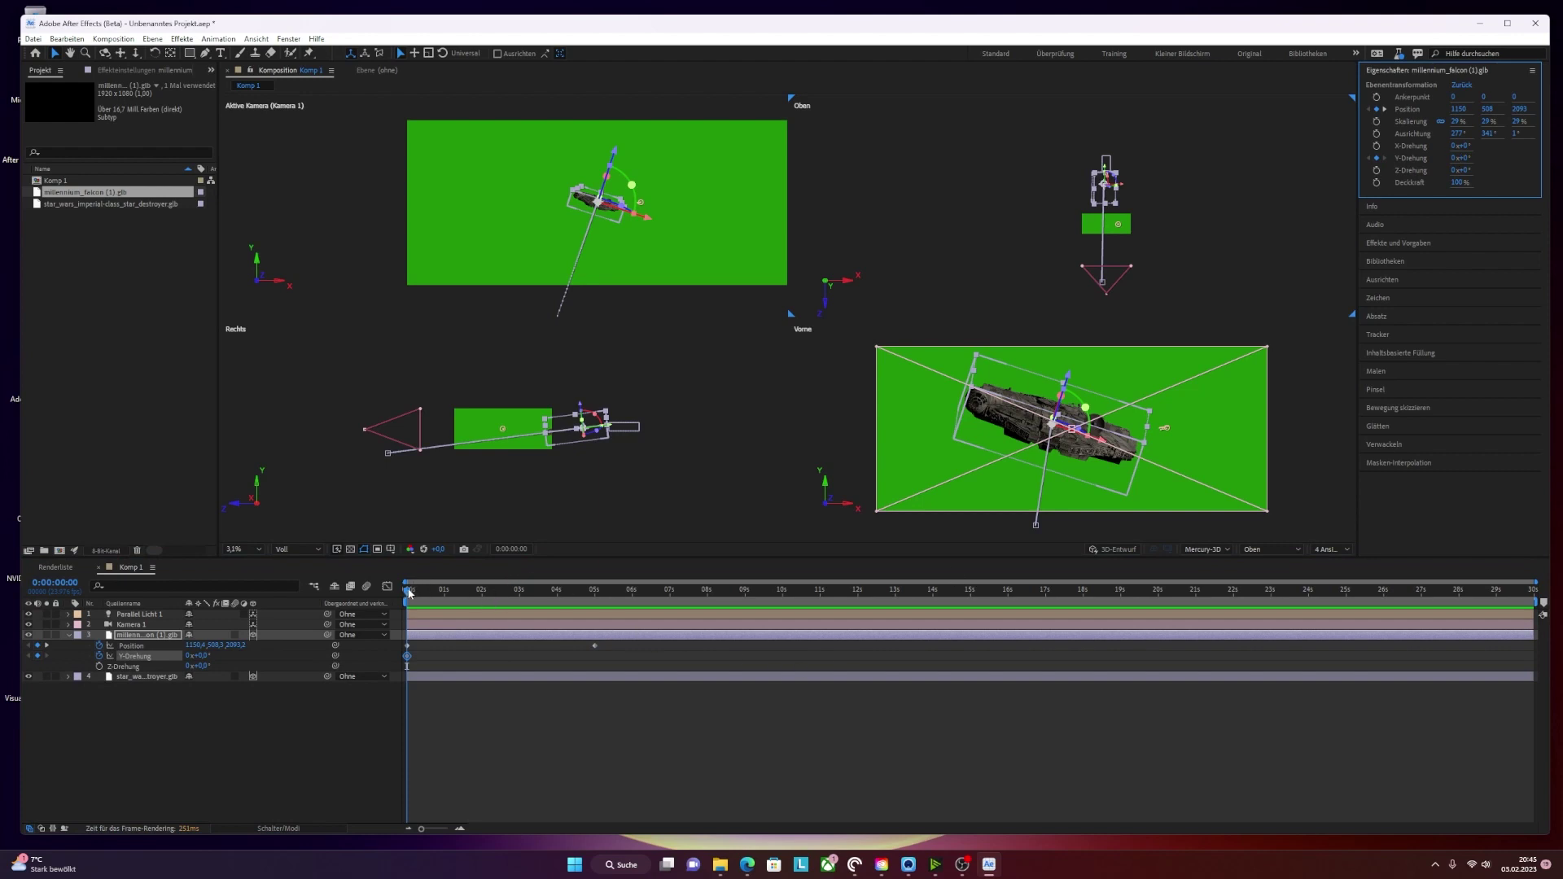
- At the 5-second Position keyframe, turn the Falcon to 41° Y rotation, then return to frame 0
left_click_drag(419, 586, 512, 592)
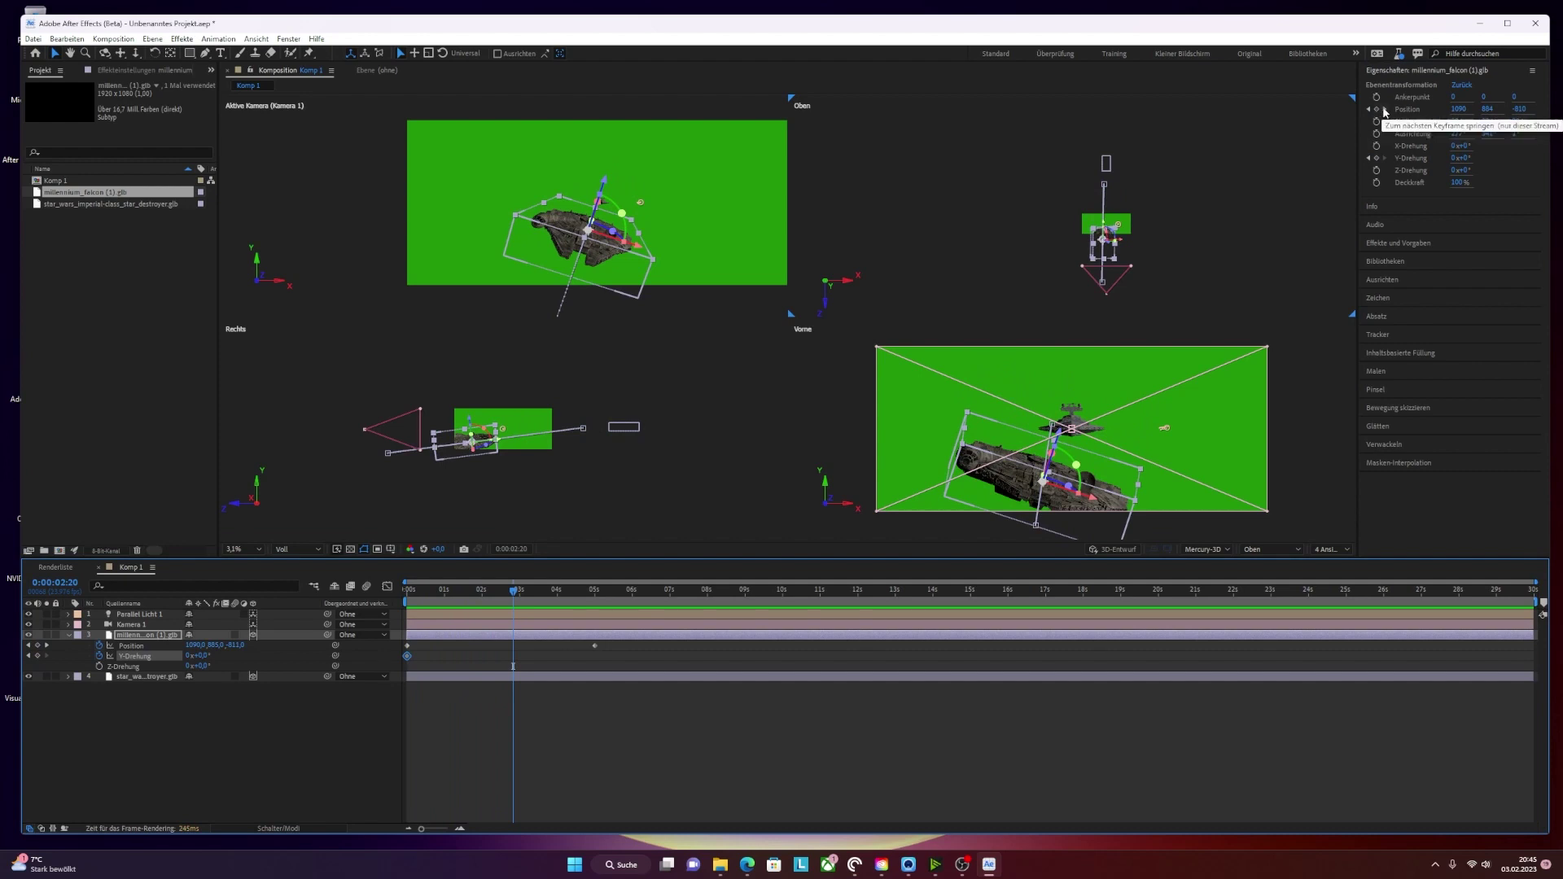
left_click(1384, 109)
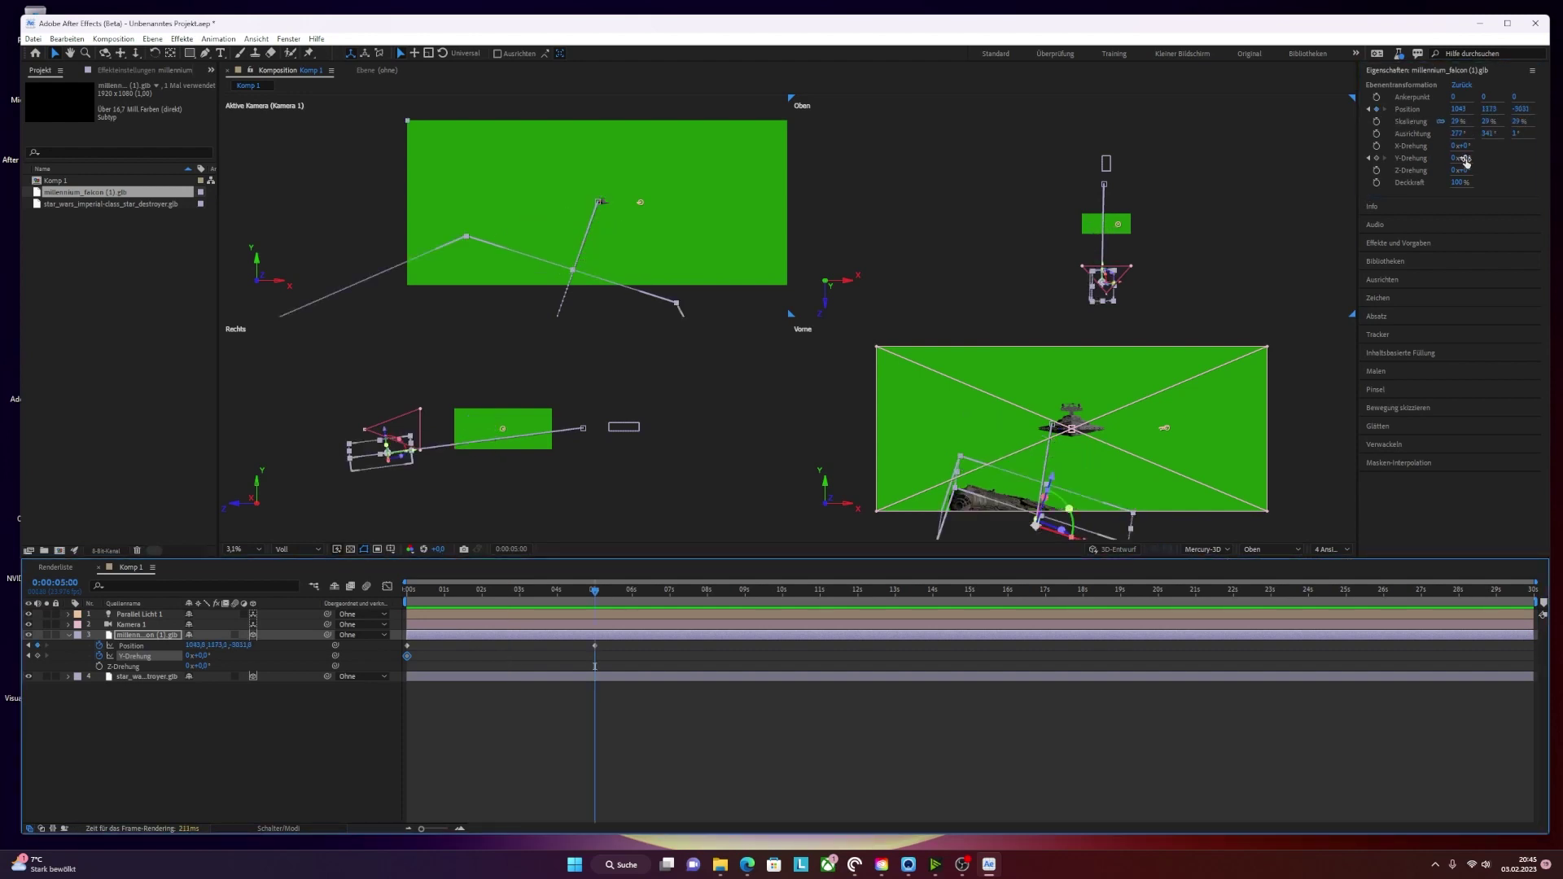
mouse_move(1465, 161)
left_mouse_down()
mouse_move(1444, 160)
mouse_move(1488, 159)
left_mouse_up()
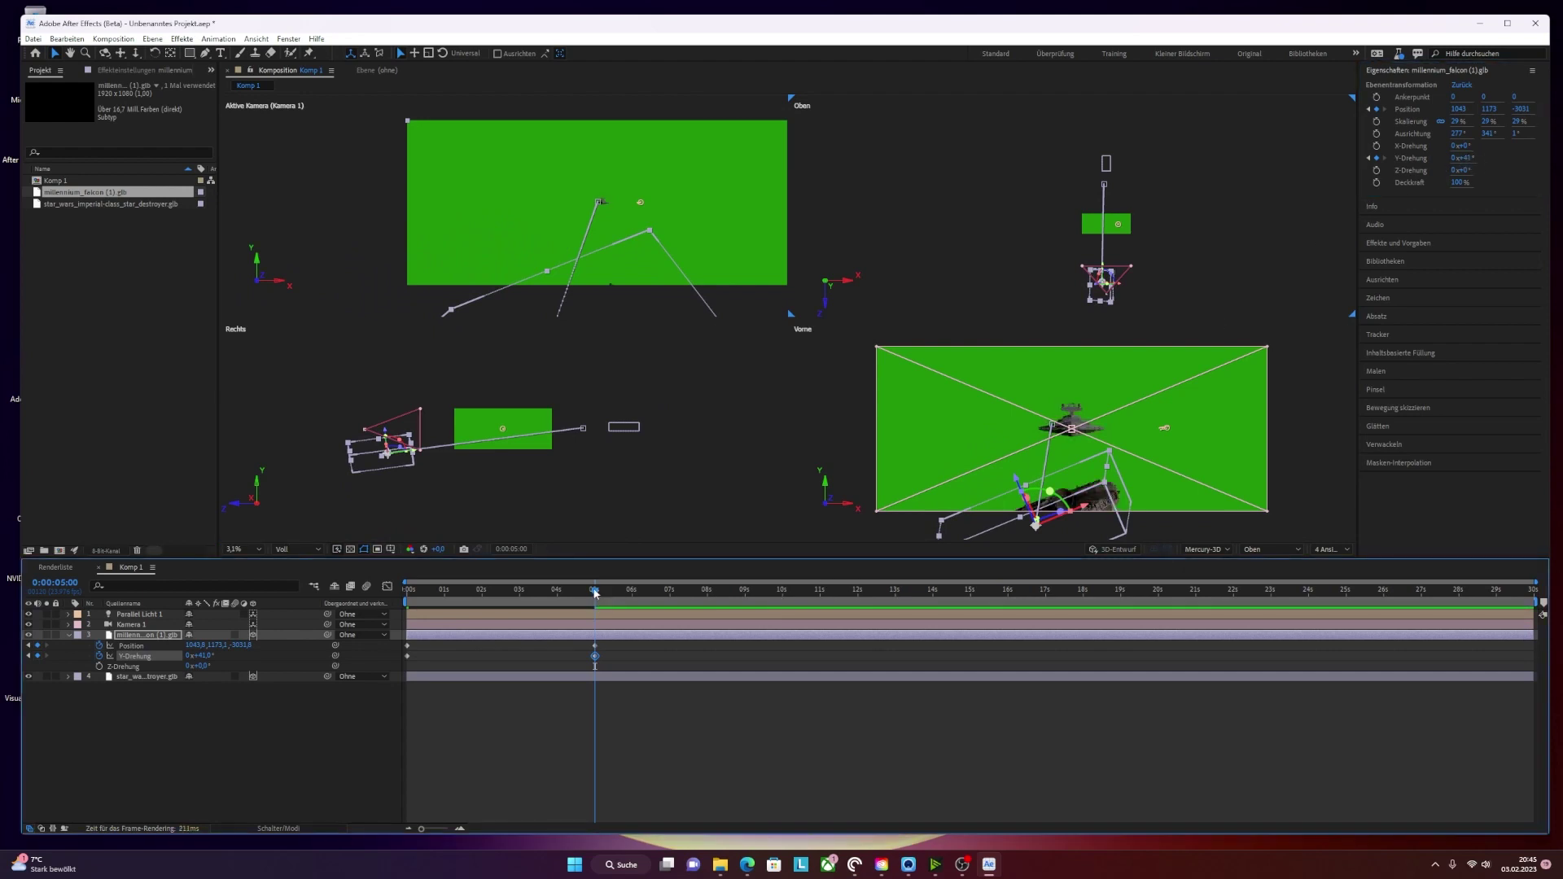
left_click_drag(595, 590, 490, 591)
key("Home")
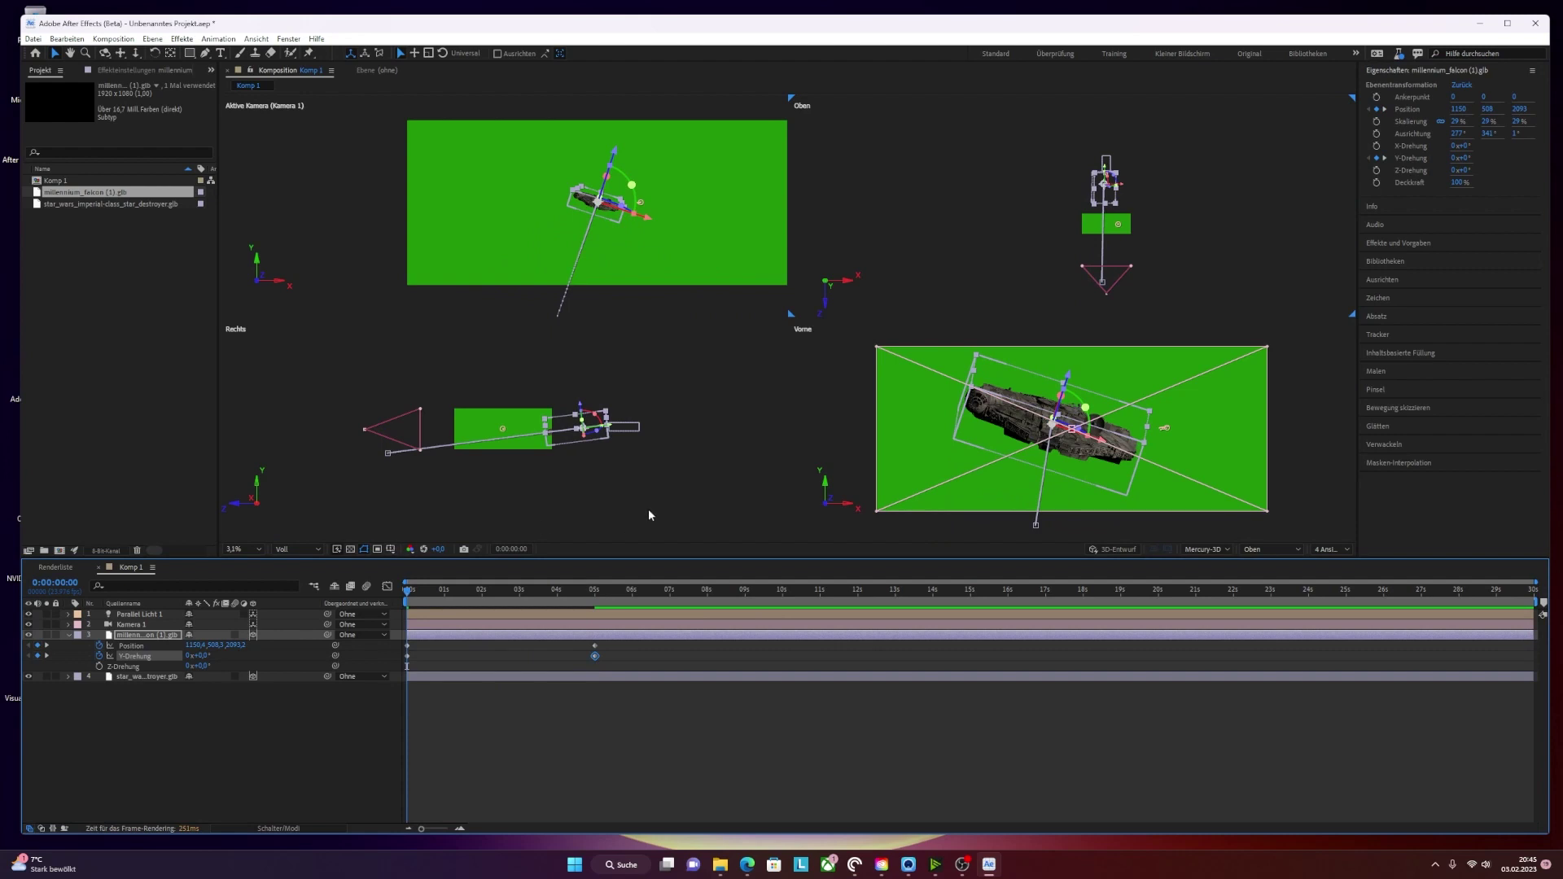
- Play the preview and stop it at 0:00:03:17
key("space")
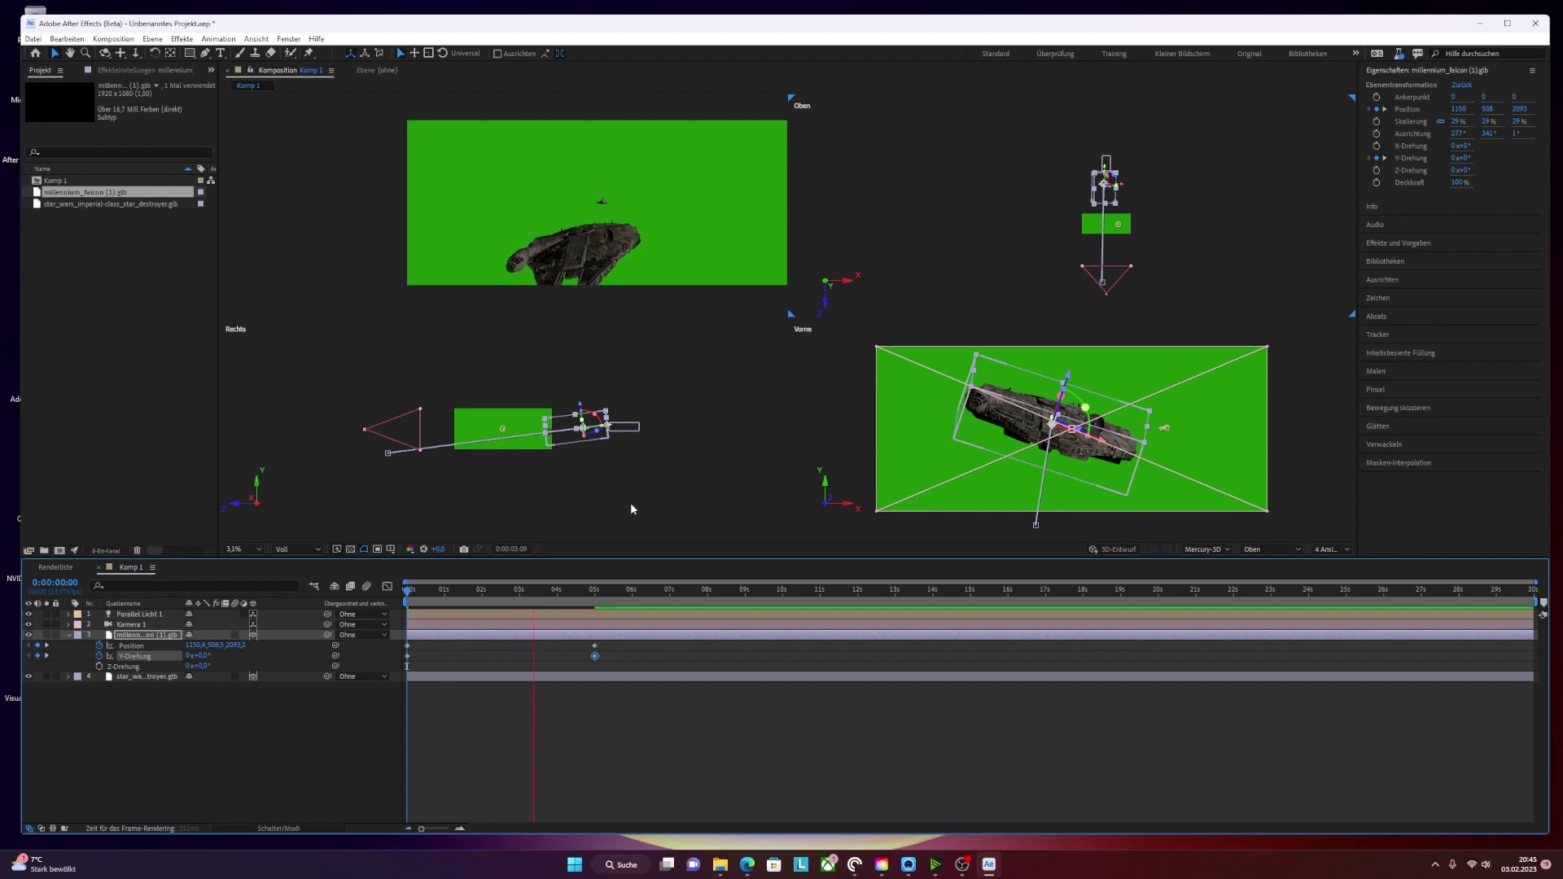
key("space")
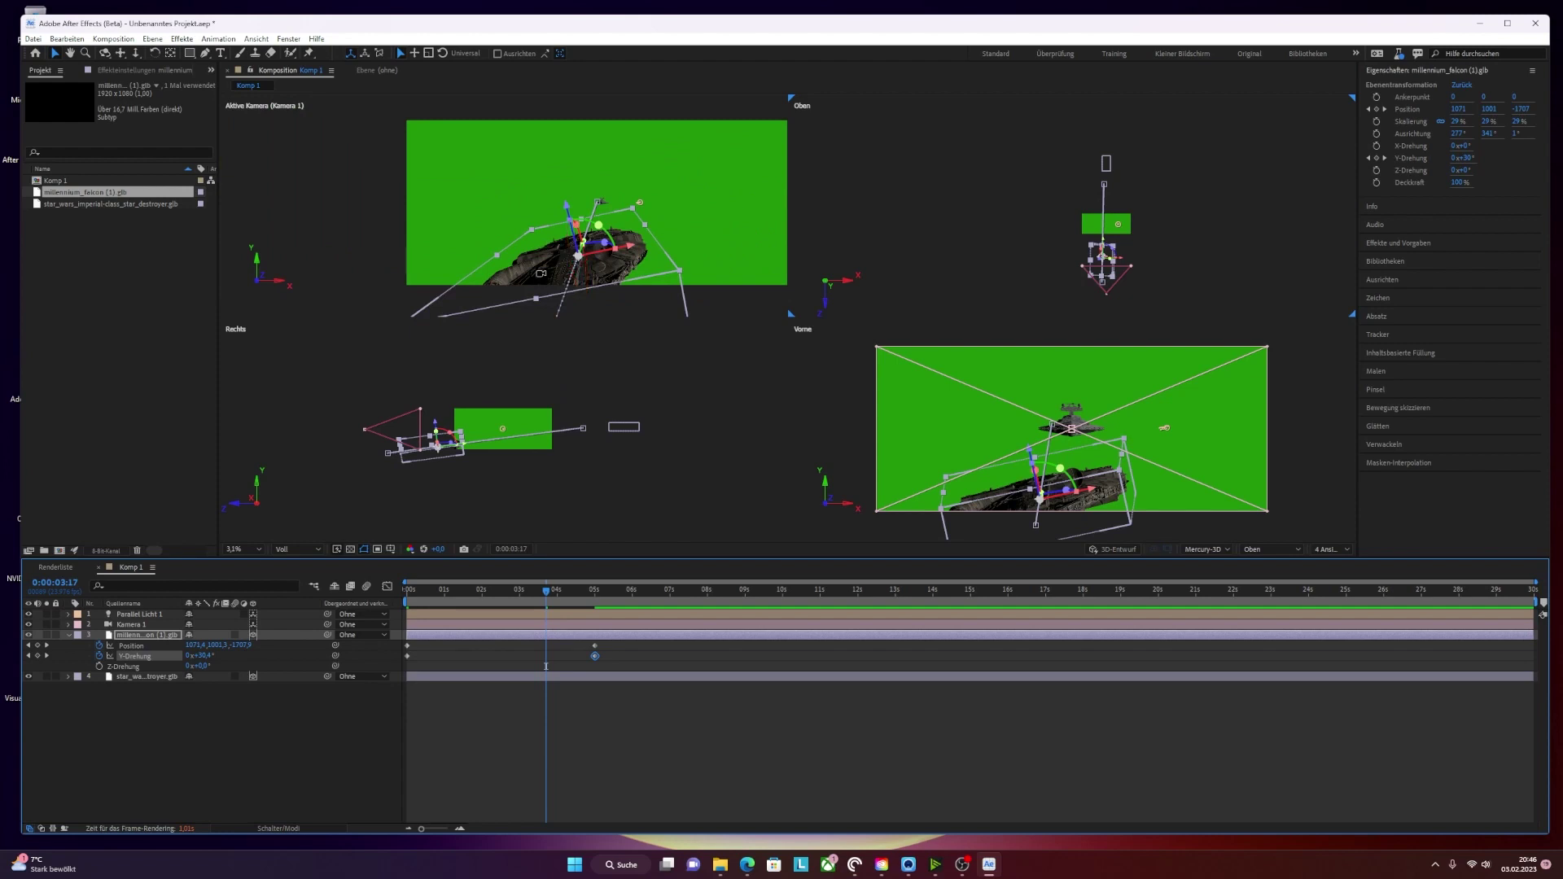
- Create a new light layer of type Umgebung (ambient), named Umgebung Licht 1
scroll(541, 274, "down", 3)
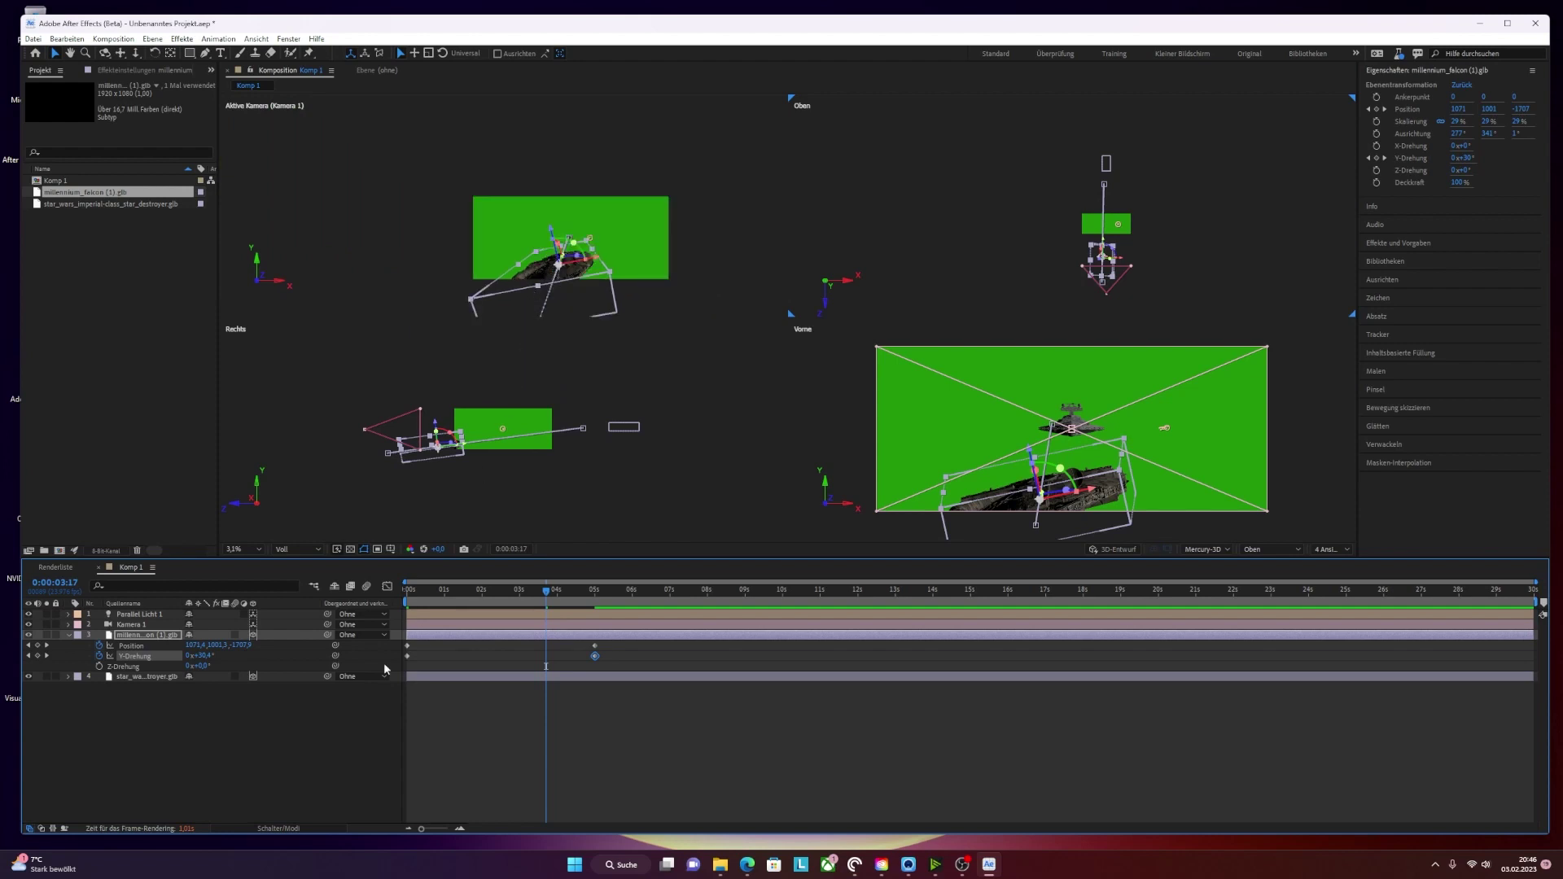
right_click(216, 721)
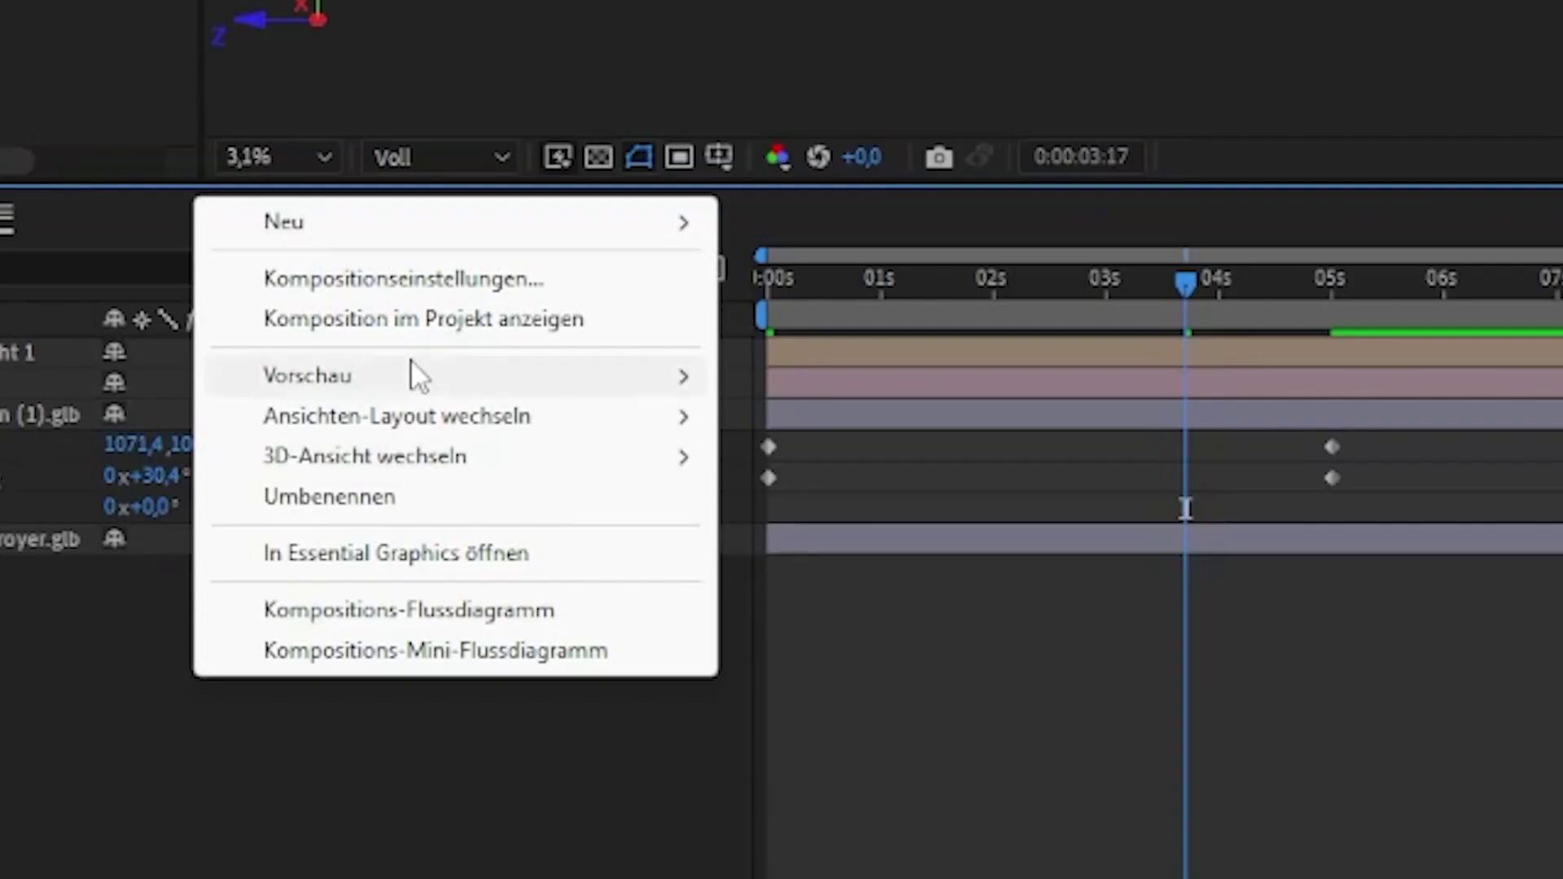
mouse_move(399, 220)
left_click(897, 359)
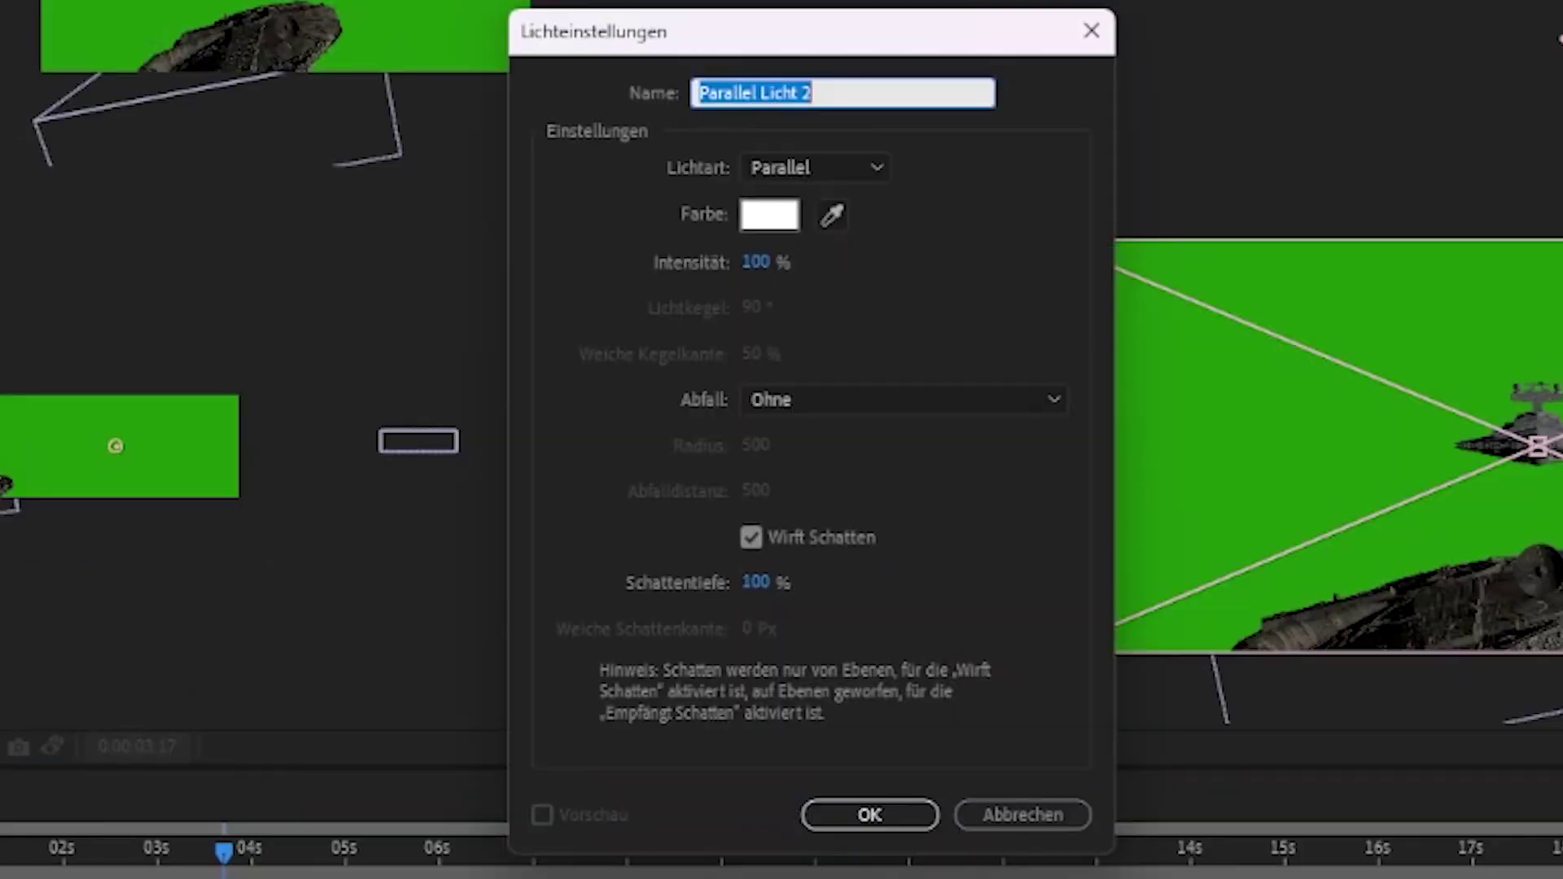
left_click(848, 167)
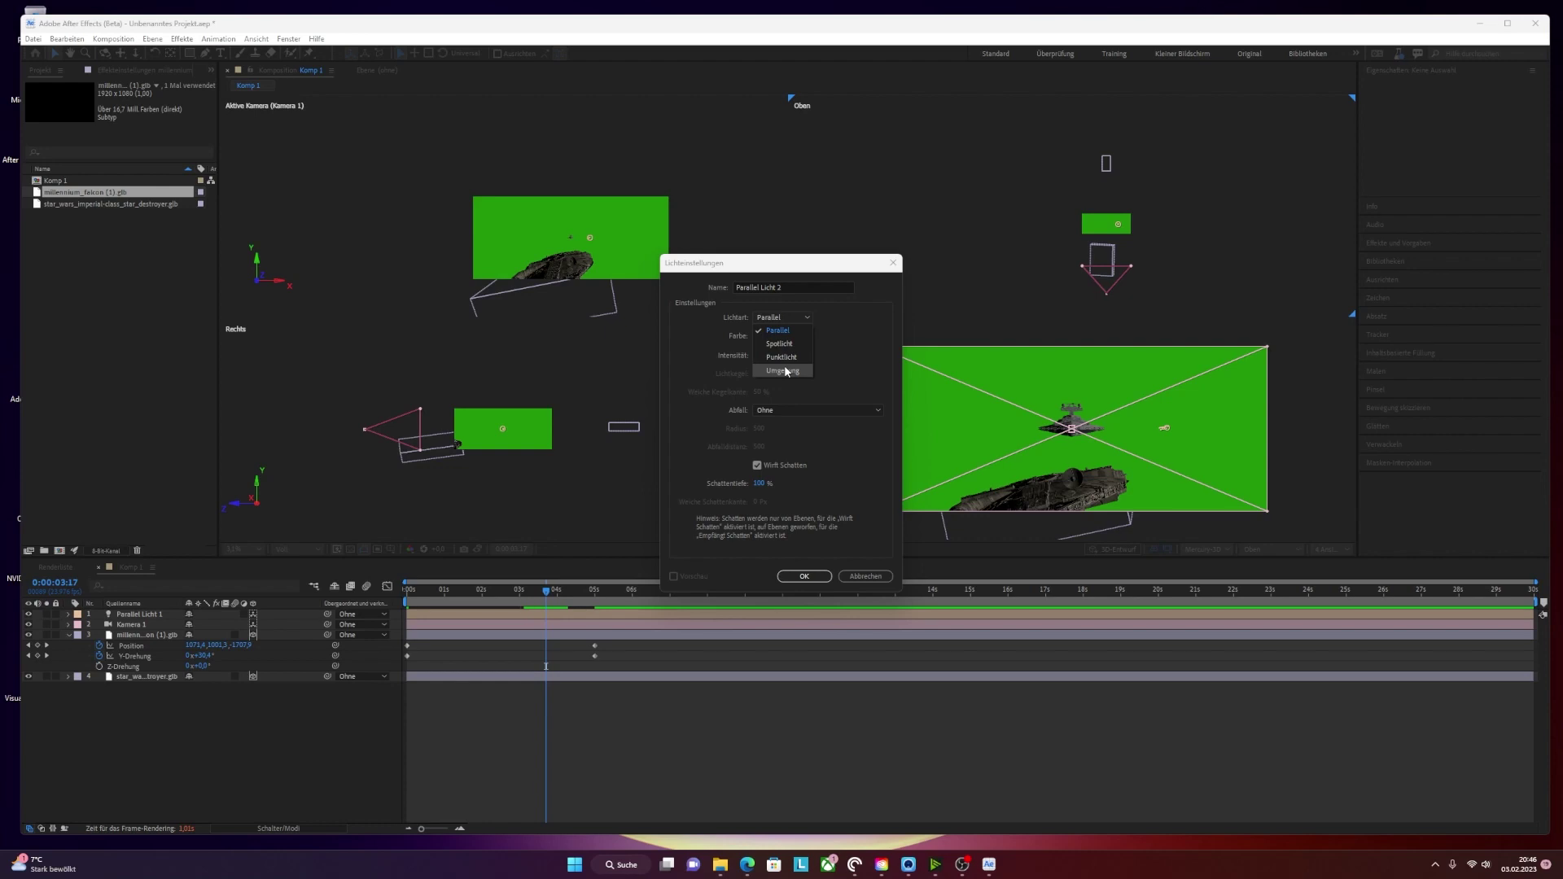
left_click(782, 370)
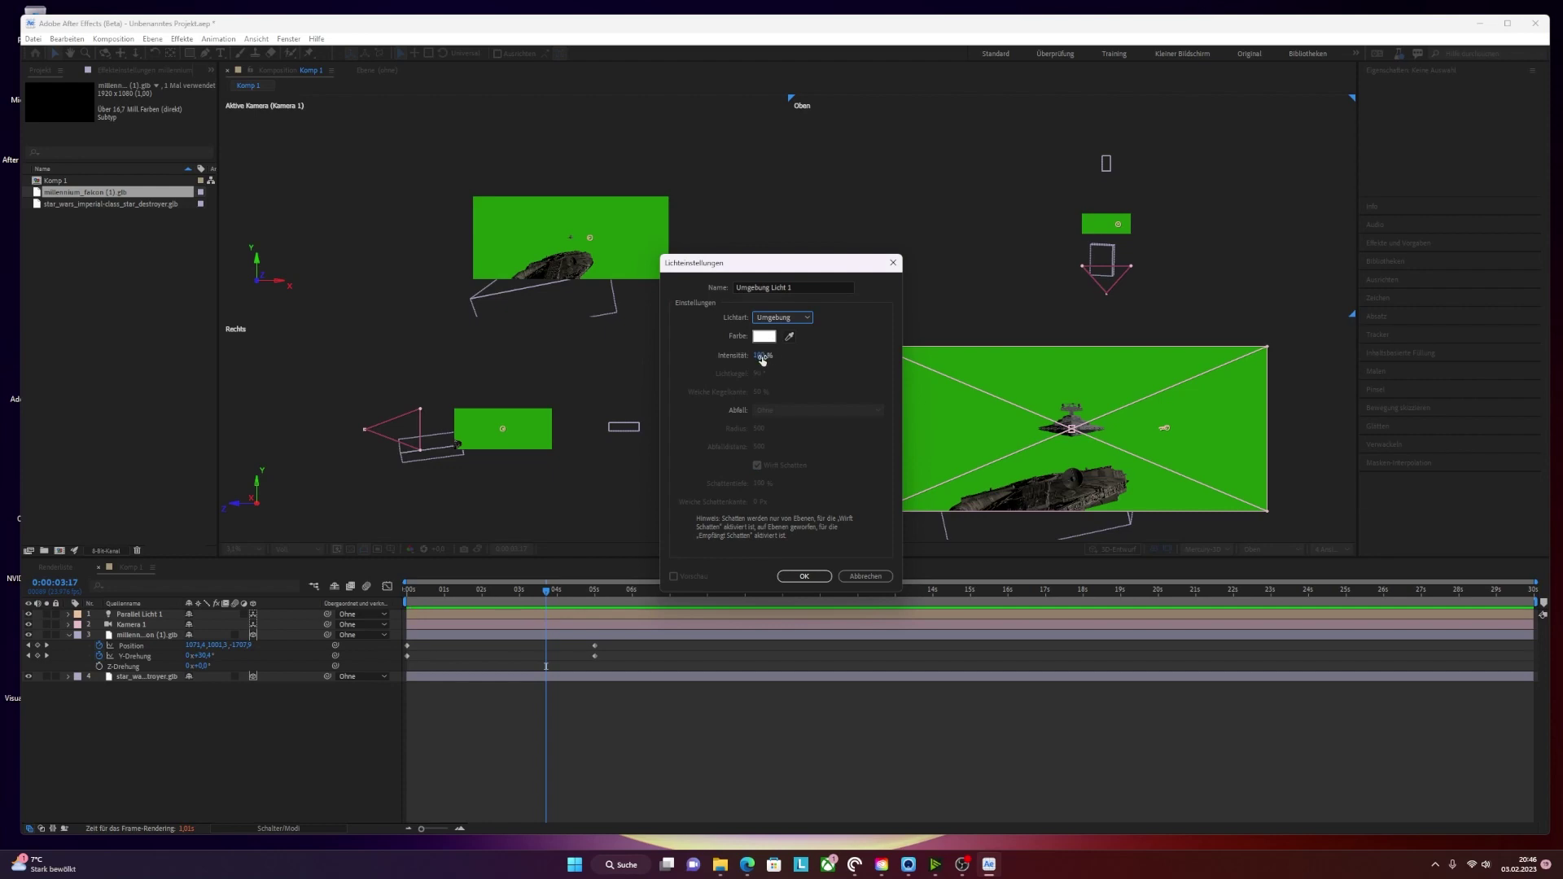
left_click(816, 576)
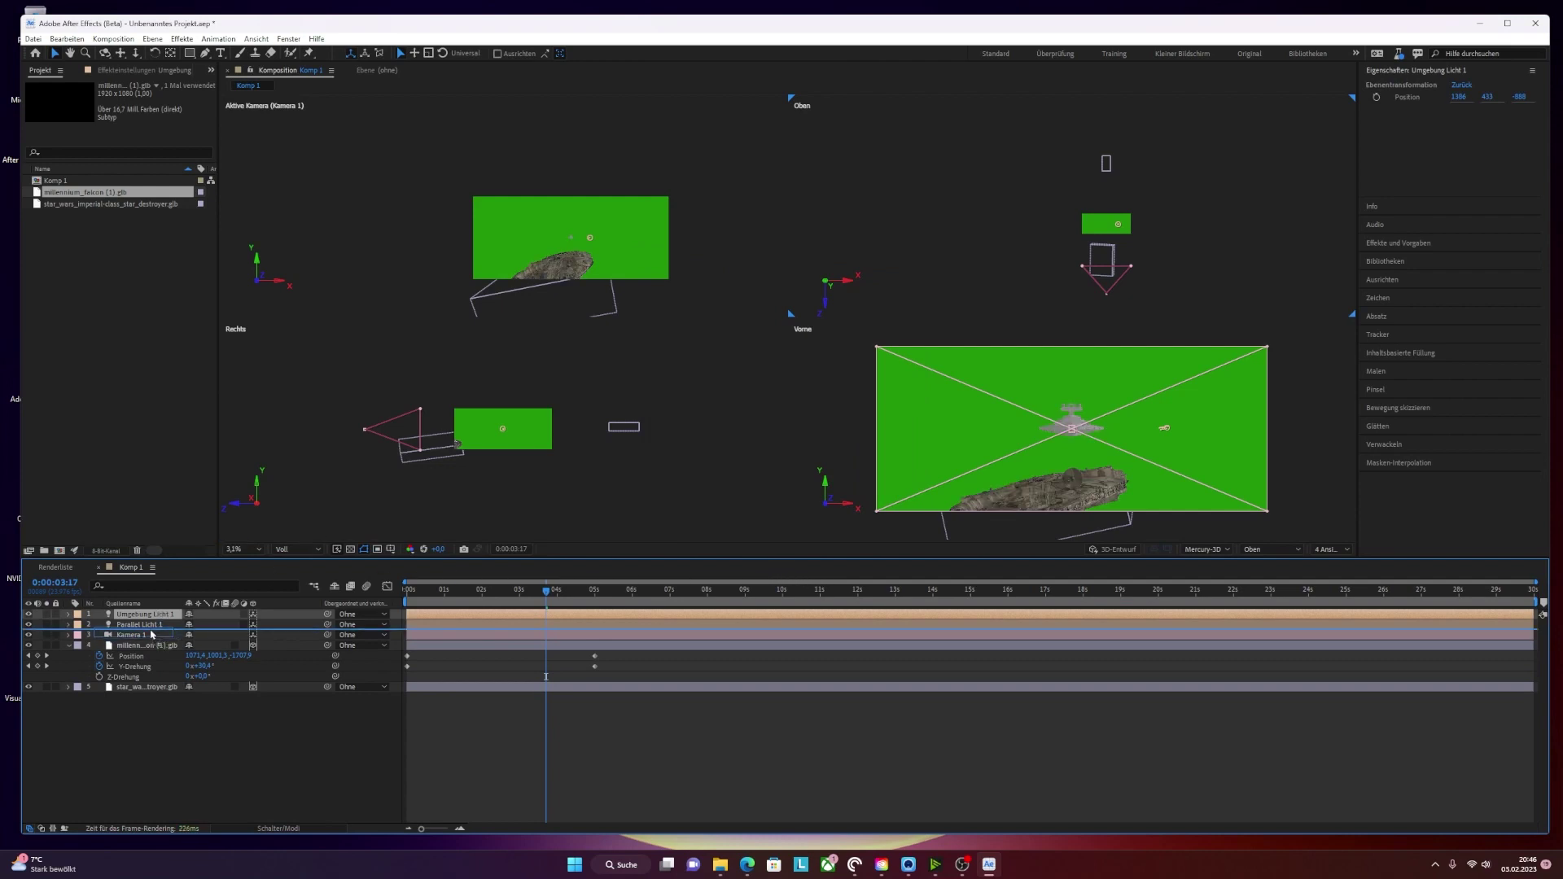
- Move the ambient light below Parallel Licht 1 and jump to 0:00:01:20
key("ctrl+bracketleft")
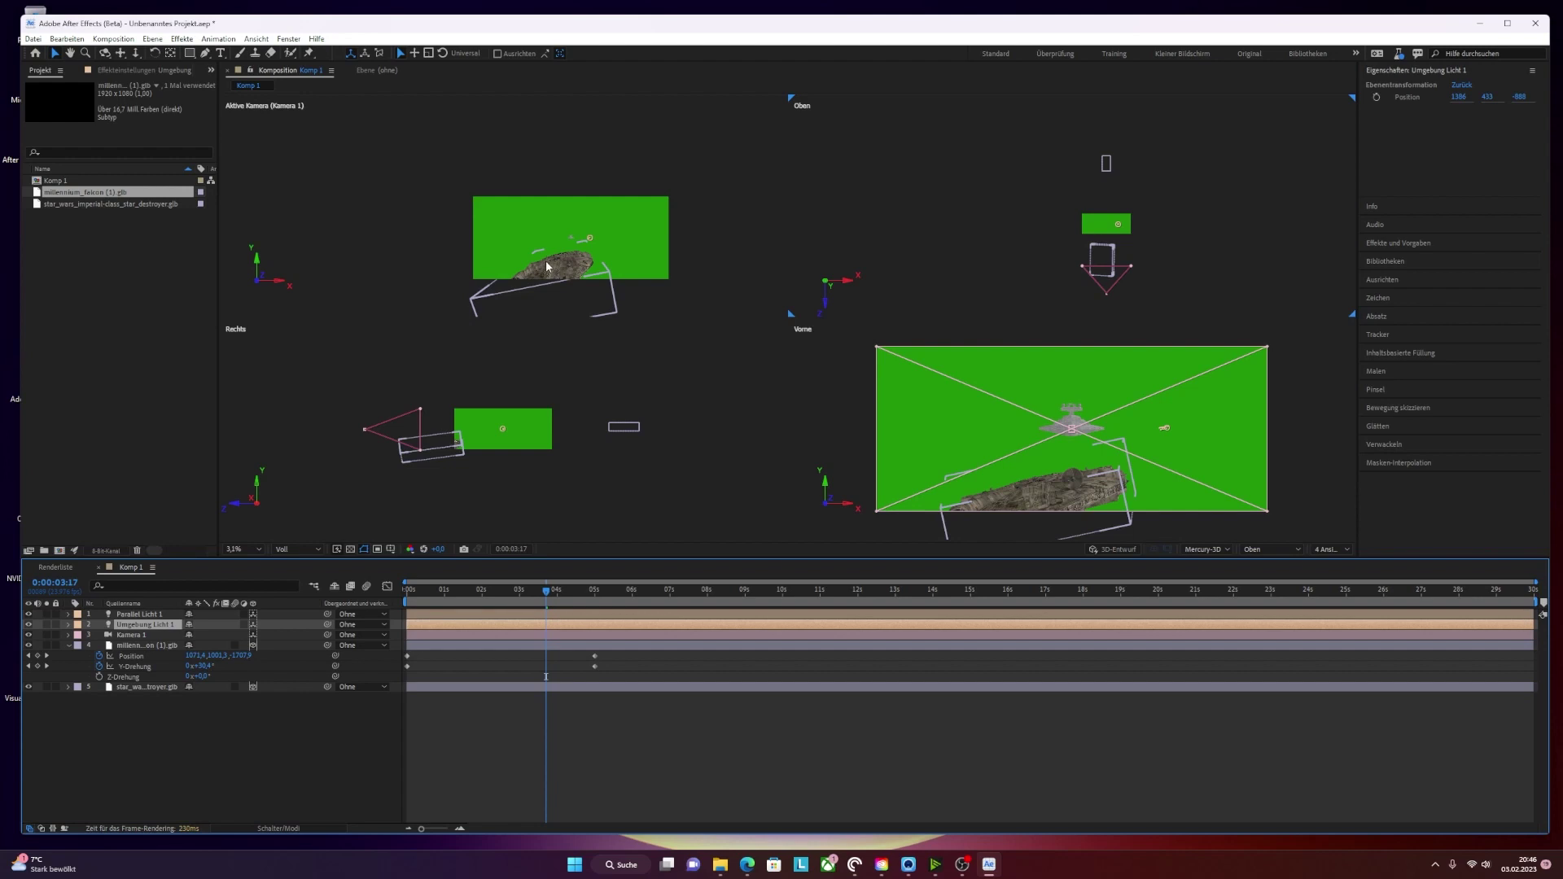
scroll(545, 271, "up", 3)
scroll(542, 271, "up", 3)
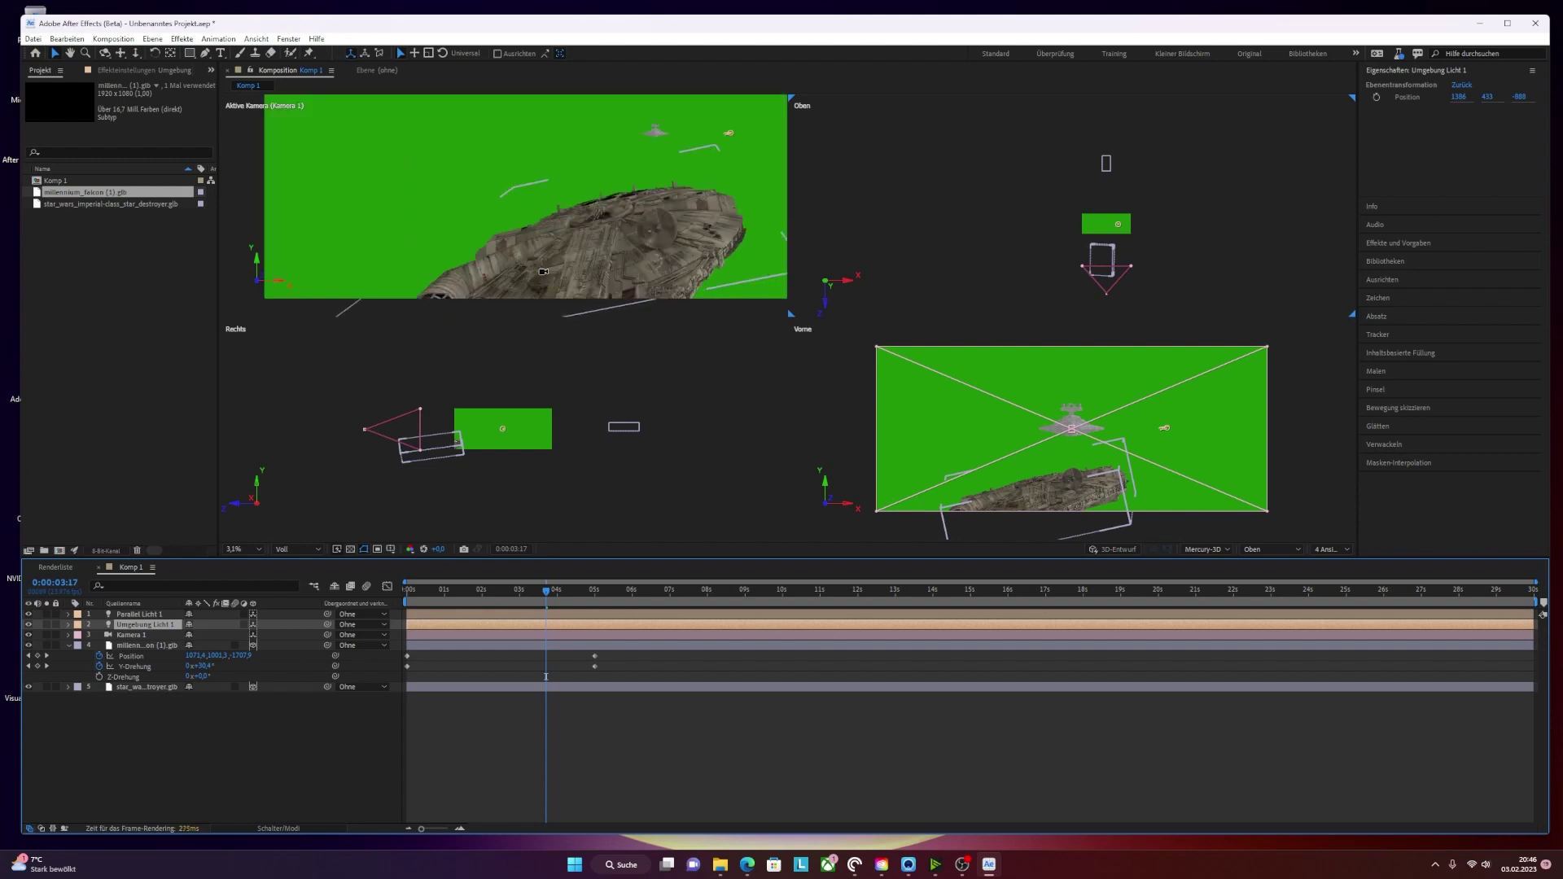
left_click(477, 592)
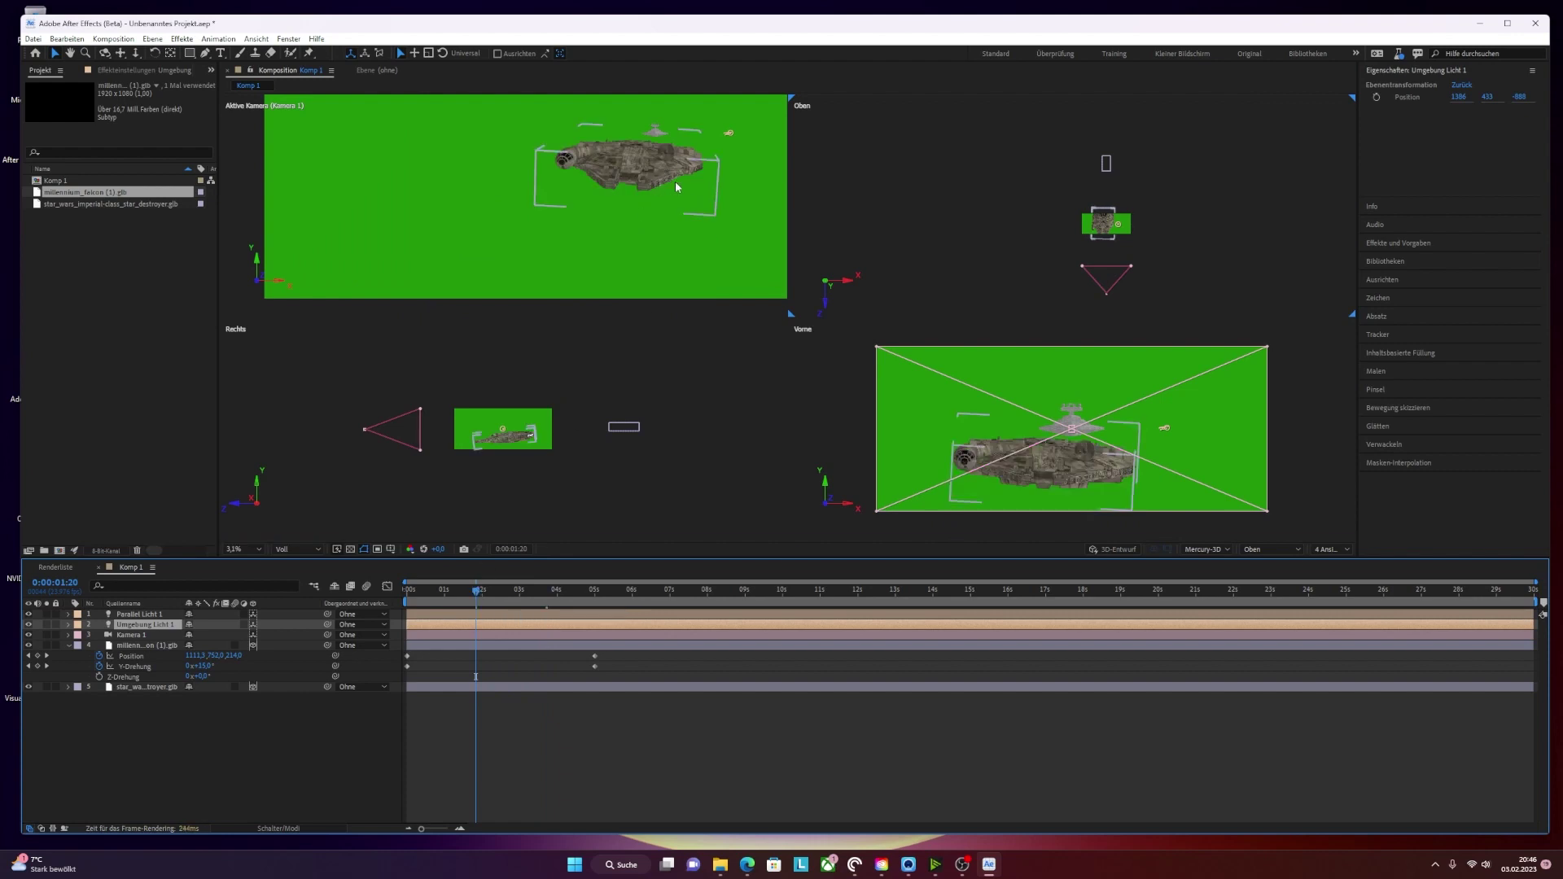
- Reopen the Lichteinstellungen of Umgebung Licht 1 with Ctrl+Shift+Y
double_click(131, 624)
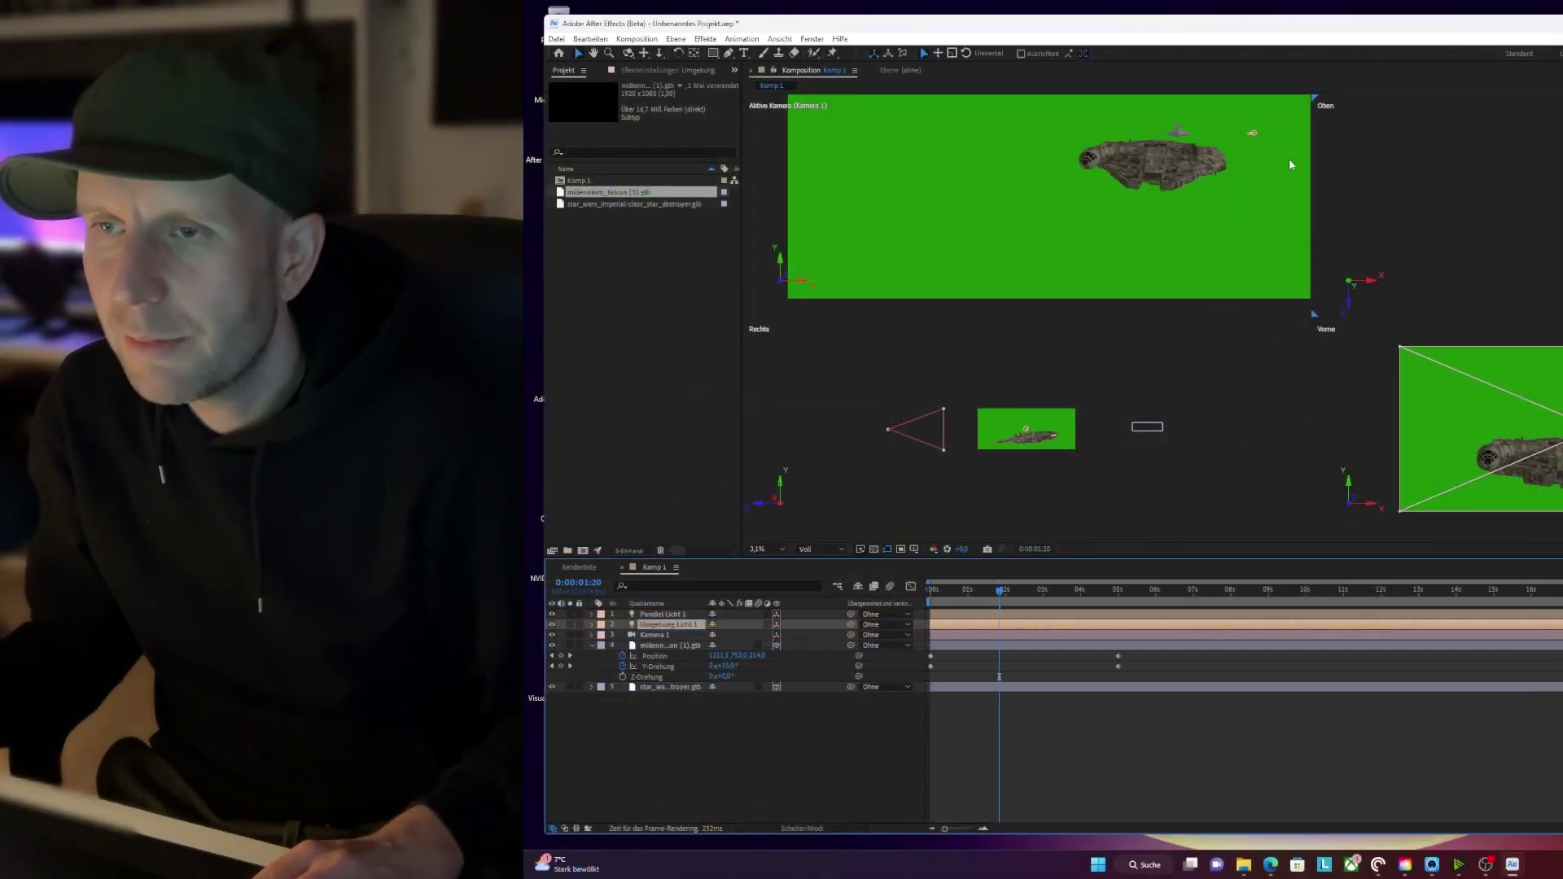
left_click(1153, 150)
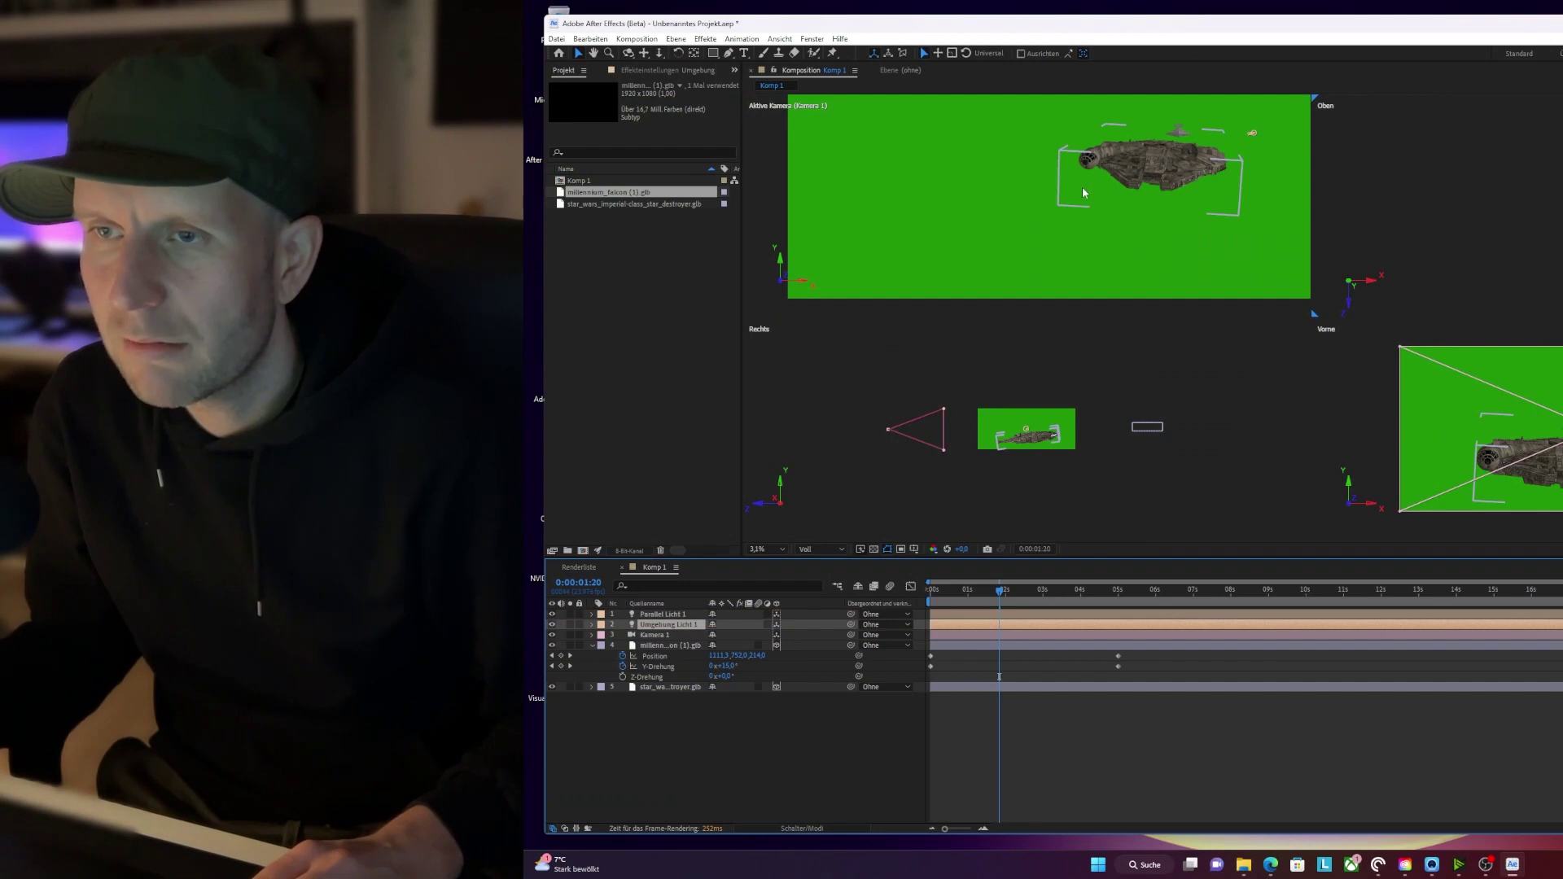
left_click(1063, 367)
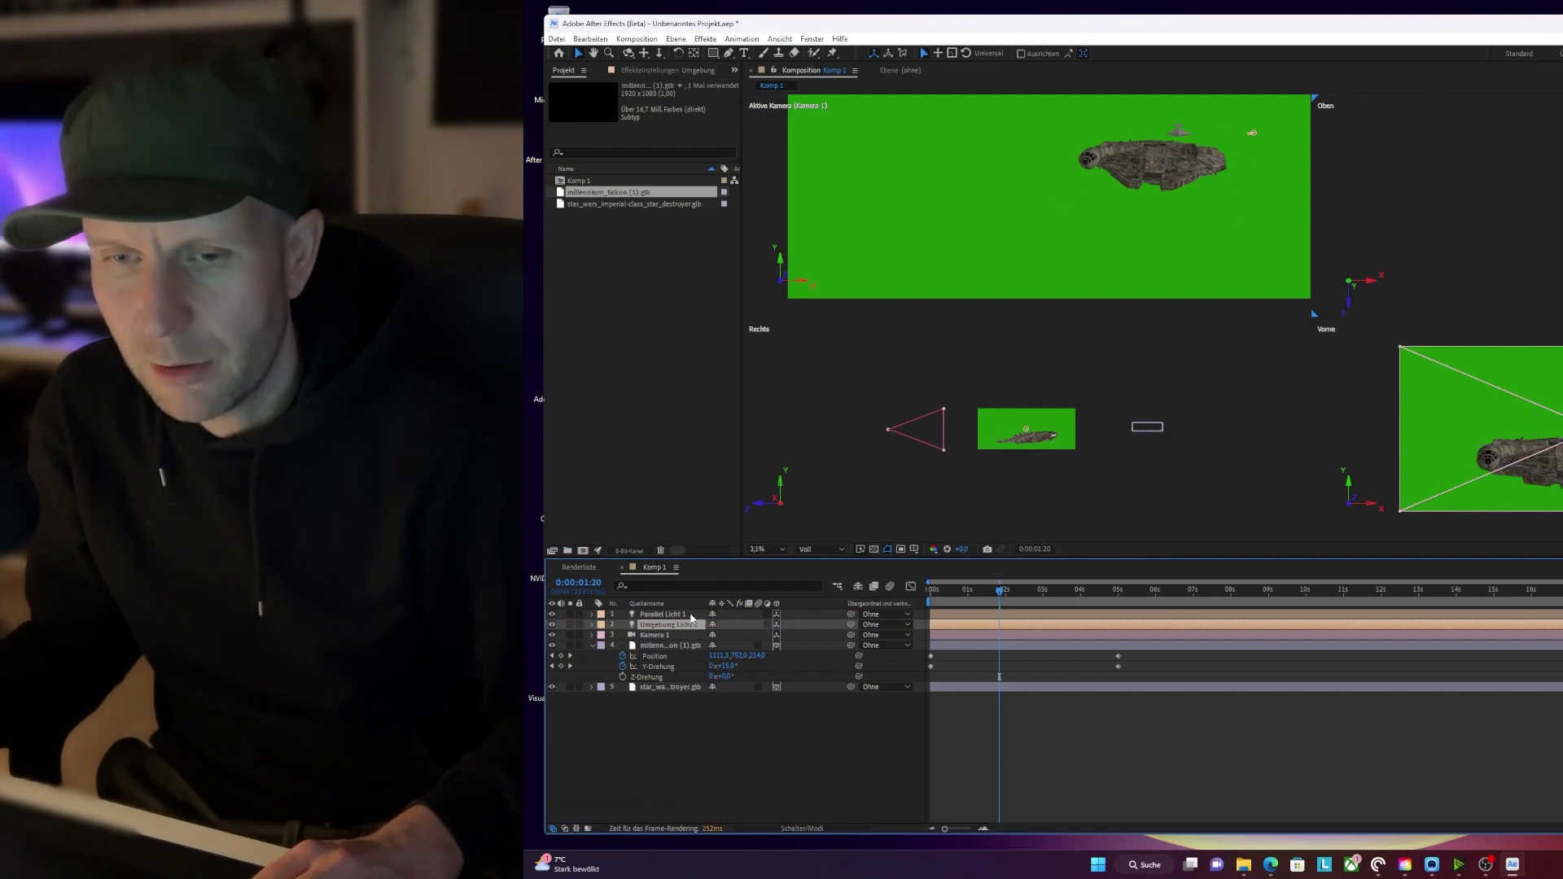
key("ctrl+shift+y")
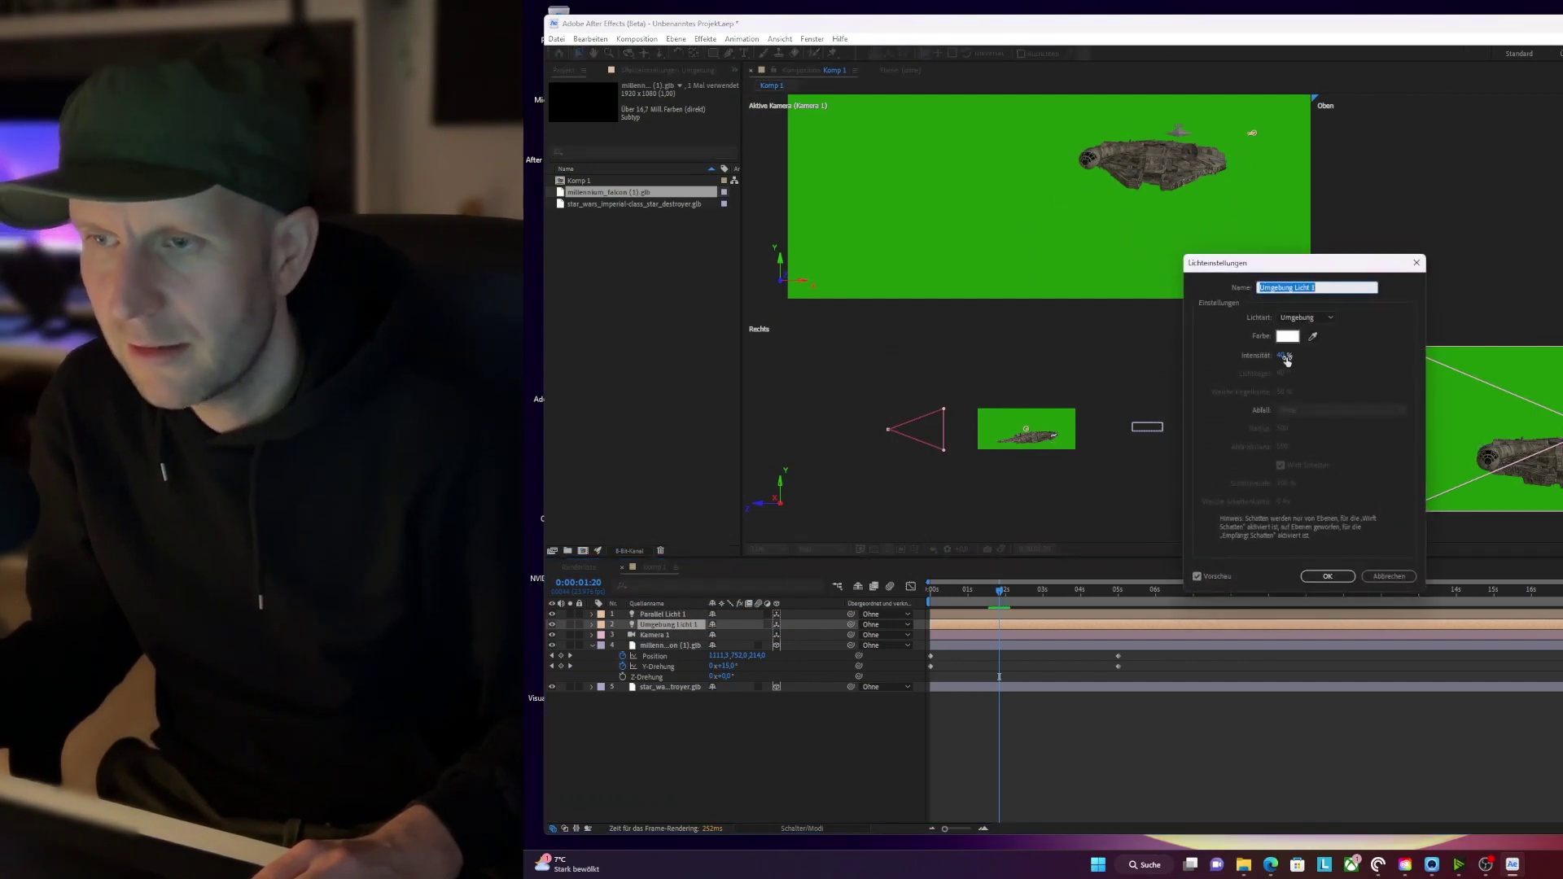
- Set the ambient light's Intensität to 2 and scrub around 3 seconds to check the Falcon
left_click(1283, 354)
type("2")
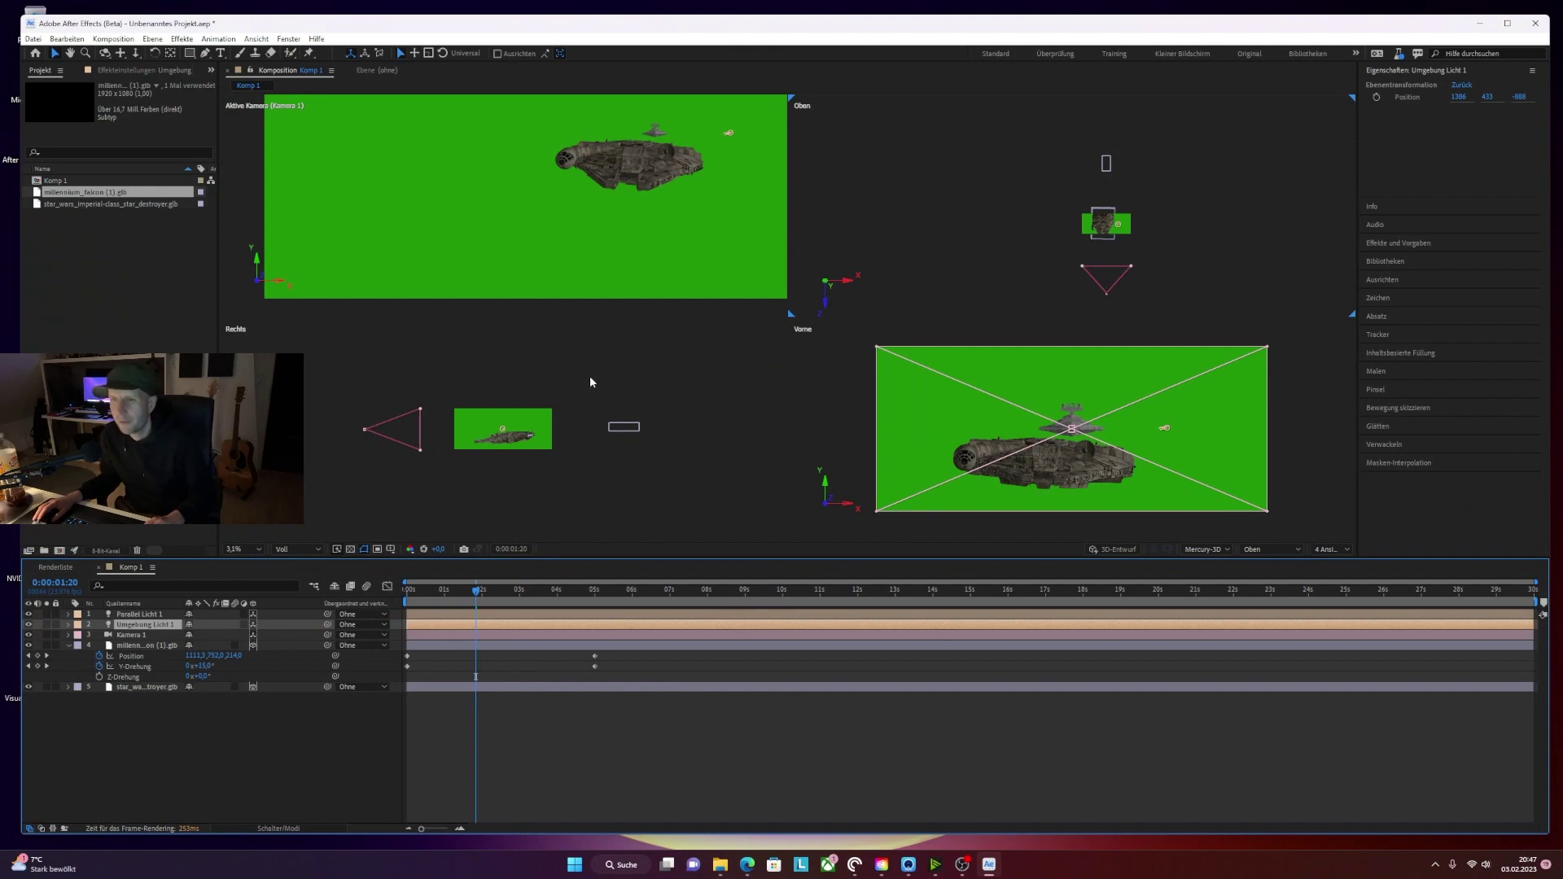
left_click(527, 590)
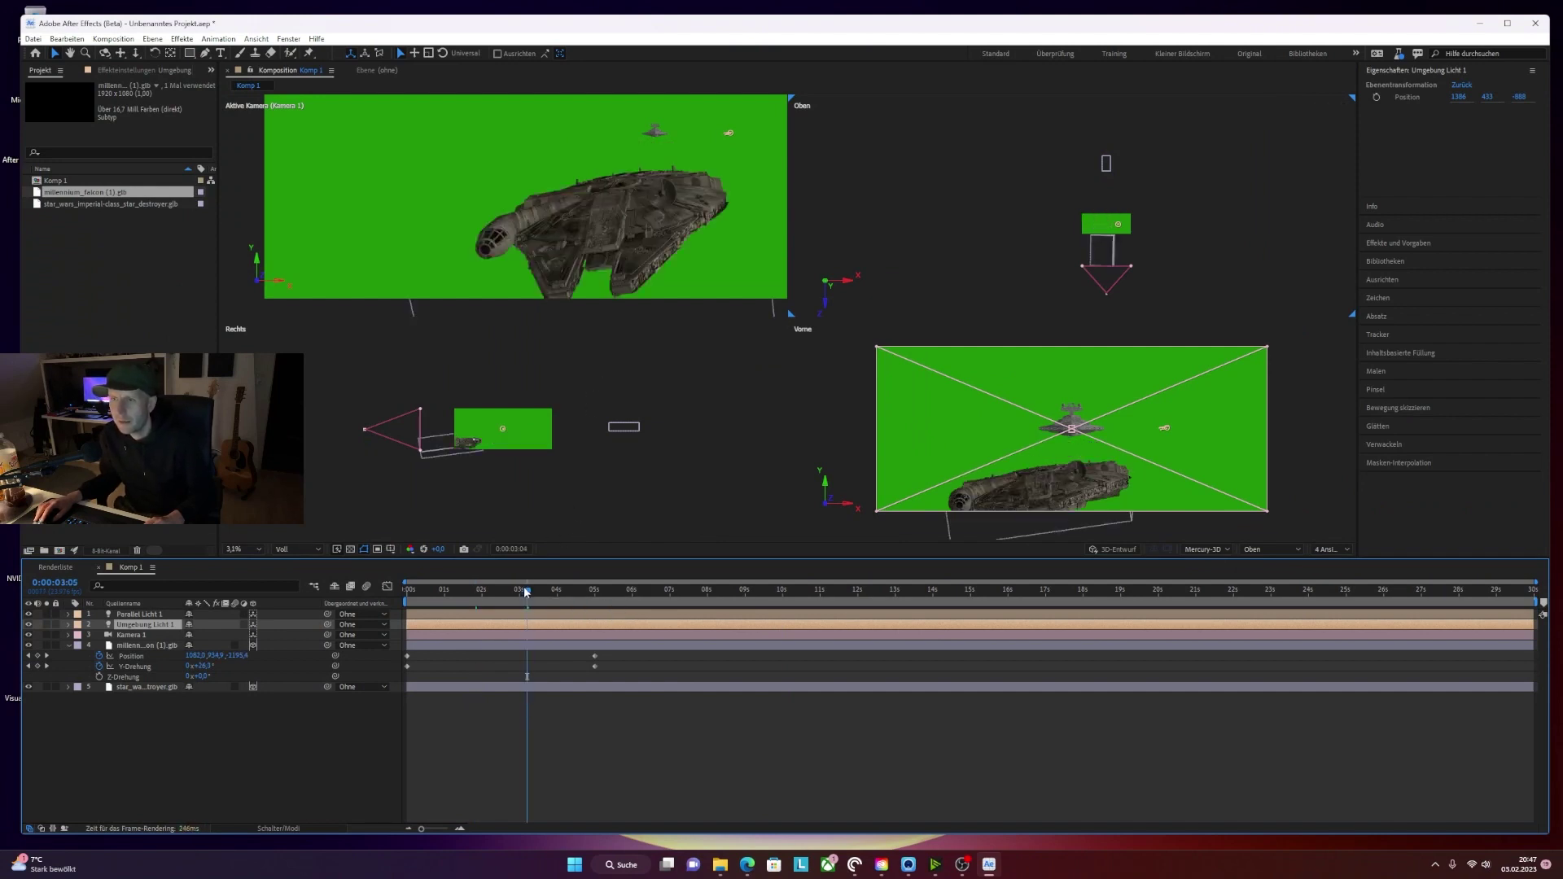
mouse_move(528, 590)
left_mouse_down()
mouse_move(447, 591)
mouse_move(571, 592)
left_mouse_up()
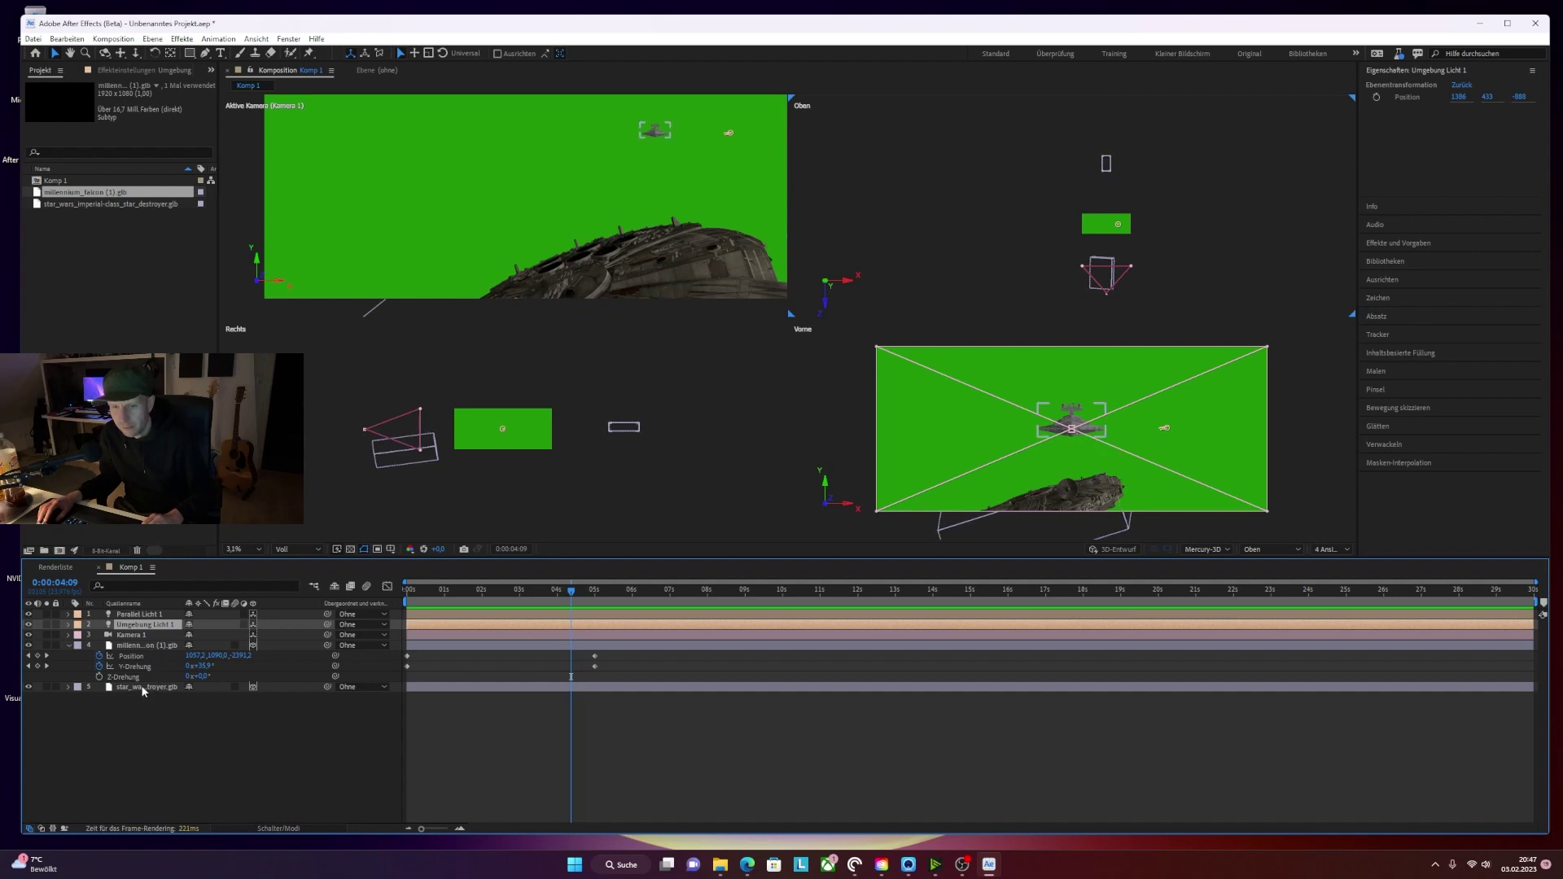
- Keyframe the star destroyer's Position at the start and at 0:00:05:02, moving Z from 3520 to 2944
left_click(143, 688)
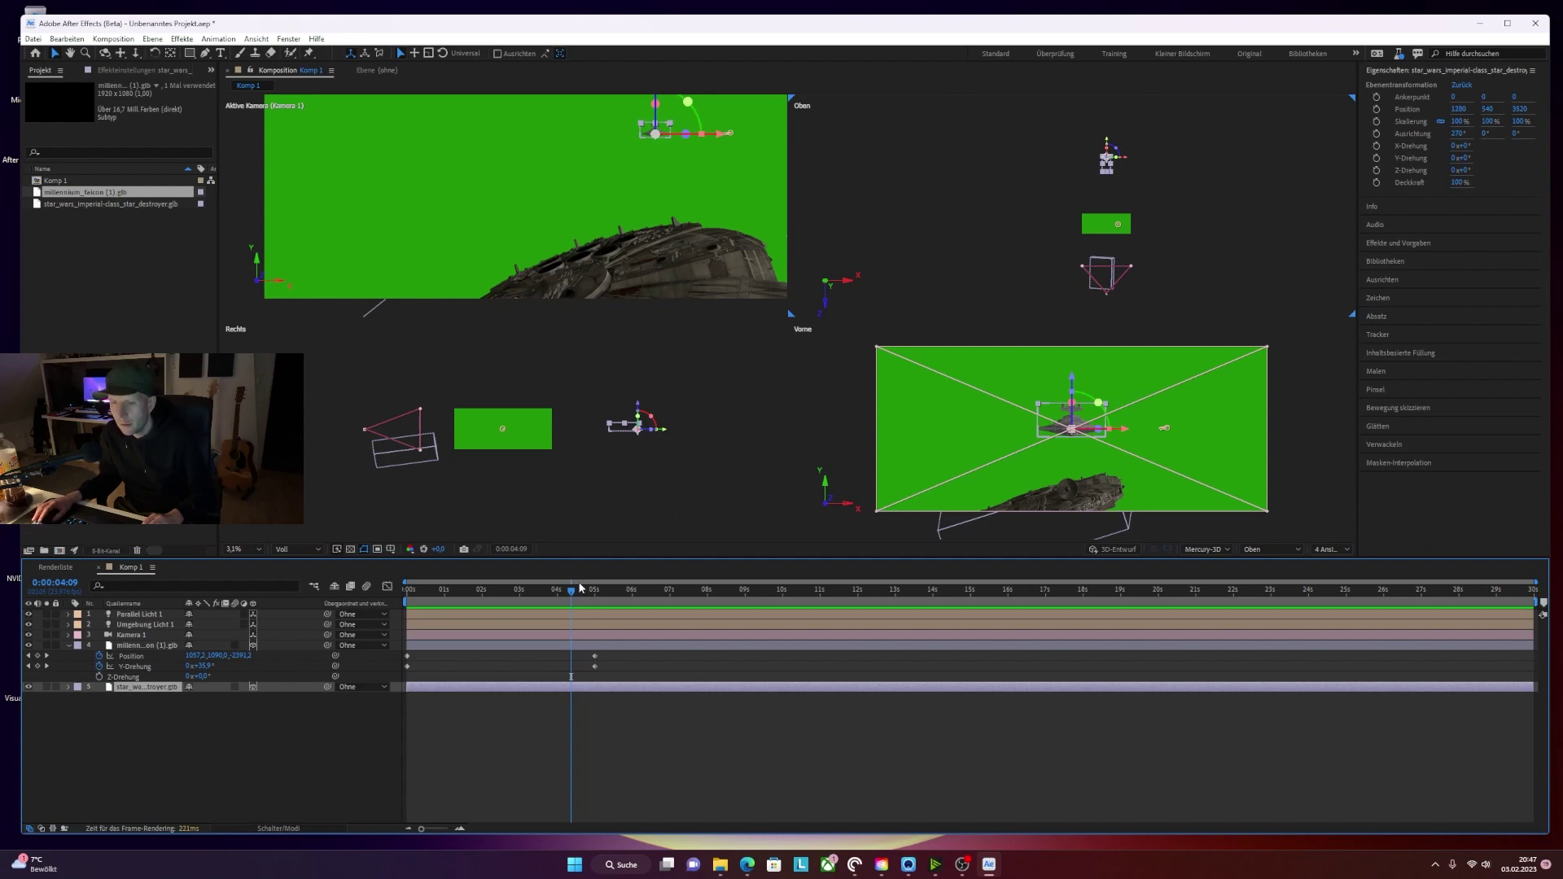
left_click_drag(572, 590, 316, 553)
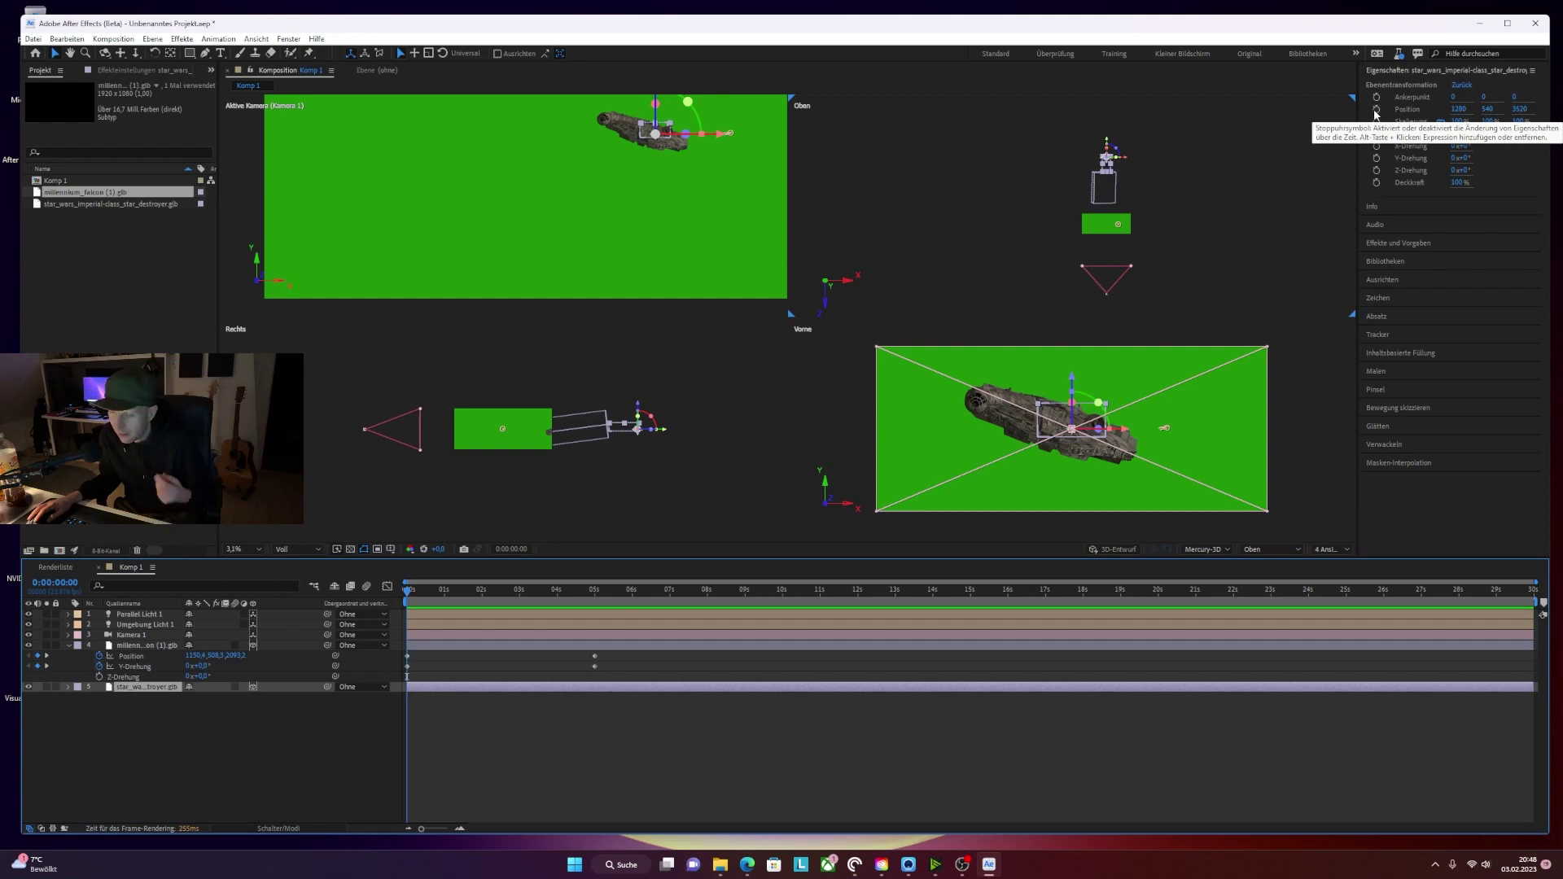
left_click(1375, 110)
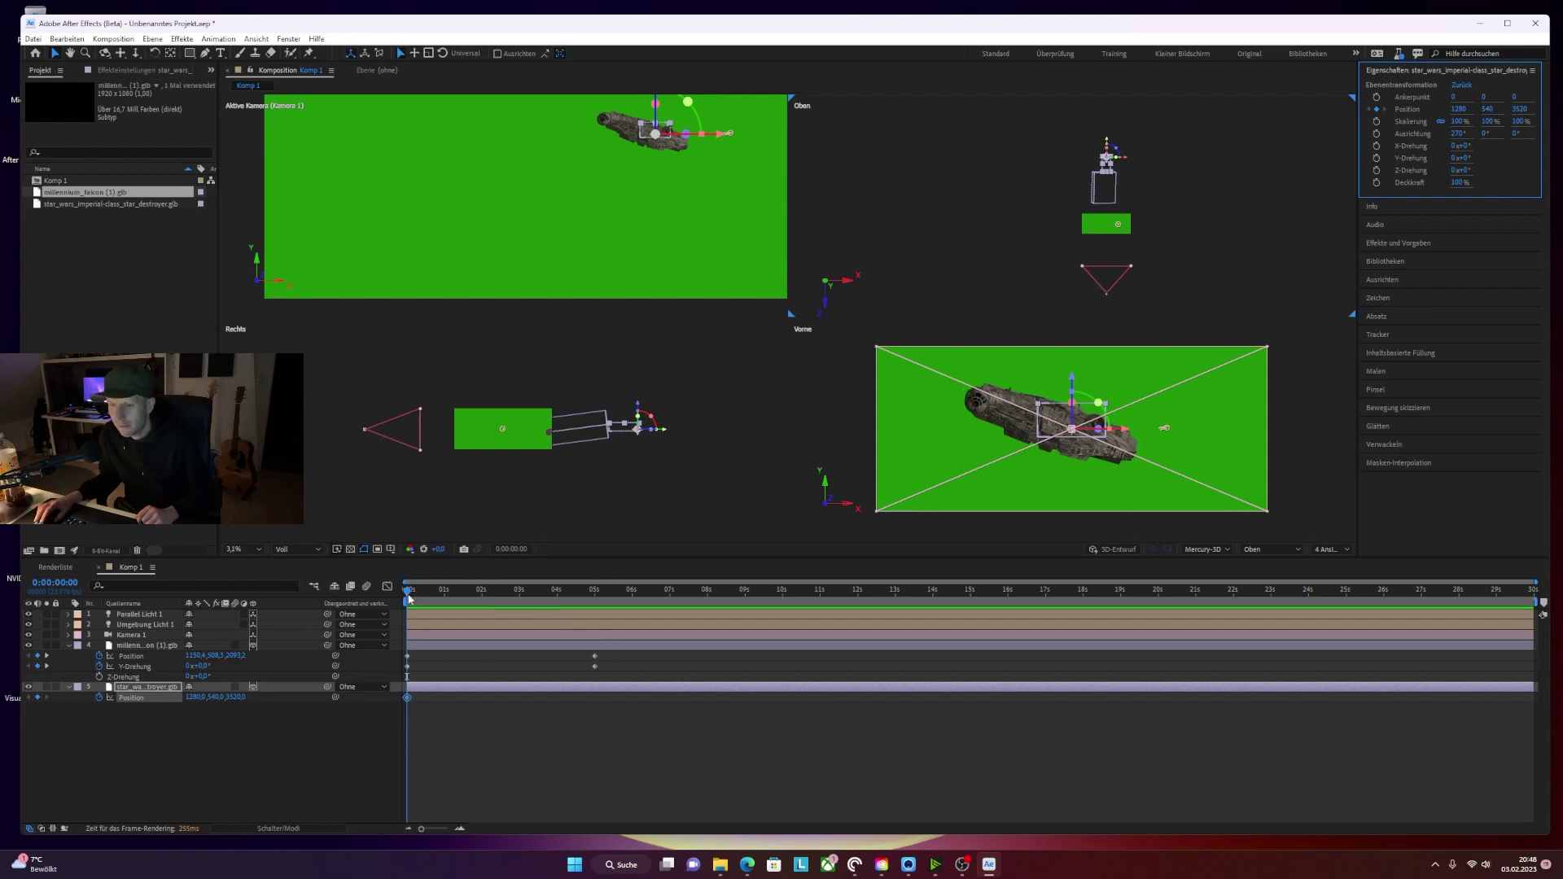
left_click_drag(410, 597, 606, 591)
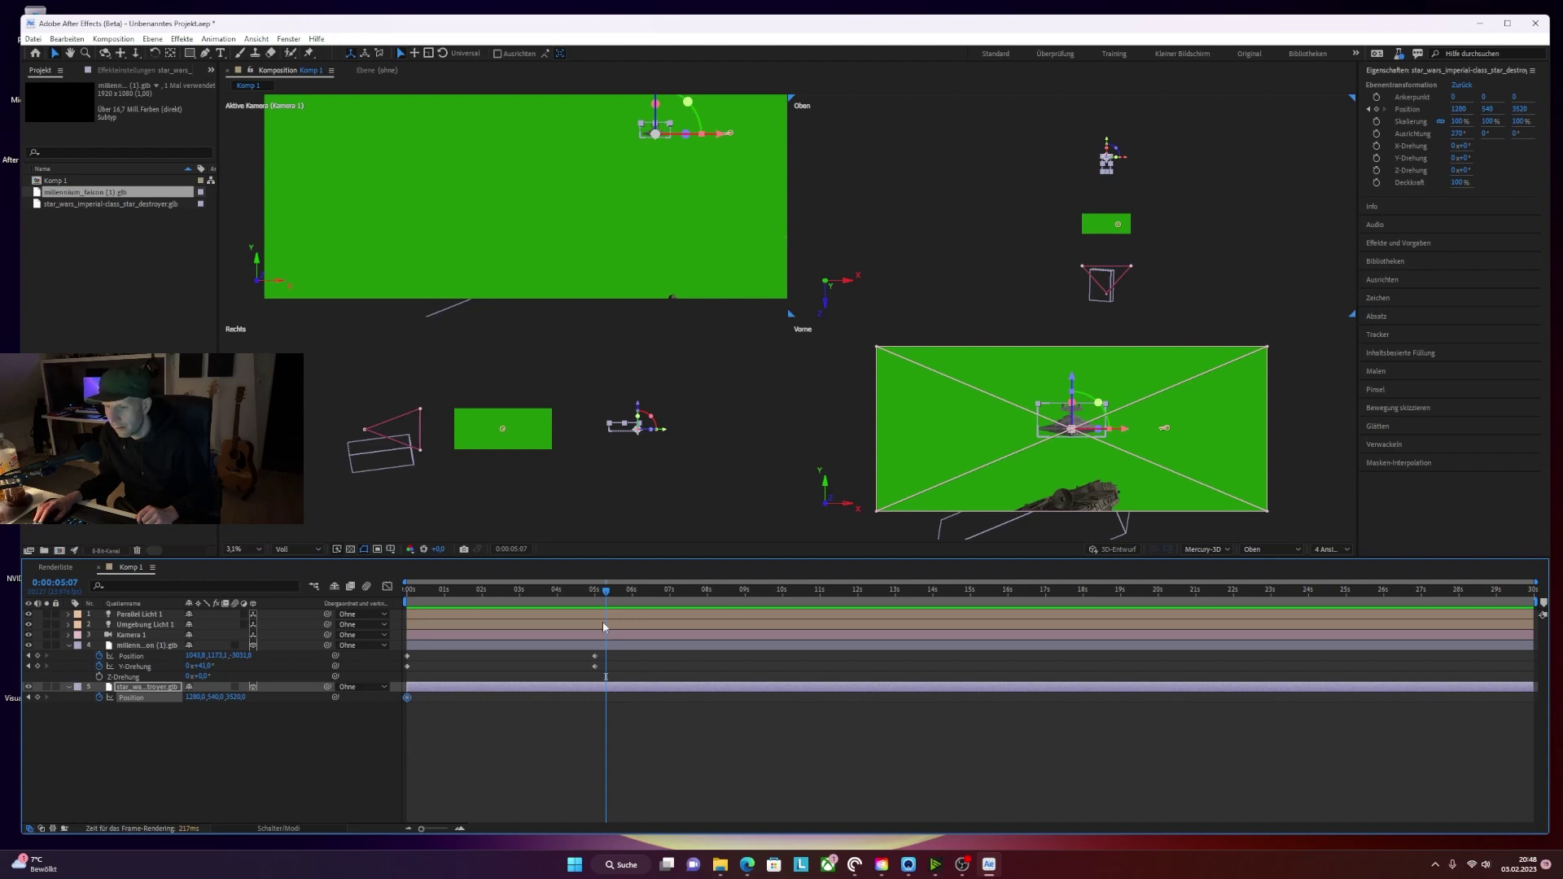
left_click_drag(607, 596, 598, 592)
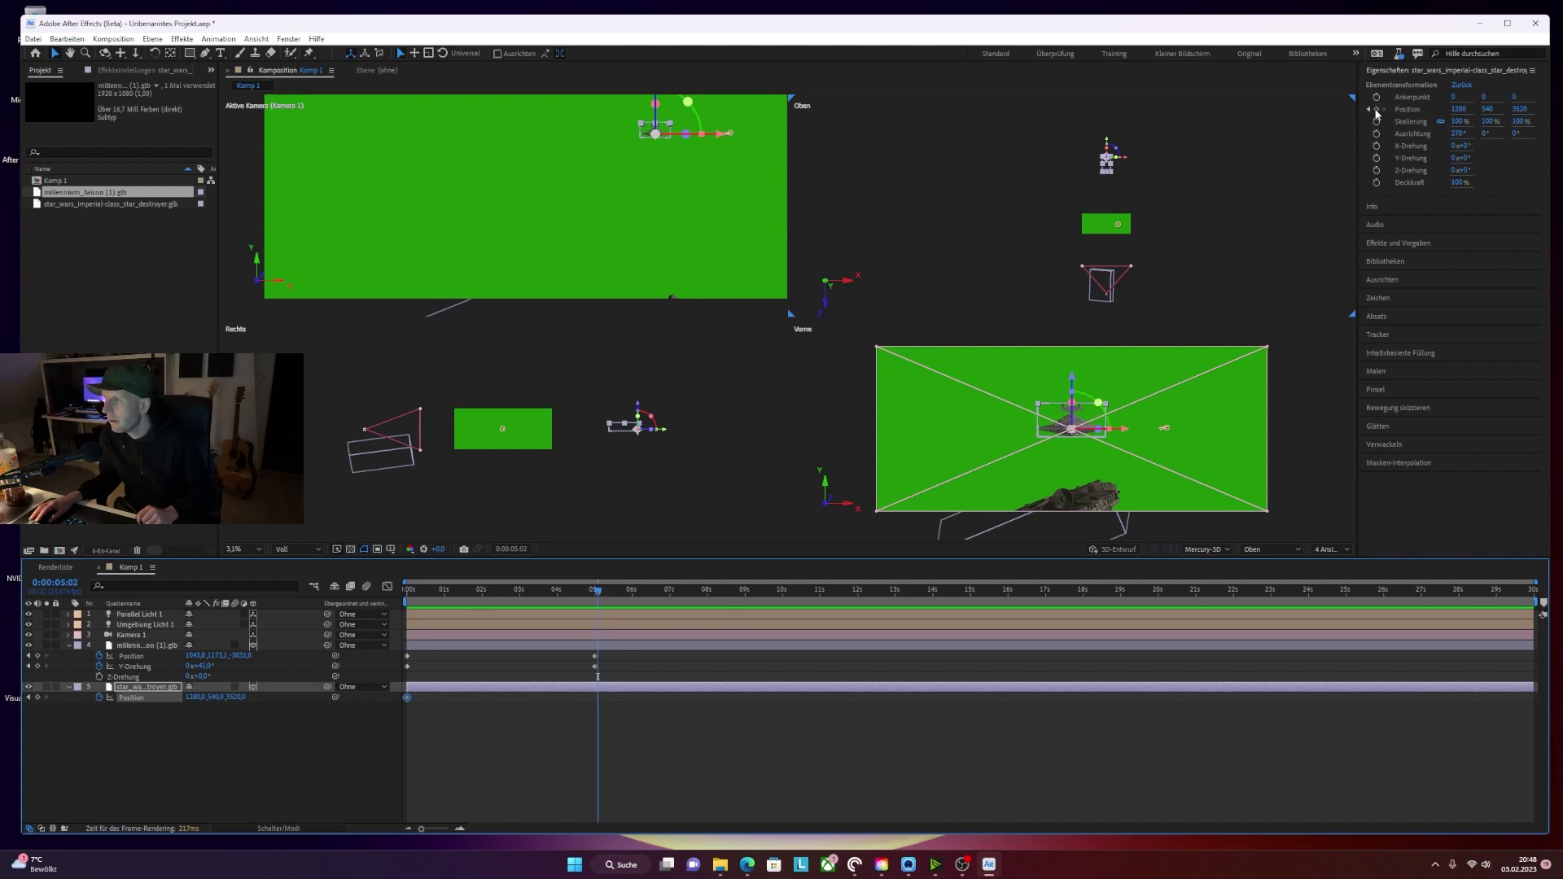
left_click(1377, 109)
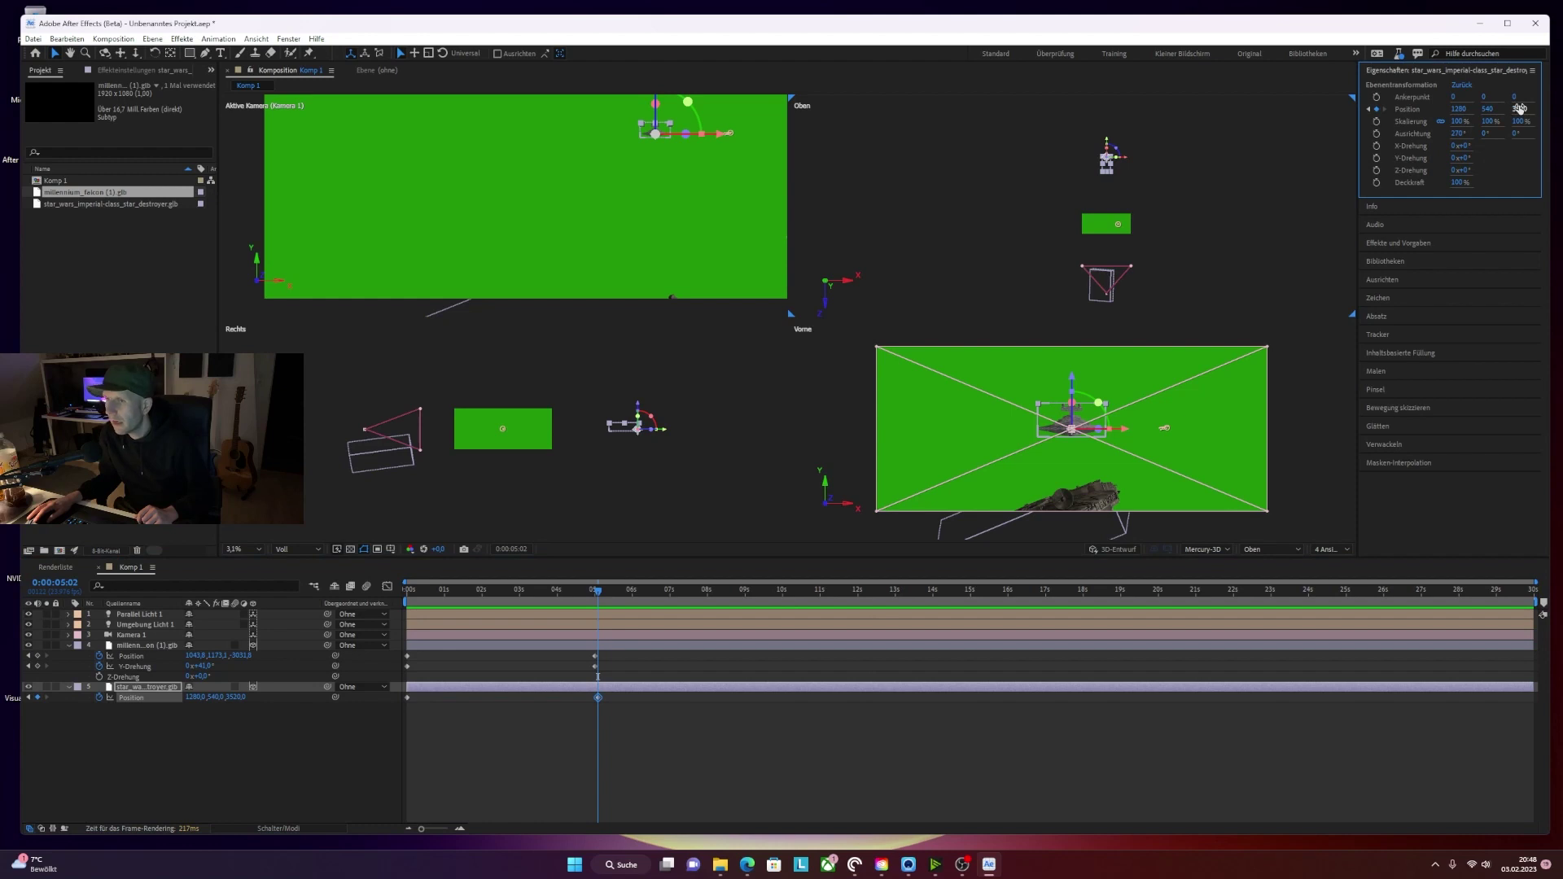
left_click(1519, 108)
left_click_drag(1107, 141, 1107, 155)
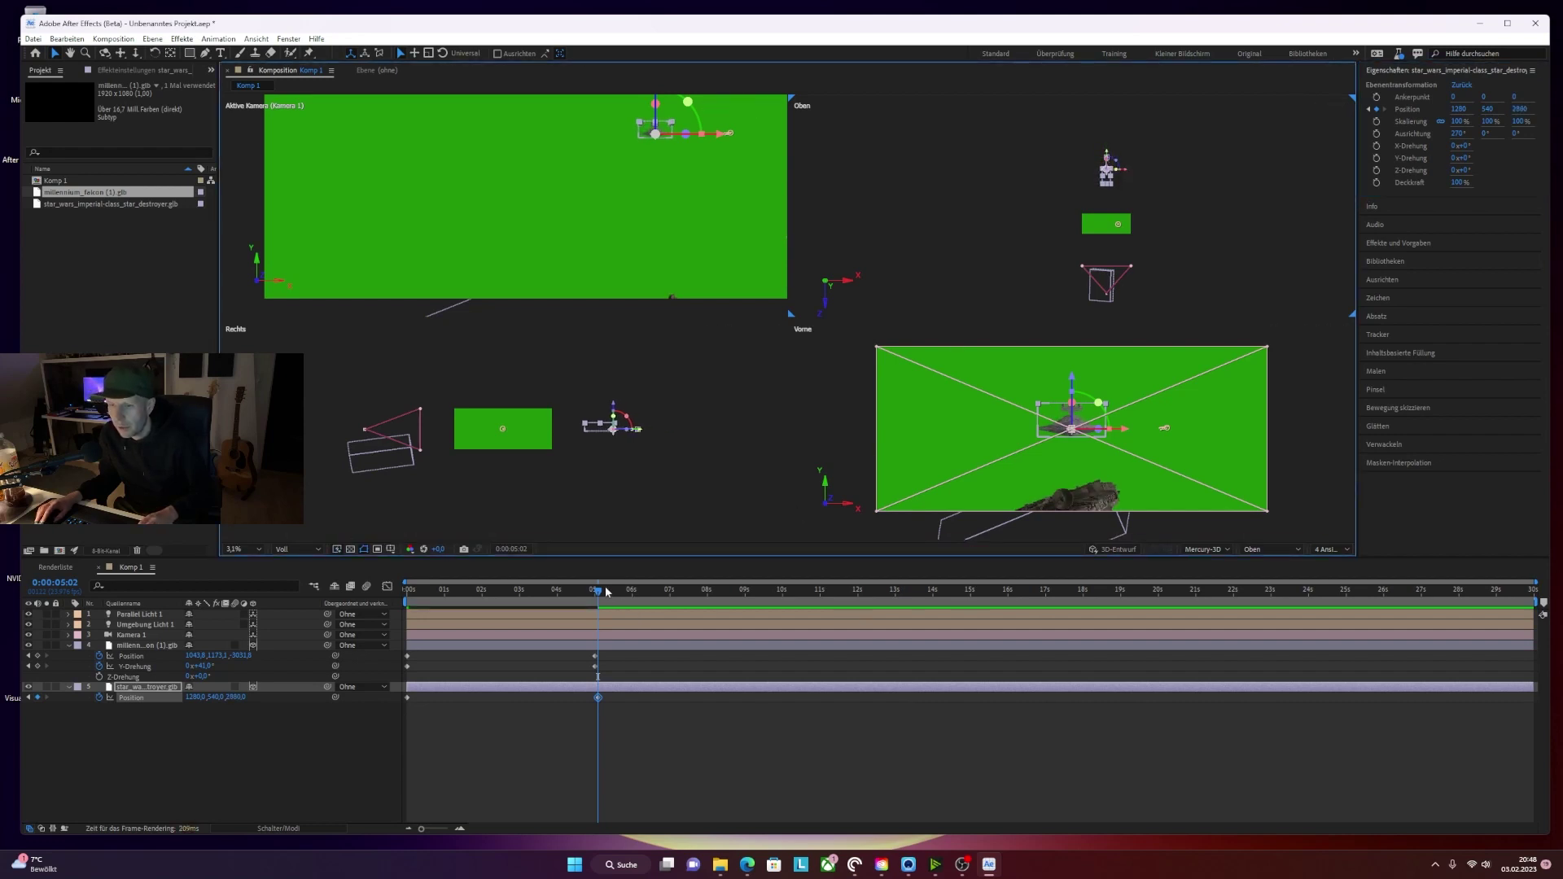
- Return to early in the animation and center the Falcon in the camera view
mouse_move(607, 592)
left_mouse_down()
mouse_move(450, 591)
mouse_move(587, 549)
mouse_move(485, 534)
mouse_move(576, 531)
mouse_move(337, 550)
left_mouse_up()
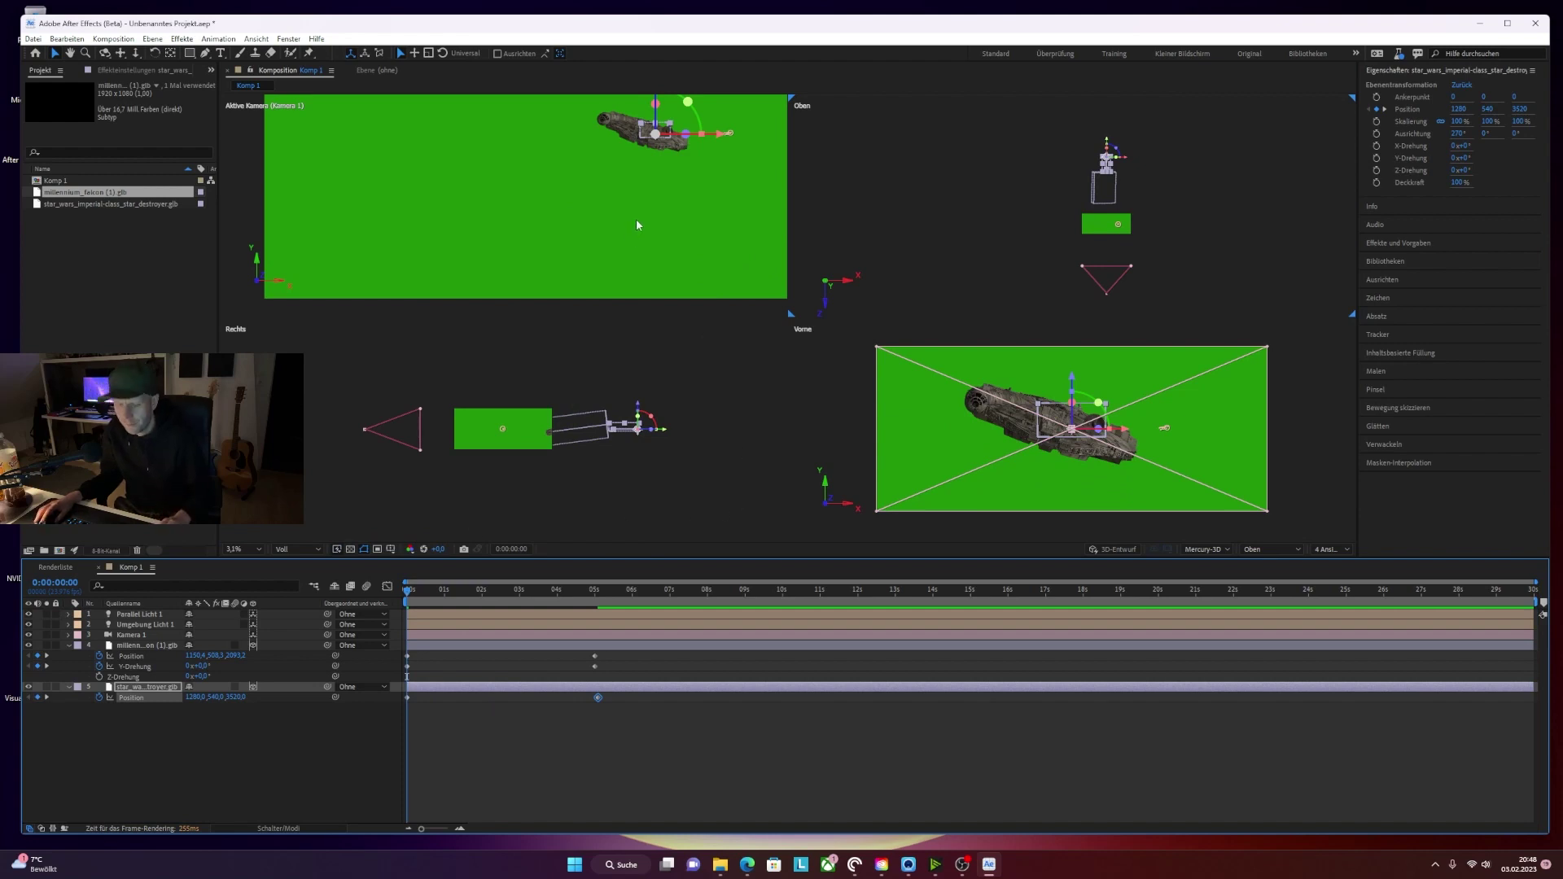
scroll(632, 206, "up", 2)
left_click_drag(502, 255, 481, 262)
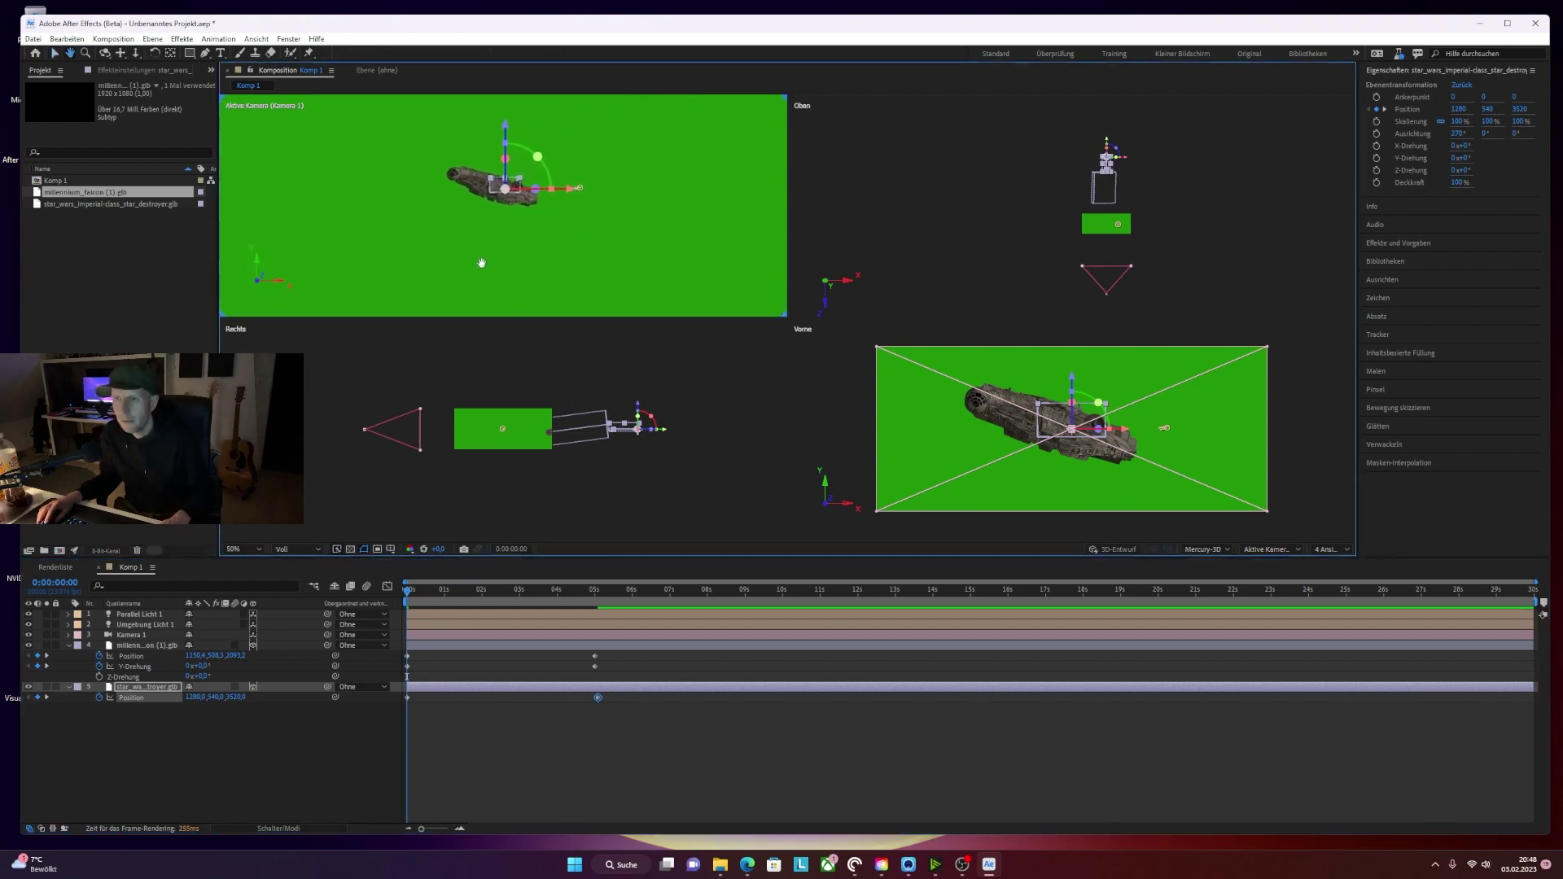
key("v")
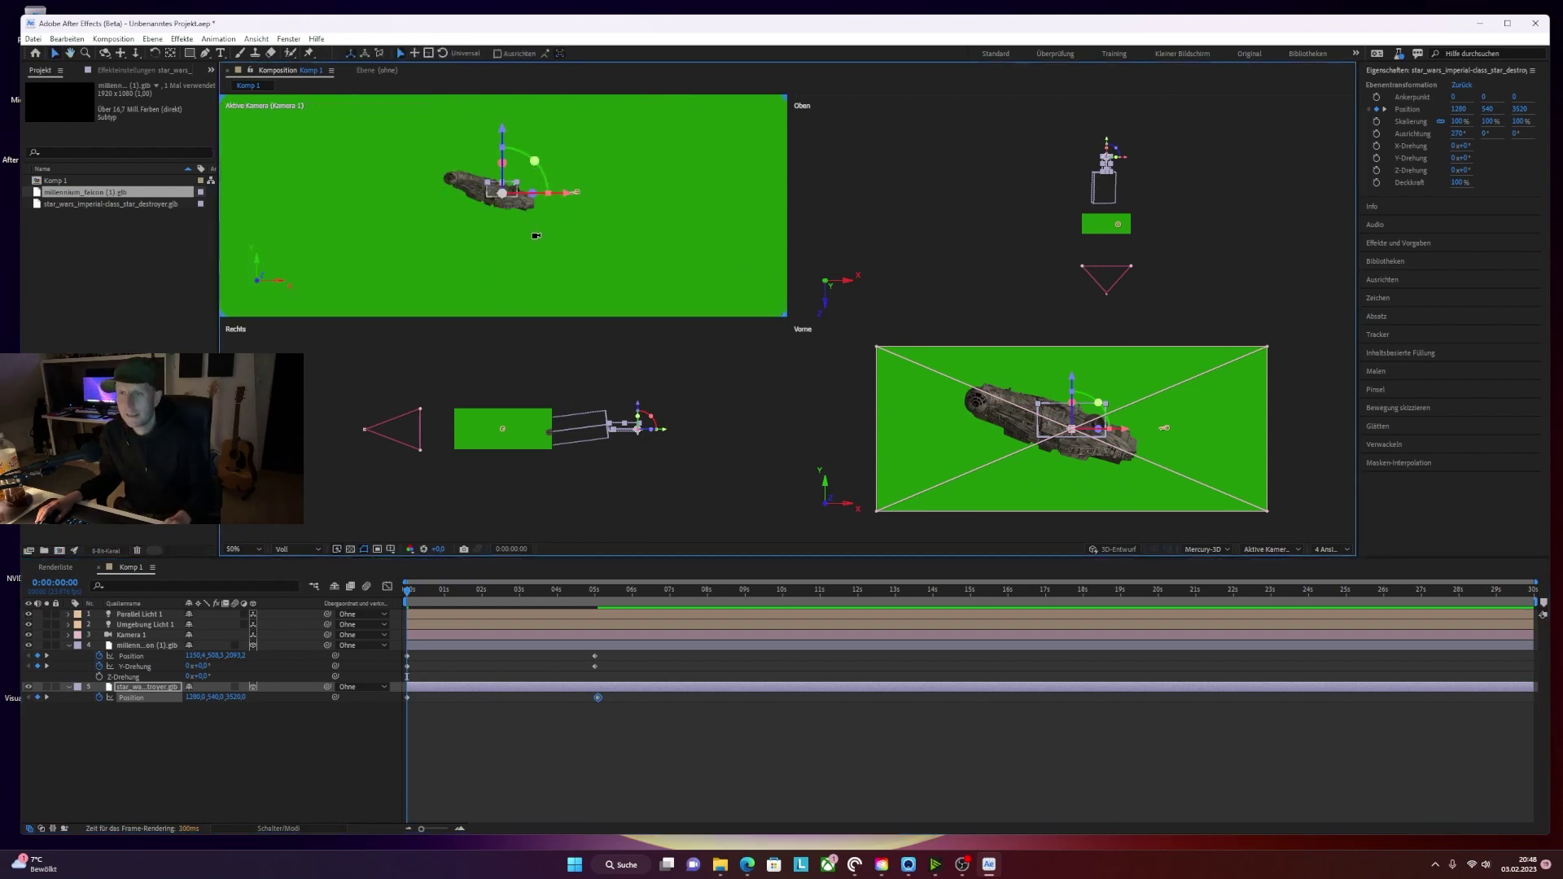
scroll(535, 235, "down", 1)
scroll(534, 240, "down", 1)
scroll(532, 249, "up", 1)
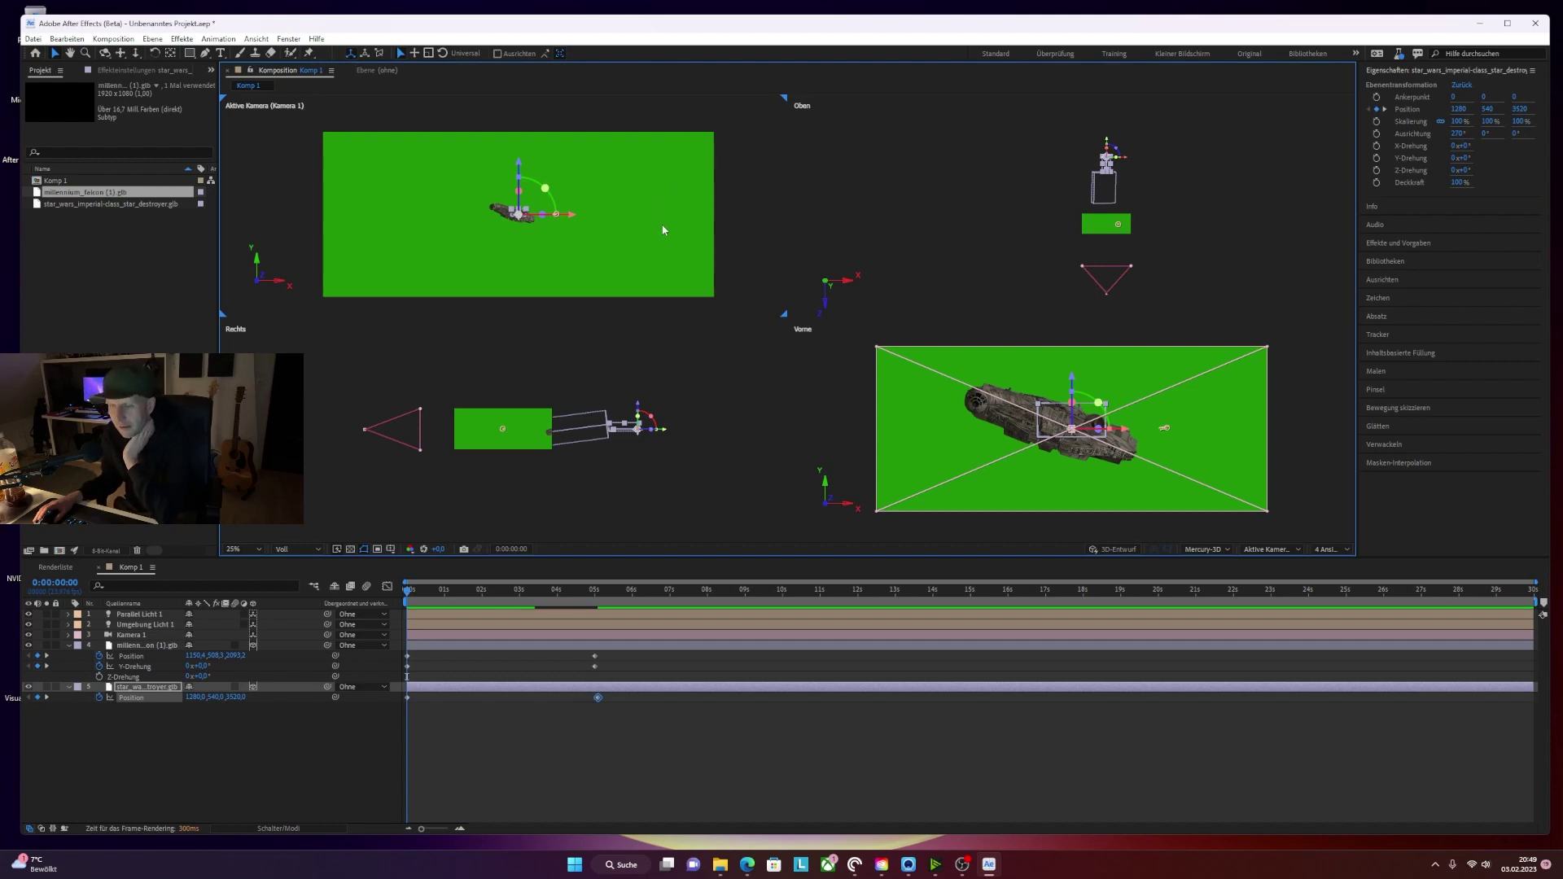
- Drag stars-2539245.jpg from the After Effects Tutorial folder into the Project panel
mouse_move(721, 864)
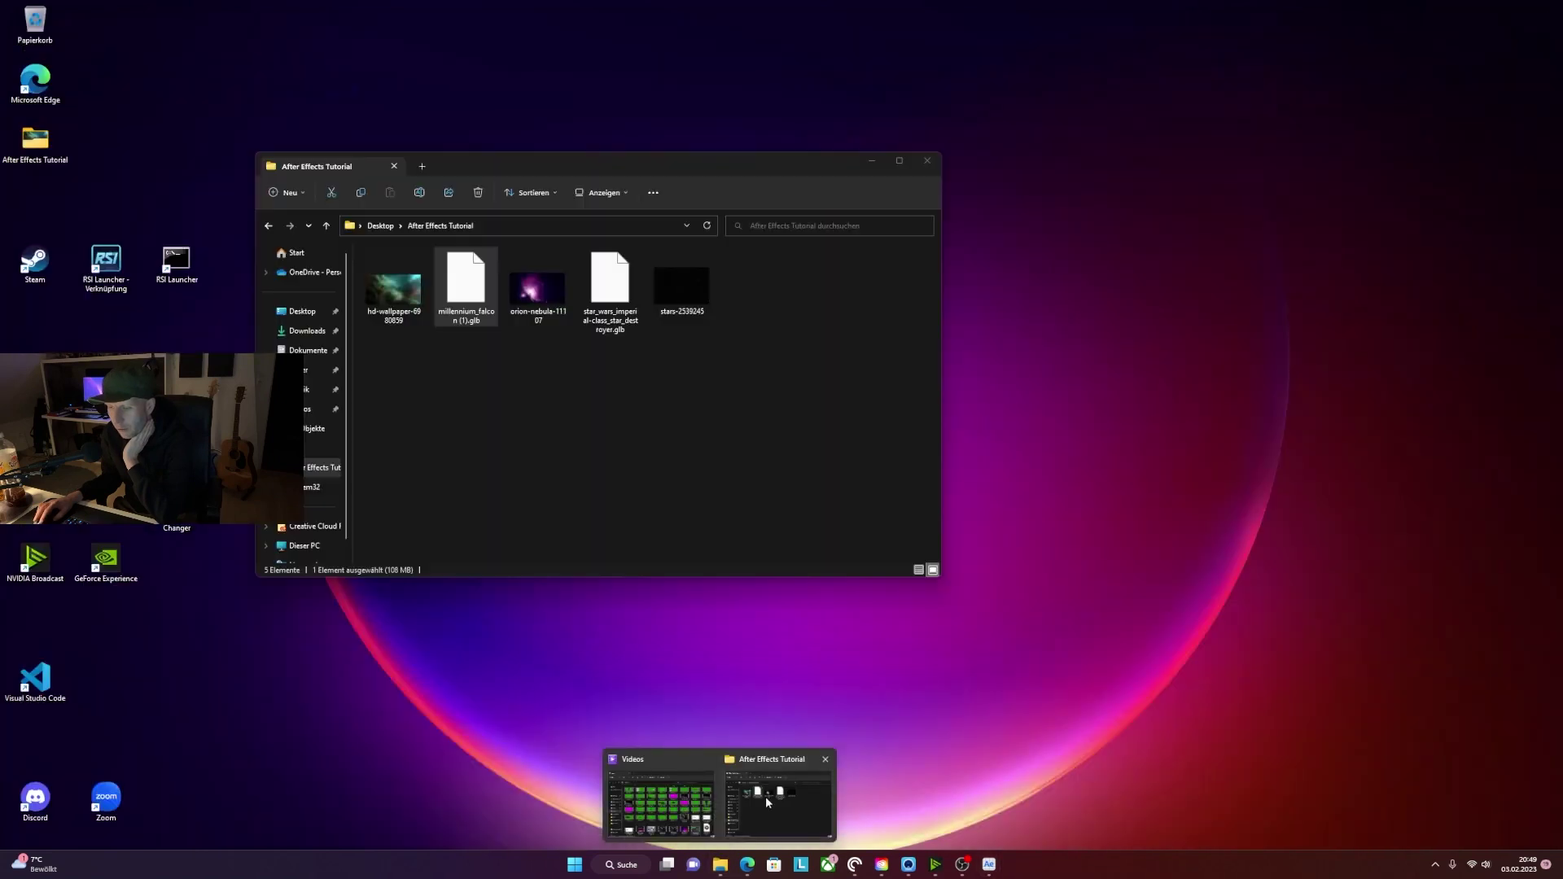
left_click(767, 801)
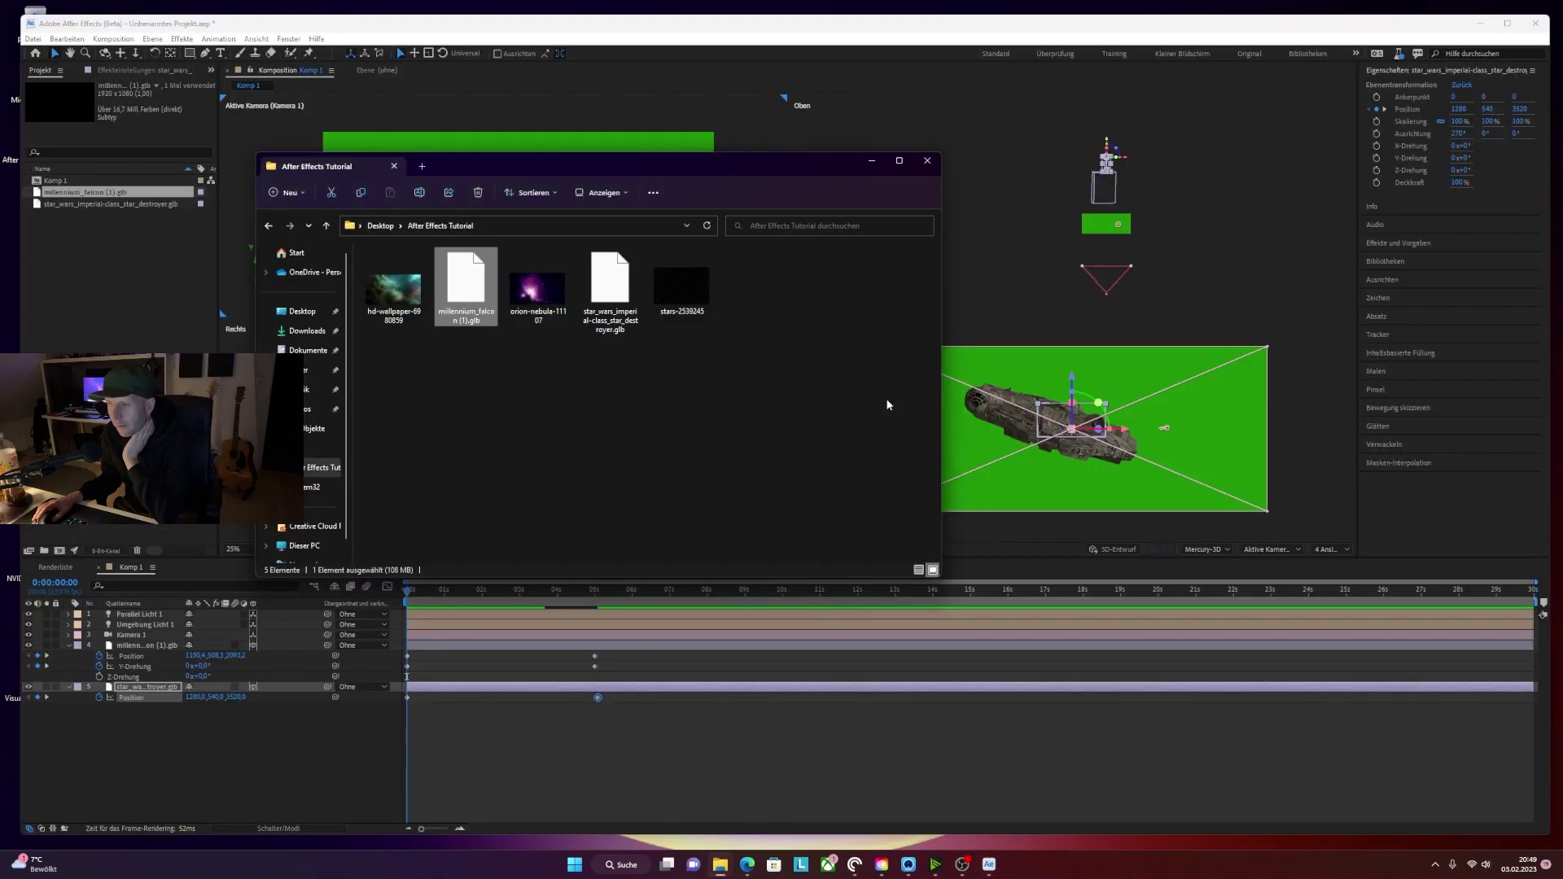
left_click(688, 286)
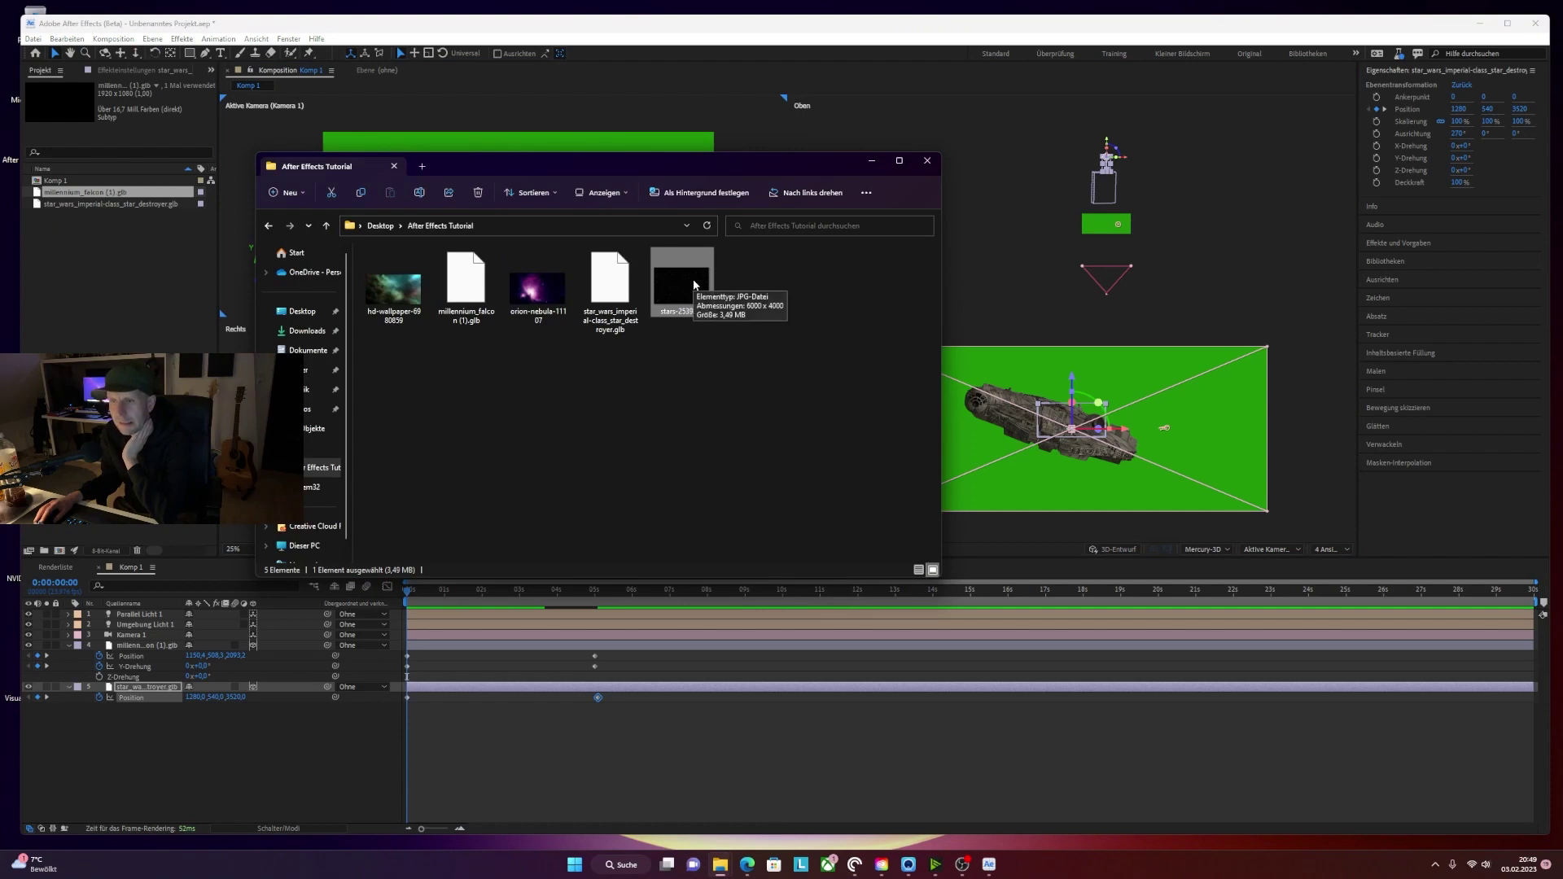
left_click_drag(694, 285, 126, 283)
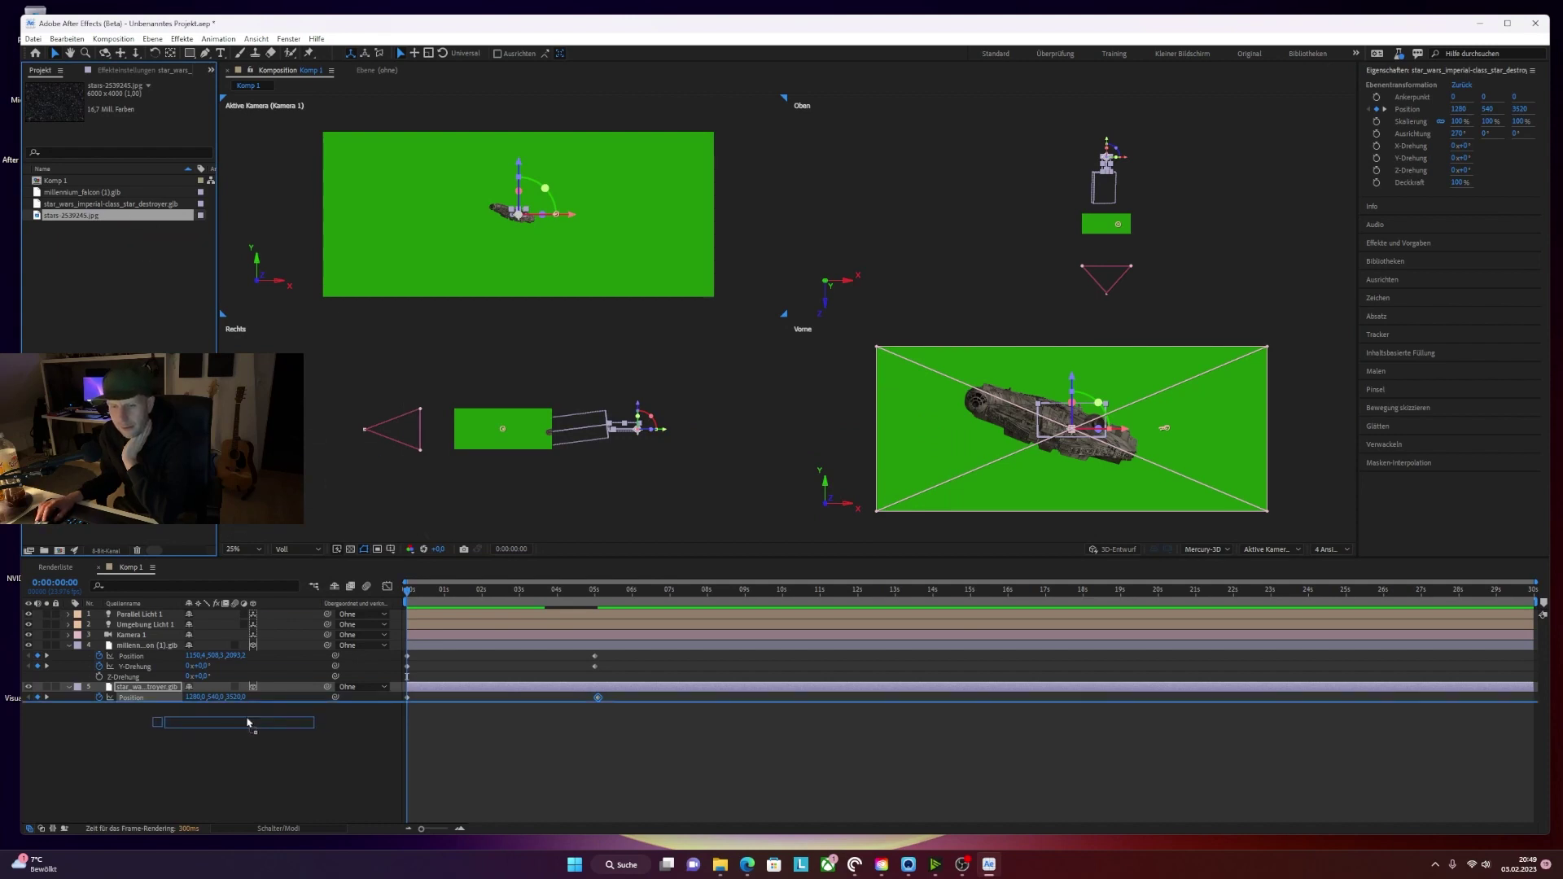
- Place stars-2539245.jpg in Komp 1 below the star destroyer layer and inspect the starfield
left_click_drag(126, 214, 204, 682)
left_click_drag(128, 325, 154, 707)
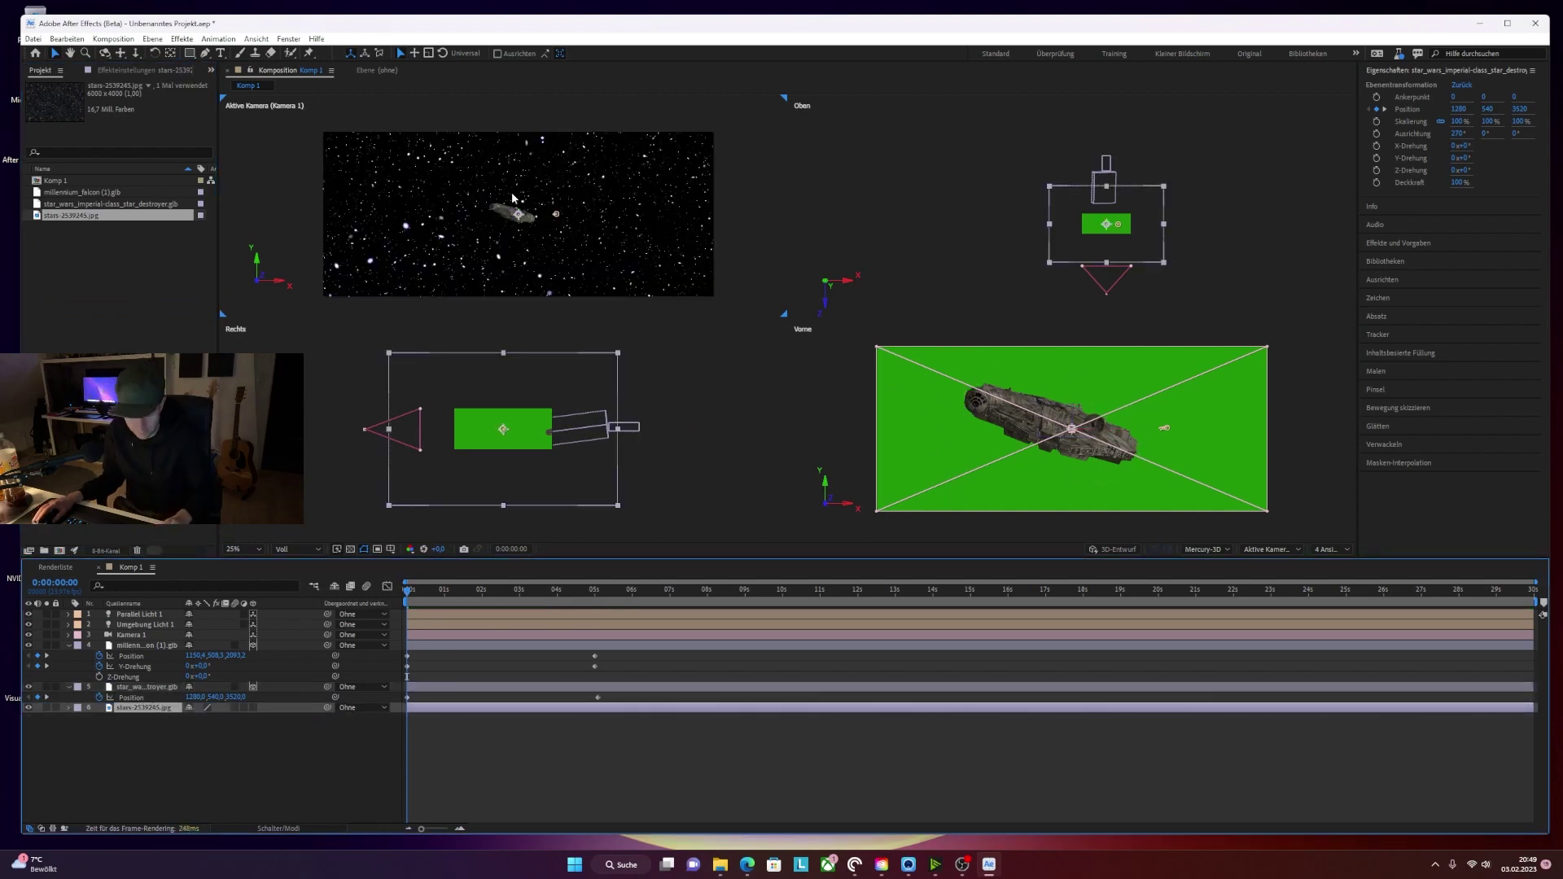
scroll(513, 198, "down", 1)
scroll(515, 203, "up", 3)
scroll(518, 215, "up", 3)
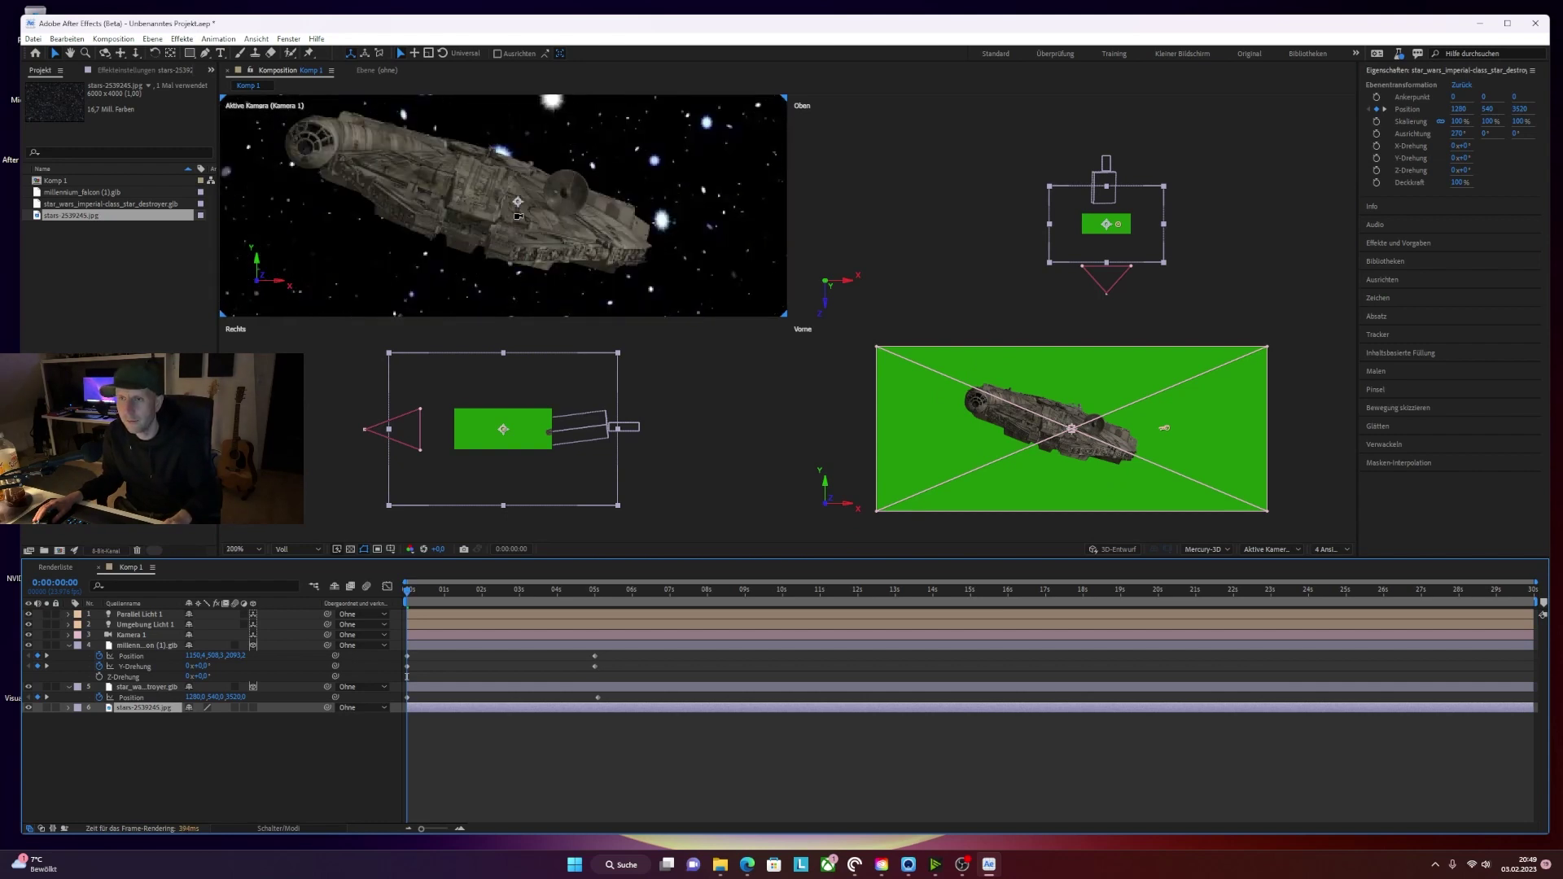
scroll(518, 216, "down", 2)
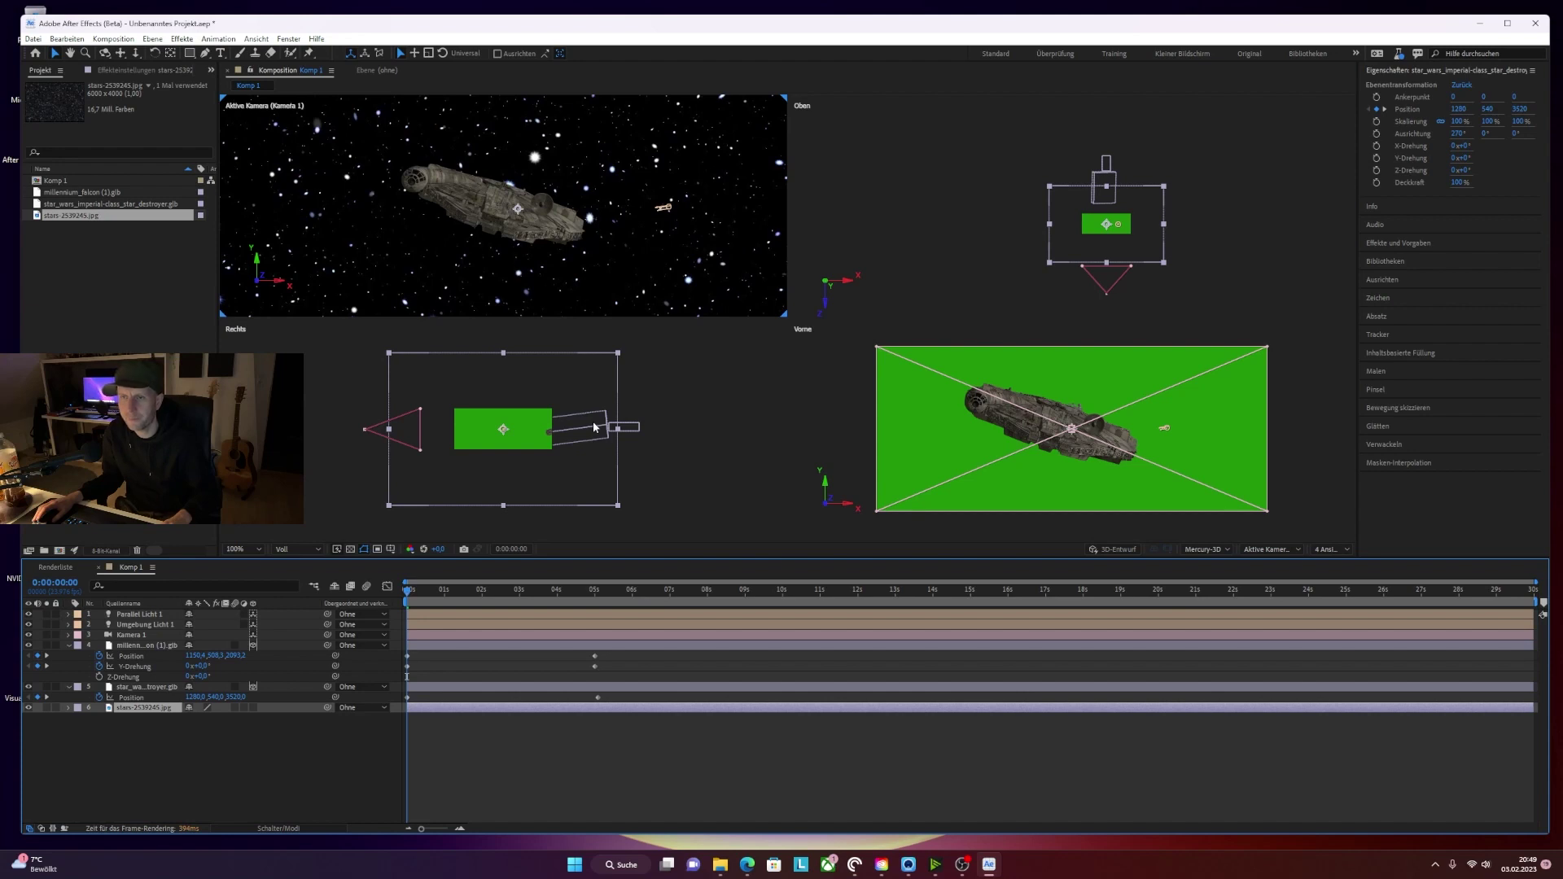
scroll(301, 662, "up", 3)
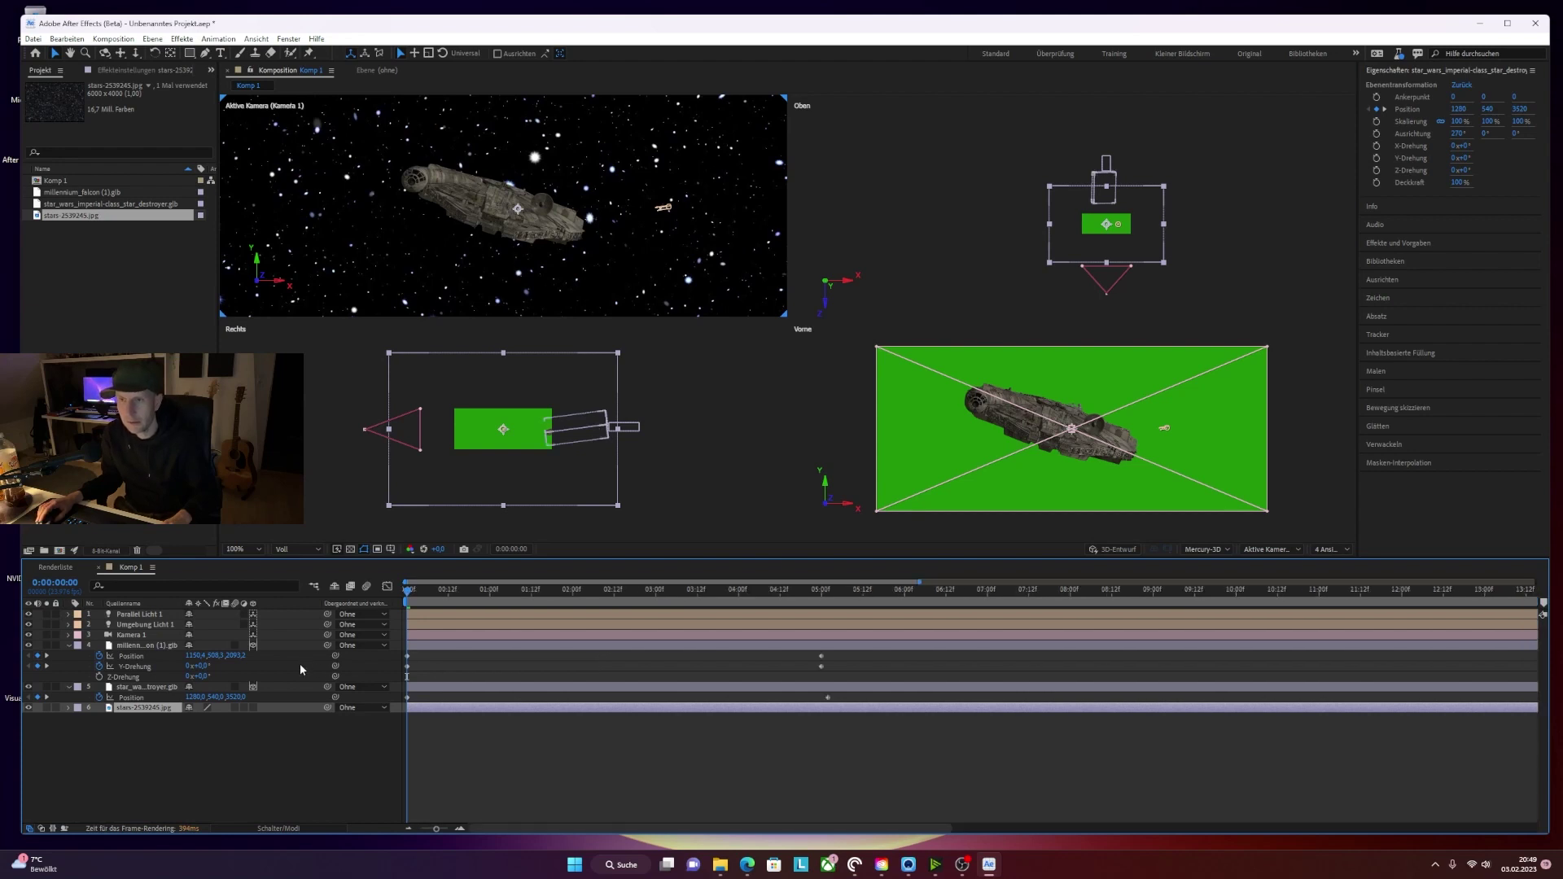
scroll(272, 674, "down", 3)
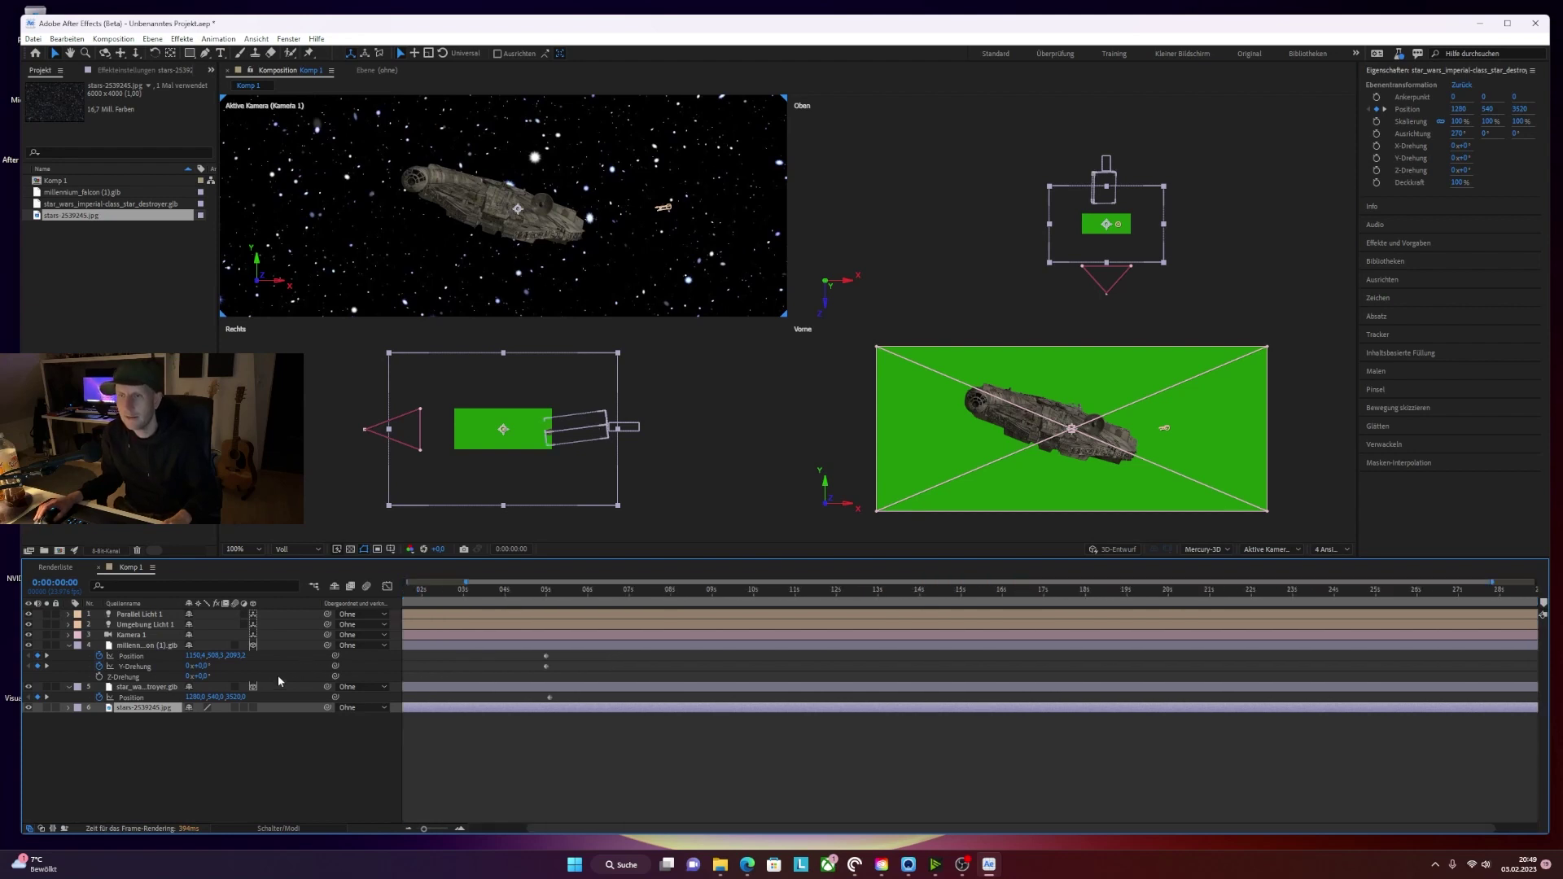
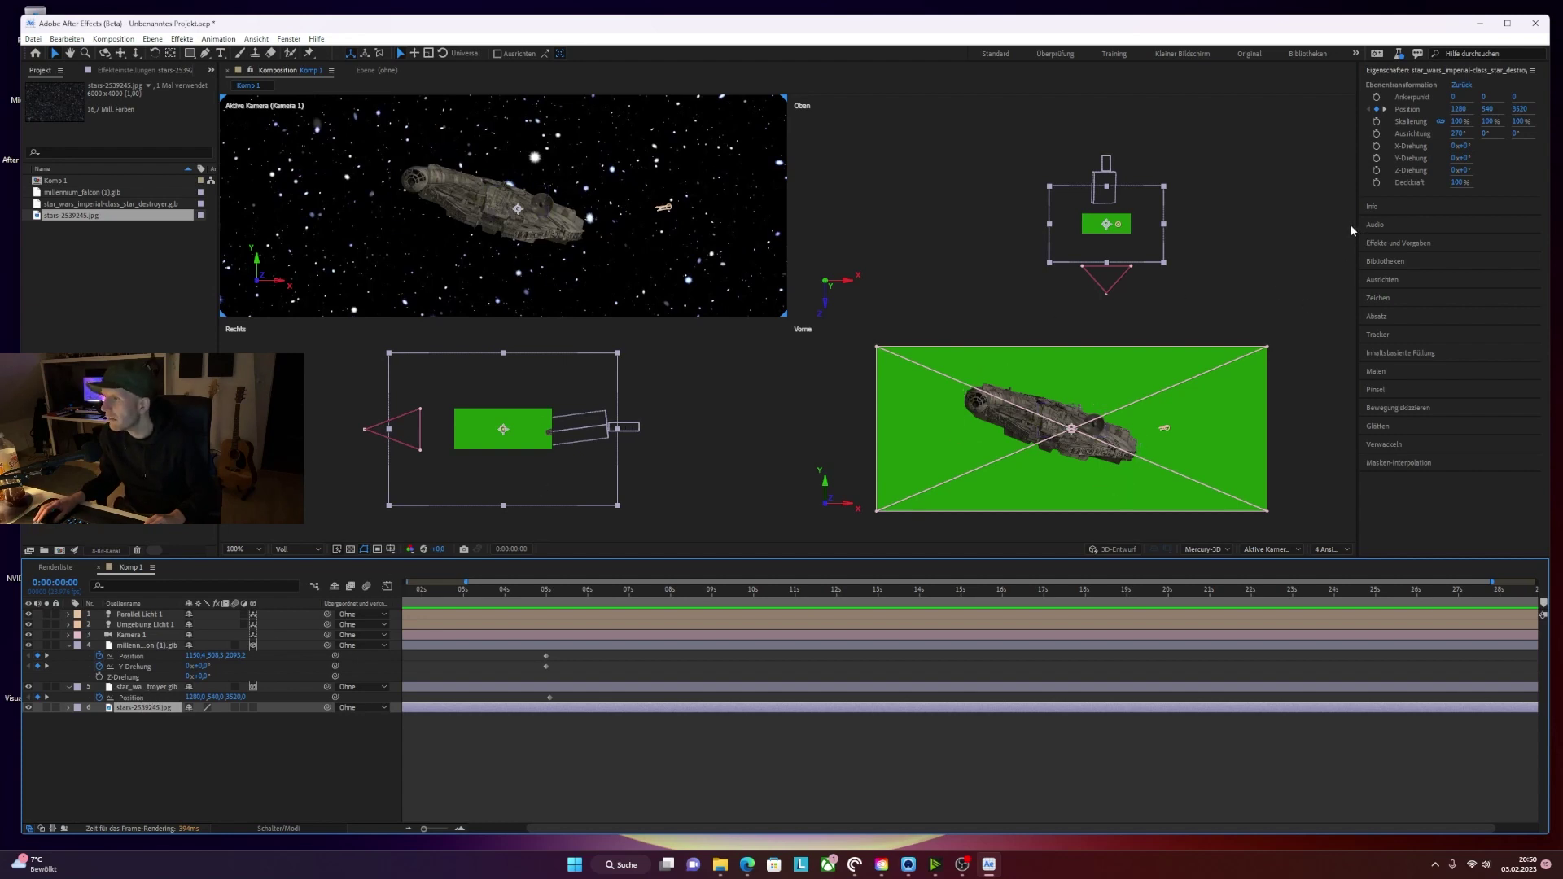
- Select the star background layer, set a Position keyframe at 0:00, and move to about 5 seconds
left_click(327, 741)
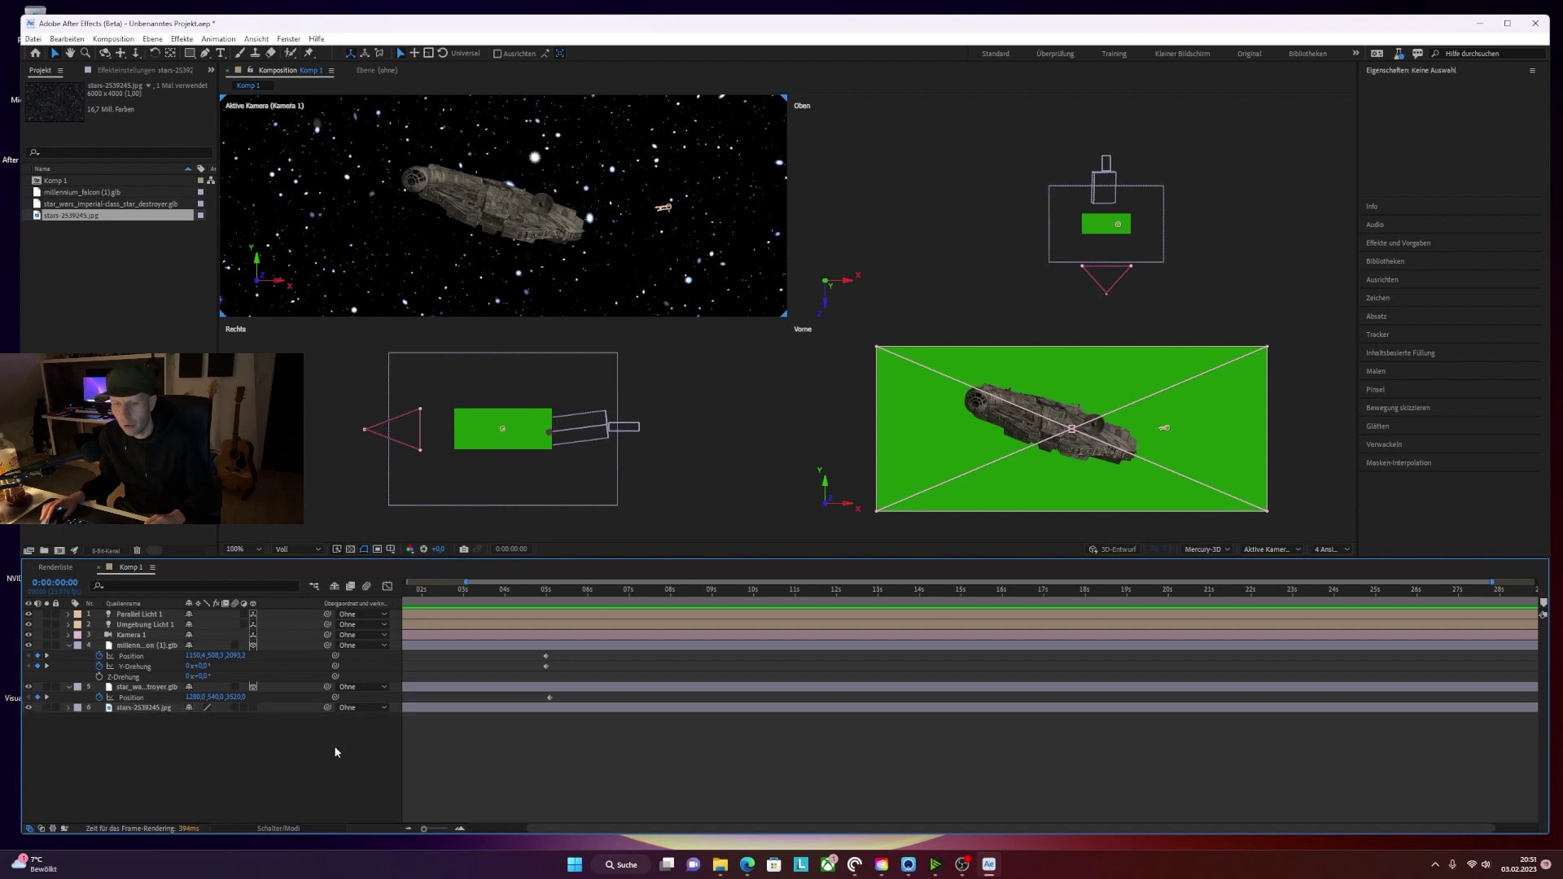
left_click(157, 709)
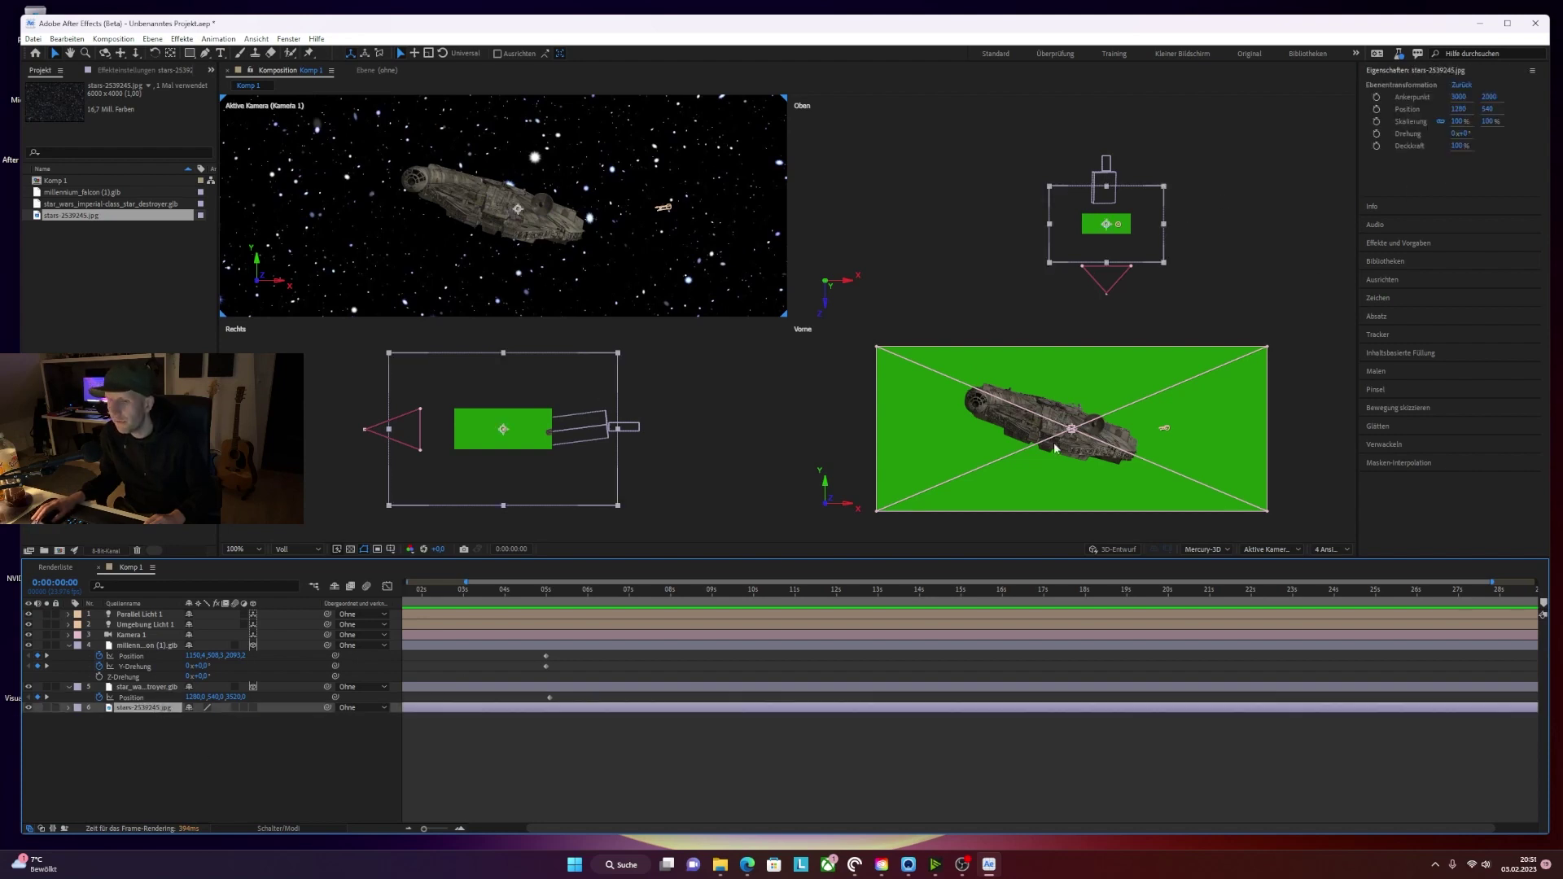
scroll(525, 609, "right", 2)
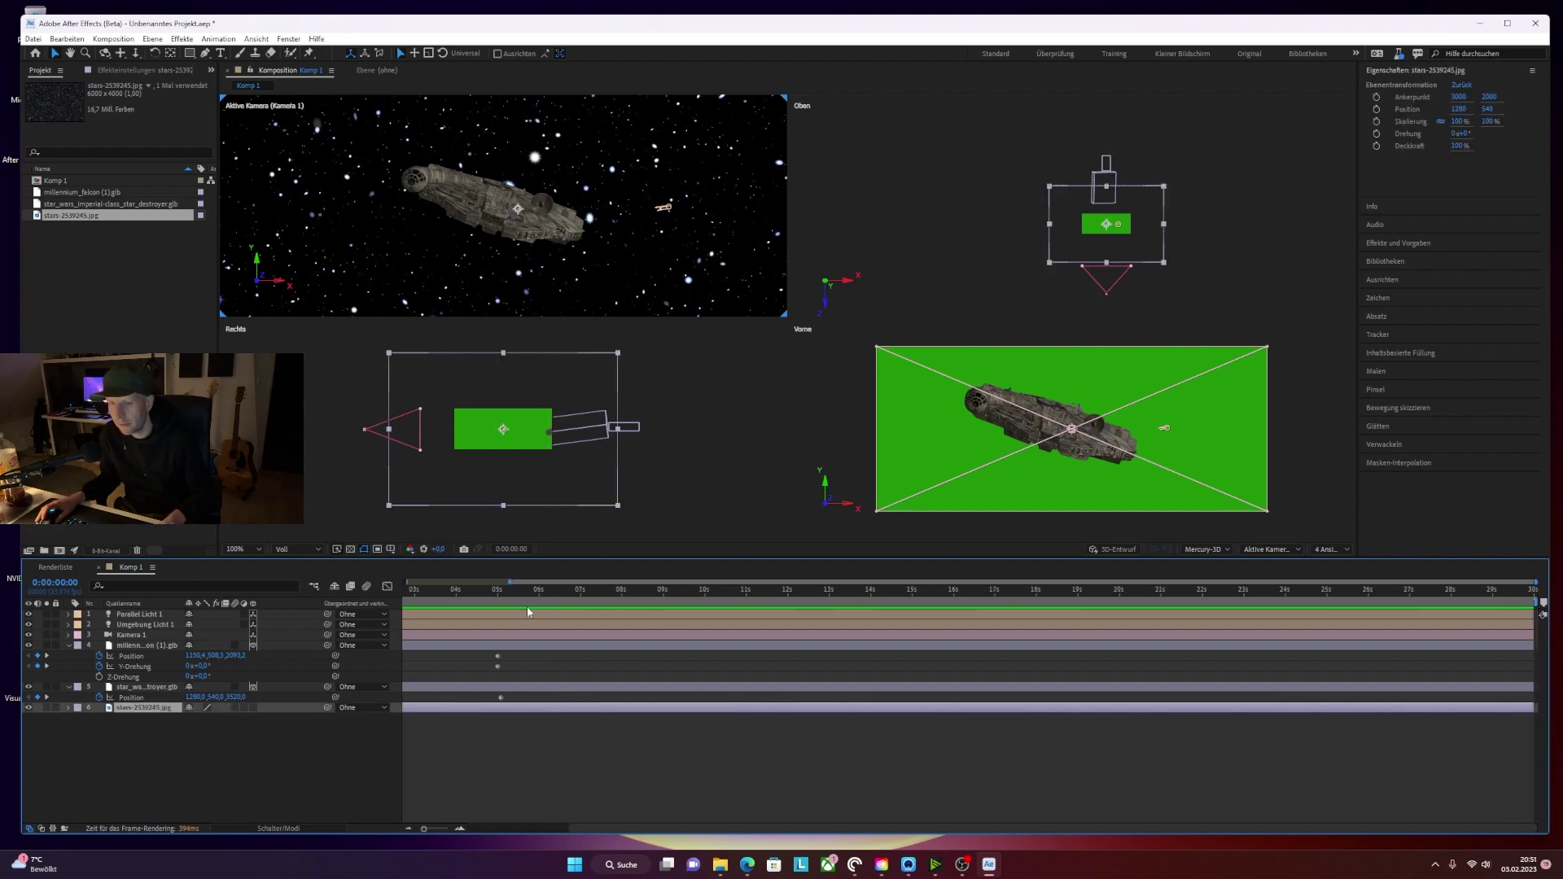
scroll(529, 615, "left", 5)
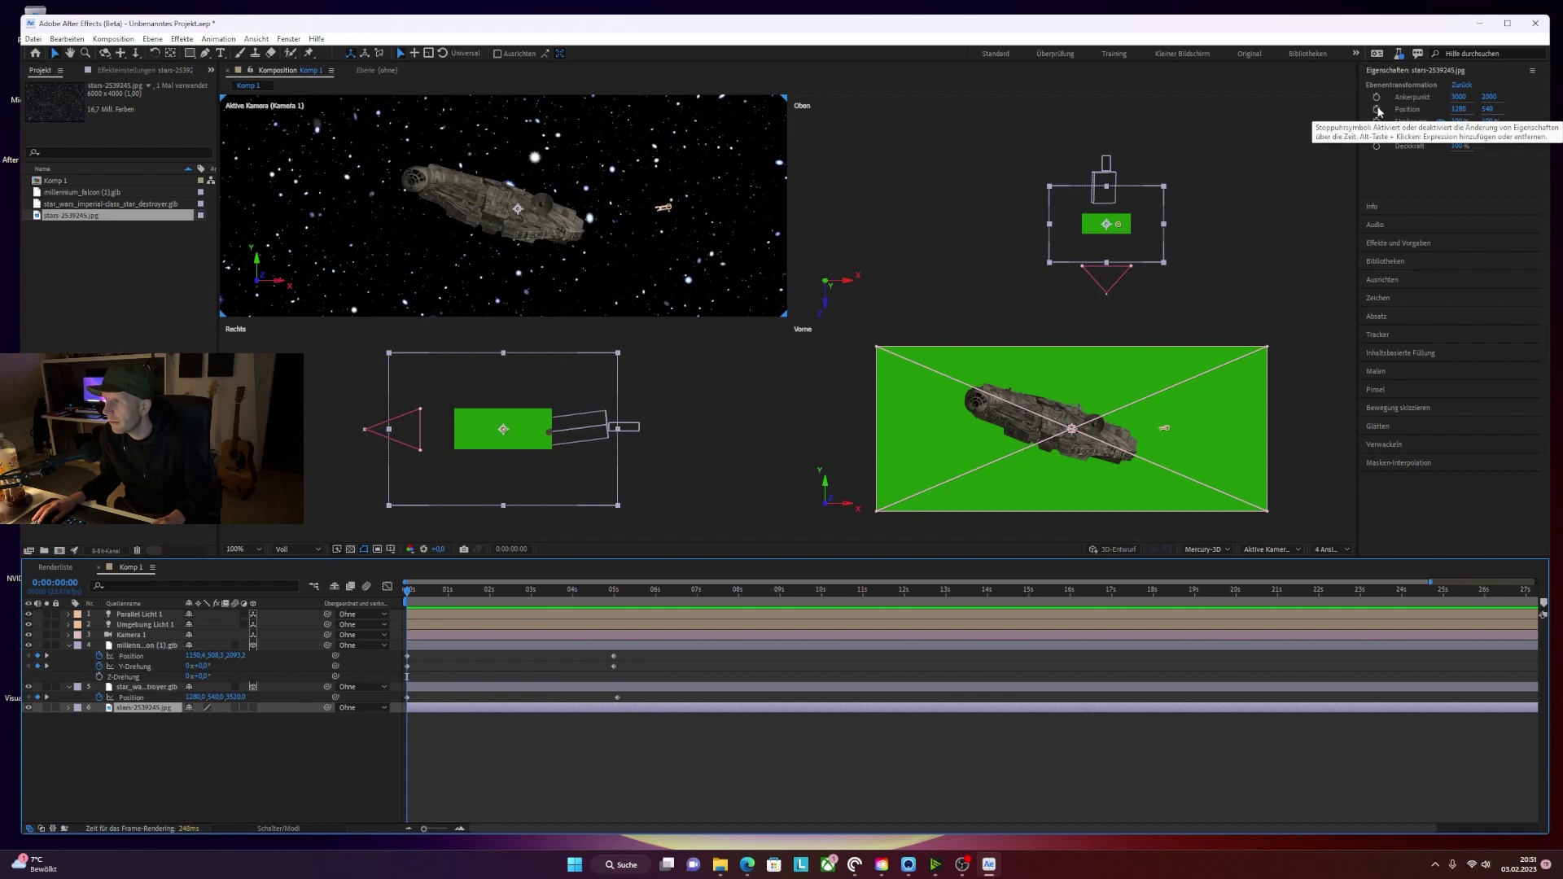
left_click(1376, 109)
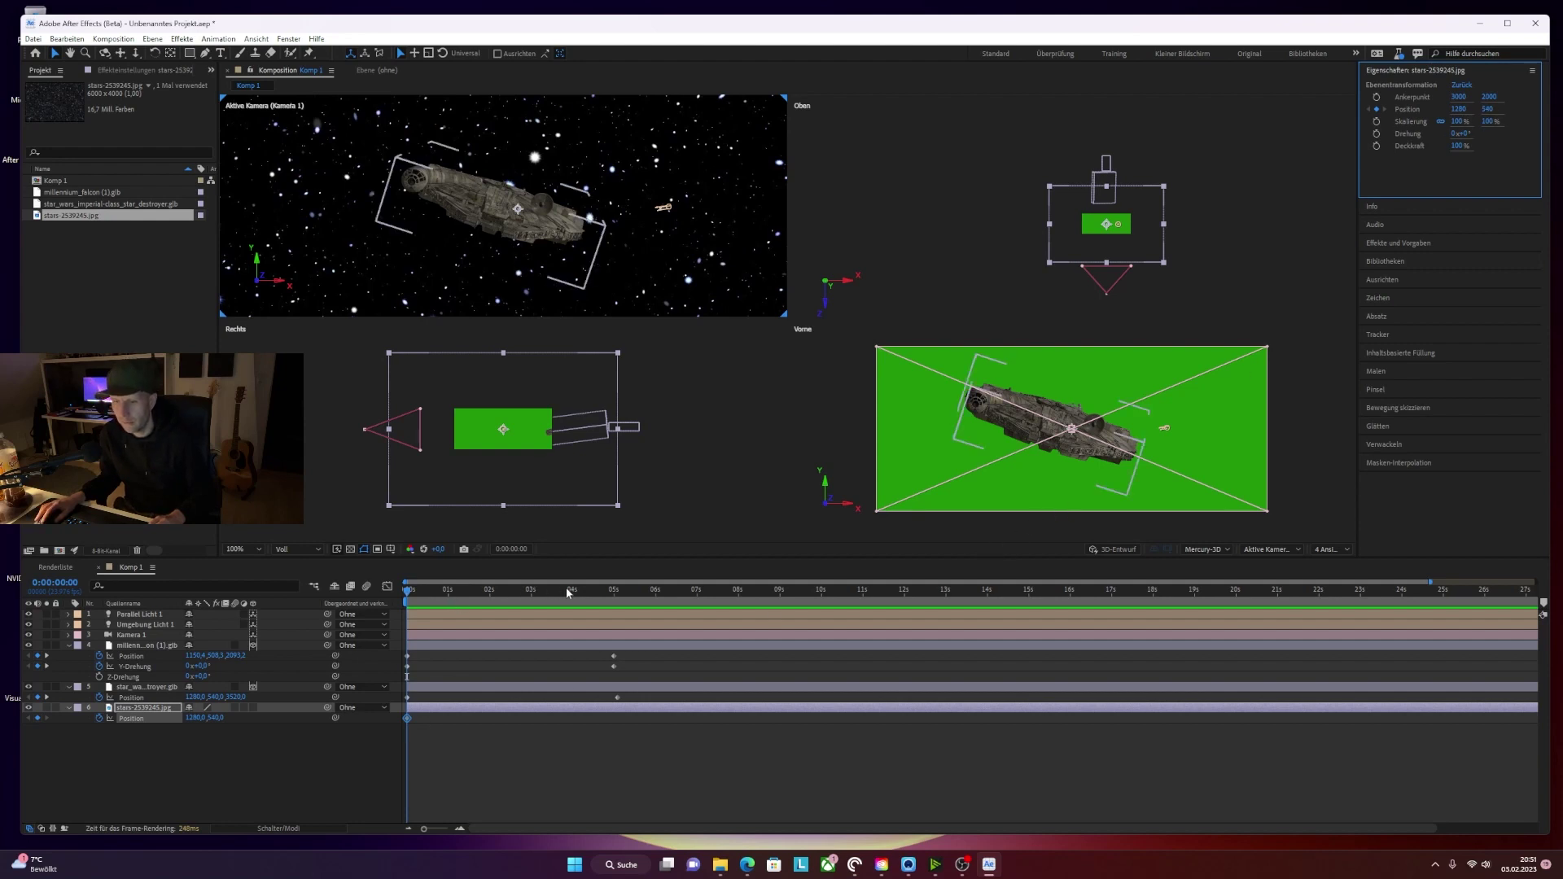
left_click_drag(610, 592, 620, 592)
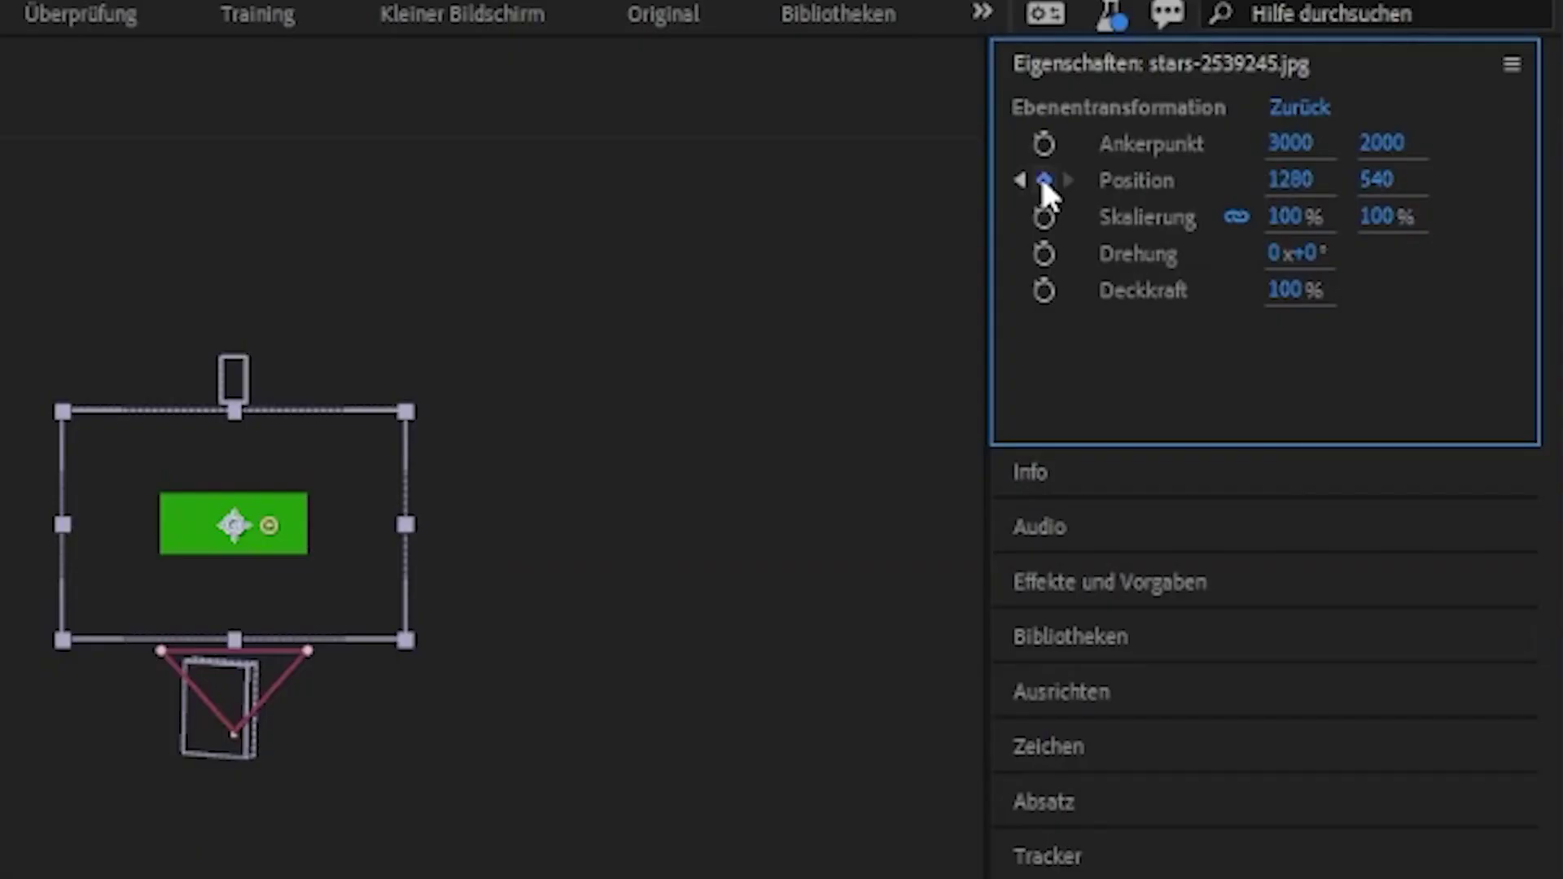
- Add a Position keyframe at 0:00:05:04 with the stars raised slightly, then scrub back to check
left_click(1376, 109)
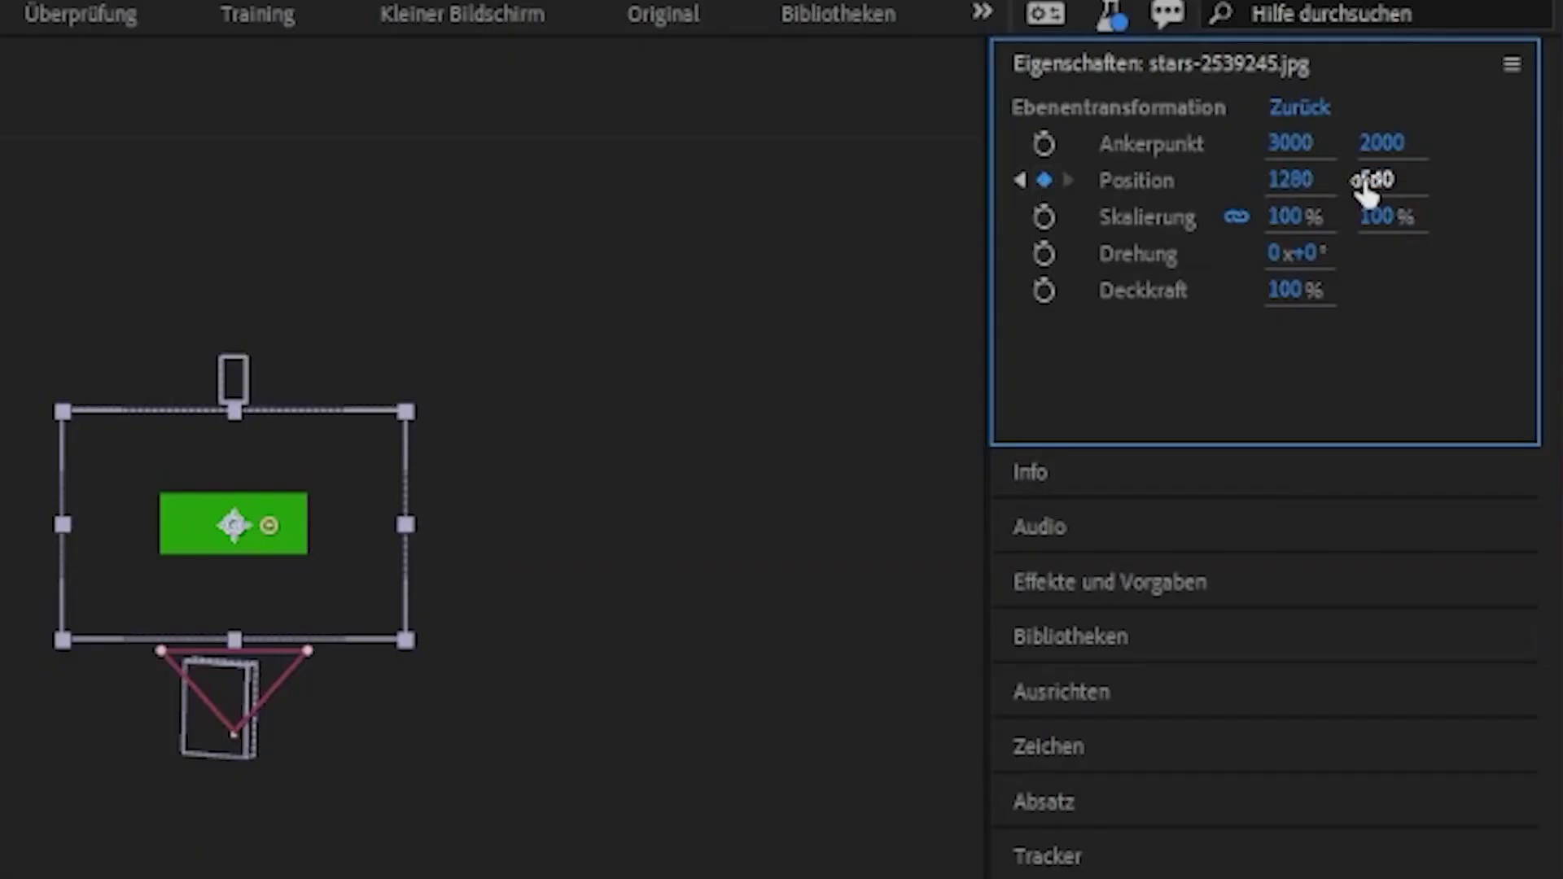
left_click_drag(1488, 110, 1474, 108)
left_click_drag(1339, 176, 1463, 108)
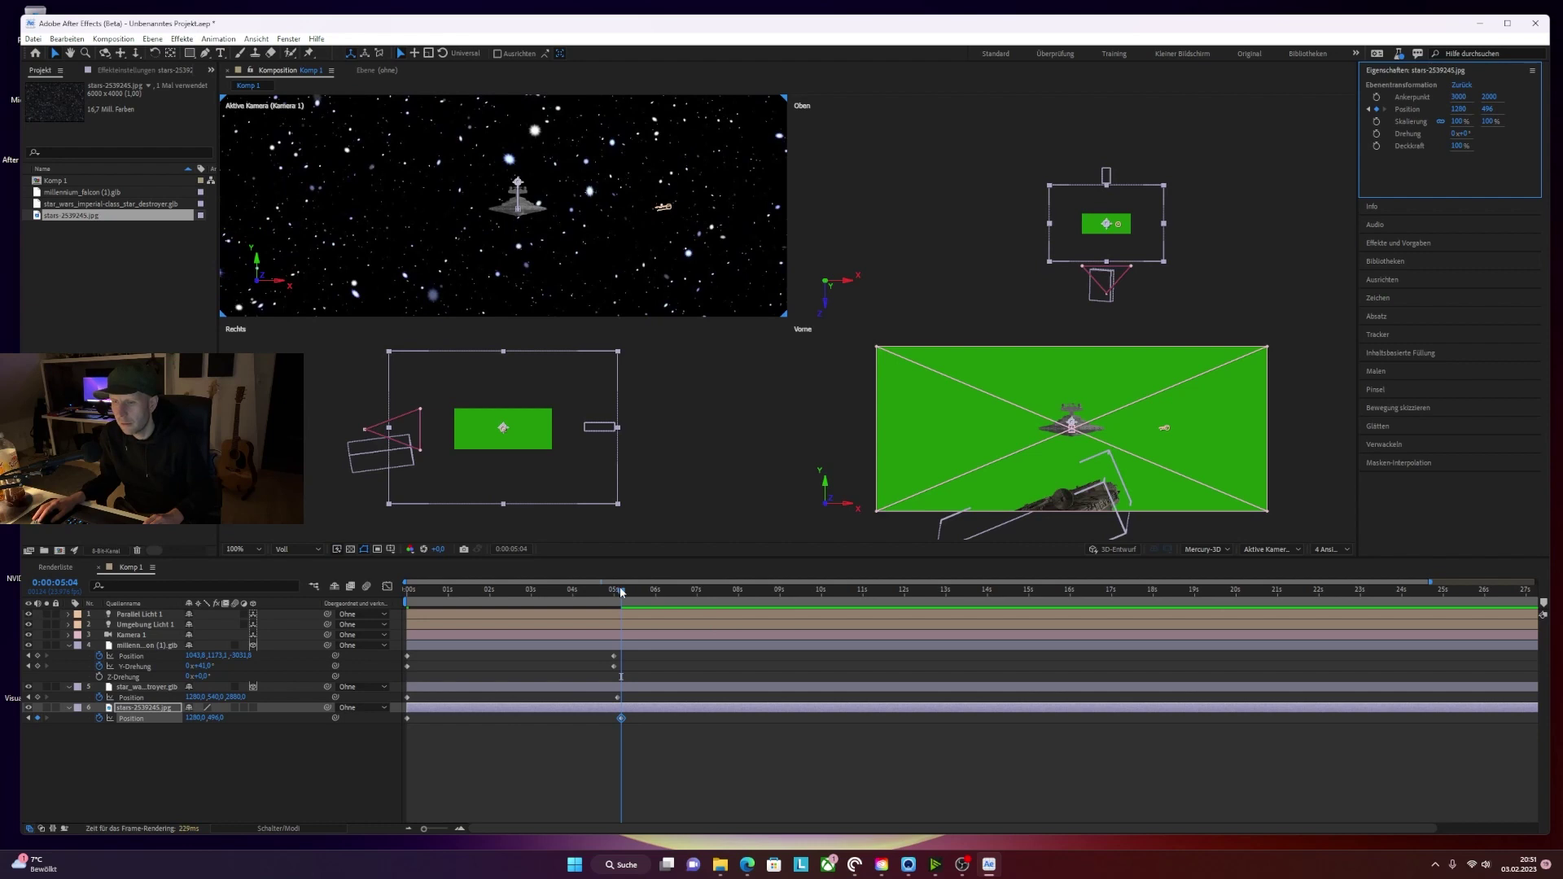
mouse_move(621, 592)
left_mouse_down()
mouse_move(378, 577)
mouse_move(447, 565)
left_mouse_up()
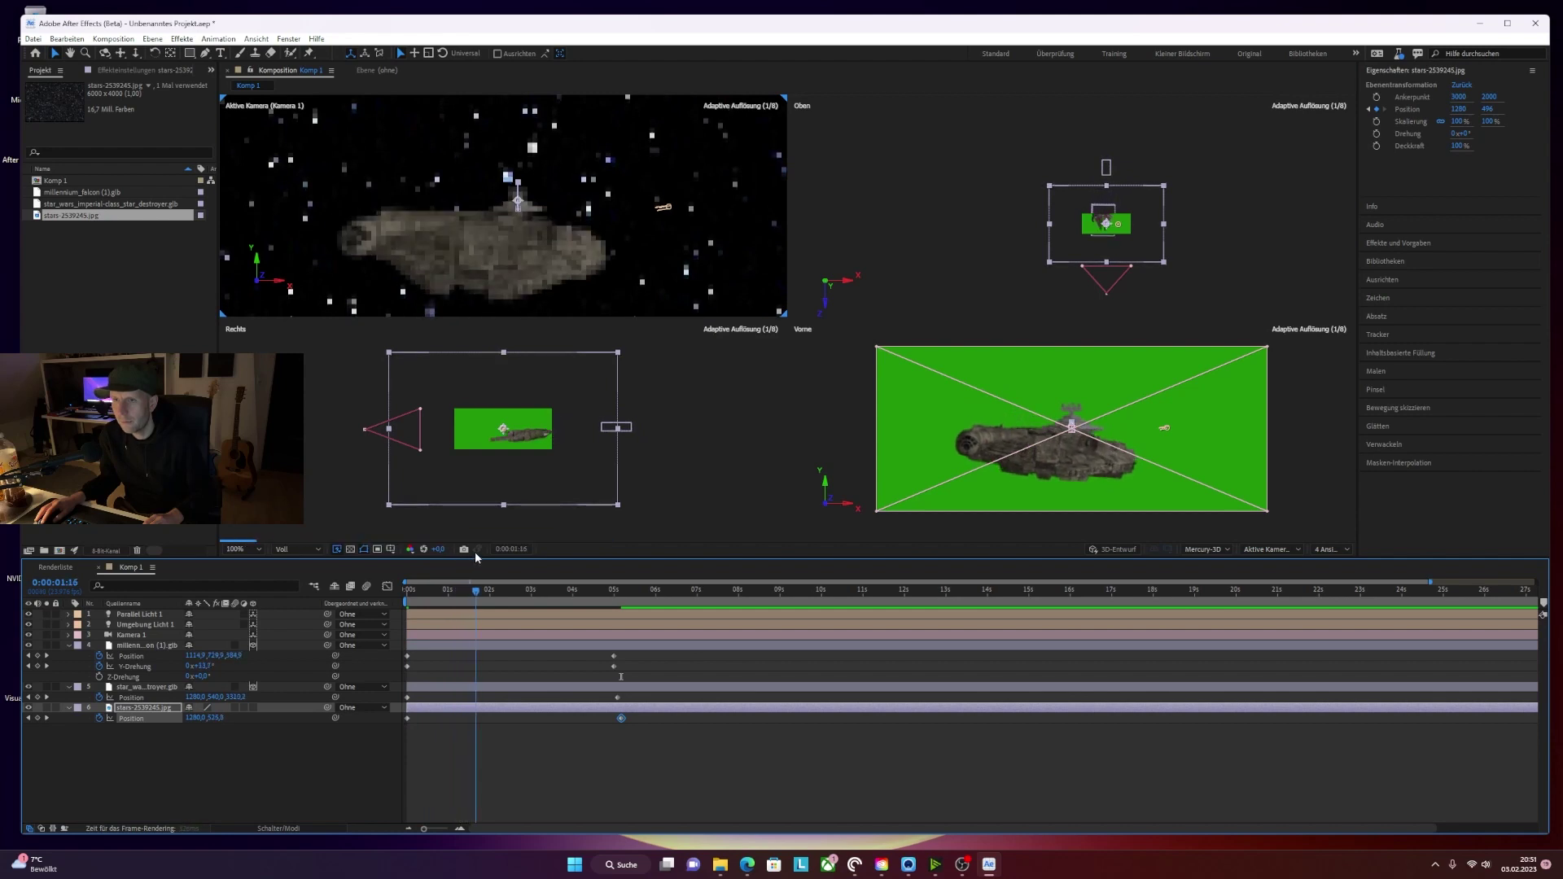
mouse_move(448, 559)
left_mouse_down()
mouse_move(539, 550)
mouse_move(456, 532)
mouse_move(529, 492)
left_mouse_up()
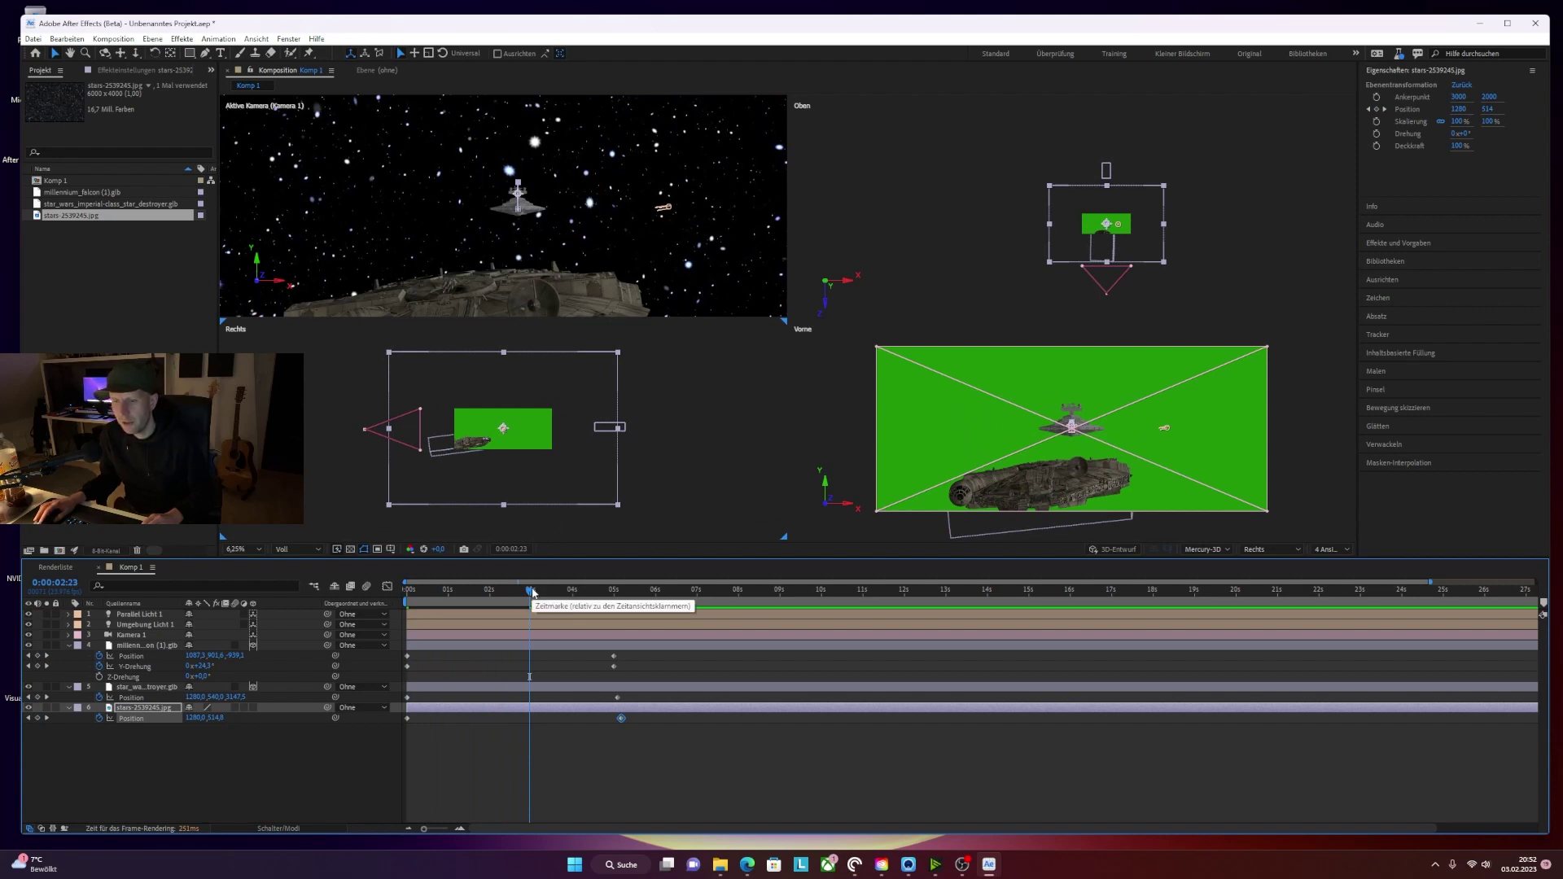
left_click_drag(533, 592, 336, 558)
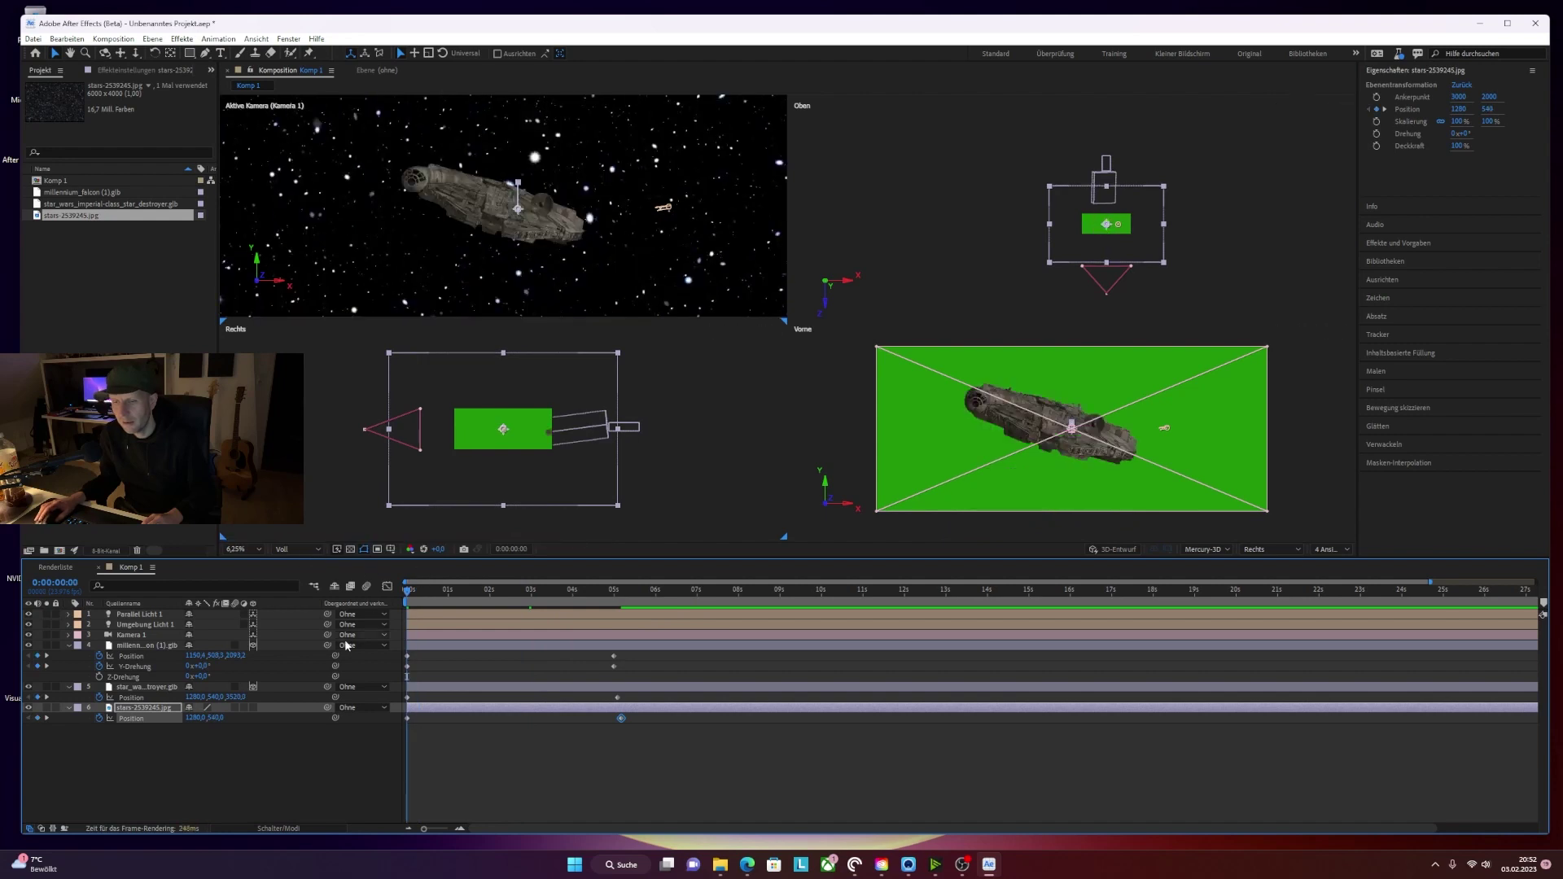
- At the Star Destroyer's next Position keyframe, lower its Y position from 540 to about 523
left_click(159, 654)
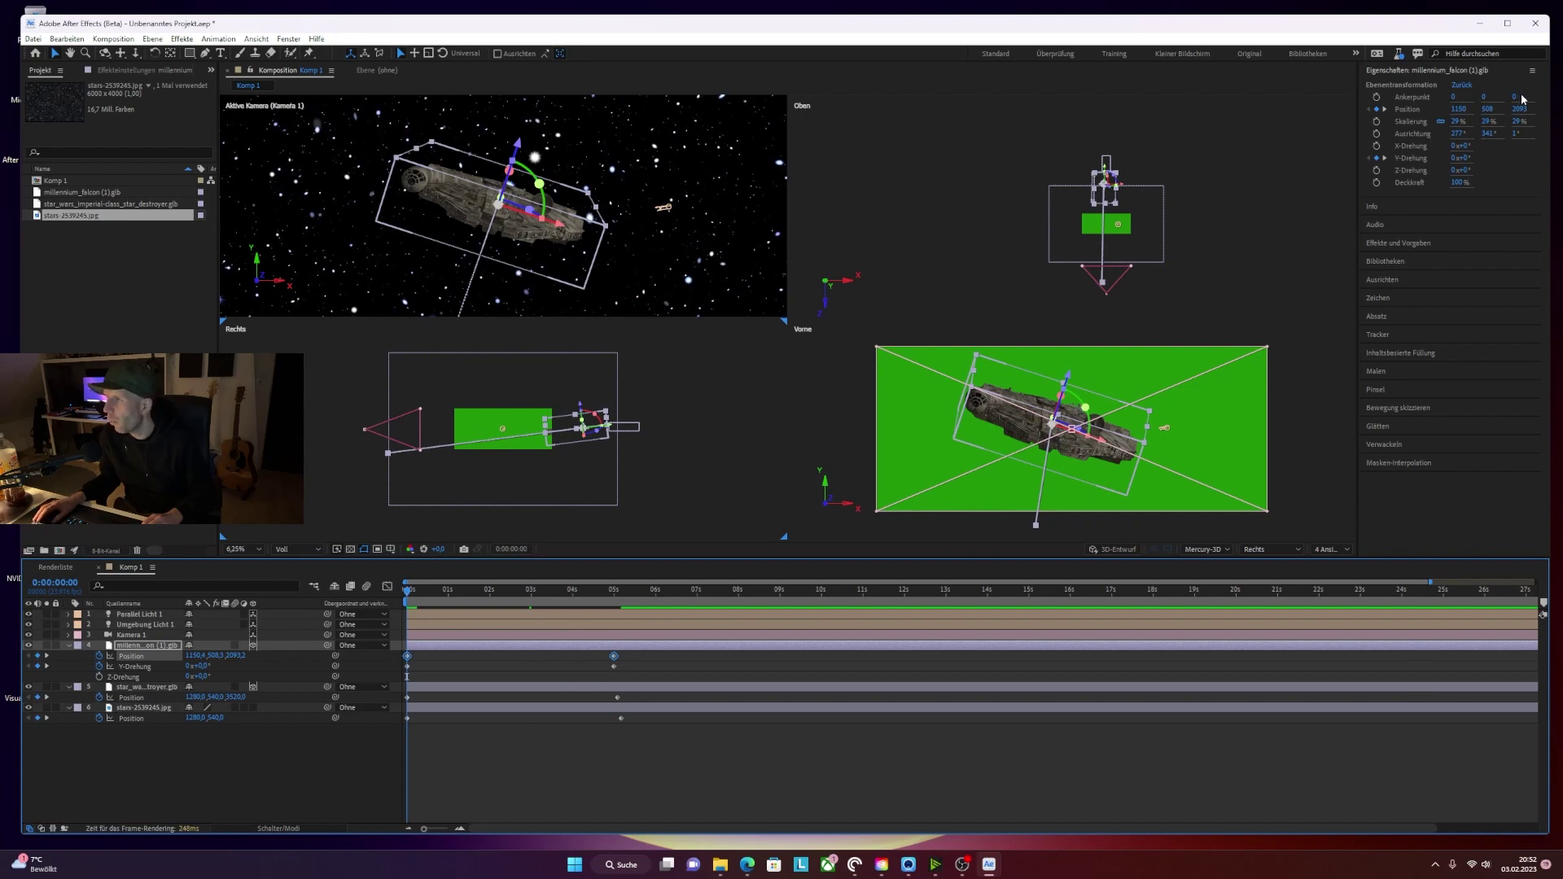
left_click(143, 687)
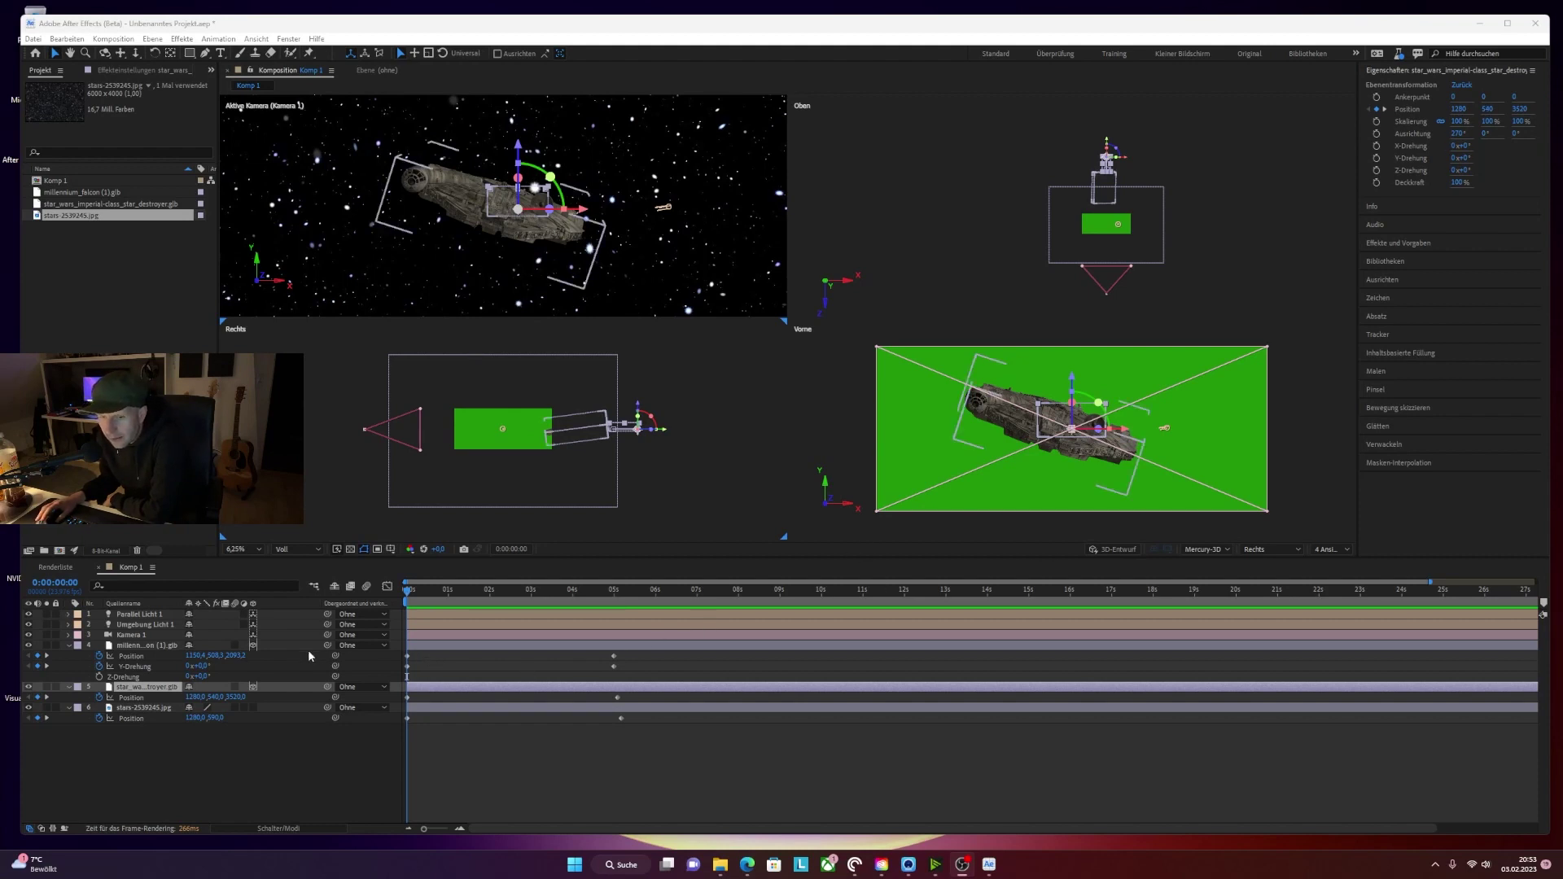
left_click(1386, 110)
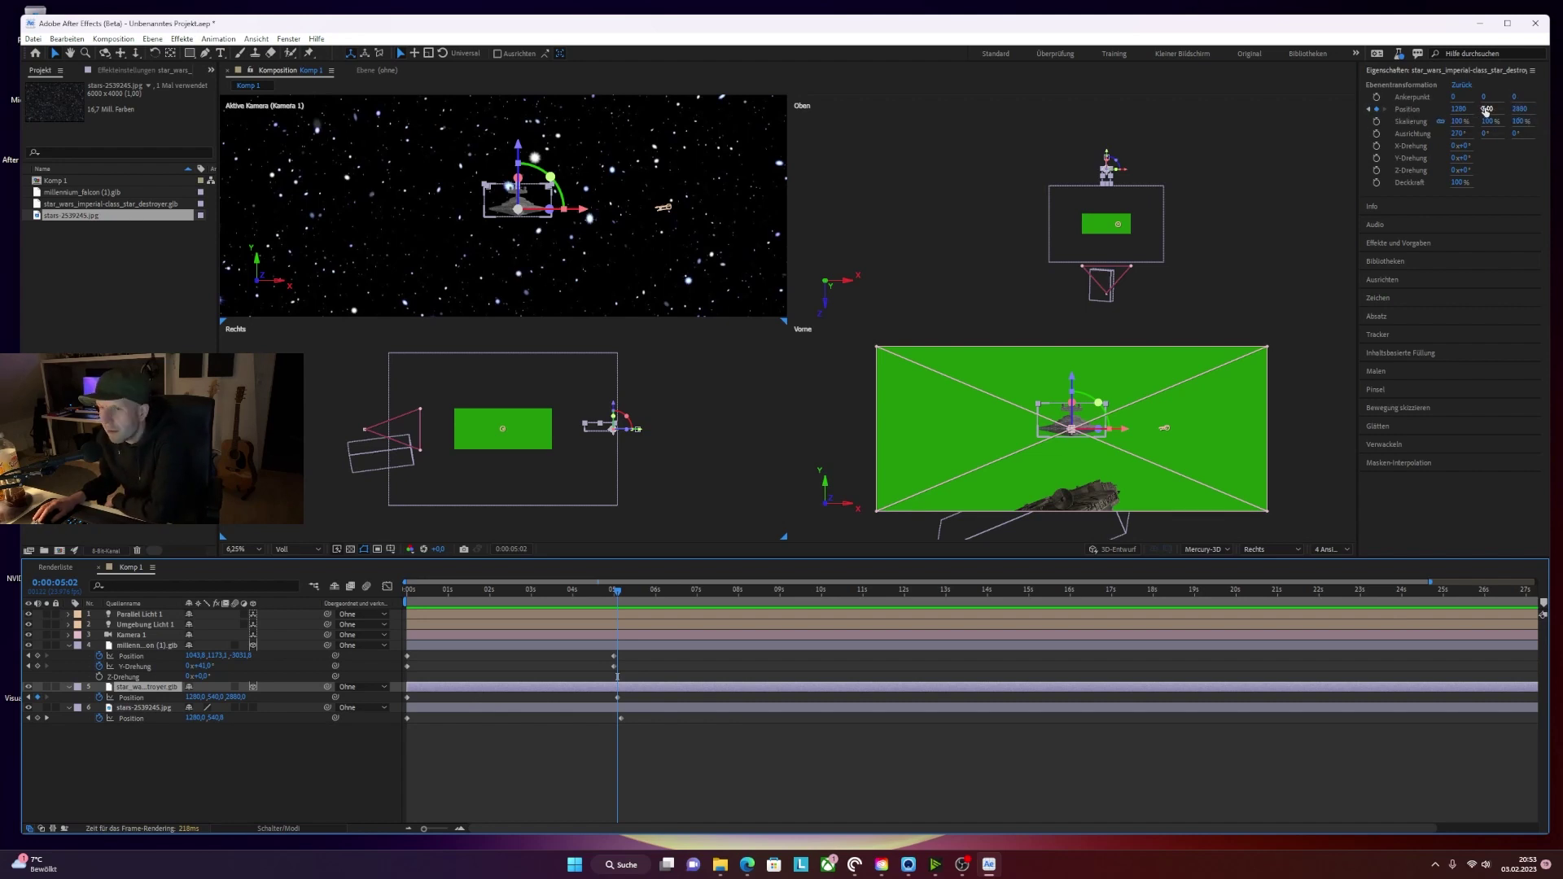
left_click_drag(1486, 111, 1457, 109)
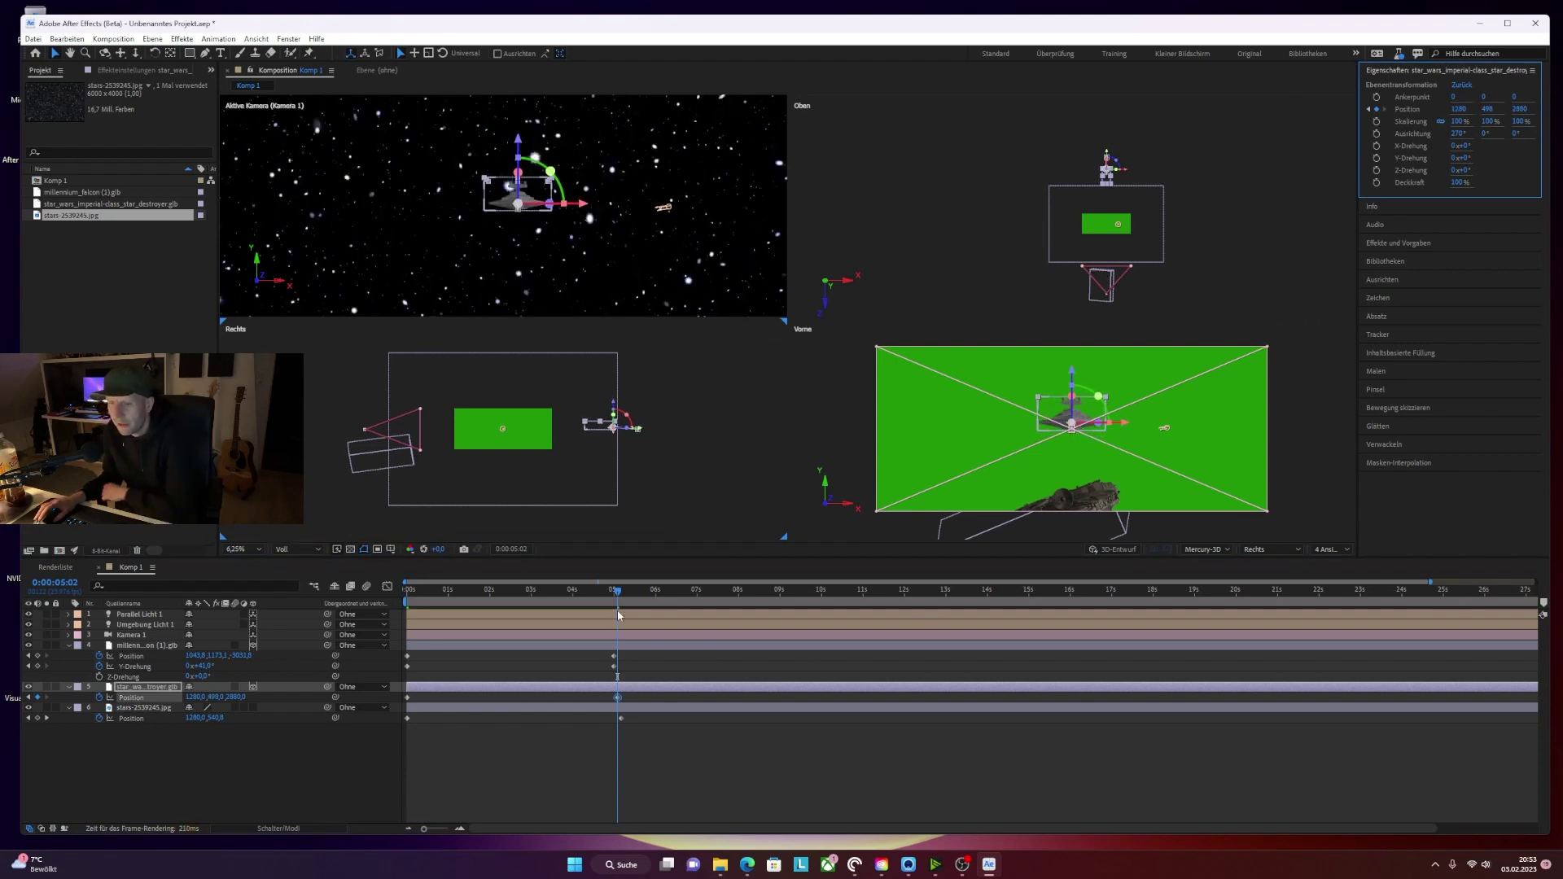
- Preview the first five seconds from the start to check the ships' motion
left_click(531, 573)
key("Home")
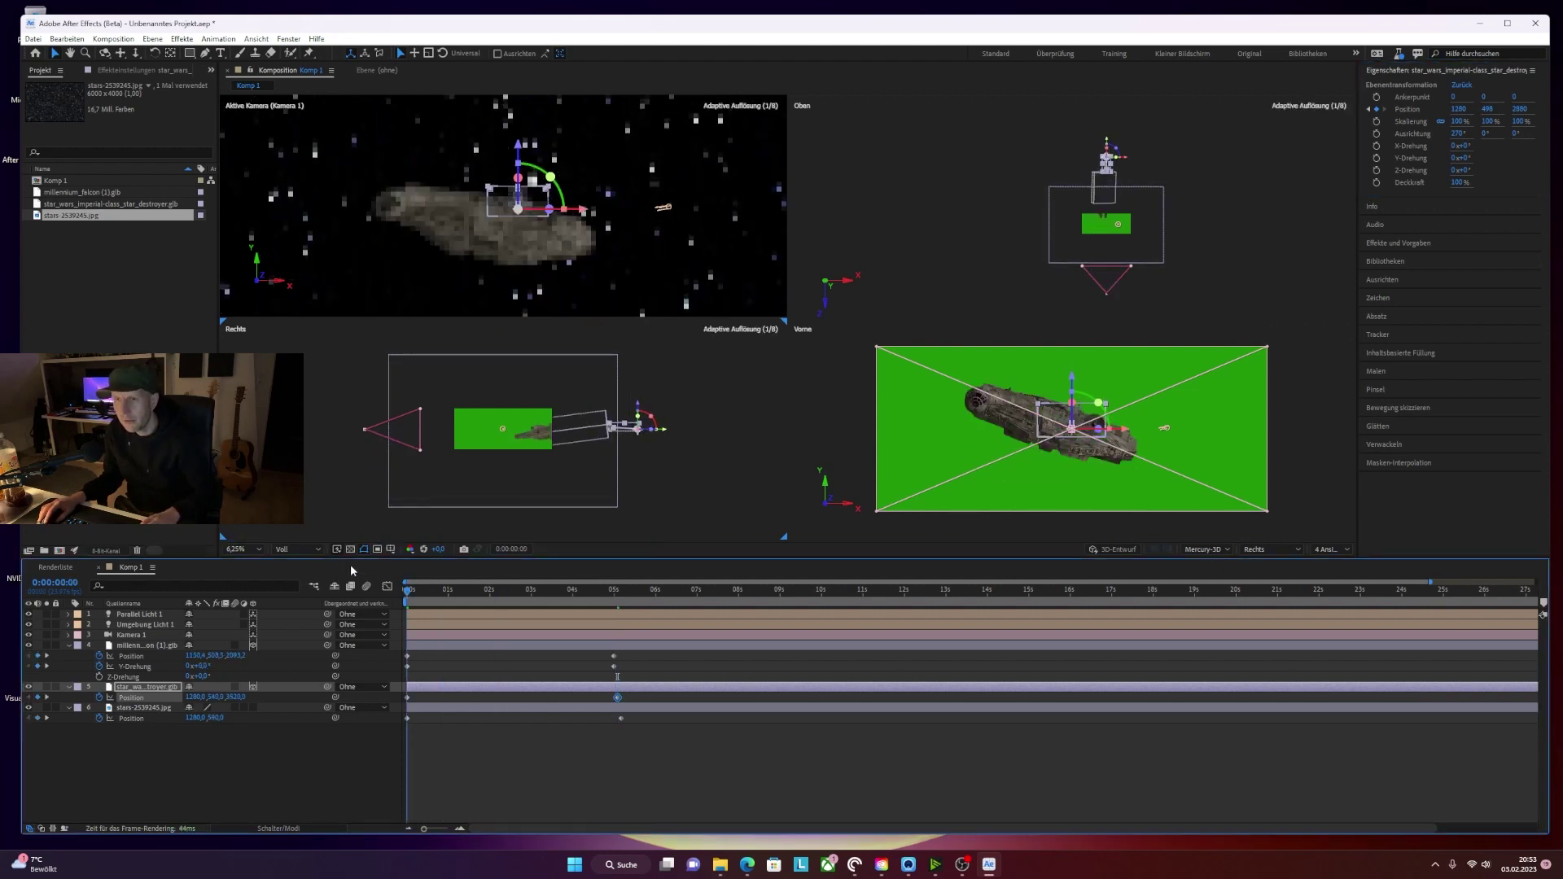
key("space")
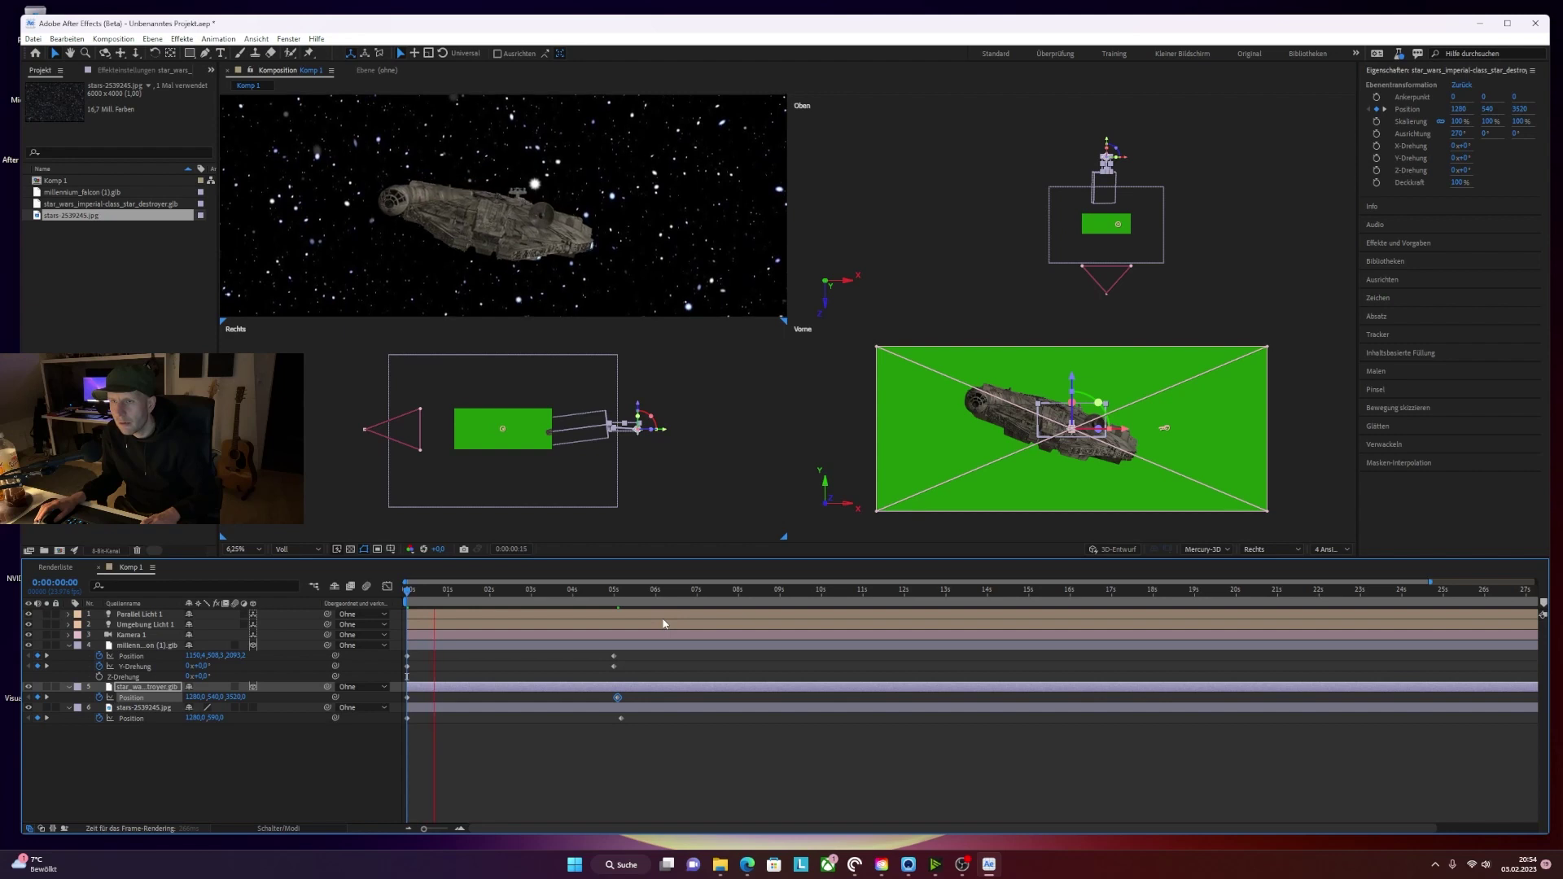
left_click(514, 588)
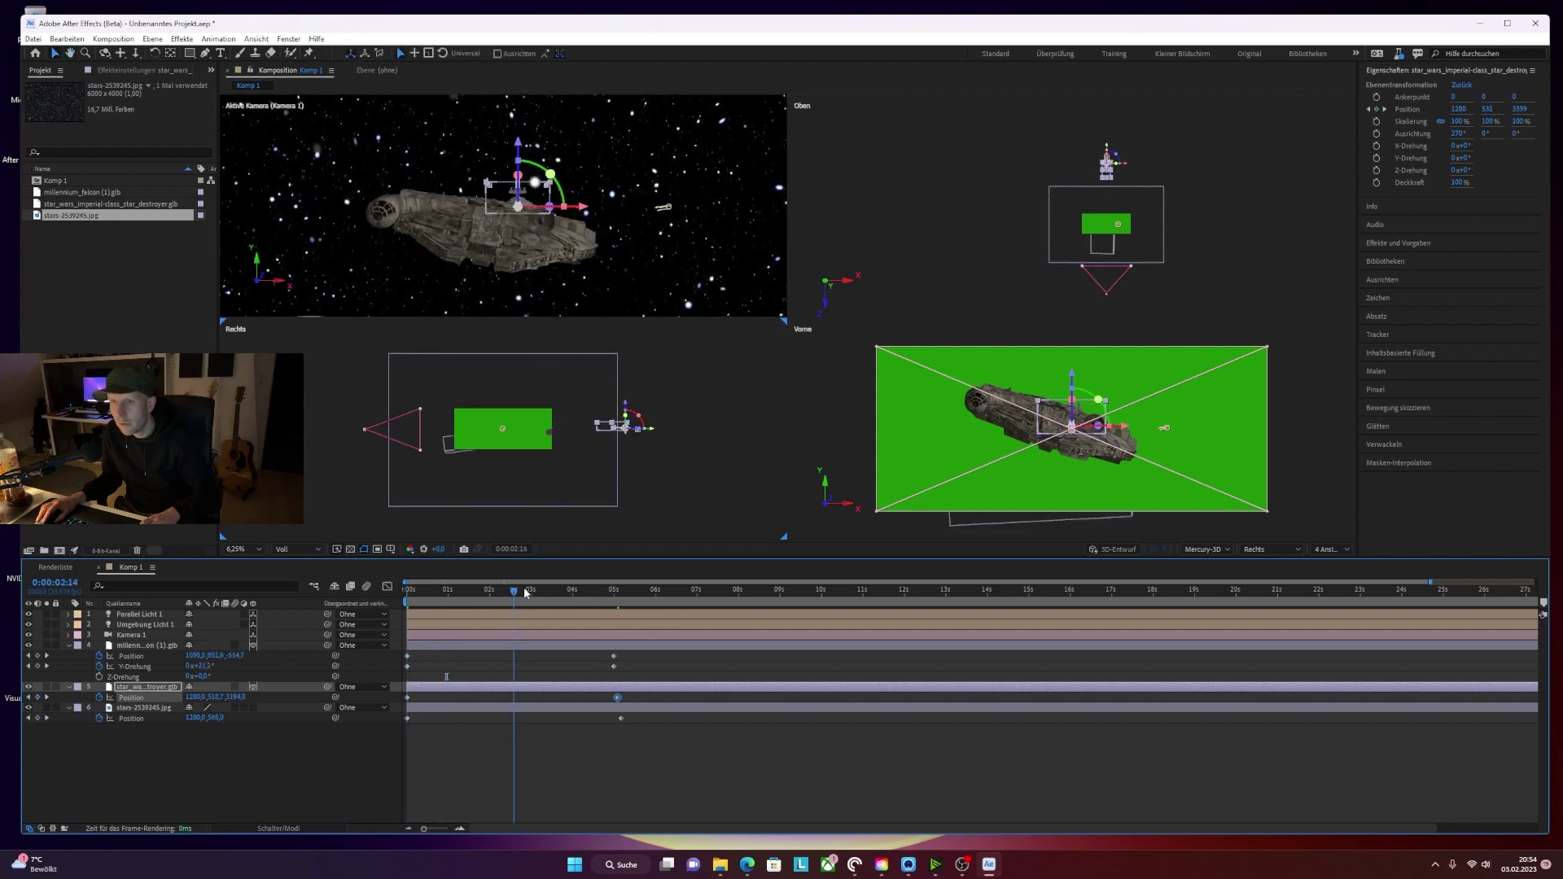
left_click_drag(525, 591, 567, 591)
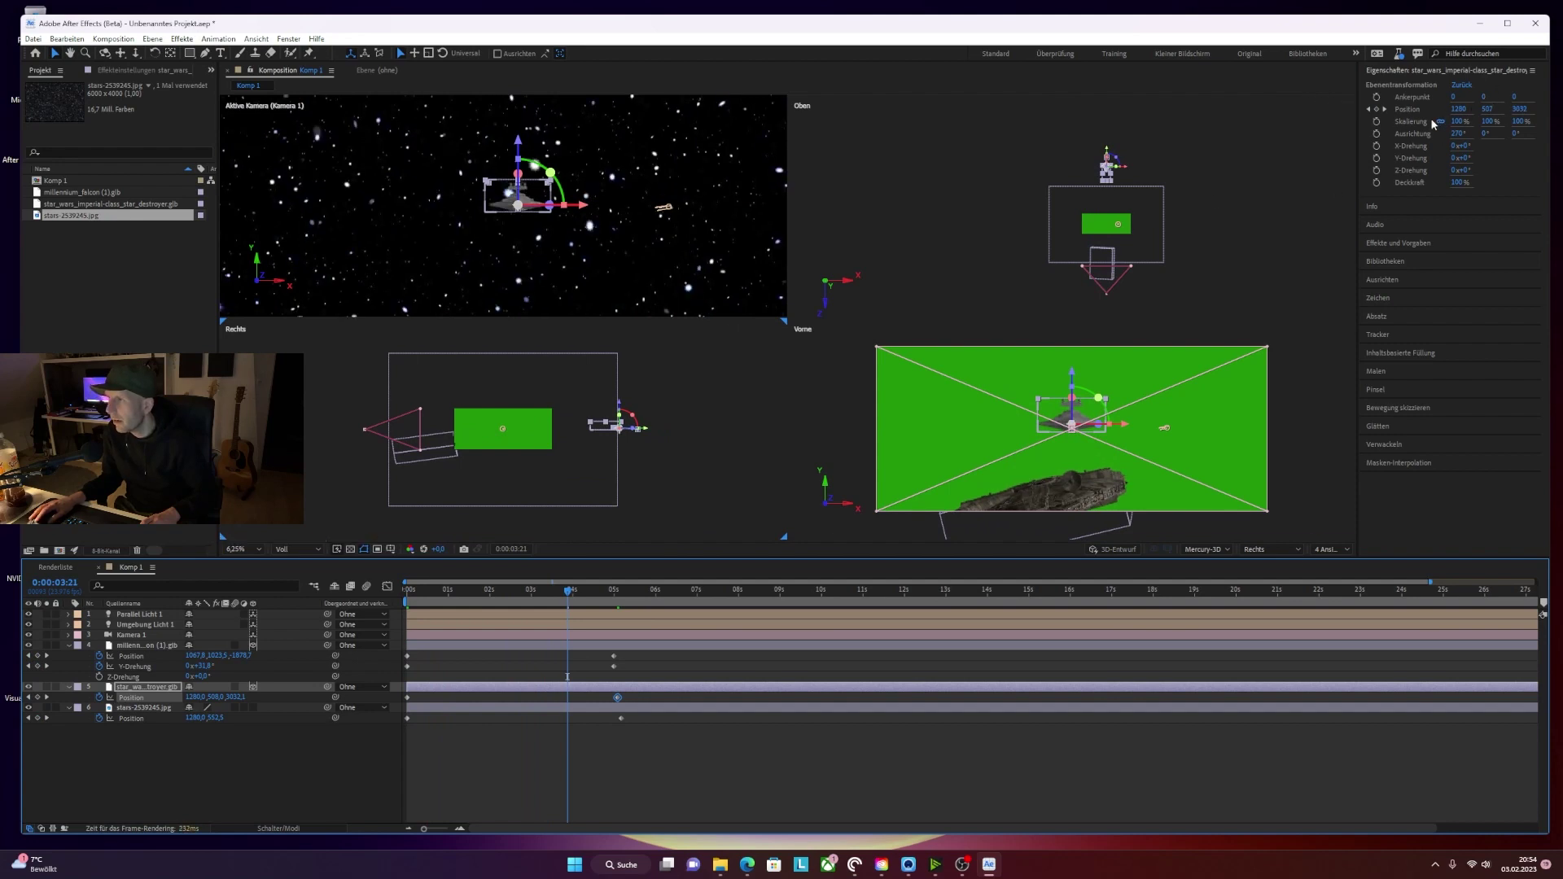
left_click(1384, 109)
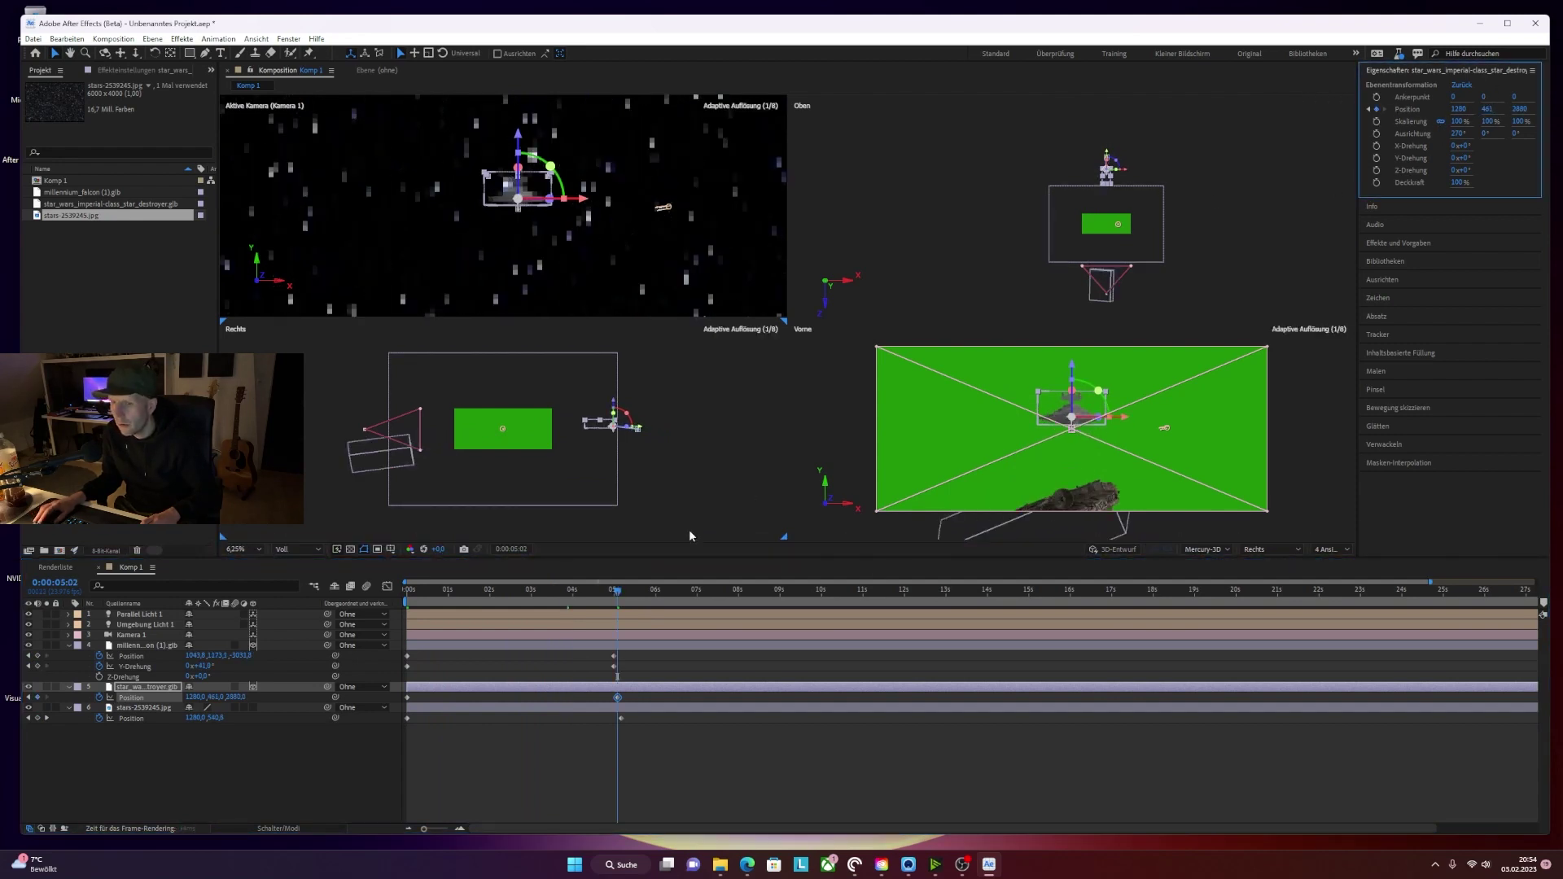
left_click_drag(617, 590, 611, 590)
key("Home")
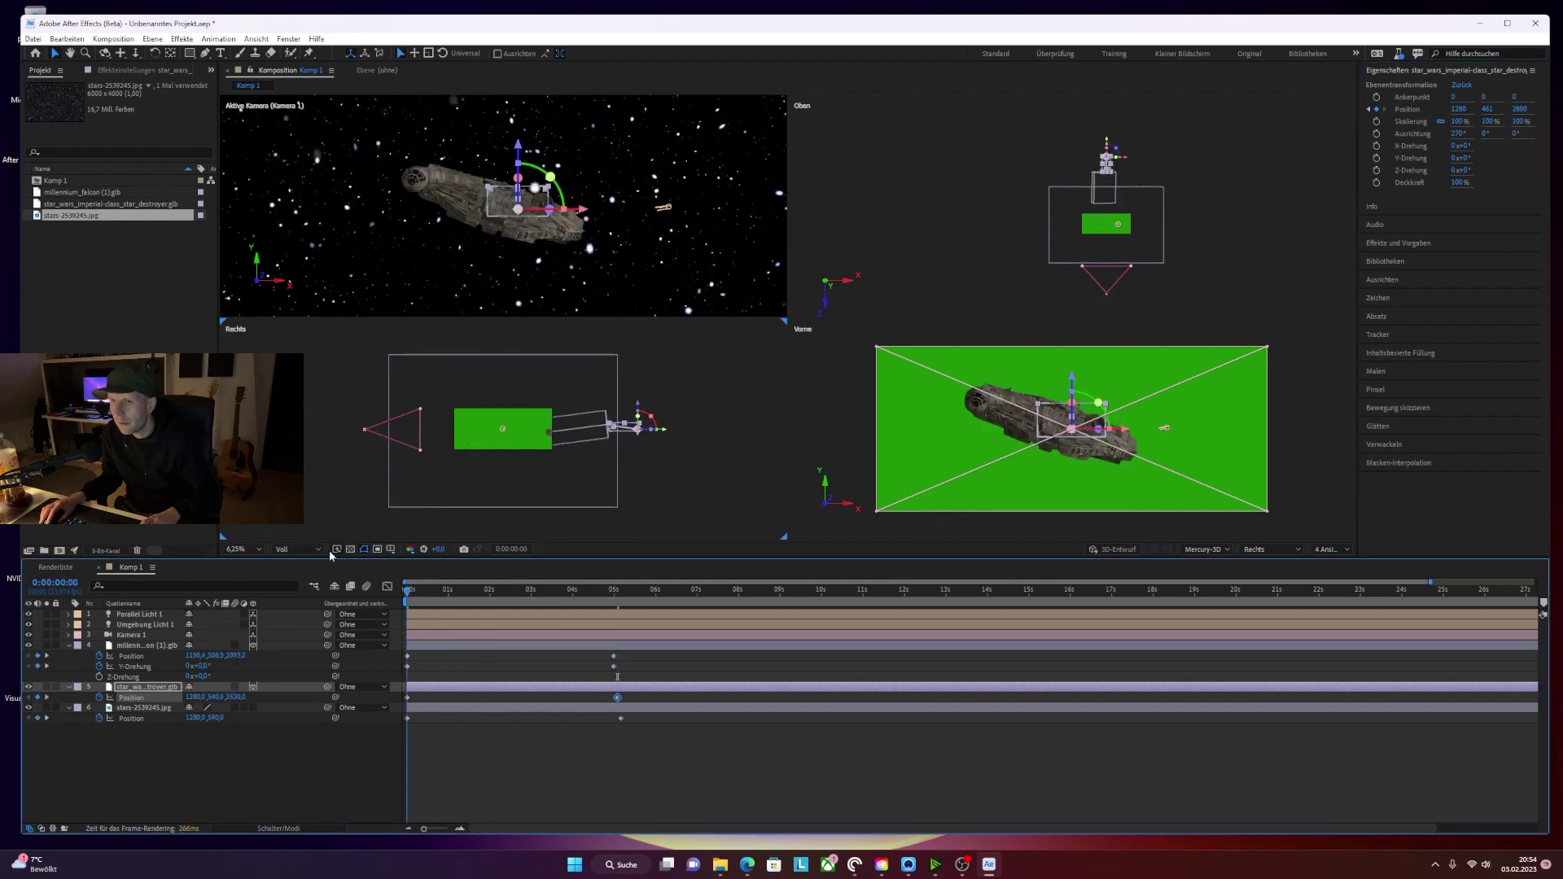
key("space")
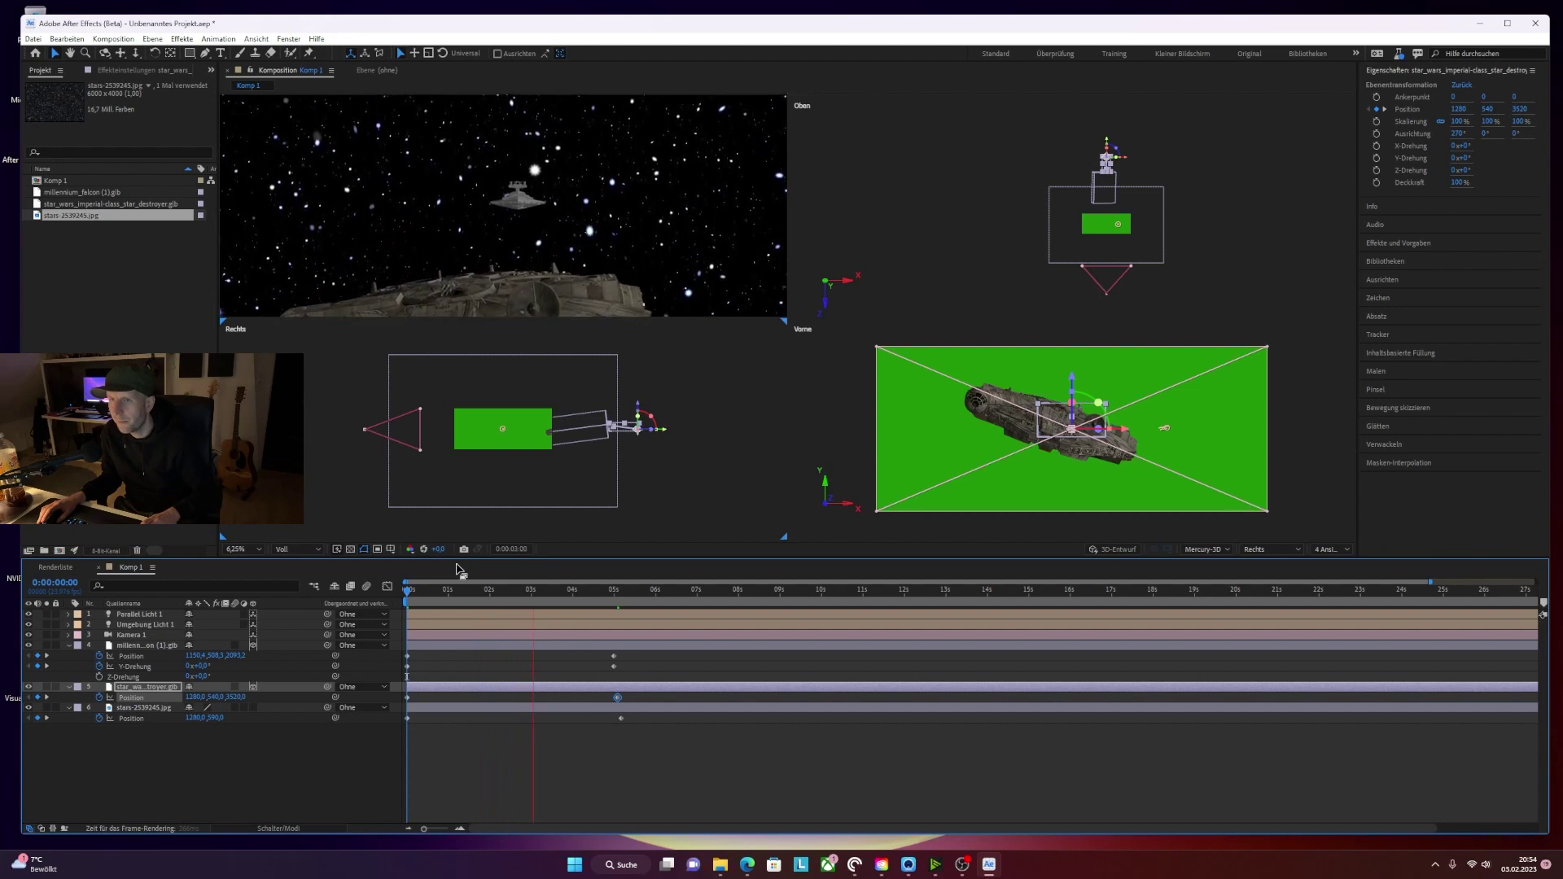
key("space")
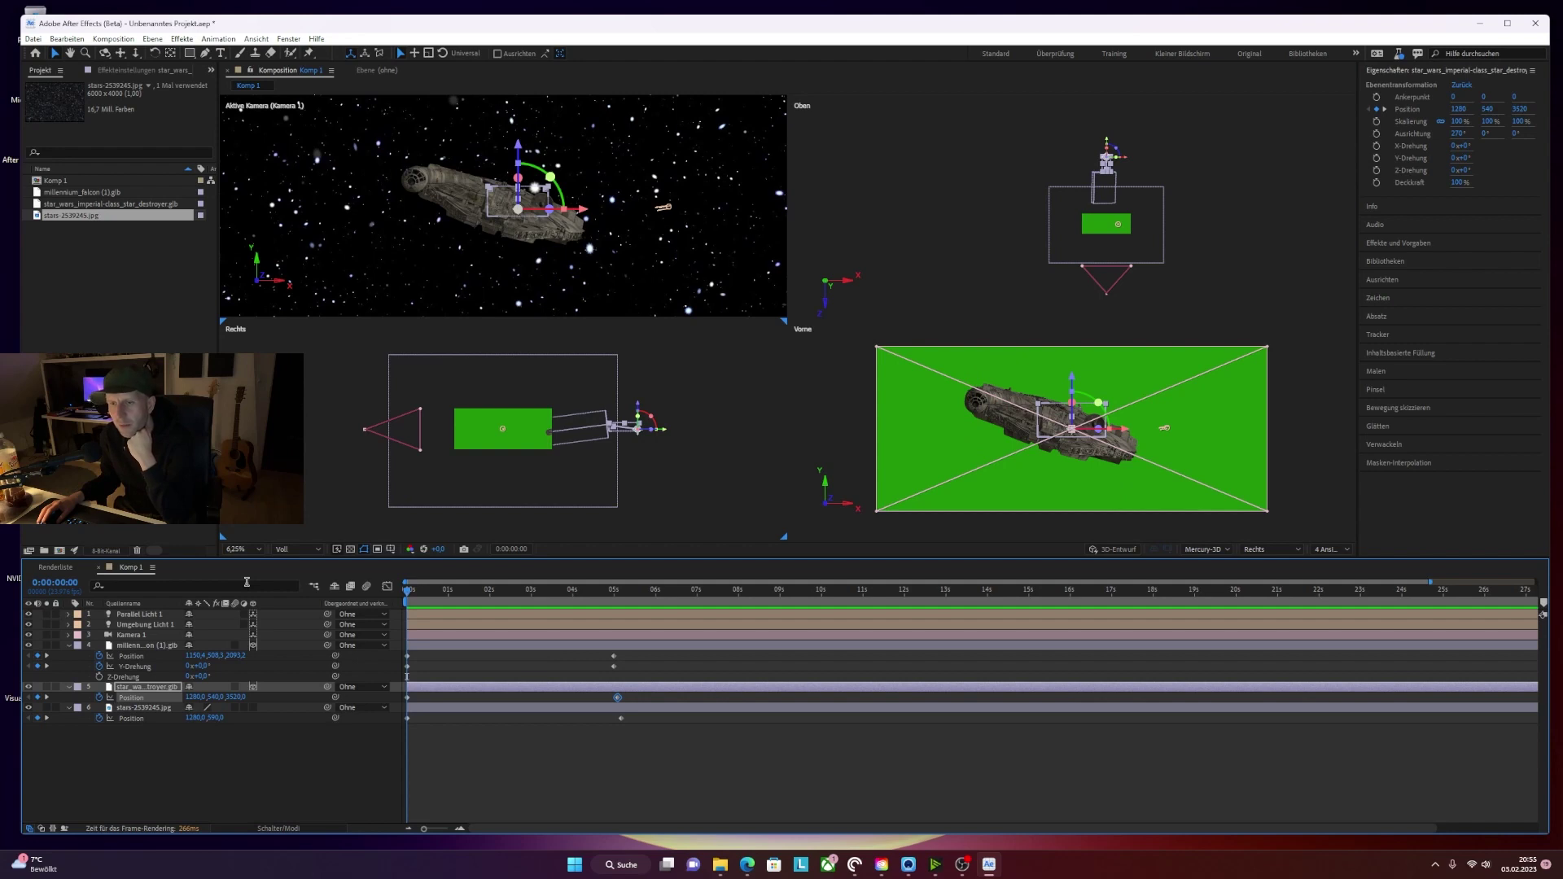
- Create a new Punktlicht light named 'Cockpit Beleuchtung'
right_click(232, 754)
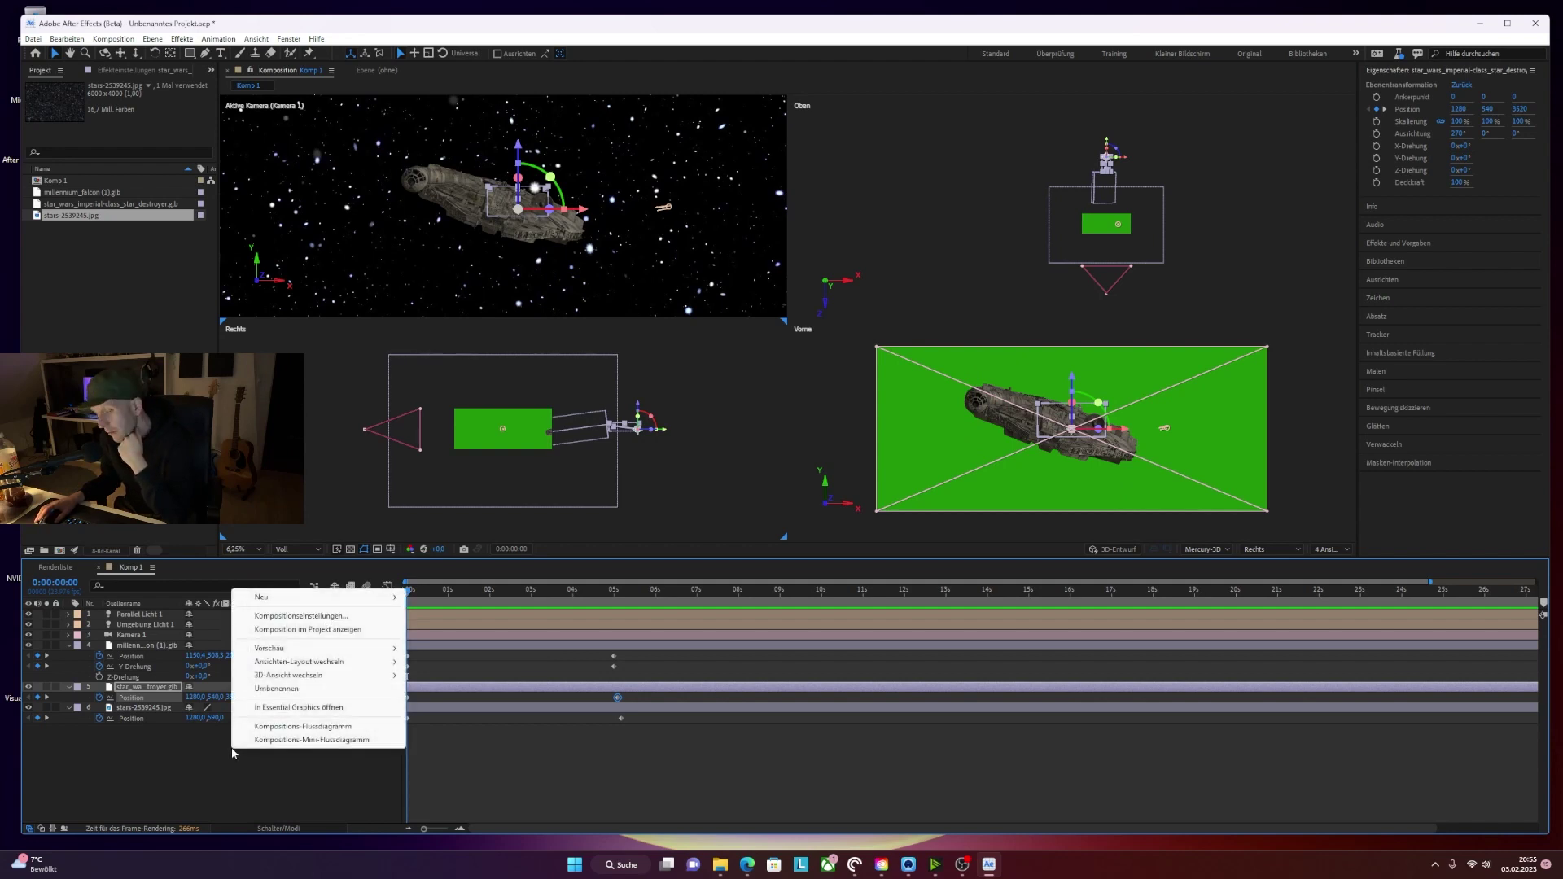
mouse_move(289, 675)
mouse_move(320, 601)
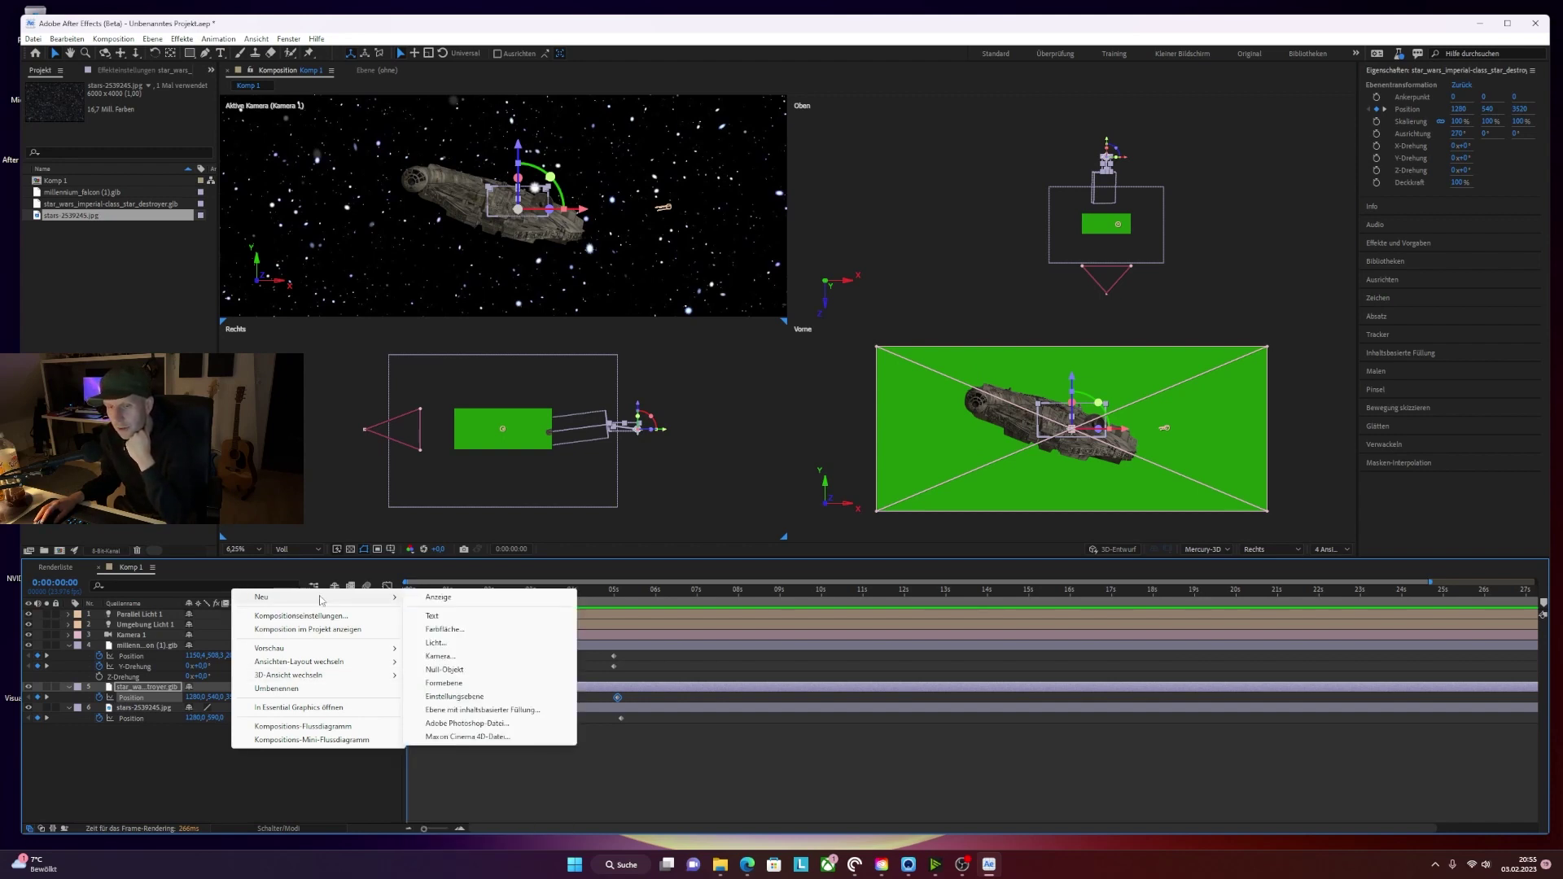
left_click(457, 645)
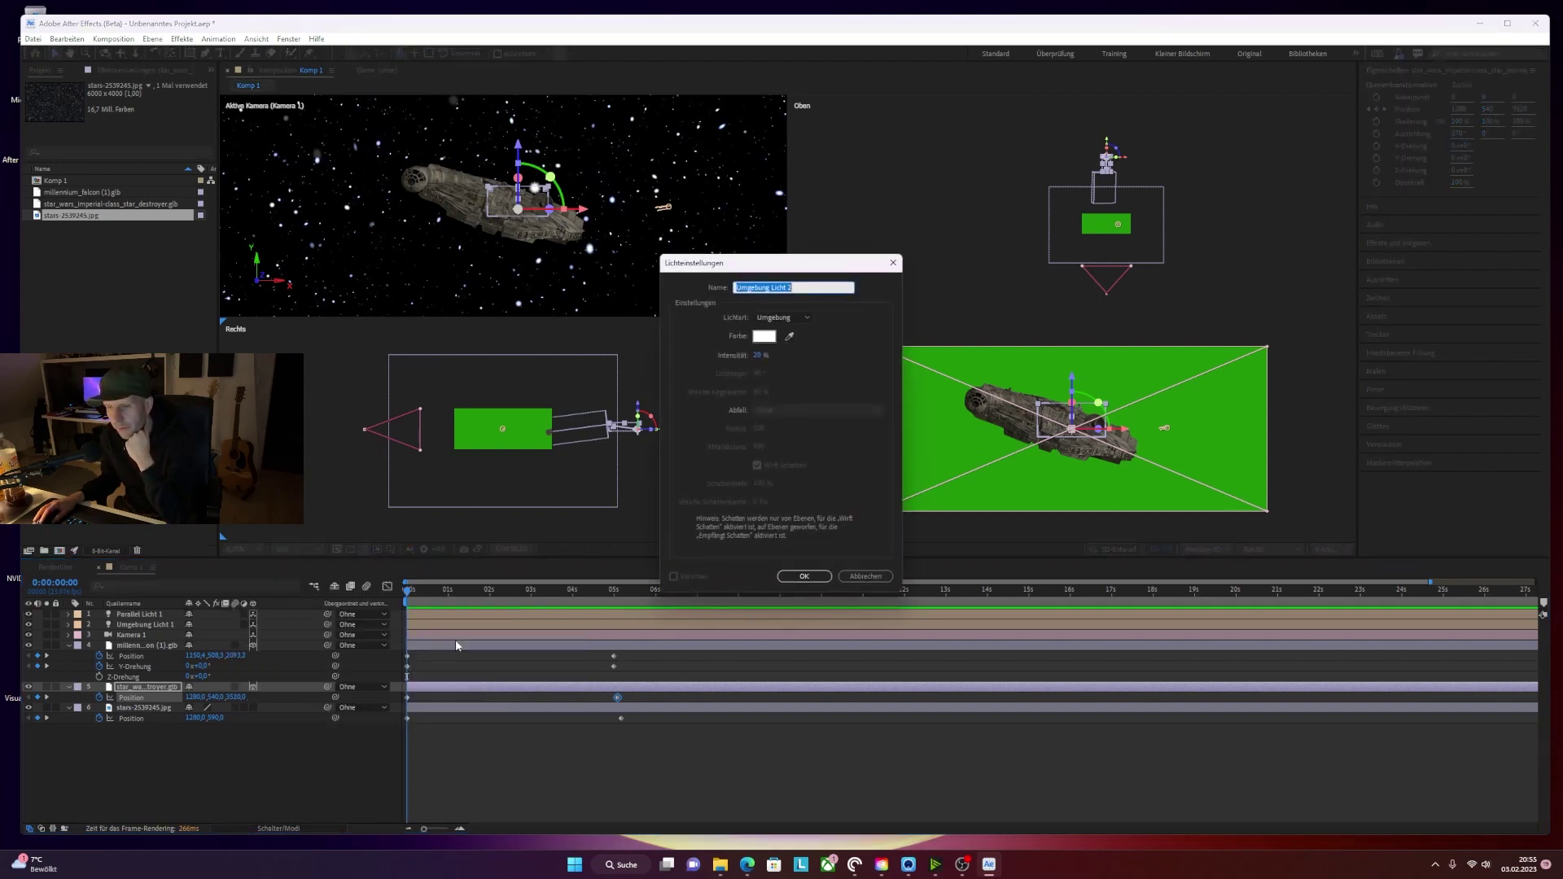
left_click(804, 318)
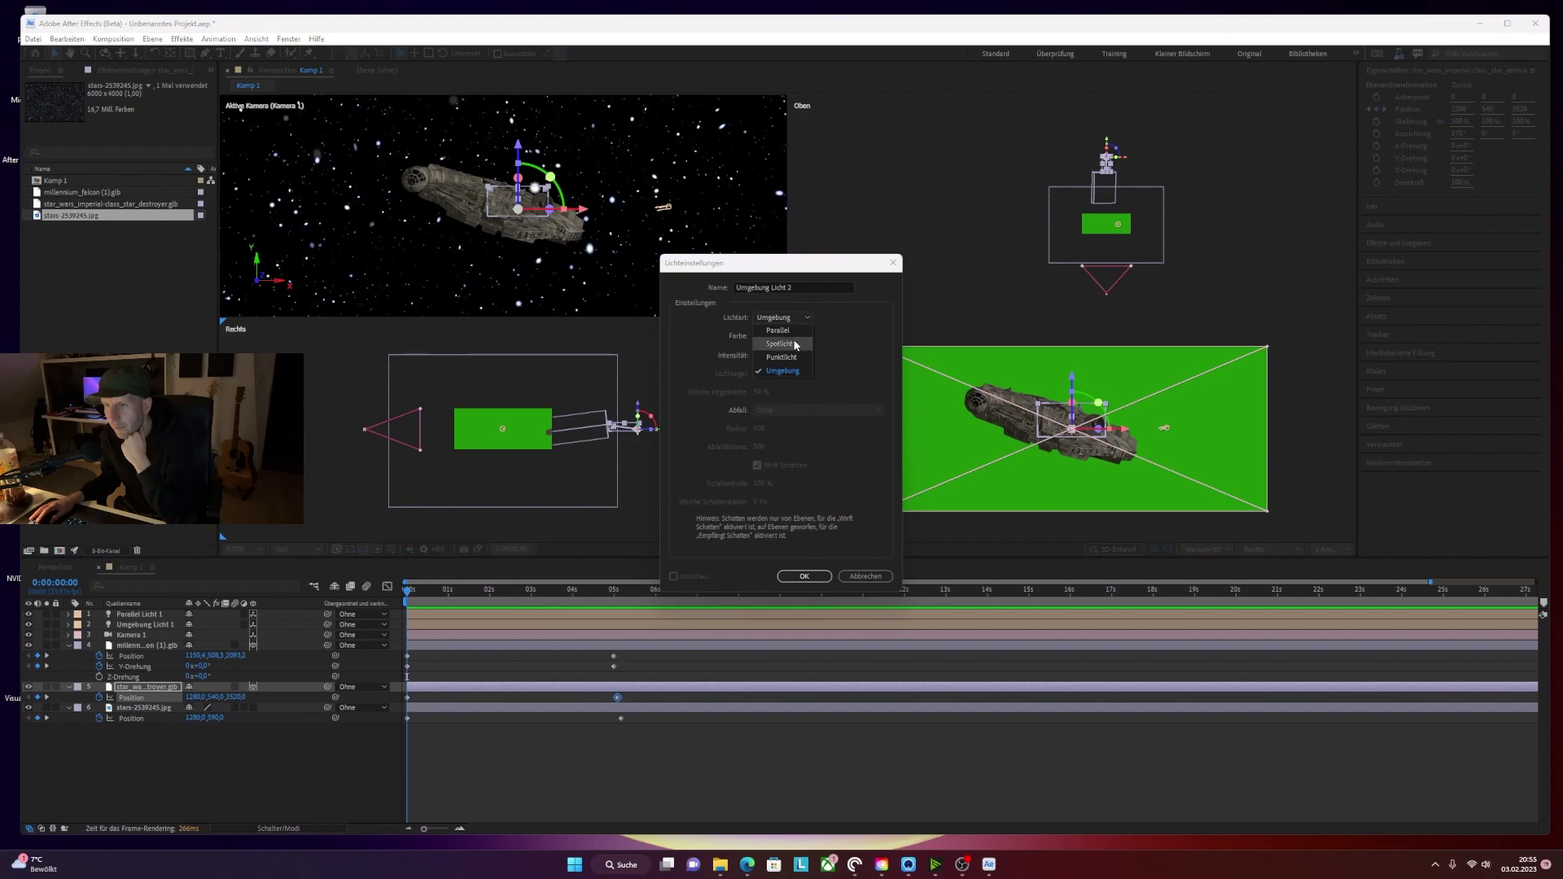
left_click(782, 357)
left_click(876, 228)
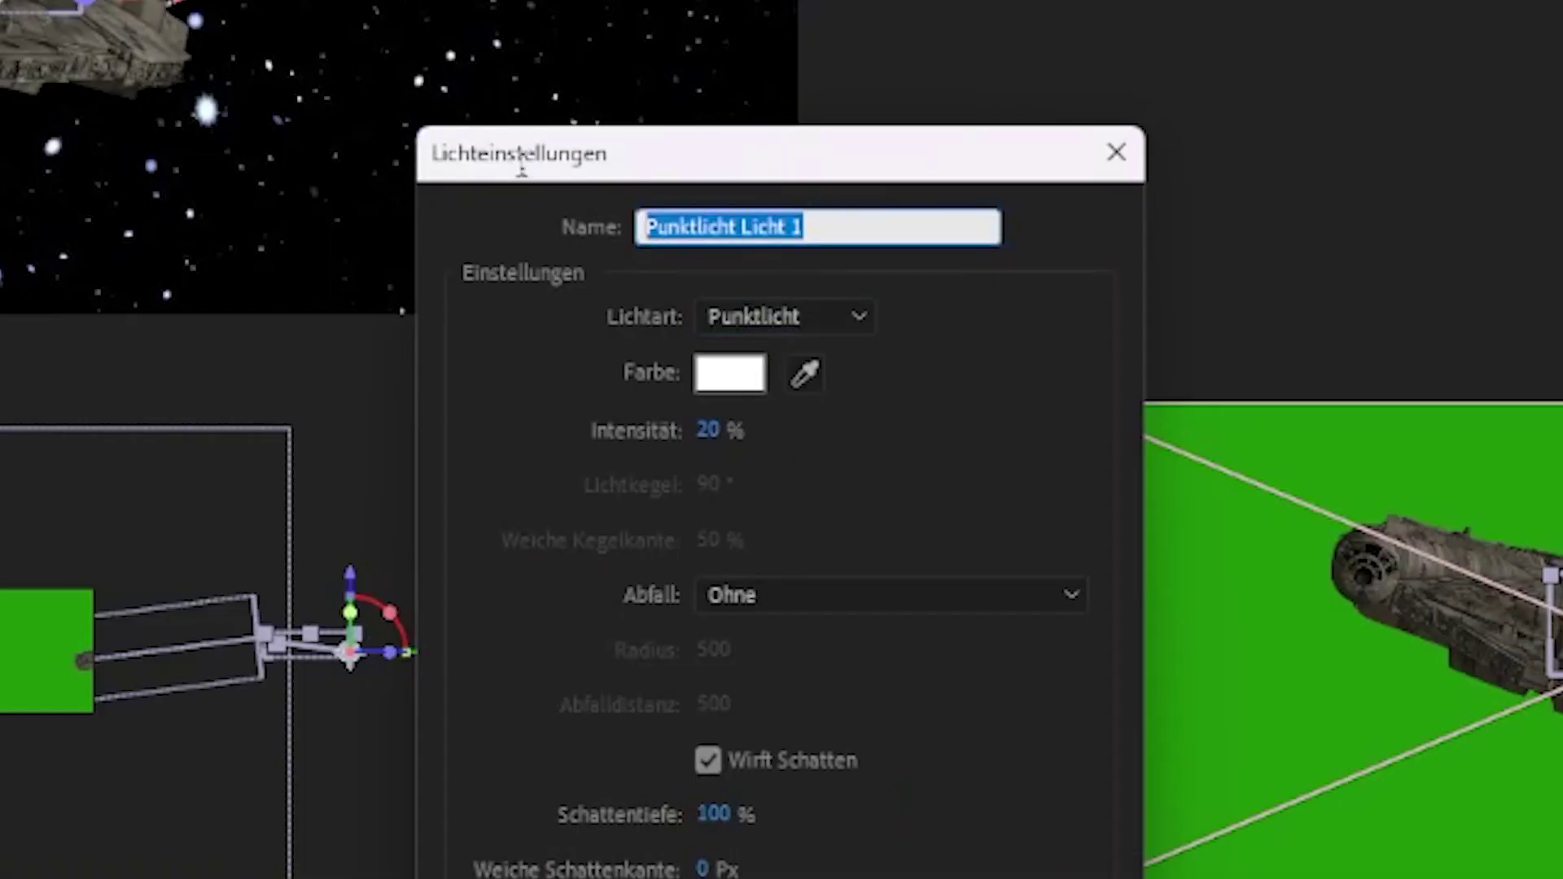
type("Cock")
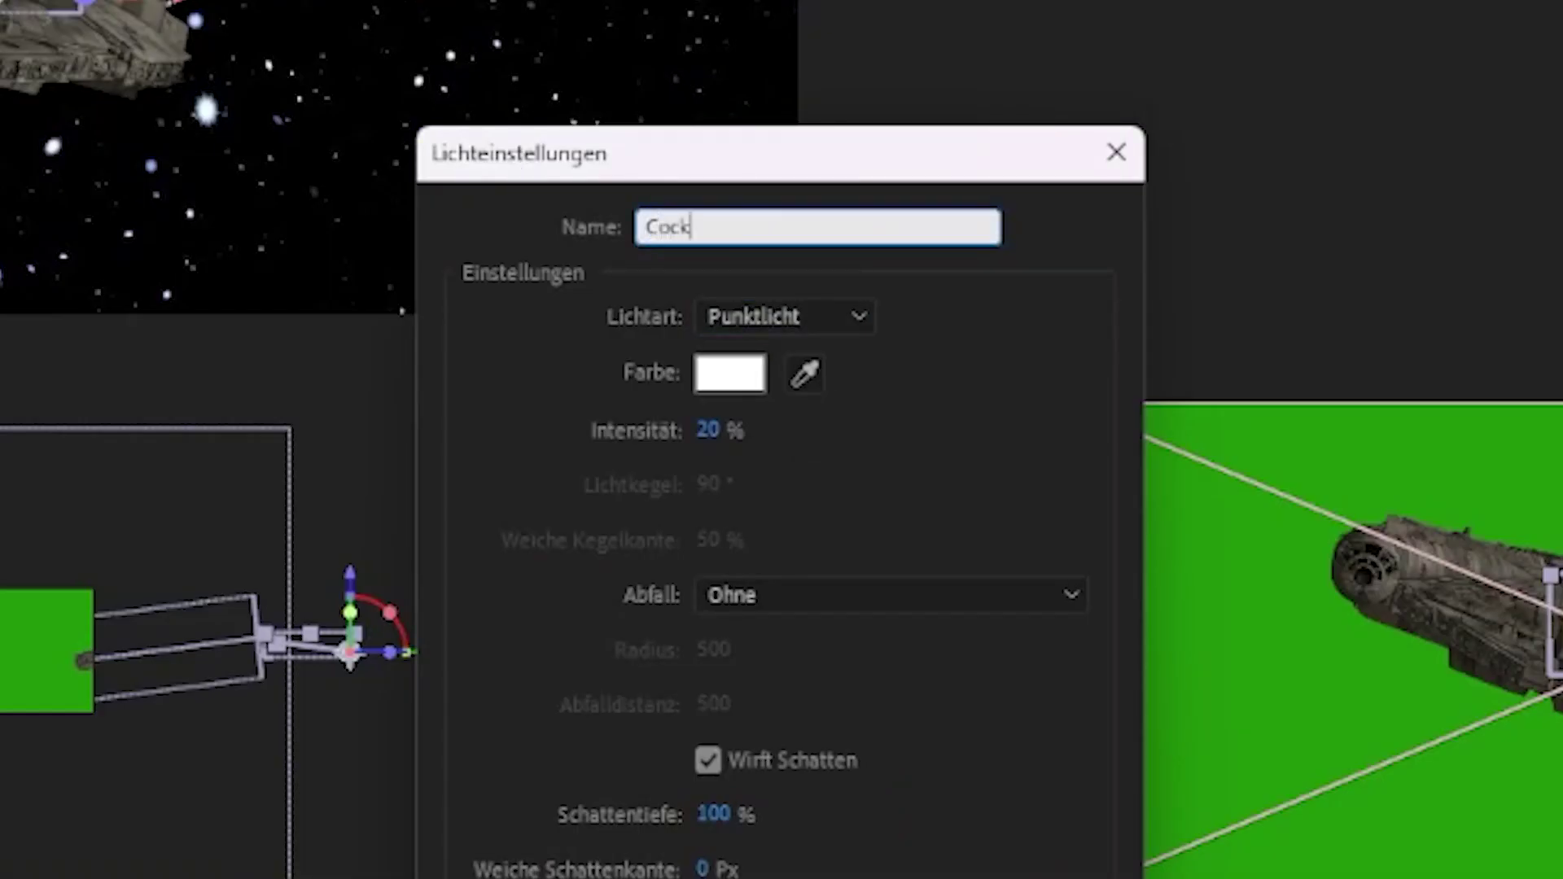
type("pit Bel")
type("euchtung")
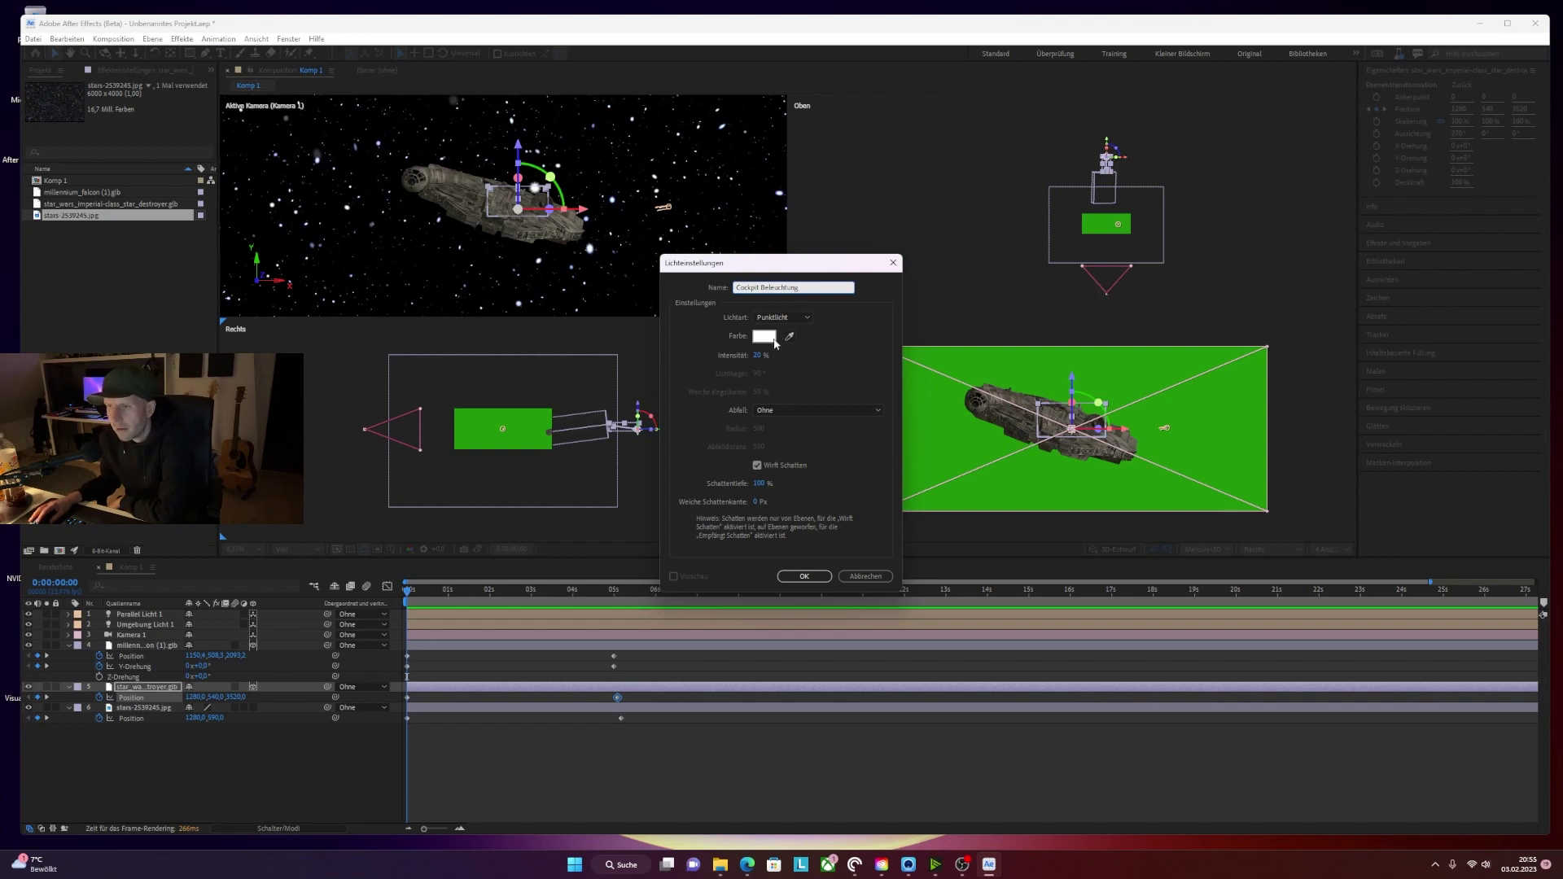
- Make the light colour yellow in the Lichtfarbe picker, then select the Intensität field
left_click(764, 338)
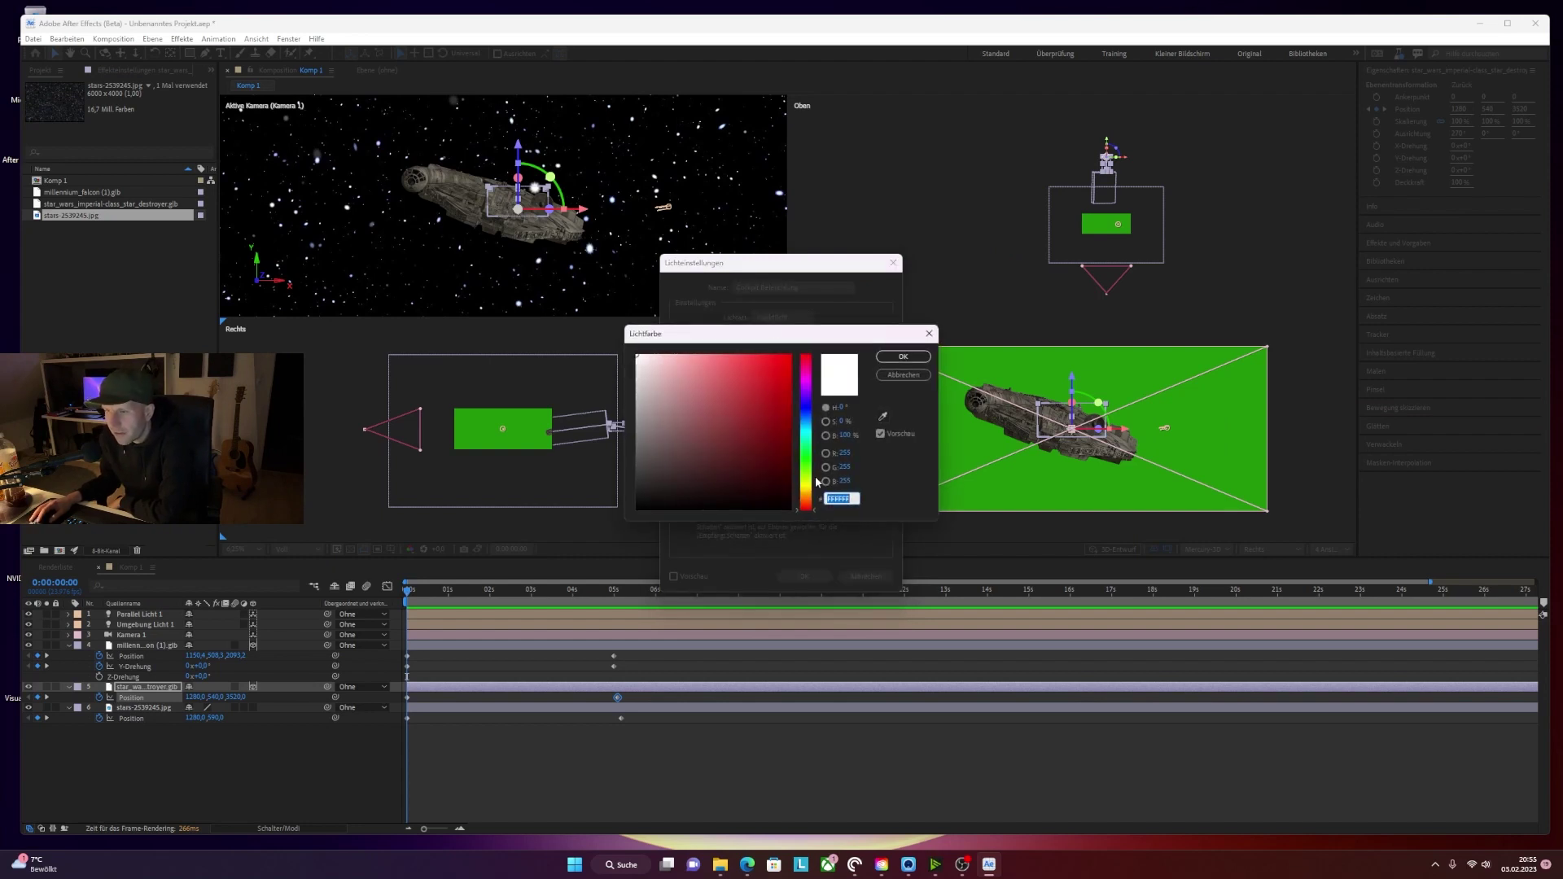
left_click(805, 483)
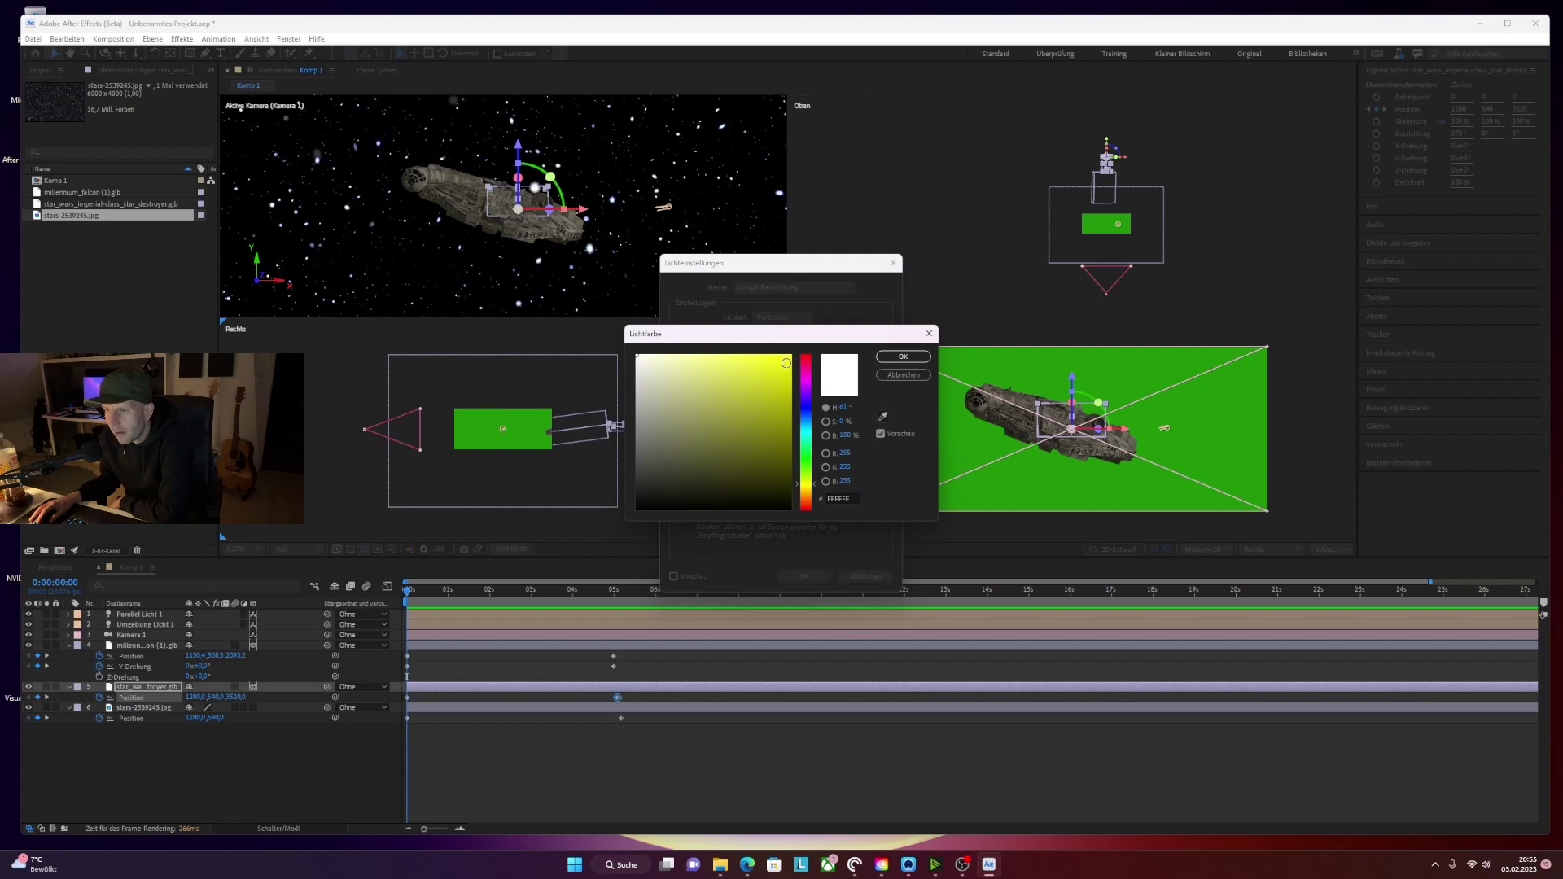
left_click(786, 363)
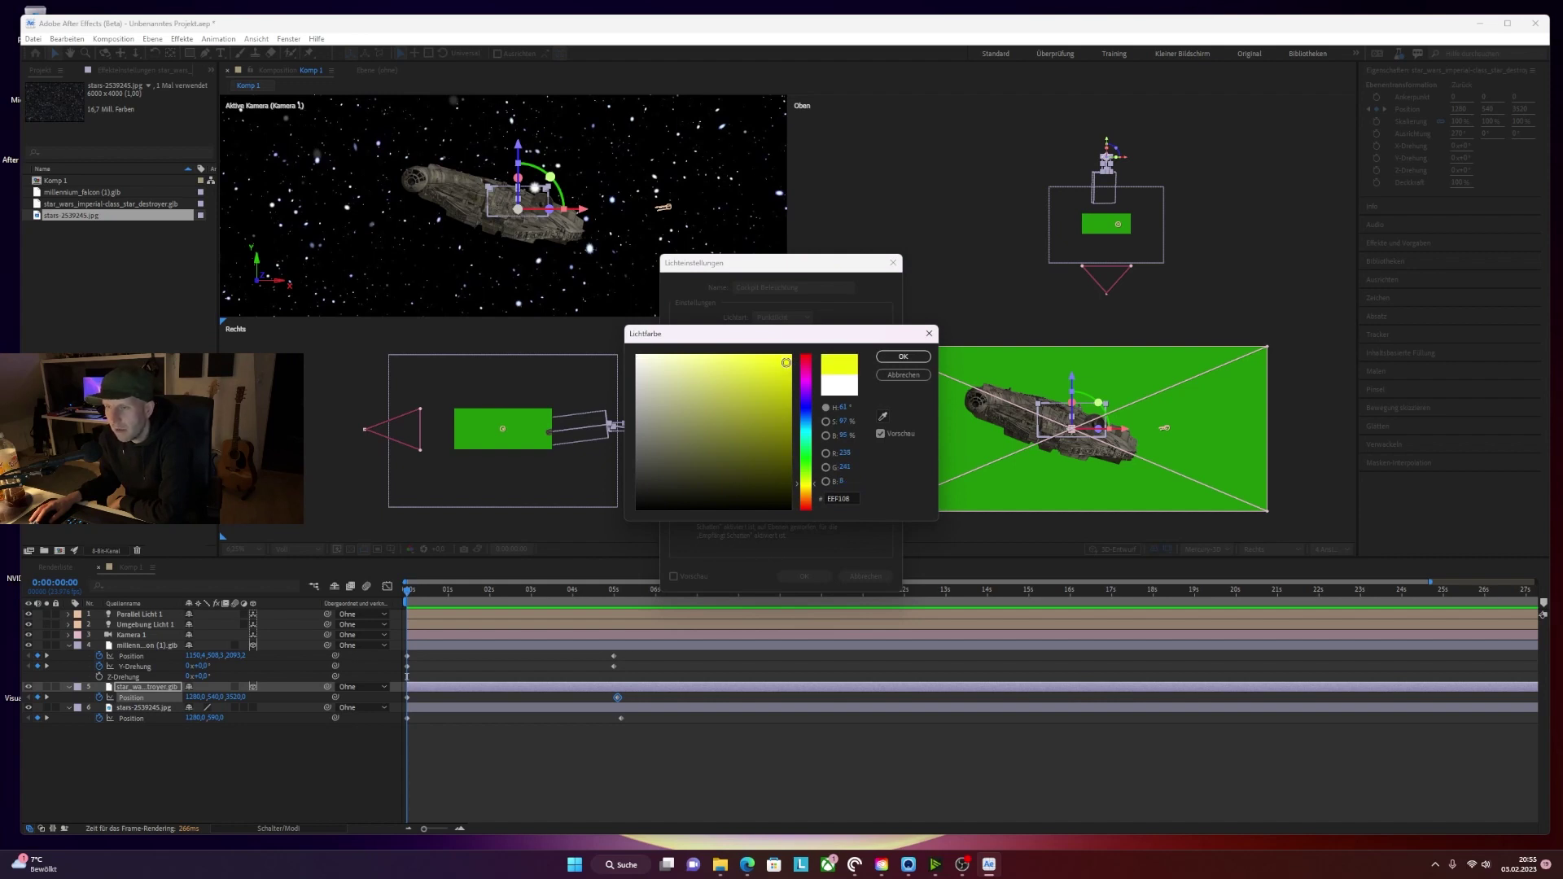
left_click_drag(786, 363, 781, 358)
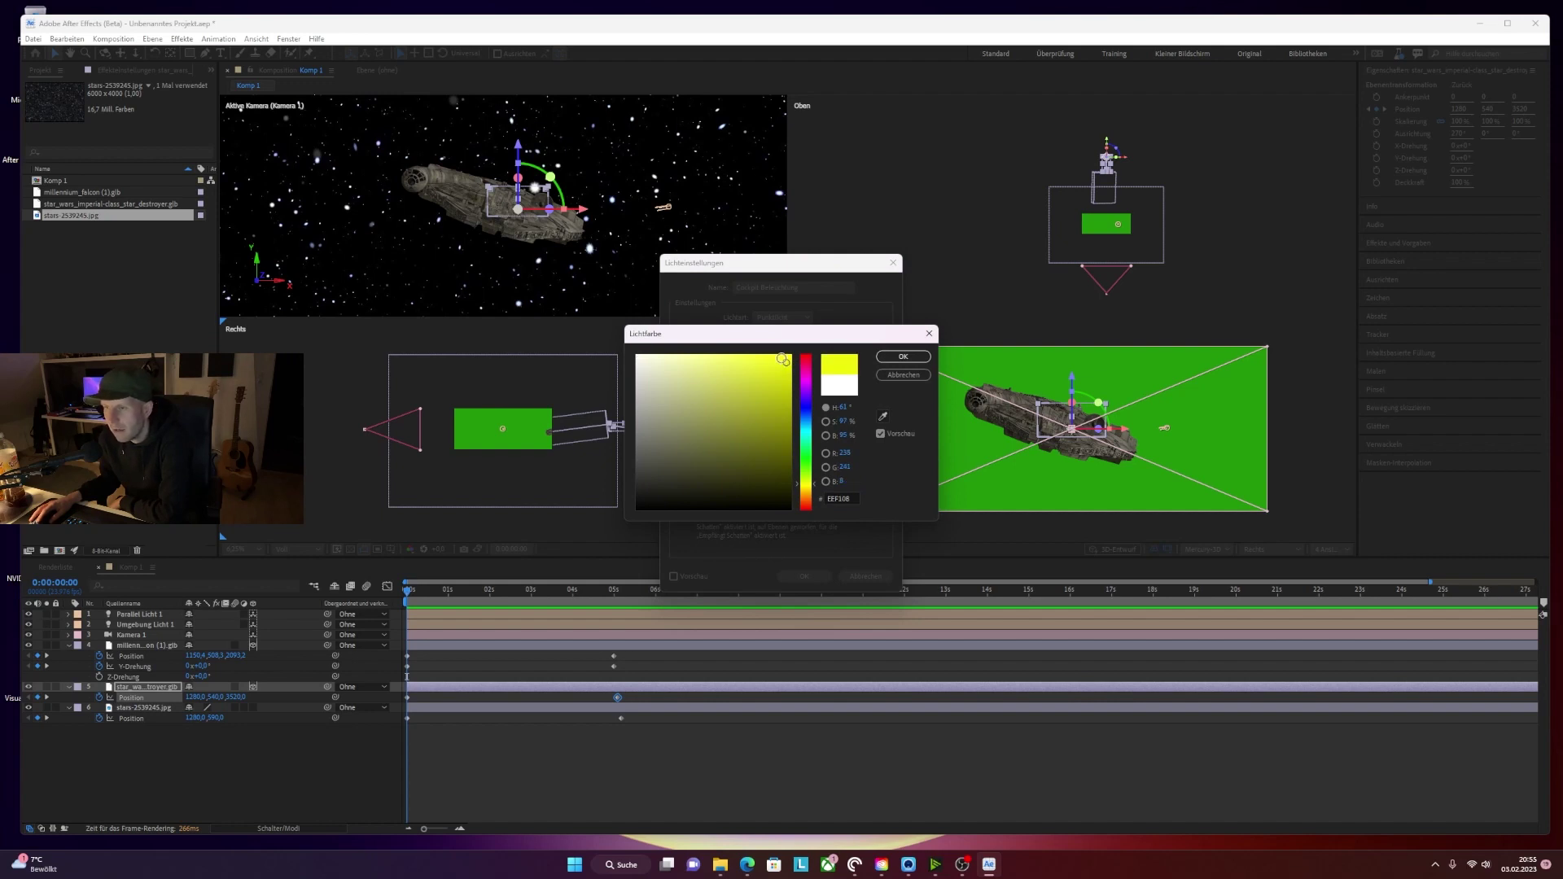
left_click(889, 355)
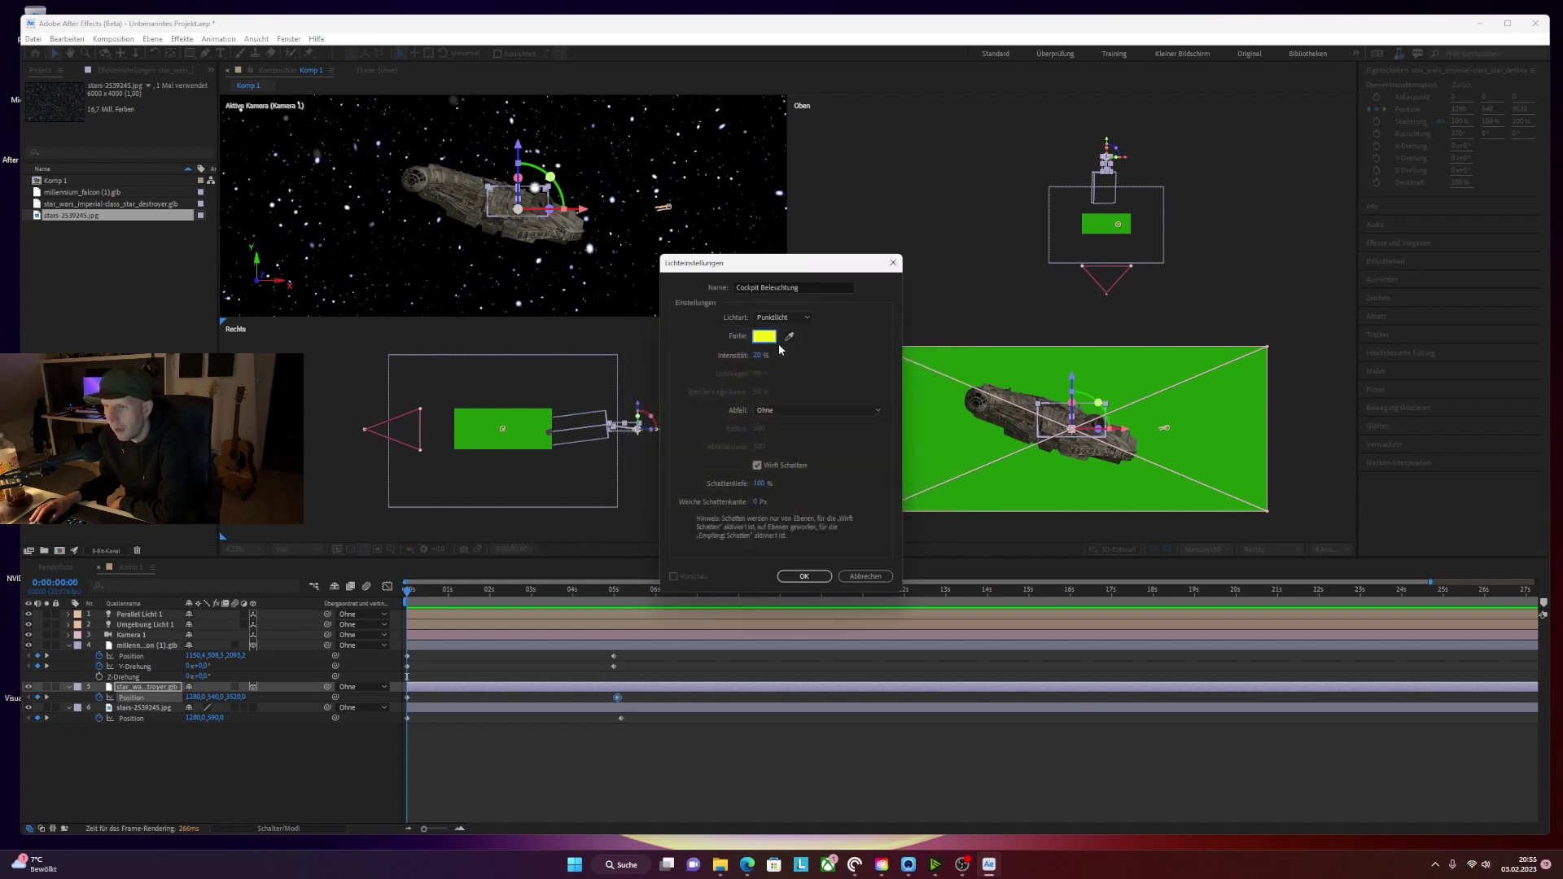
left_click(758, 356)
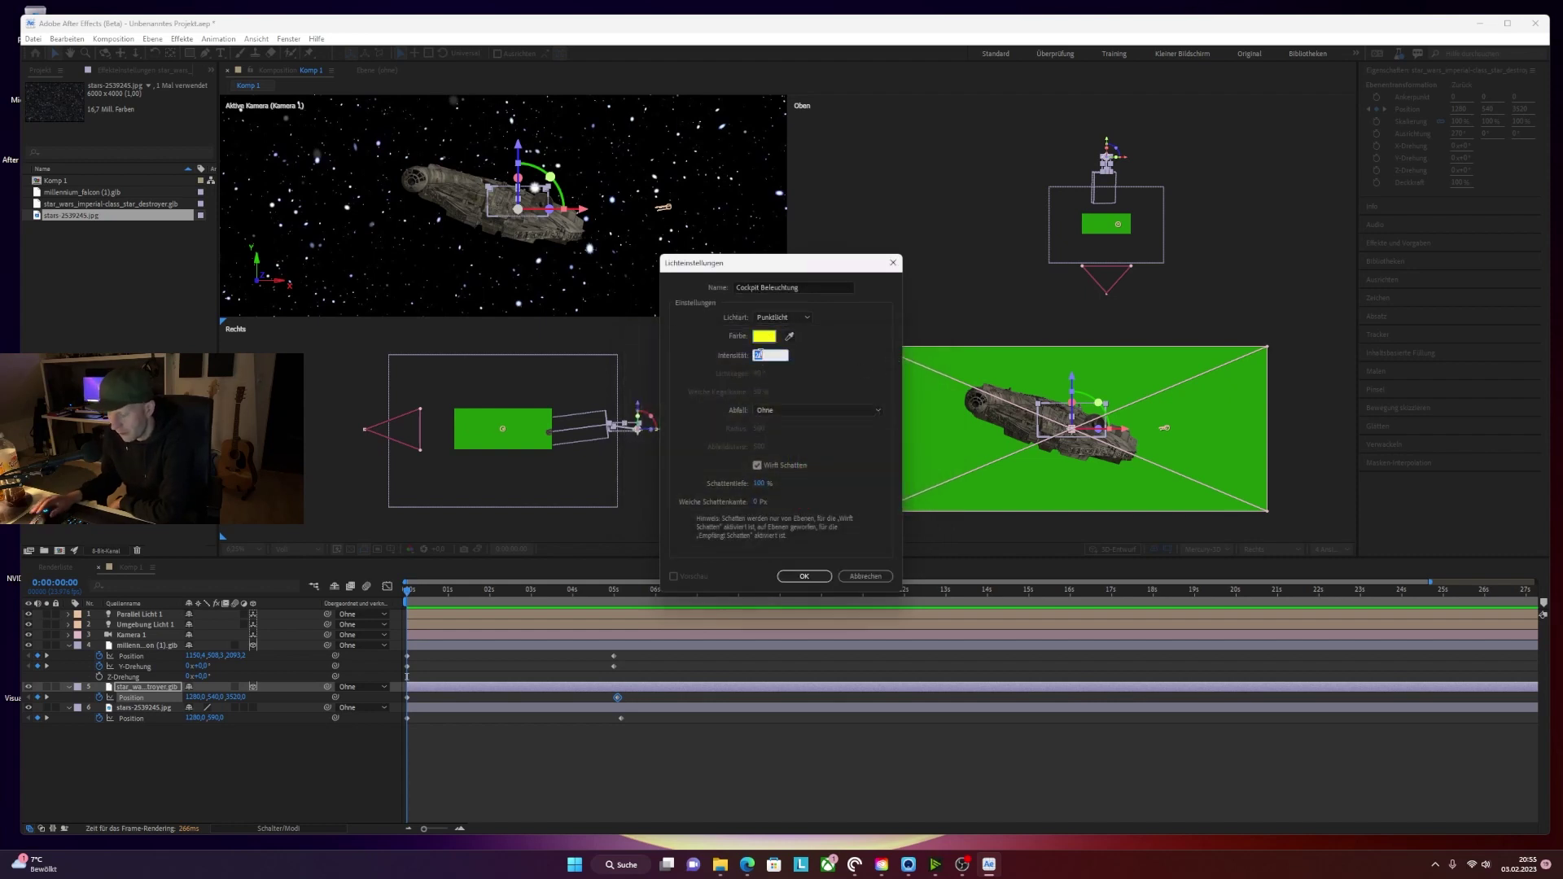
- Set Intensität to 100 and create the light, then centre the view on the Falcon's cockpit
type("100")
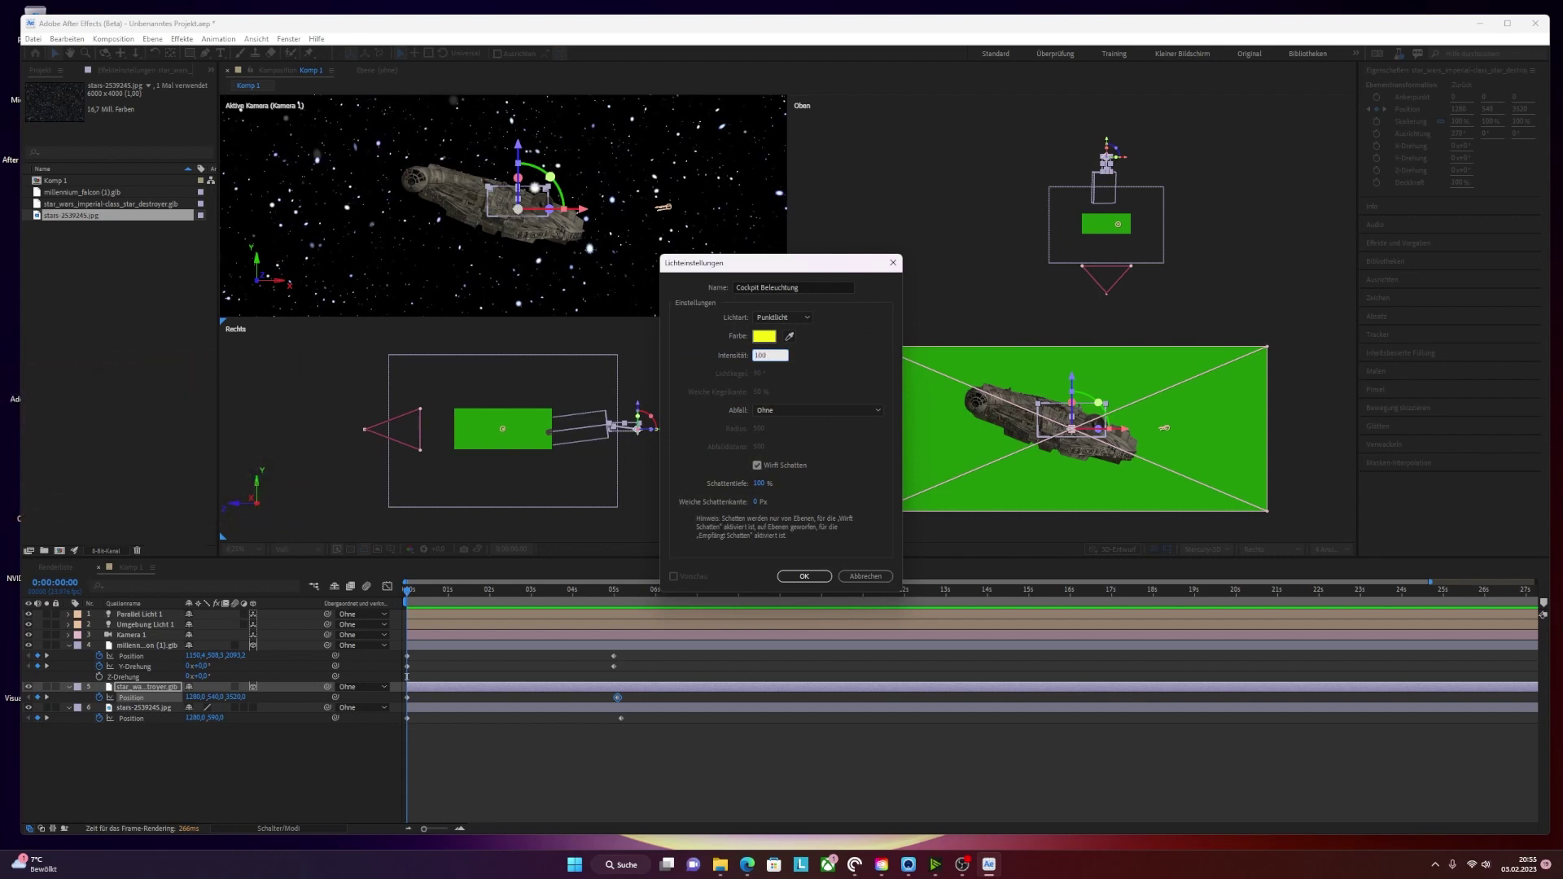
key("Return")
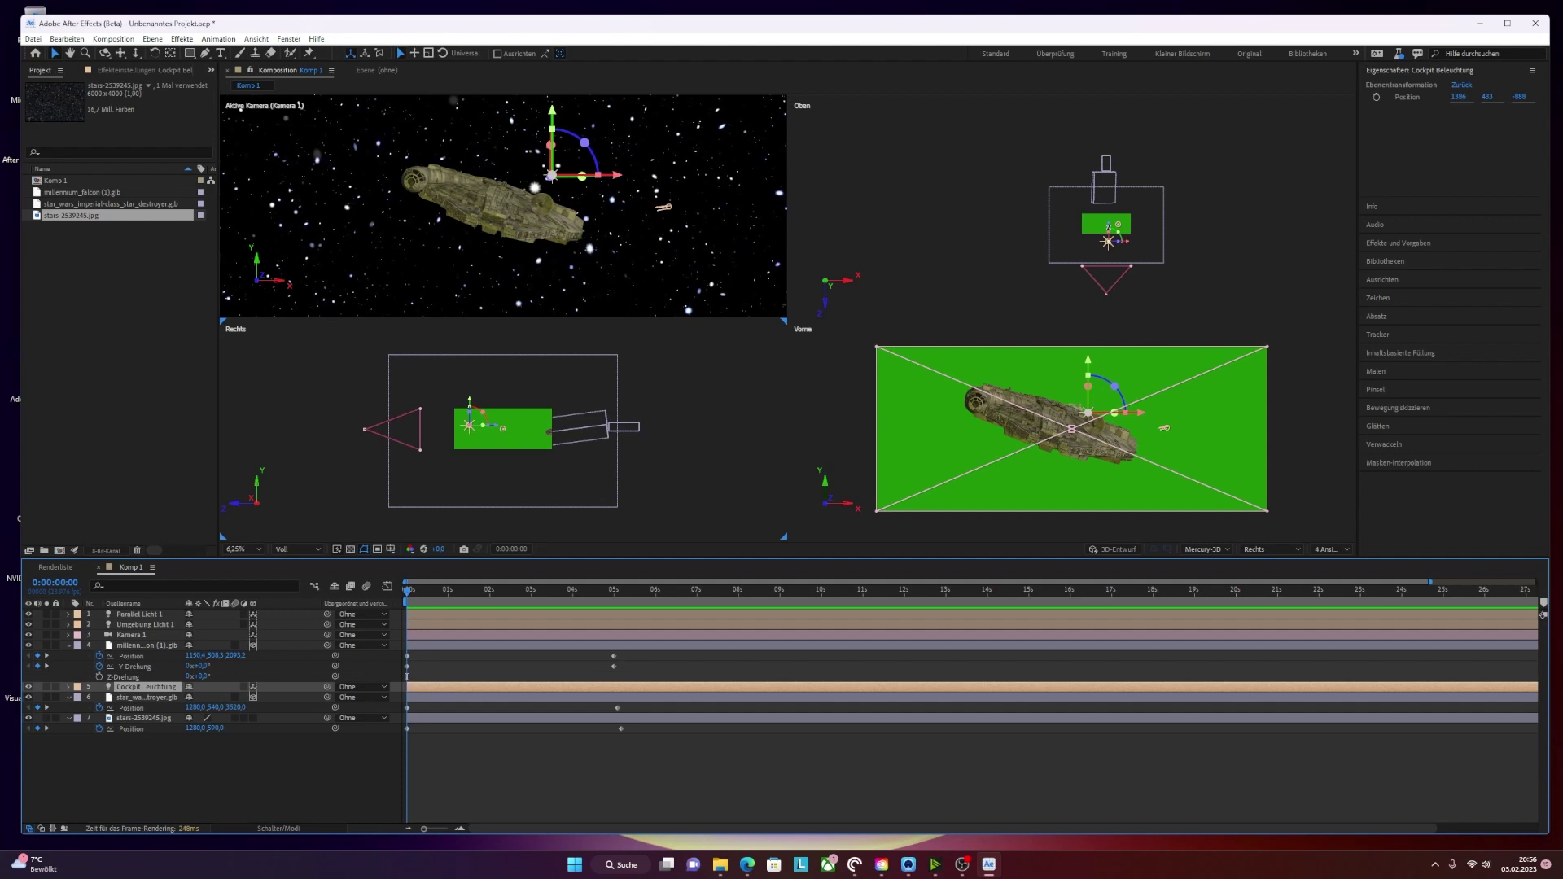
scroll(1108, 227, "down", 1)
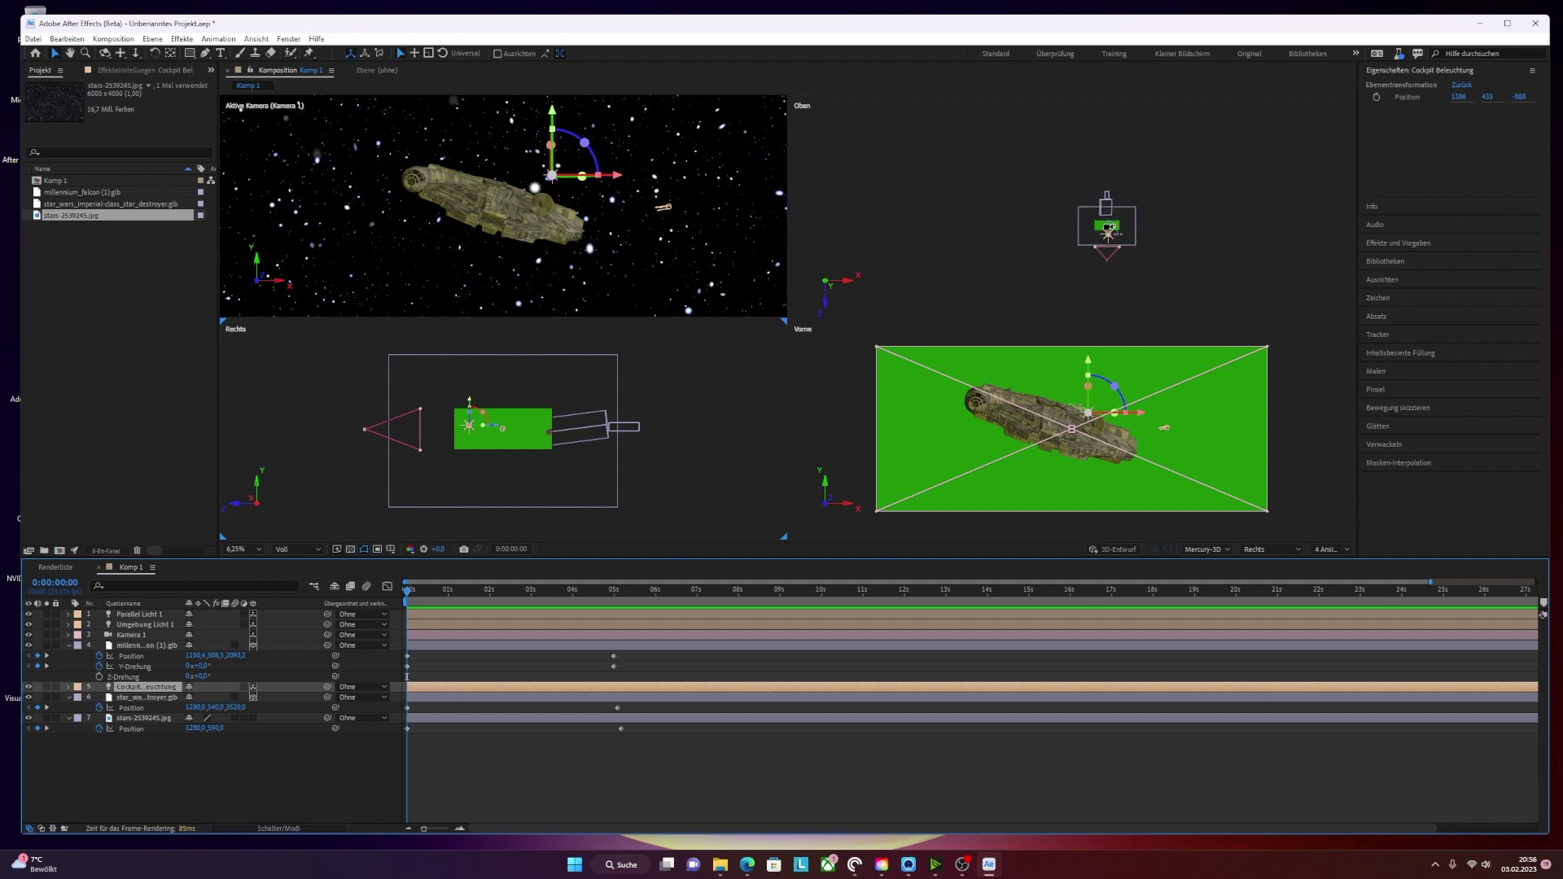
scroll(1107, 227, "up", 3)
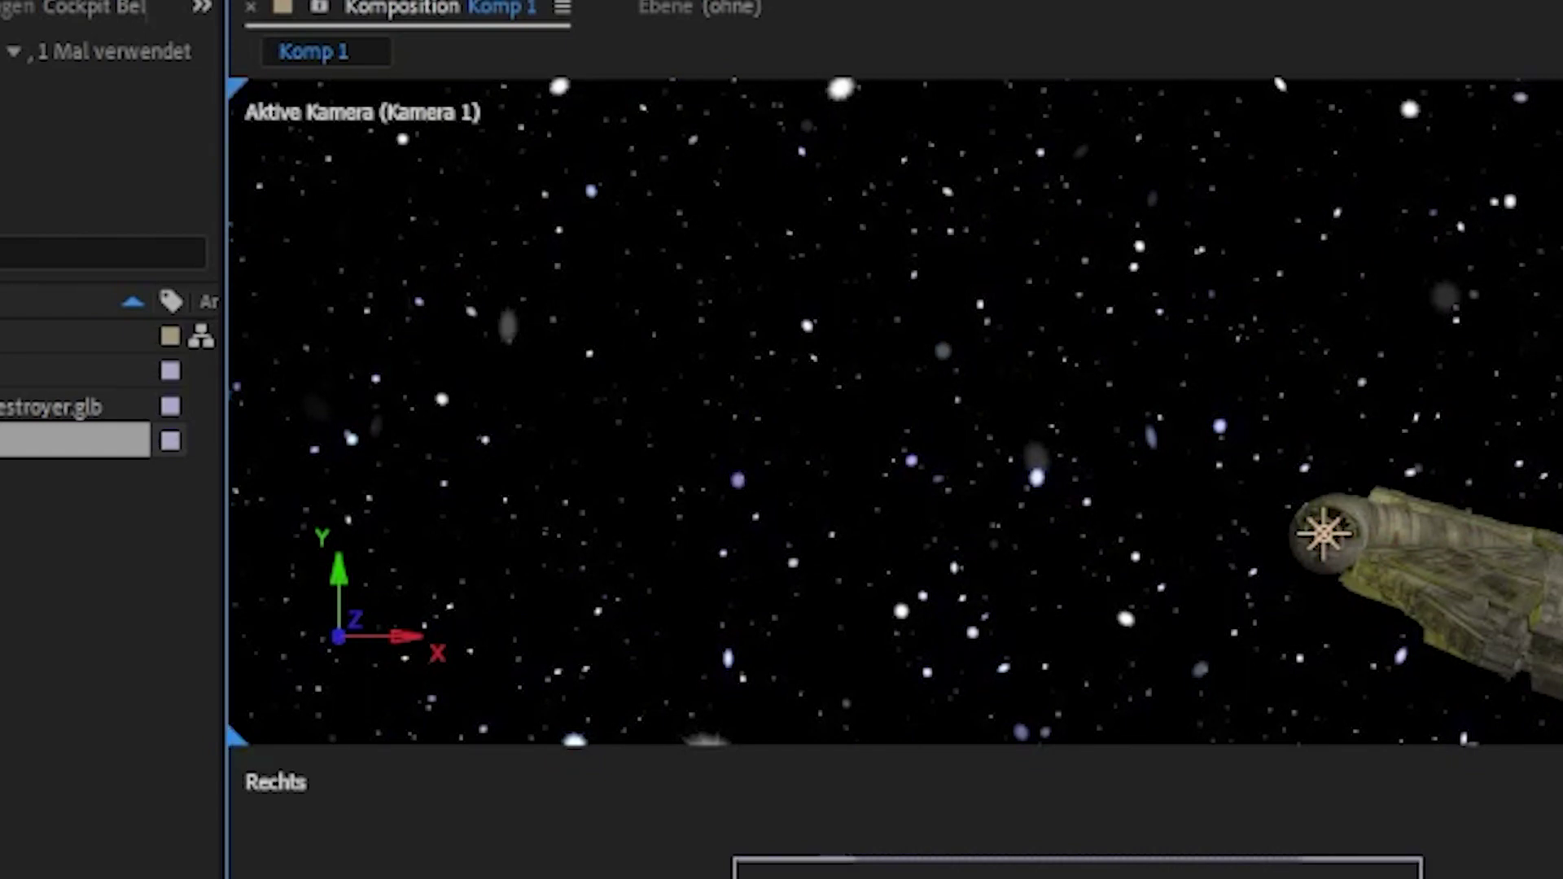
left_click_drag(1383, 252, 1003, 253)
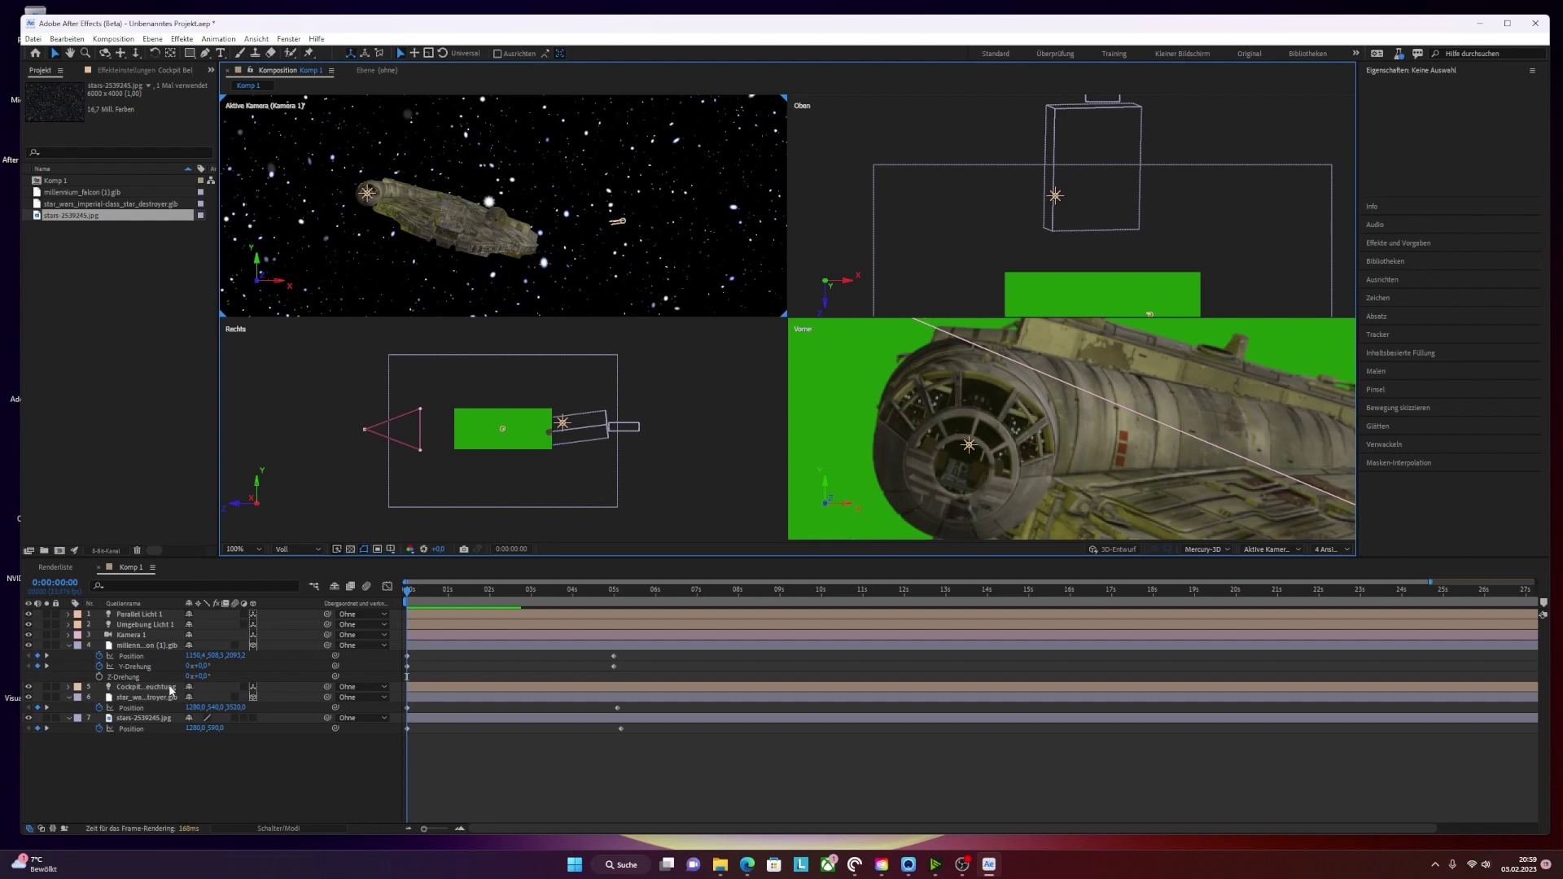
- Reopen the Cockpit Beleuchtung light settings and select its Intensität value for editing
double_click(138, 687)
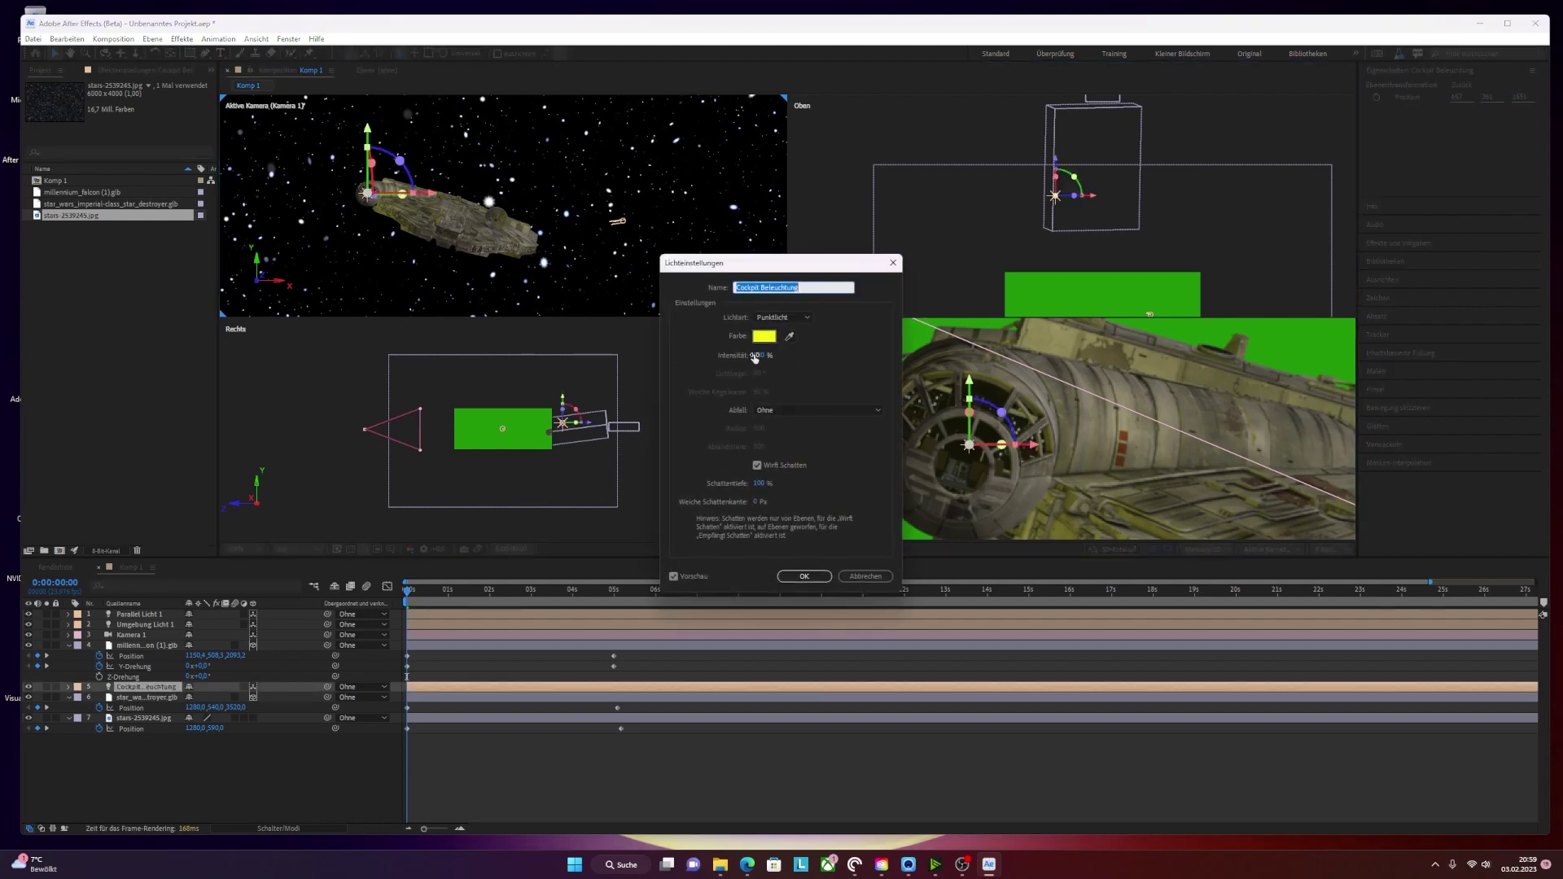
left_click(757, 356)
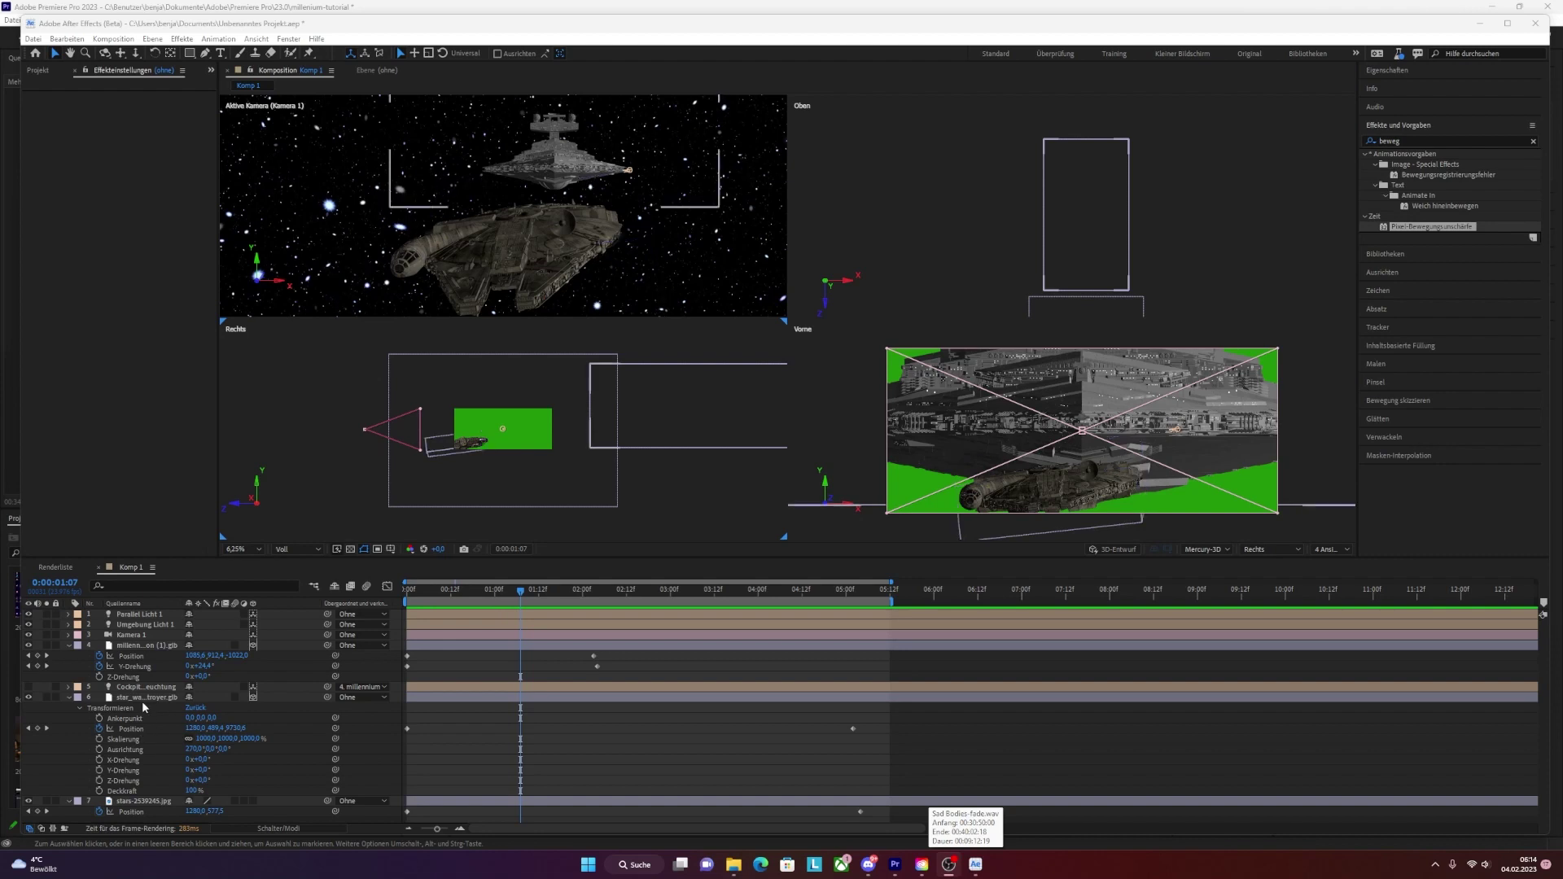
- Add a new adjustment layer, Einstellungsebene 3, and move it within the layer stack
right_click(309, 812)
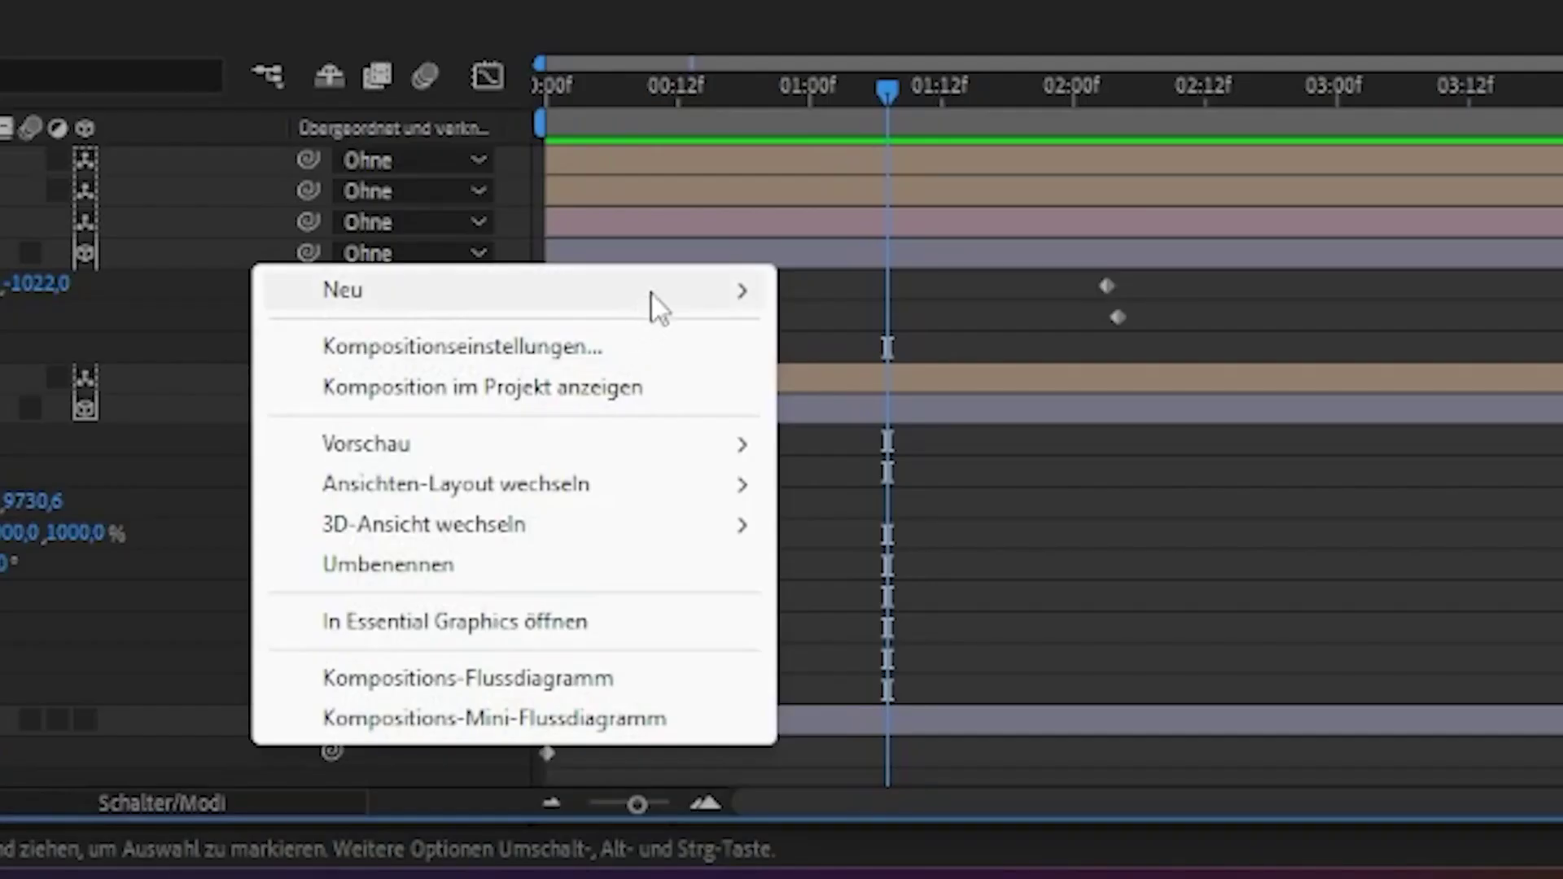
mouse_move(651, 305)
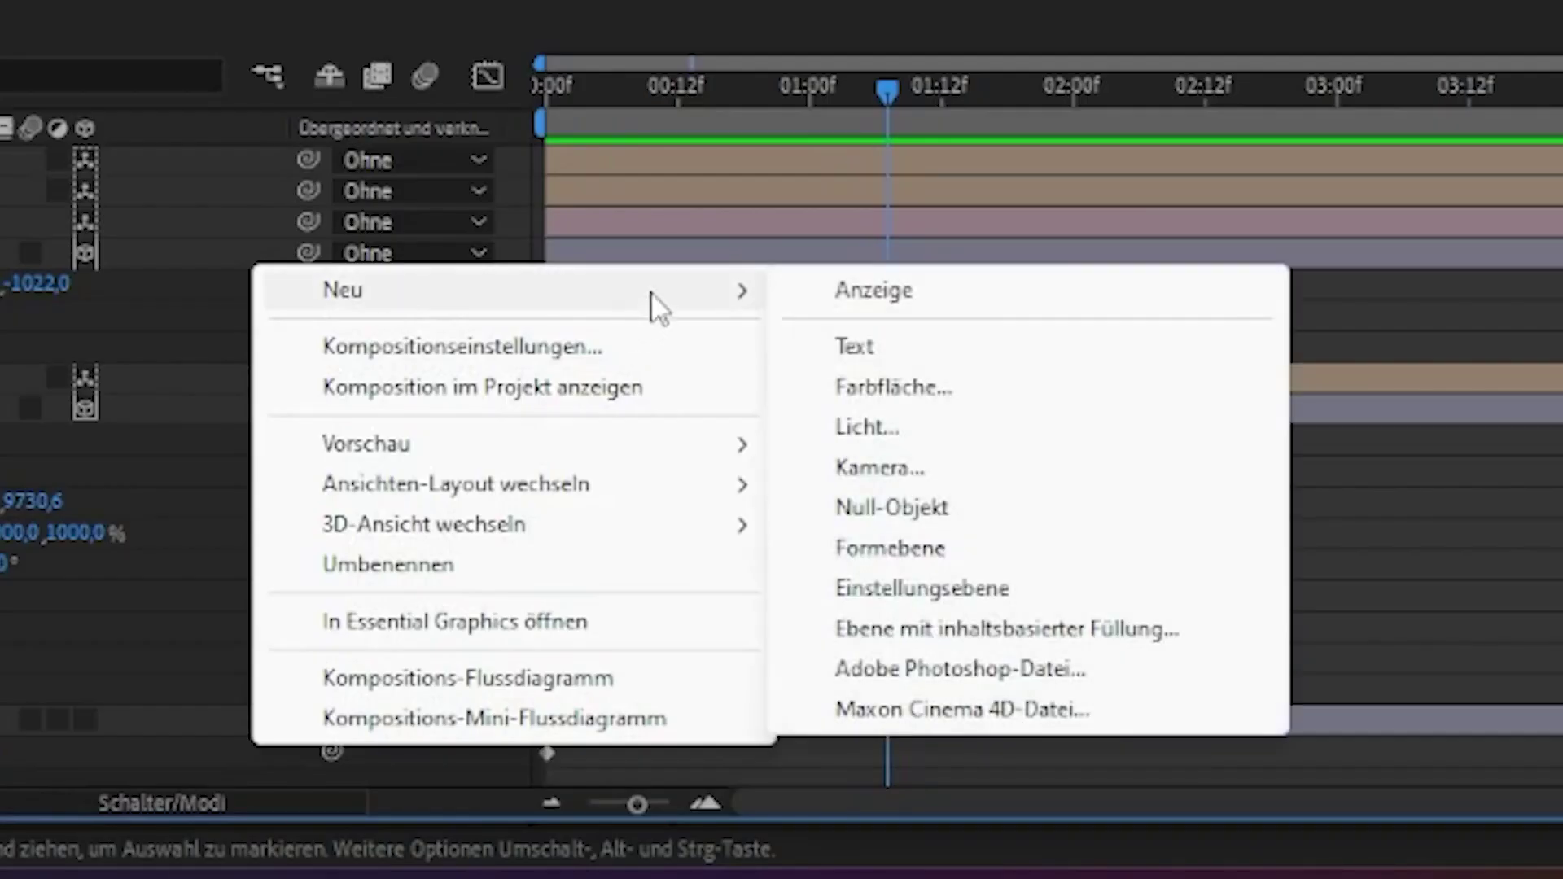
left_click(1048, 592)
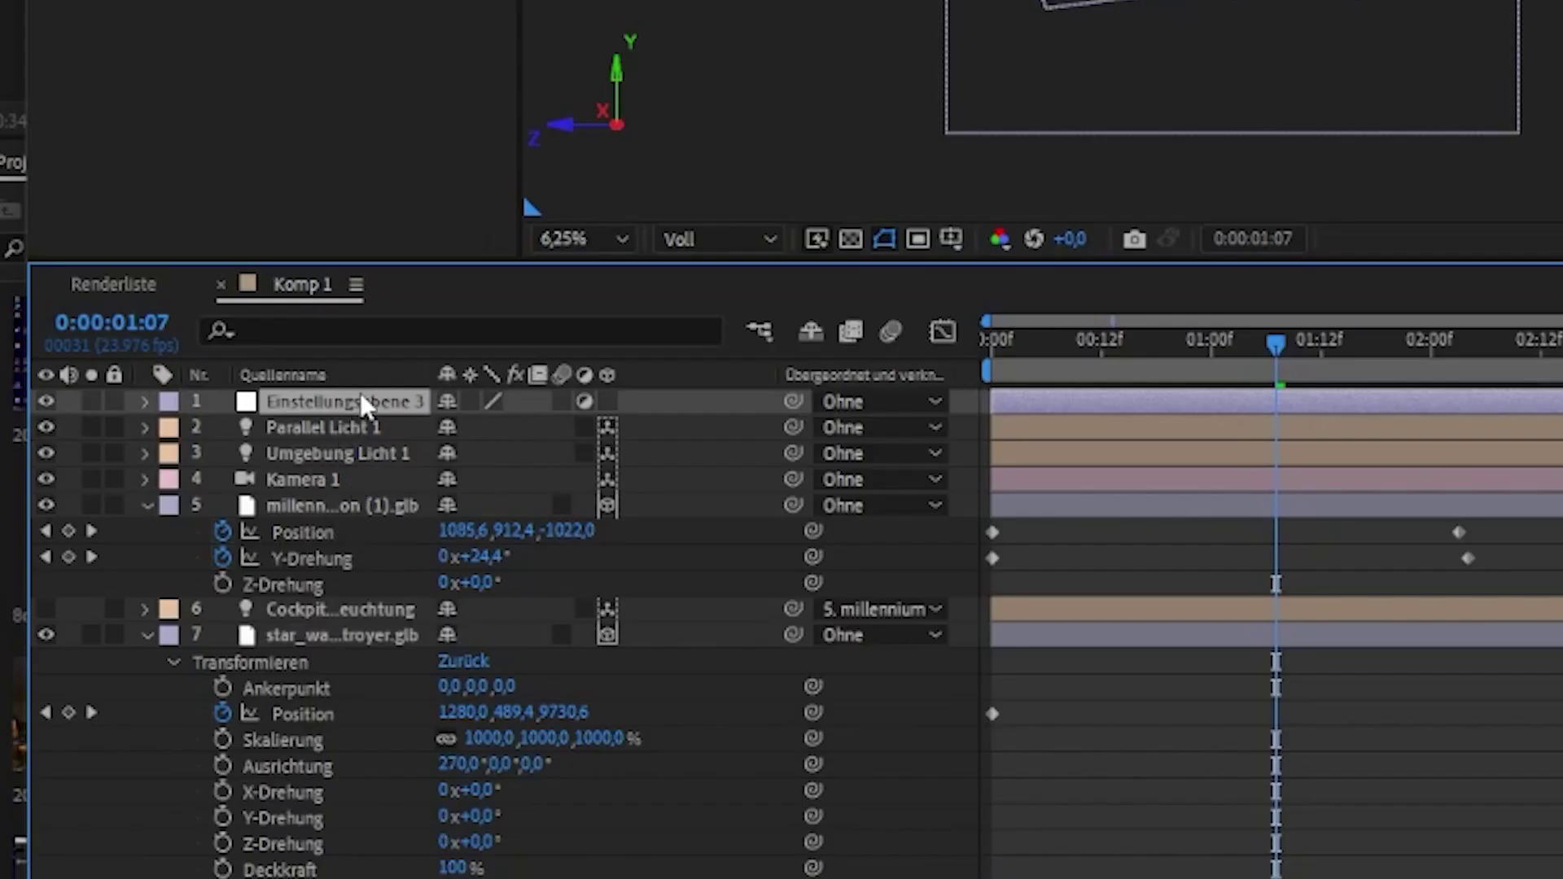
mouse_move(363, 400)
left_mouse_down()
mouse_move(382, 595)
mouse_move(353, 397)
left_mouse_up()
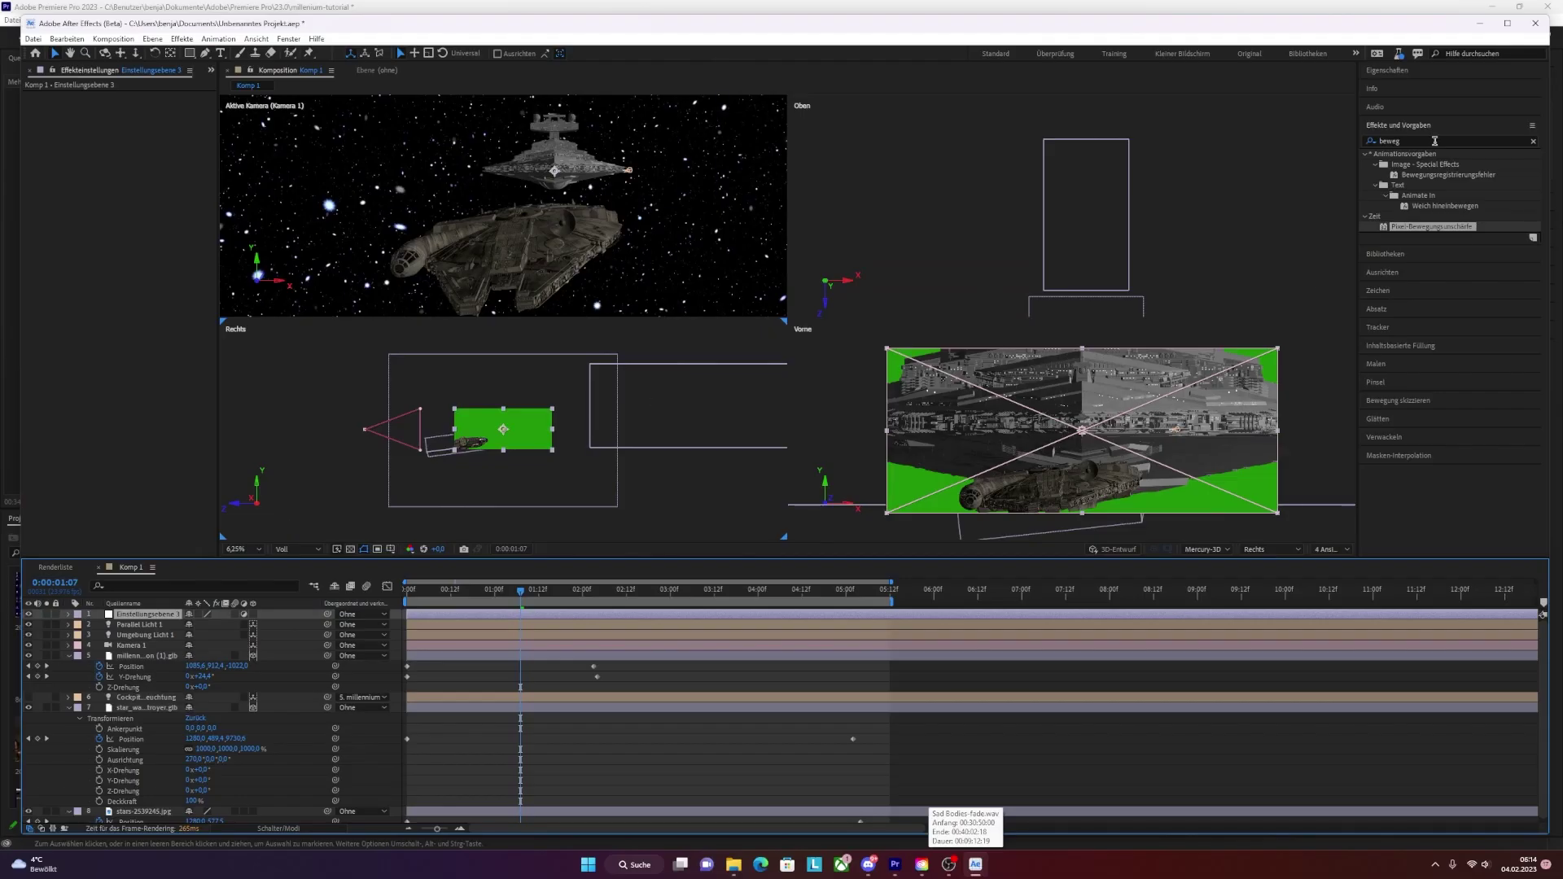
- Search the effects for 'beweg' and select the adjustment layer
left_click(1533, 144)
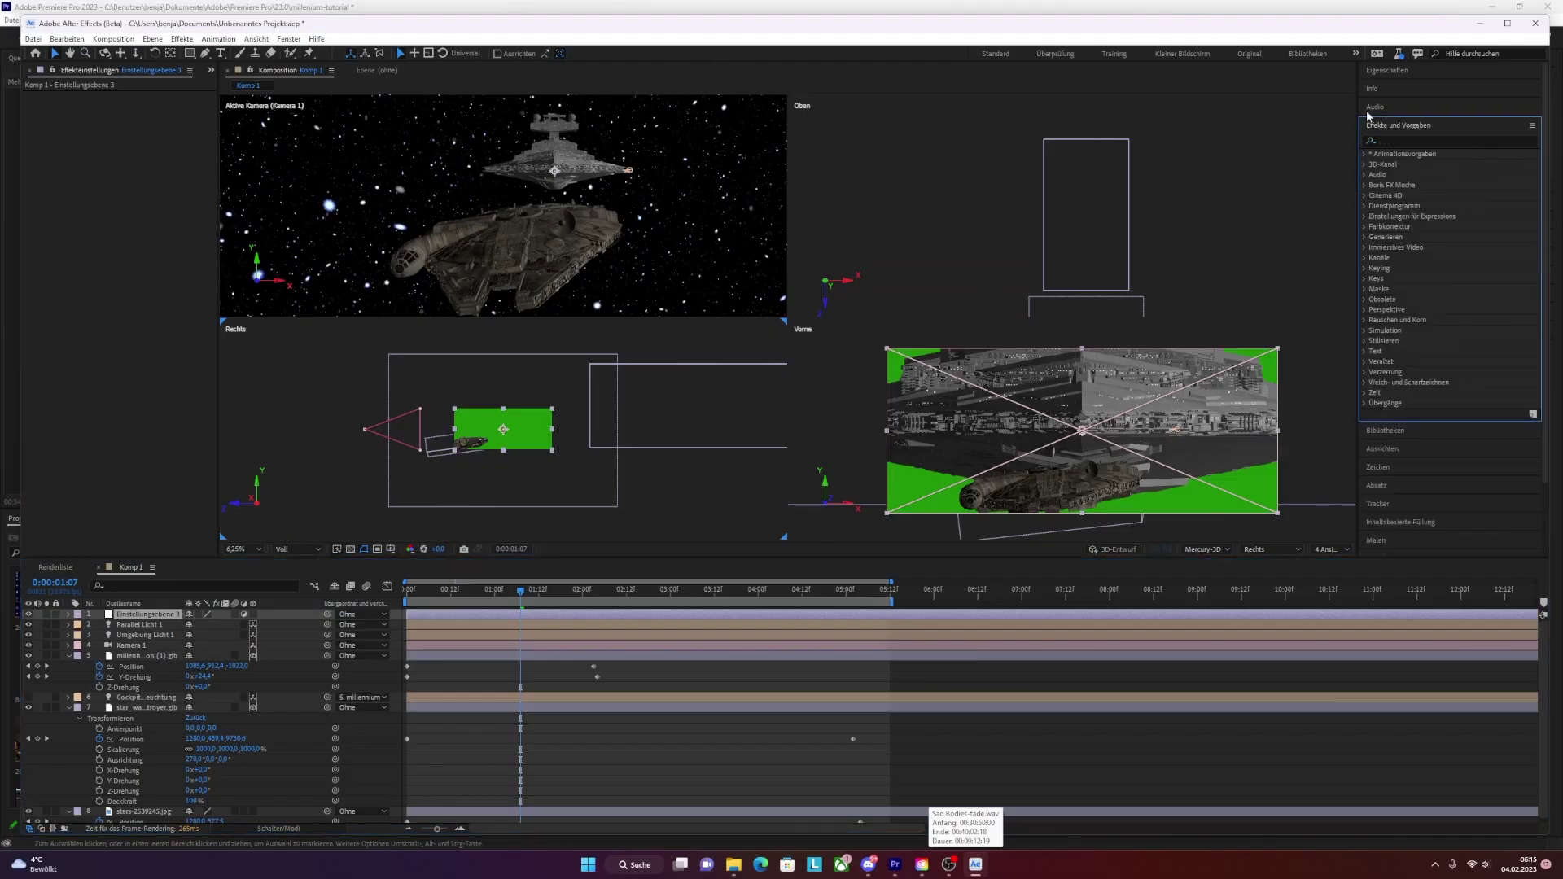
left_click(1395, 142)
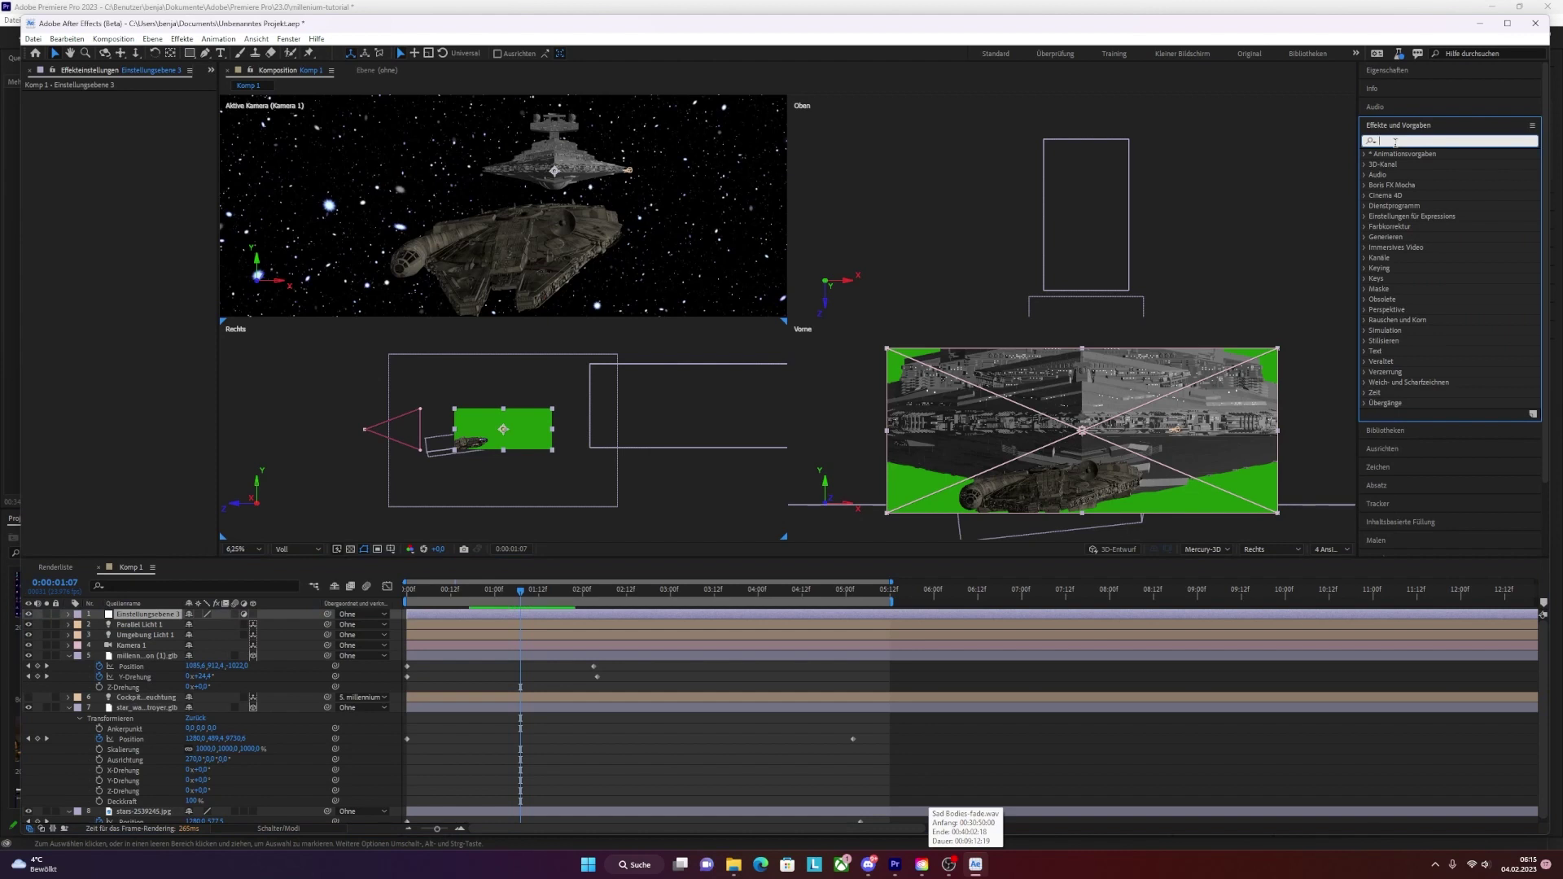
type("beweg")
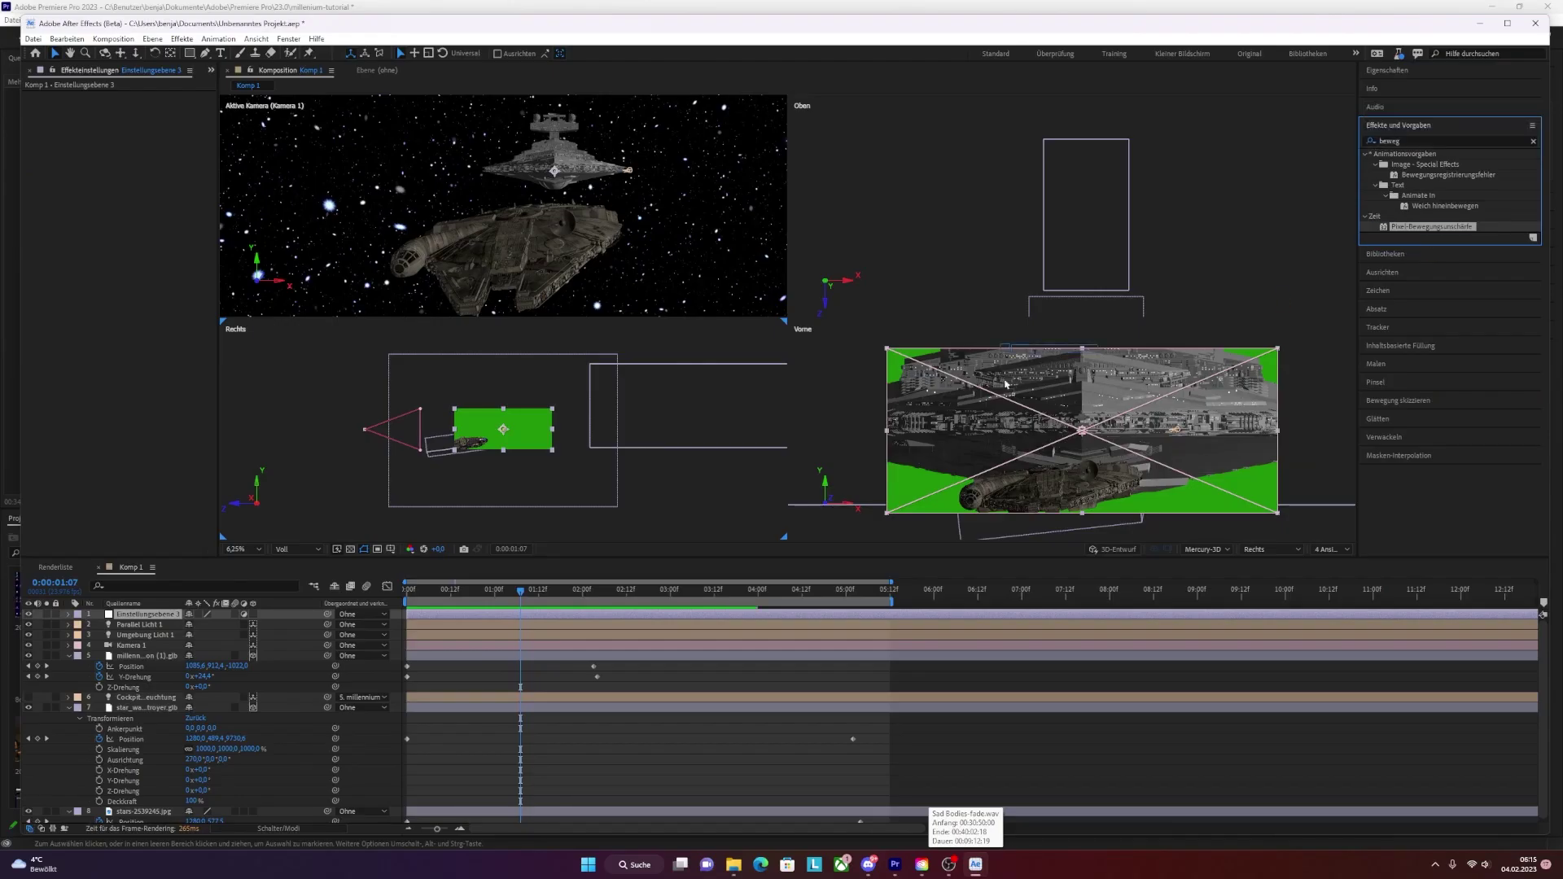
left_click(147, 615)
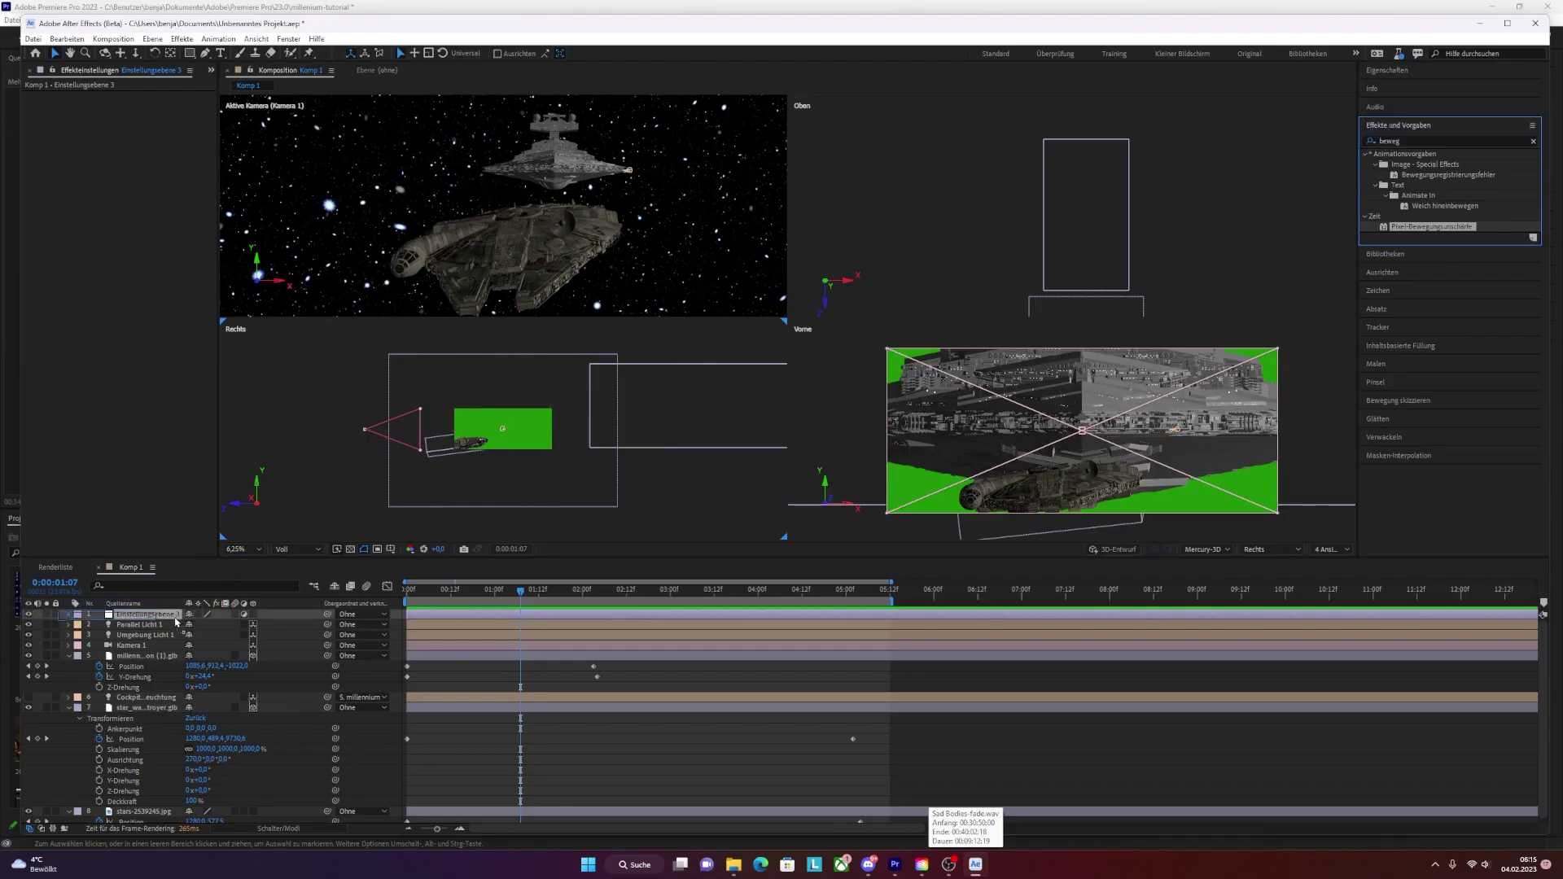
- Apply Pixel-Bewegungsunschärfe to the adjustment layer, trying Verschlusswinkel 300 before setting it to 180
left_click_drag(175, 622, 175, 621)
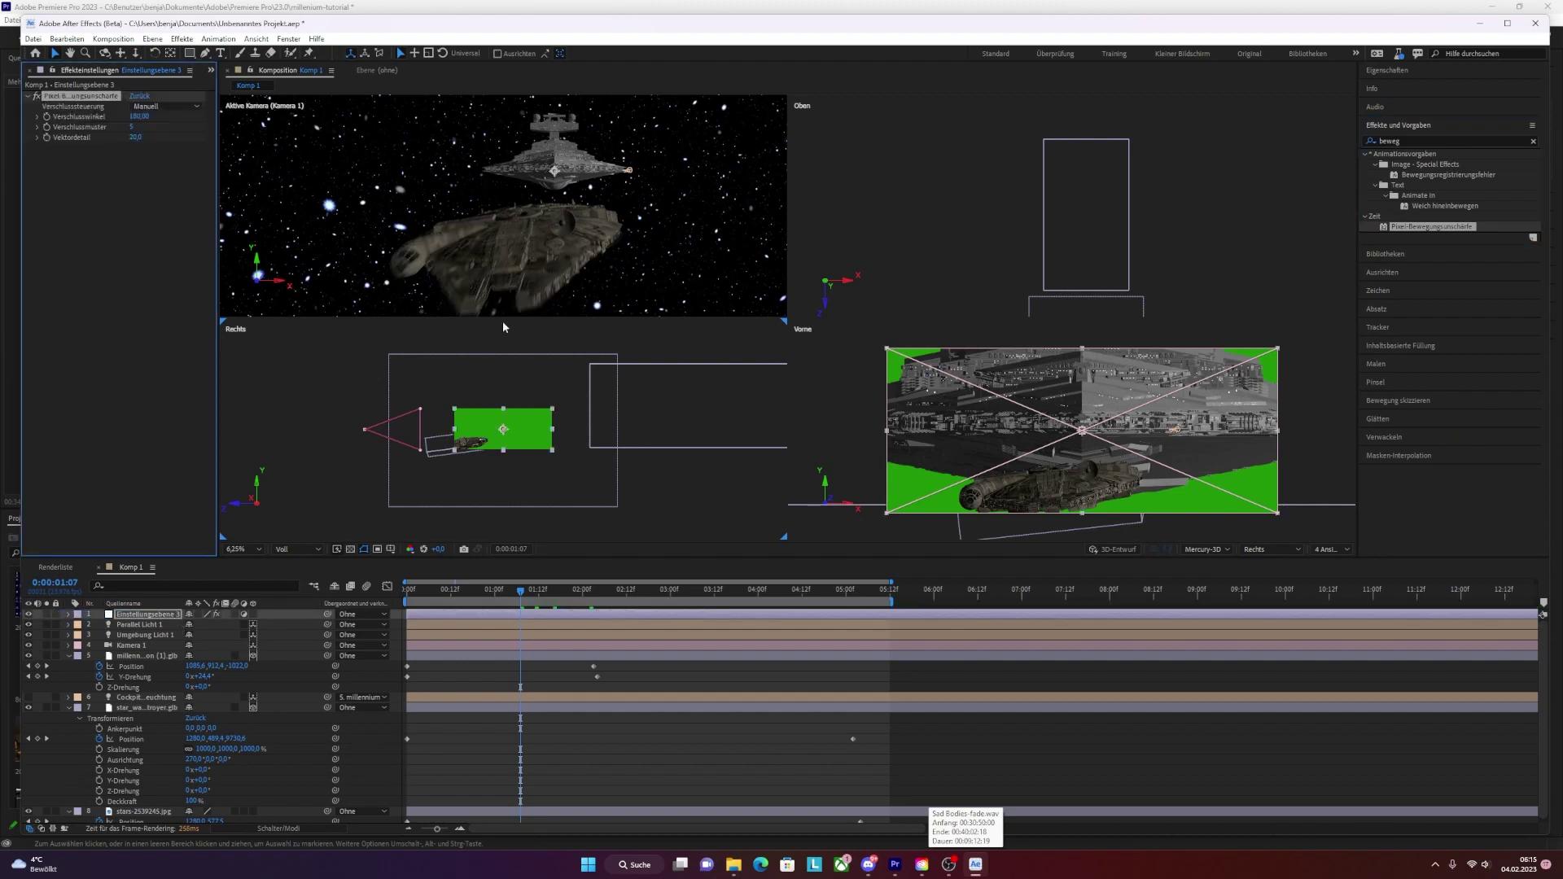
scroll(524, 257, "up", 3)
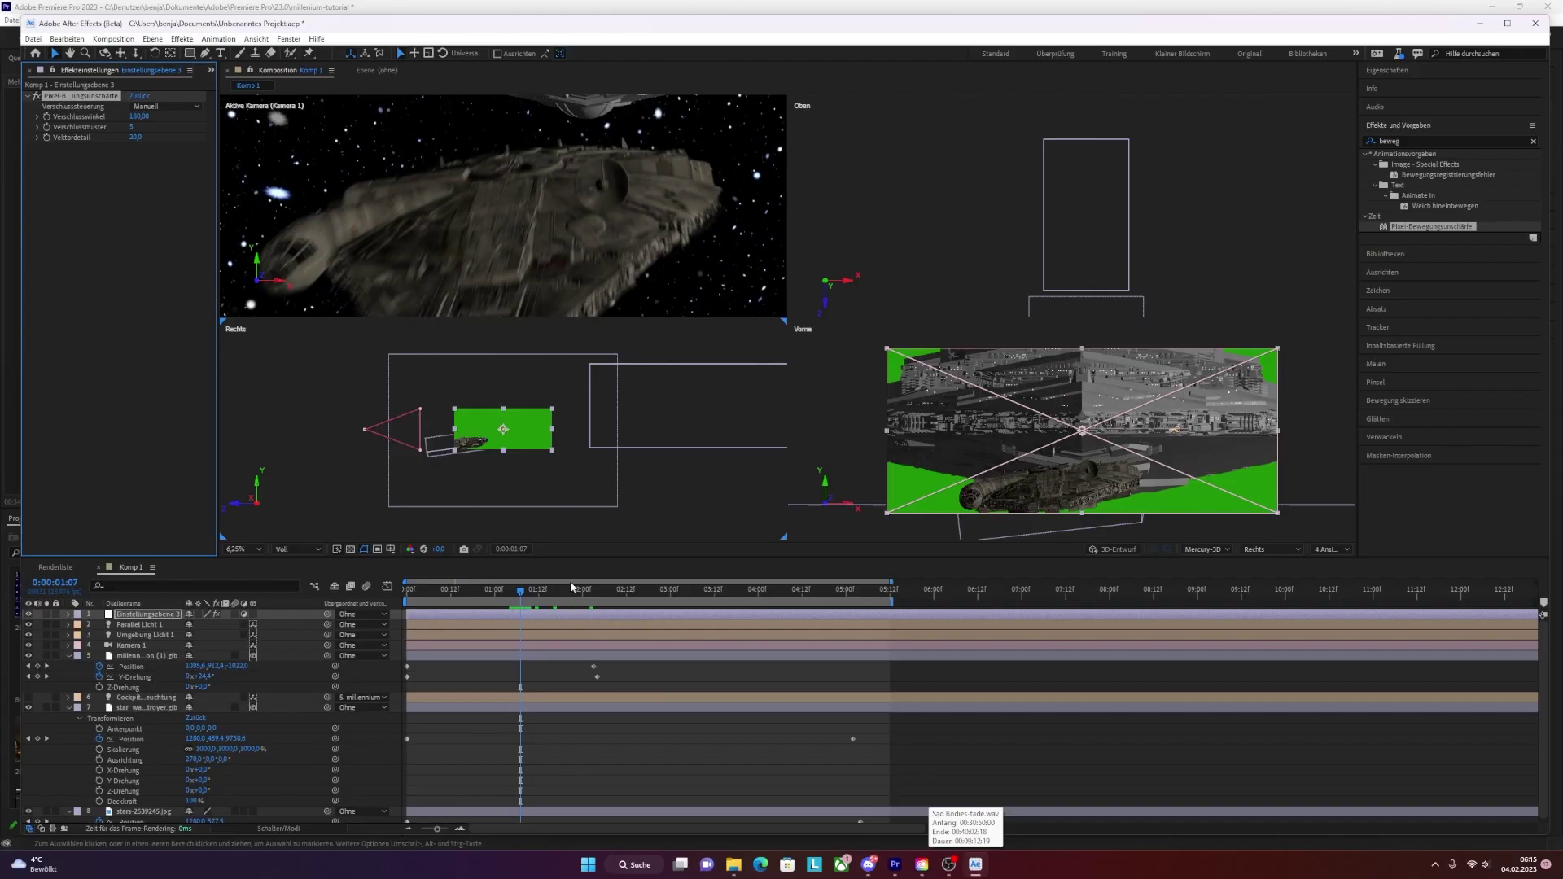
left_click(140, 116)
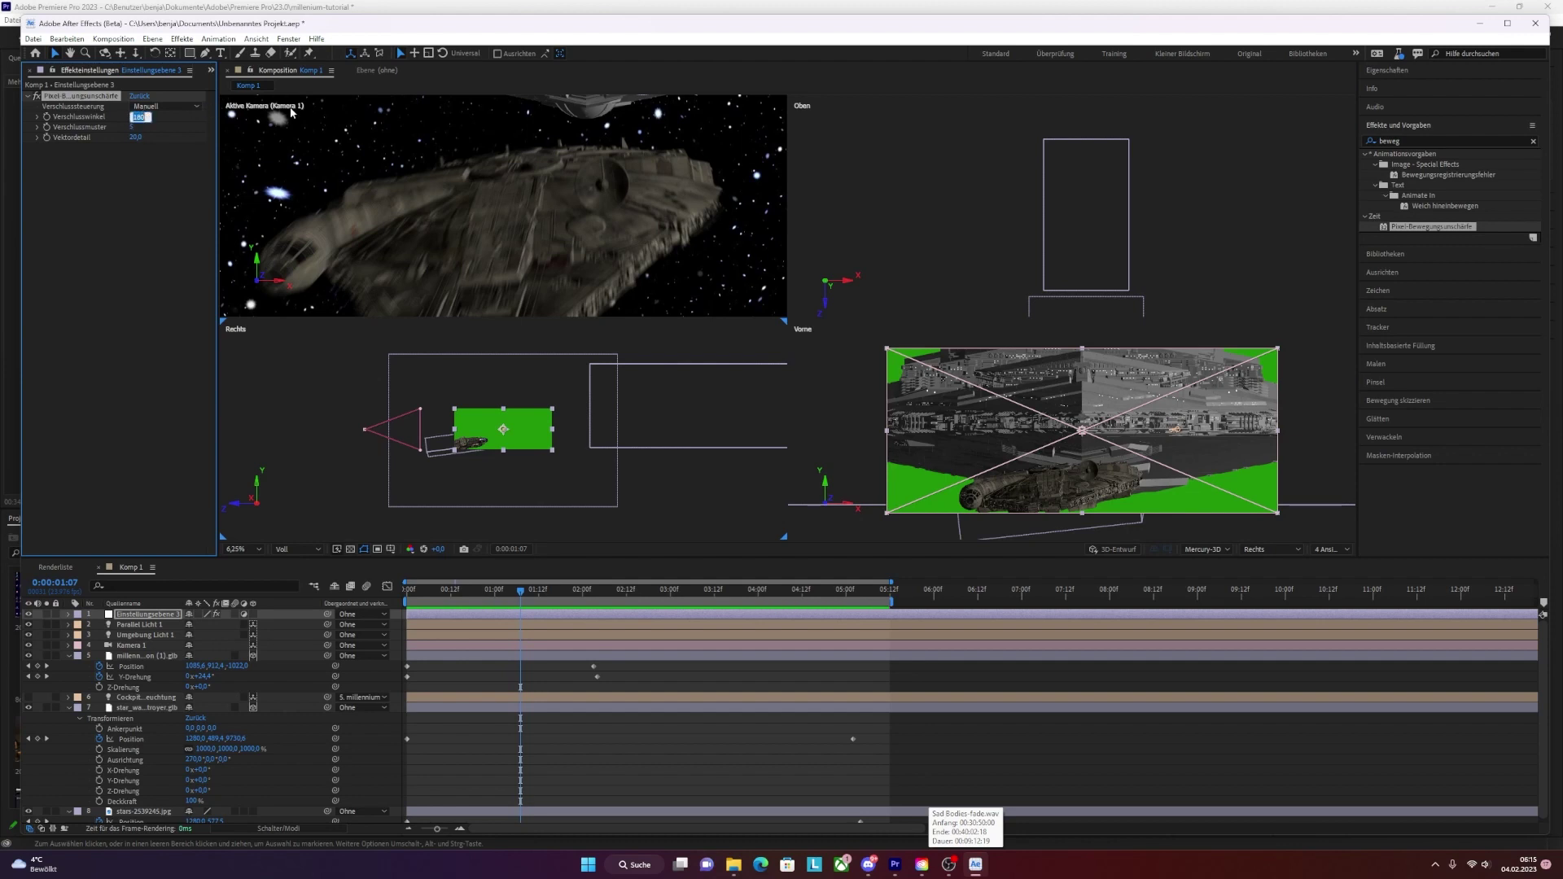
type("300")
key("Return")
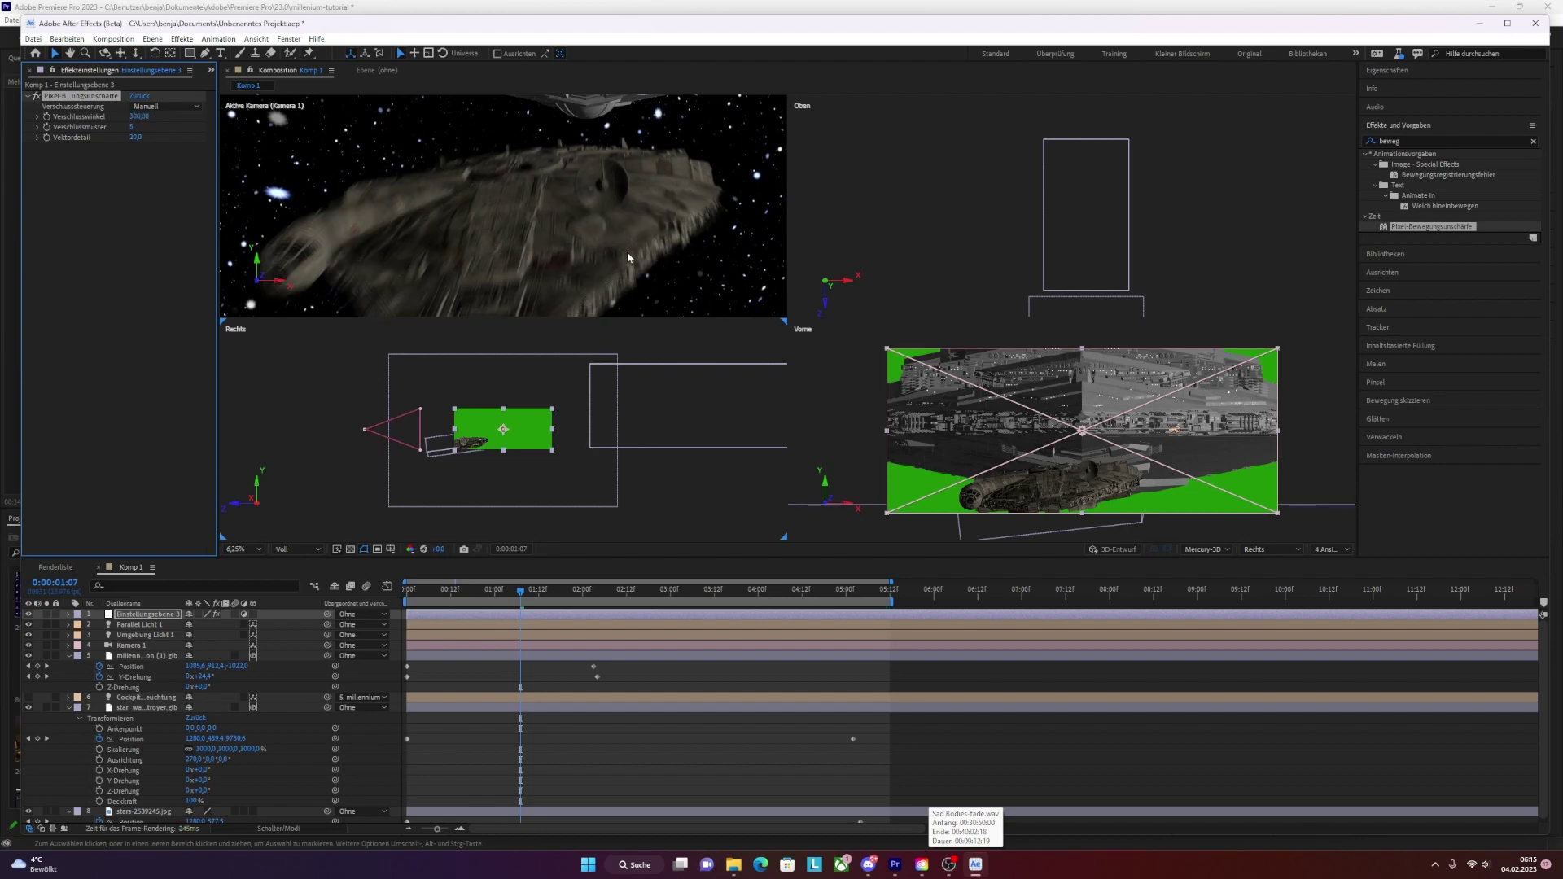
left_click(139, 116)
type("180")
key("Return")
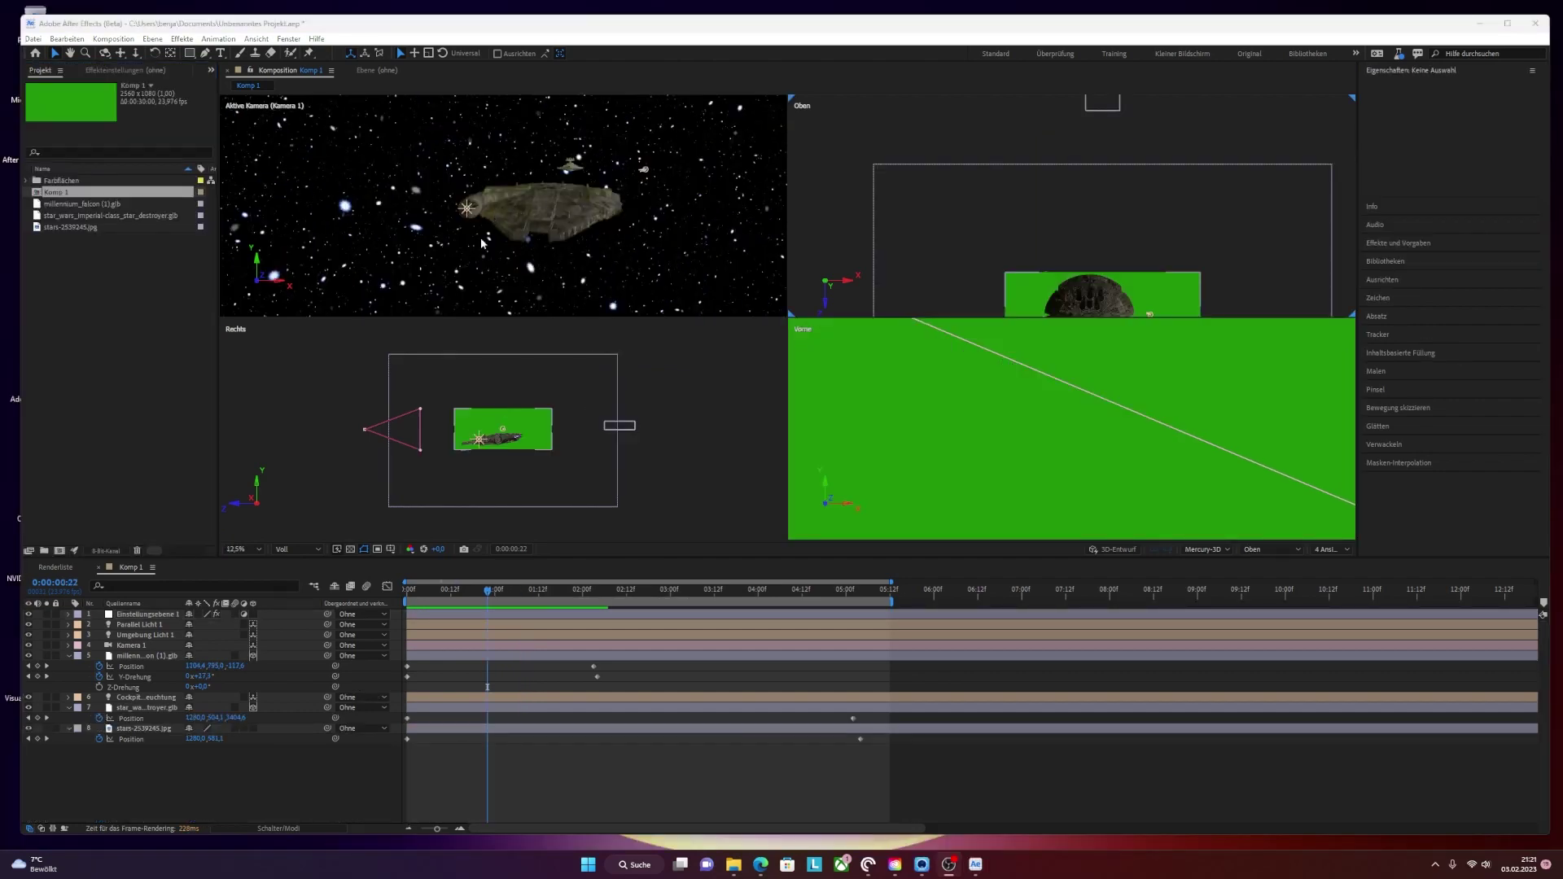
left_click_drag(489, 593, 536, 591)
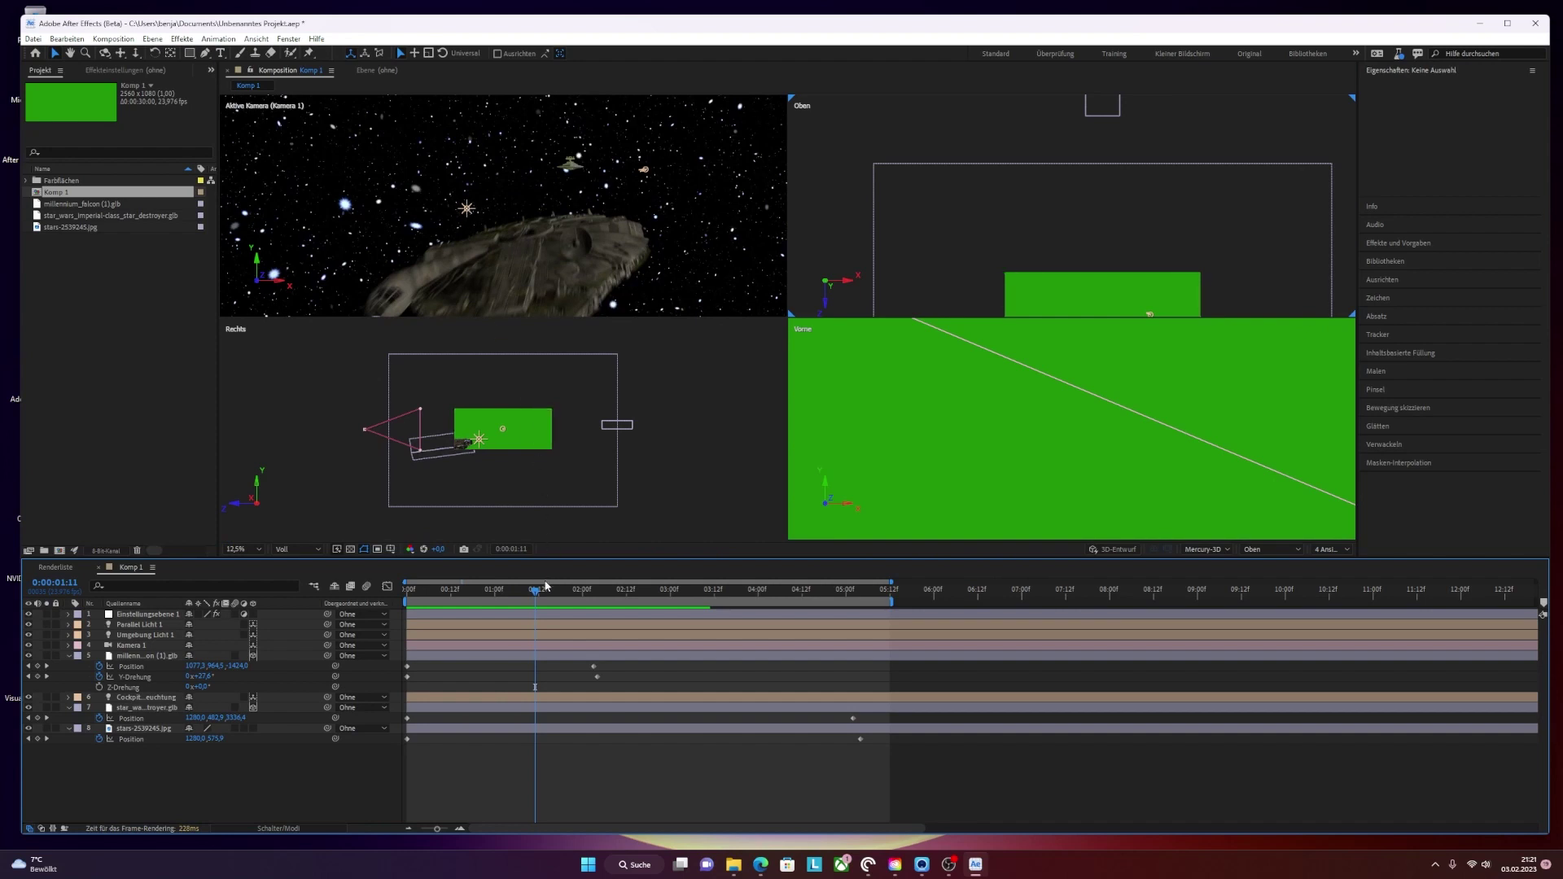
left_click_drag(546, 585, 338, 551)
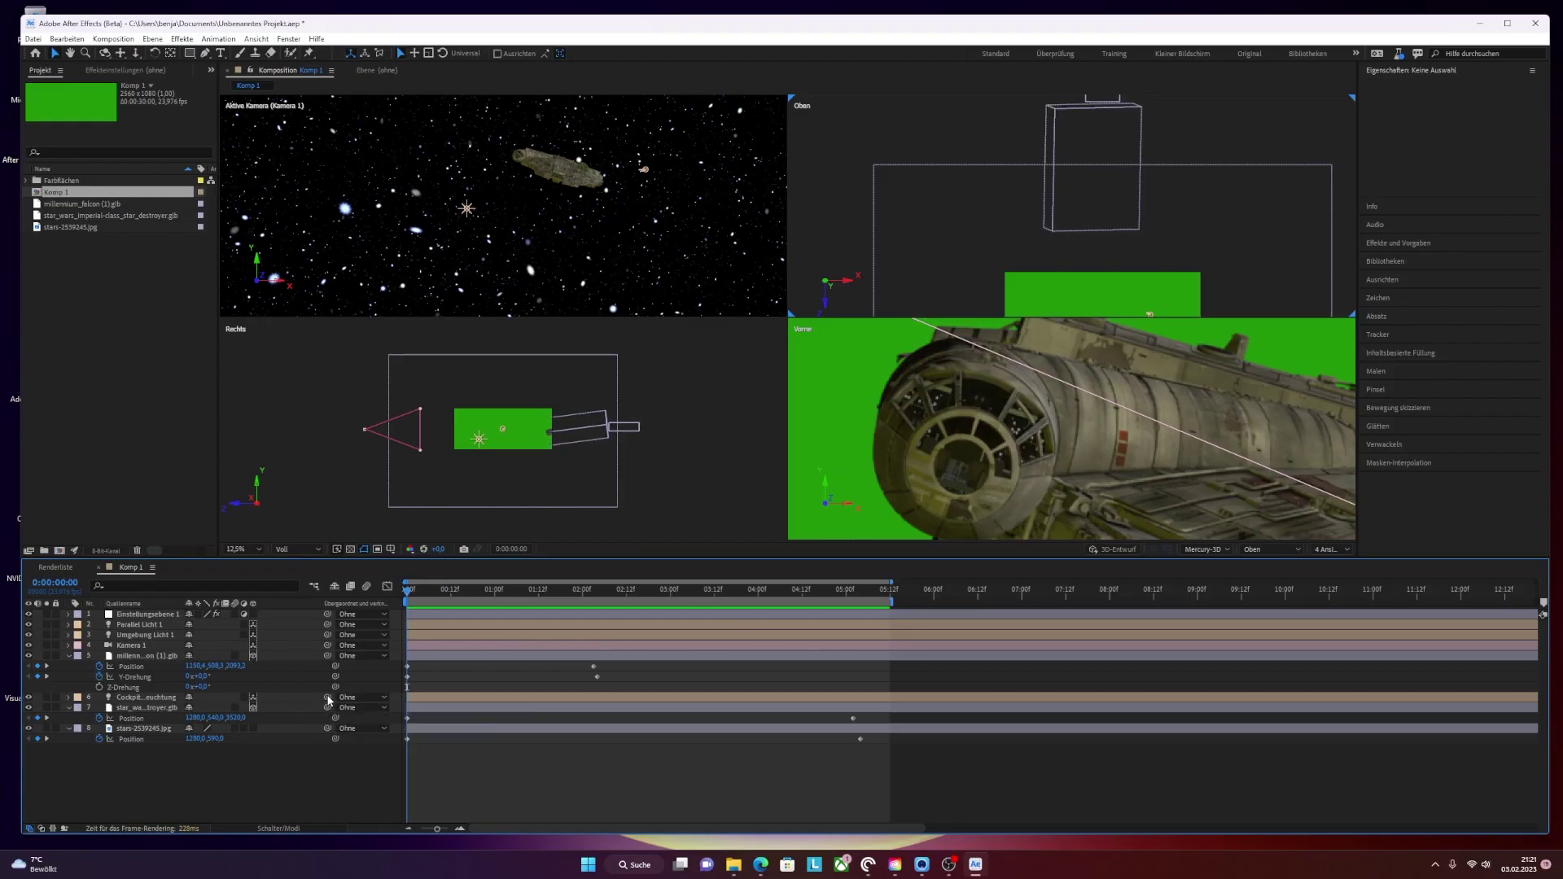
- Parent the cockpit light (layer 6) to the Millennium Falcon layer and scrub to 0:00:01:21 to verify
left_click_drag(327, 698, 280, 674)
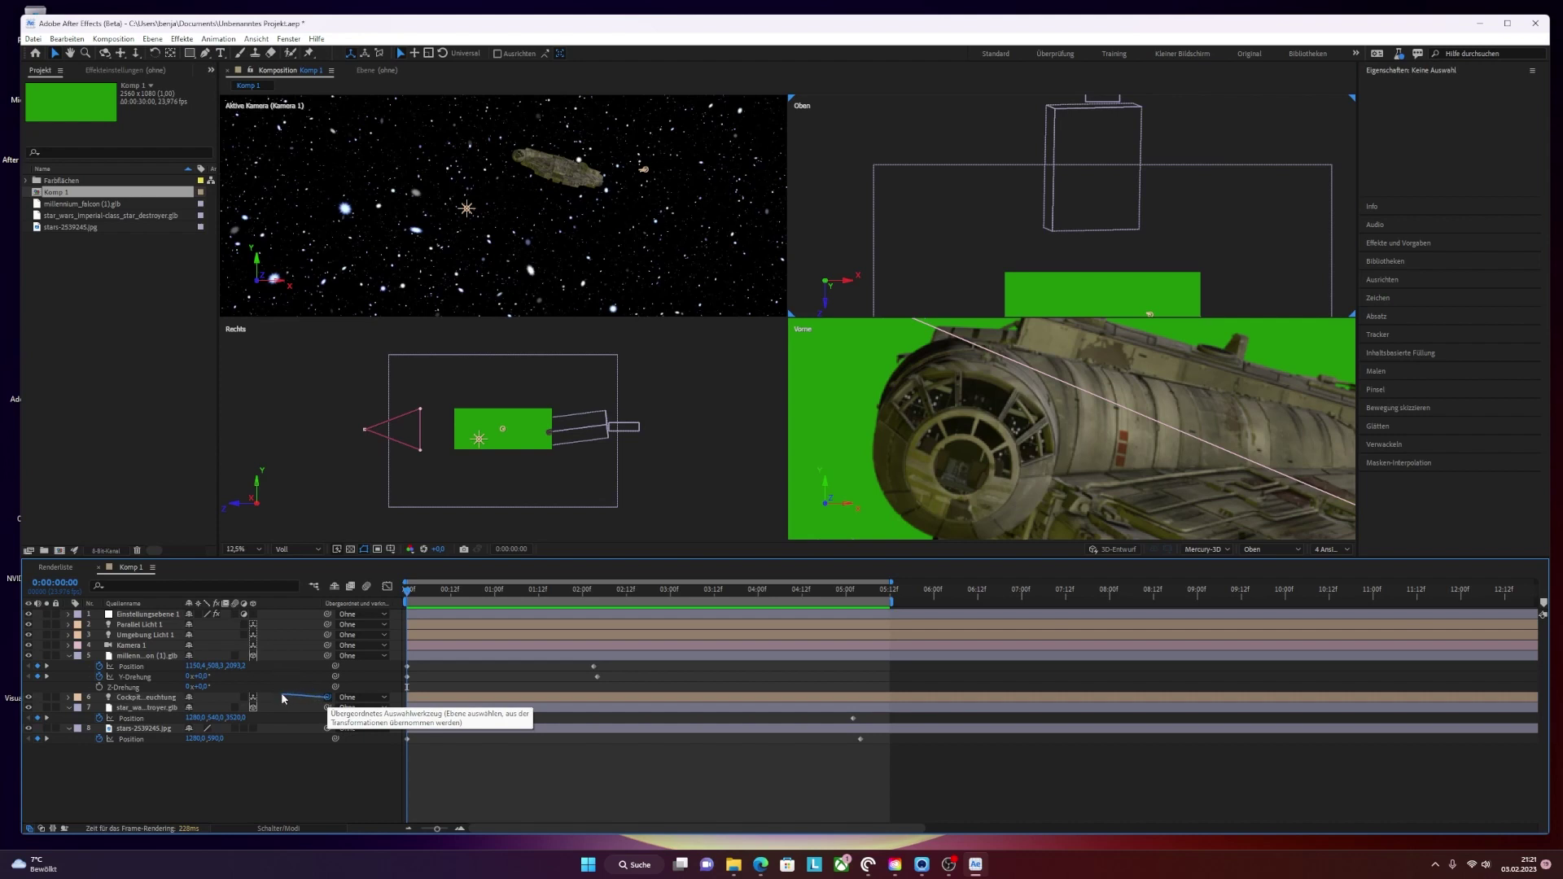
mouse_move(280, 675)
left_mouse_down()
mouse_move(129, 702)
mouse_move(281, 657)
left_mouse_up()
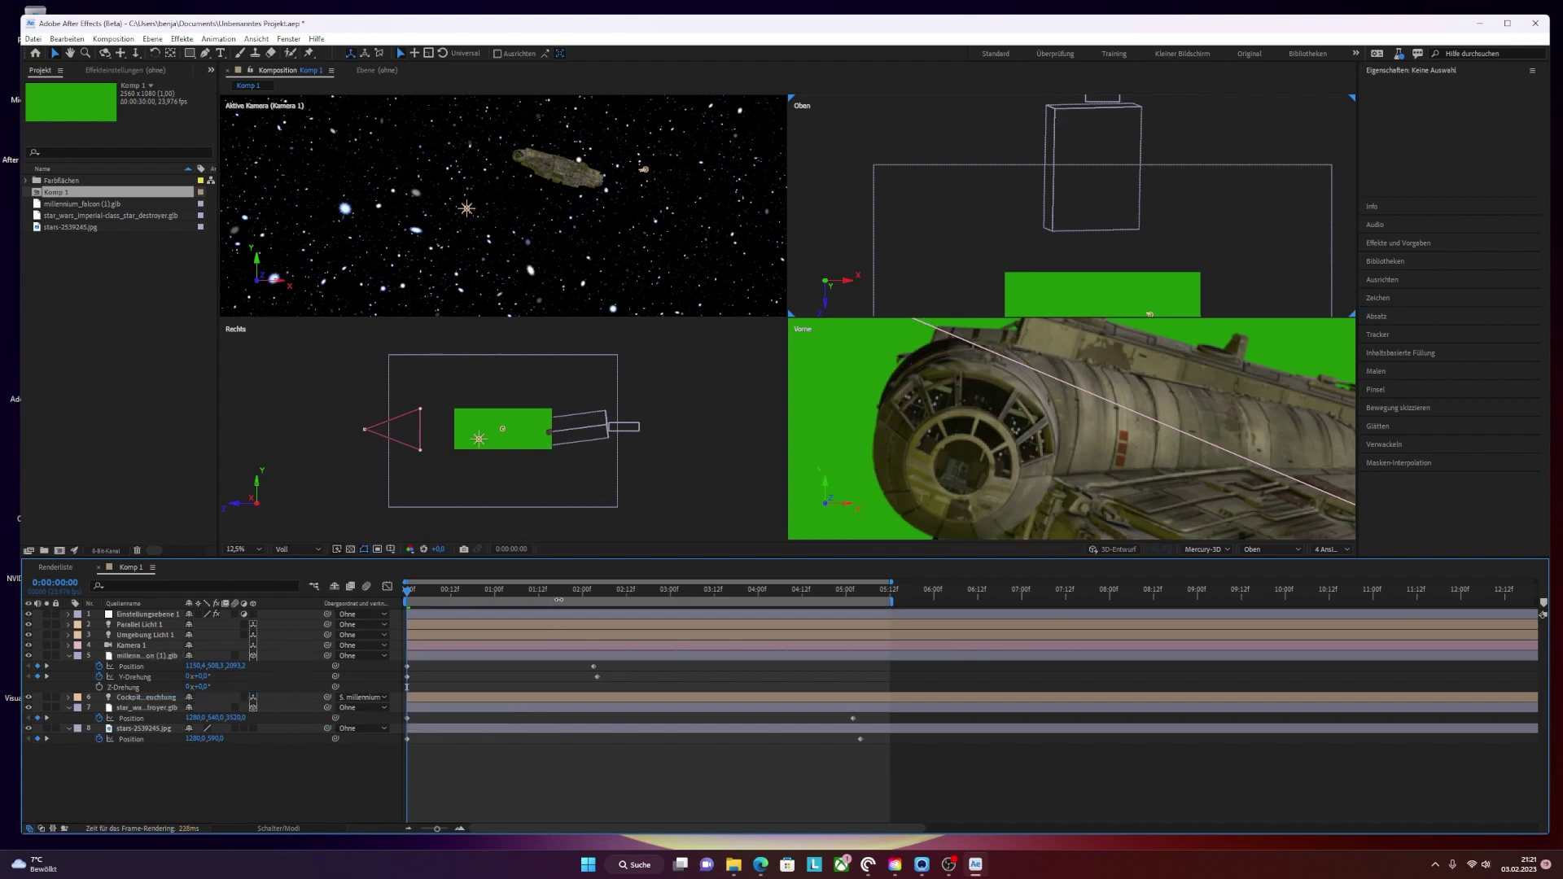
mouse_move(561, 592)
left_mouse_down()
mouse_move(510, 593)
mouse_move(529, 593)
left_mouse_up()
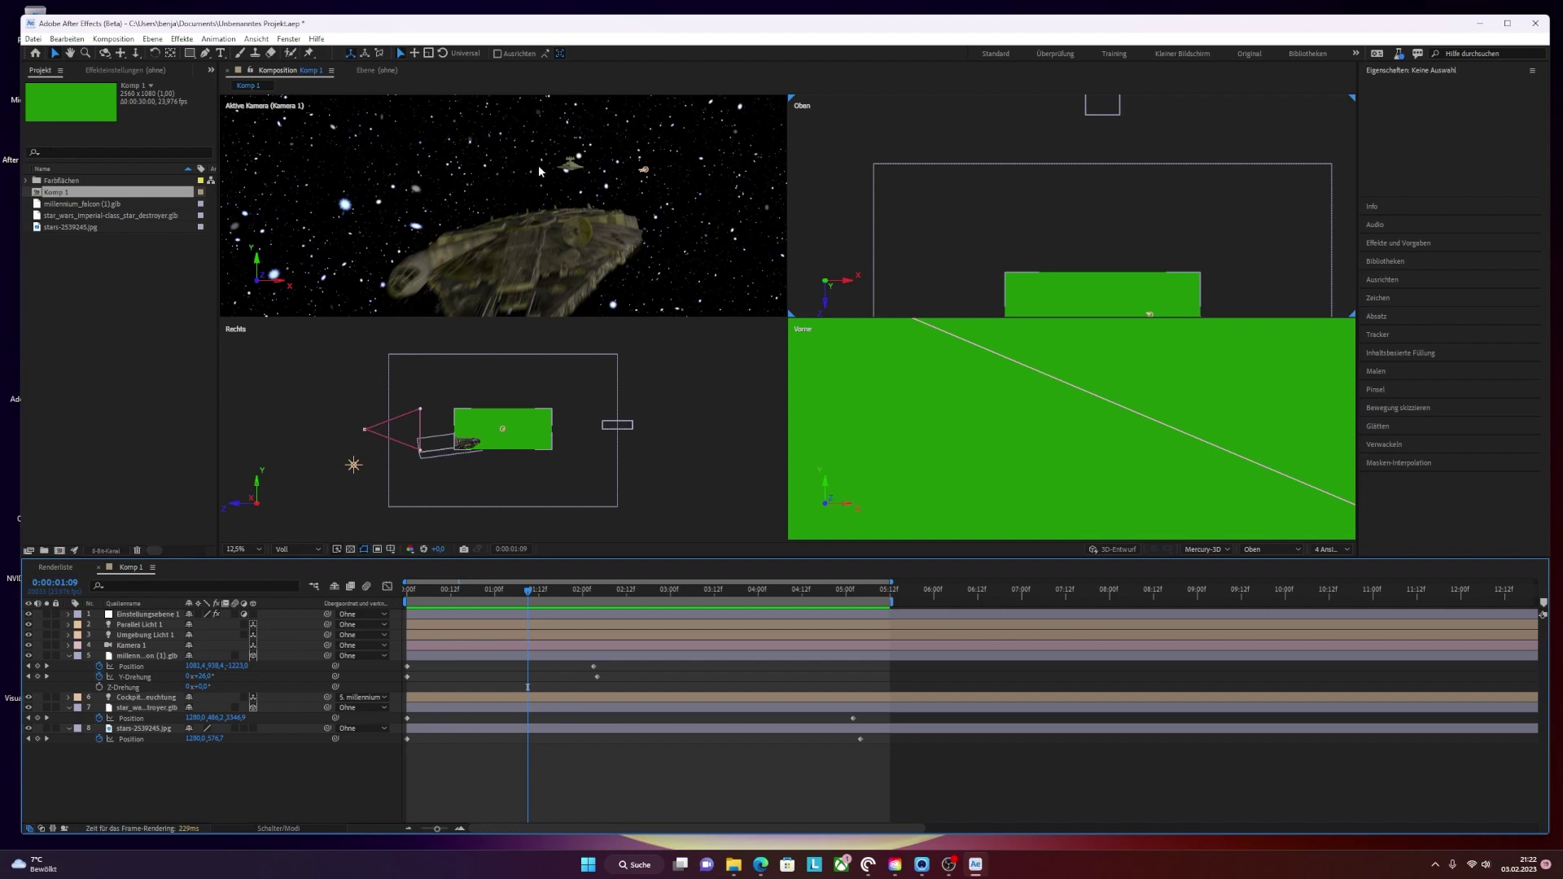
- Toggle layer 6's visibility and zoom the front (Vorne) view to frame both ships and backdrop
left_click(29, 698)
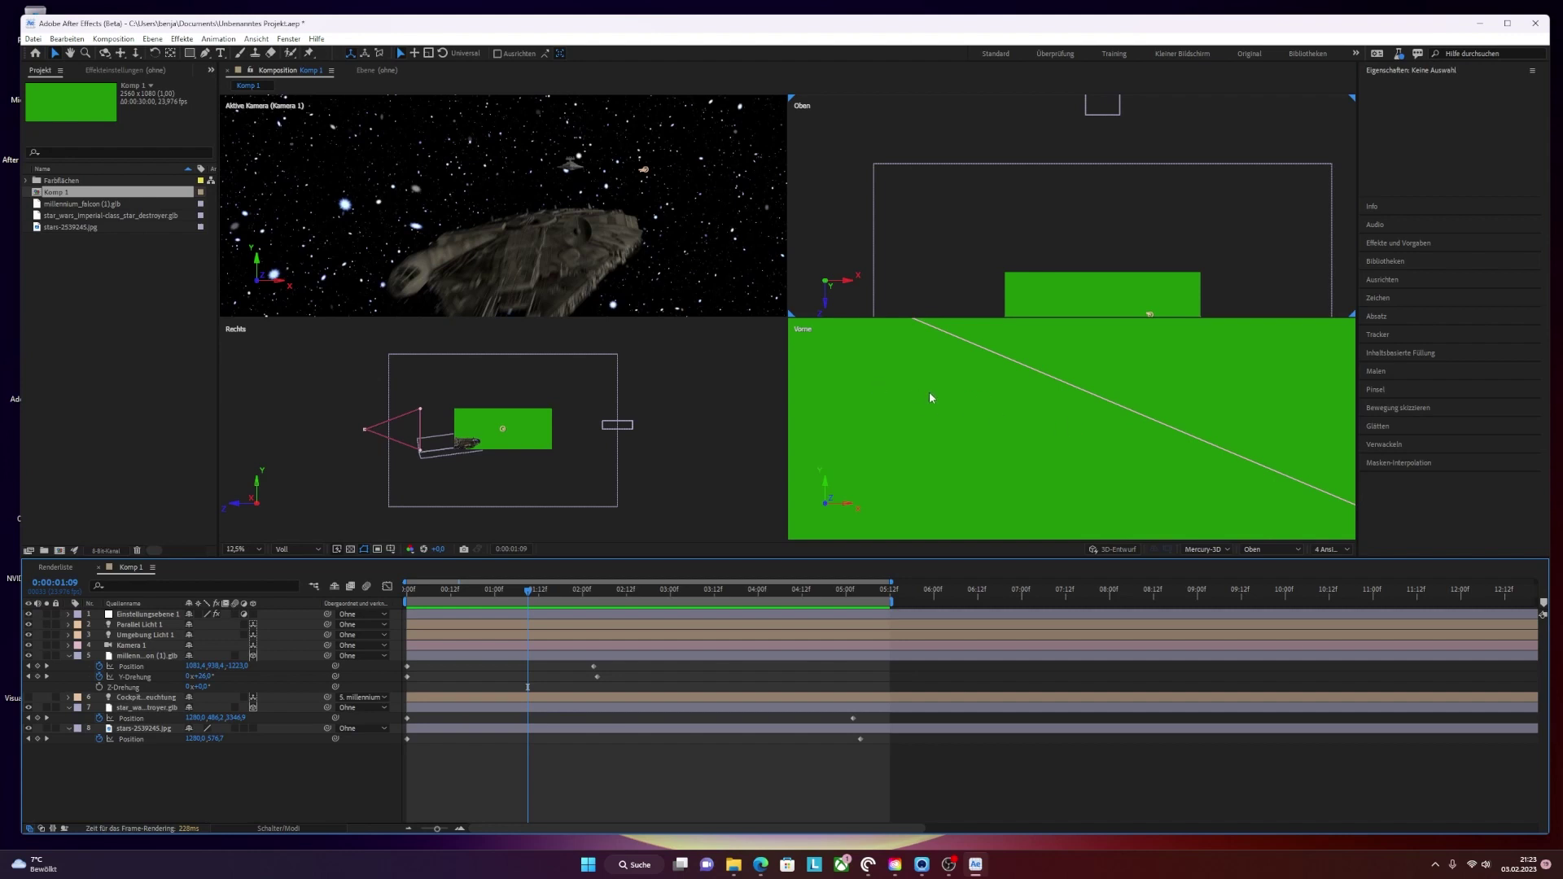
scroll(990, 398, "down", 3)
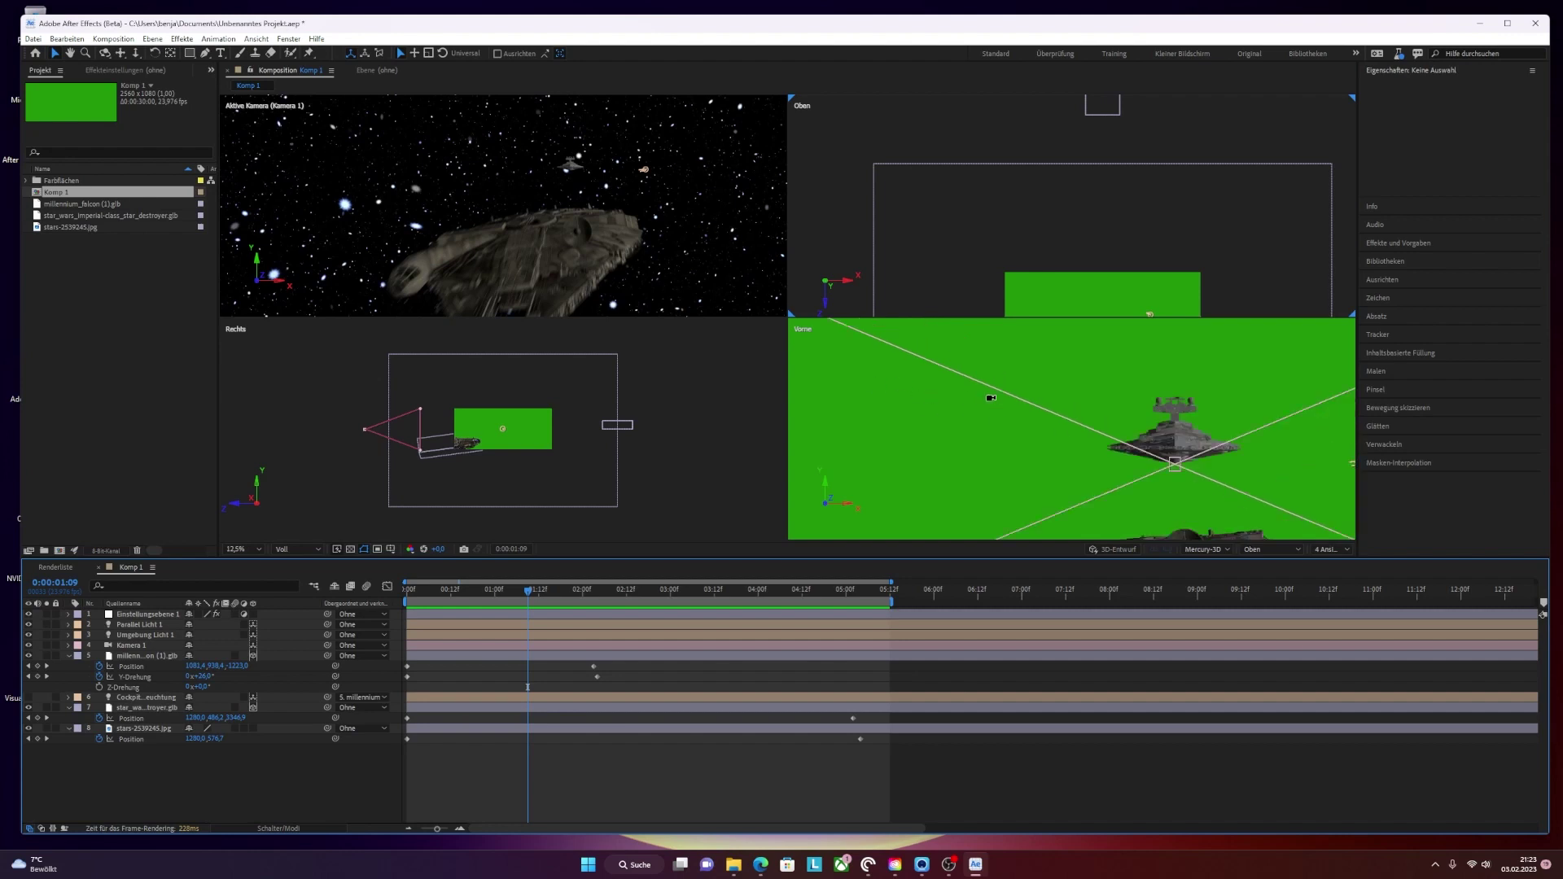
scroll(991, 398, "down", 3)
scroll(991, 398, "up", 3)
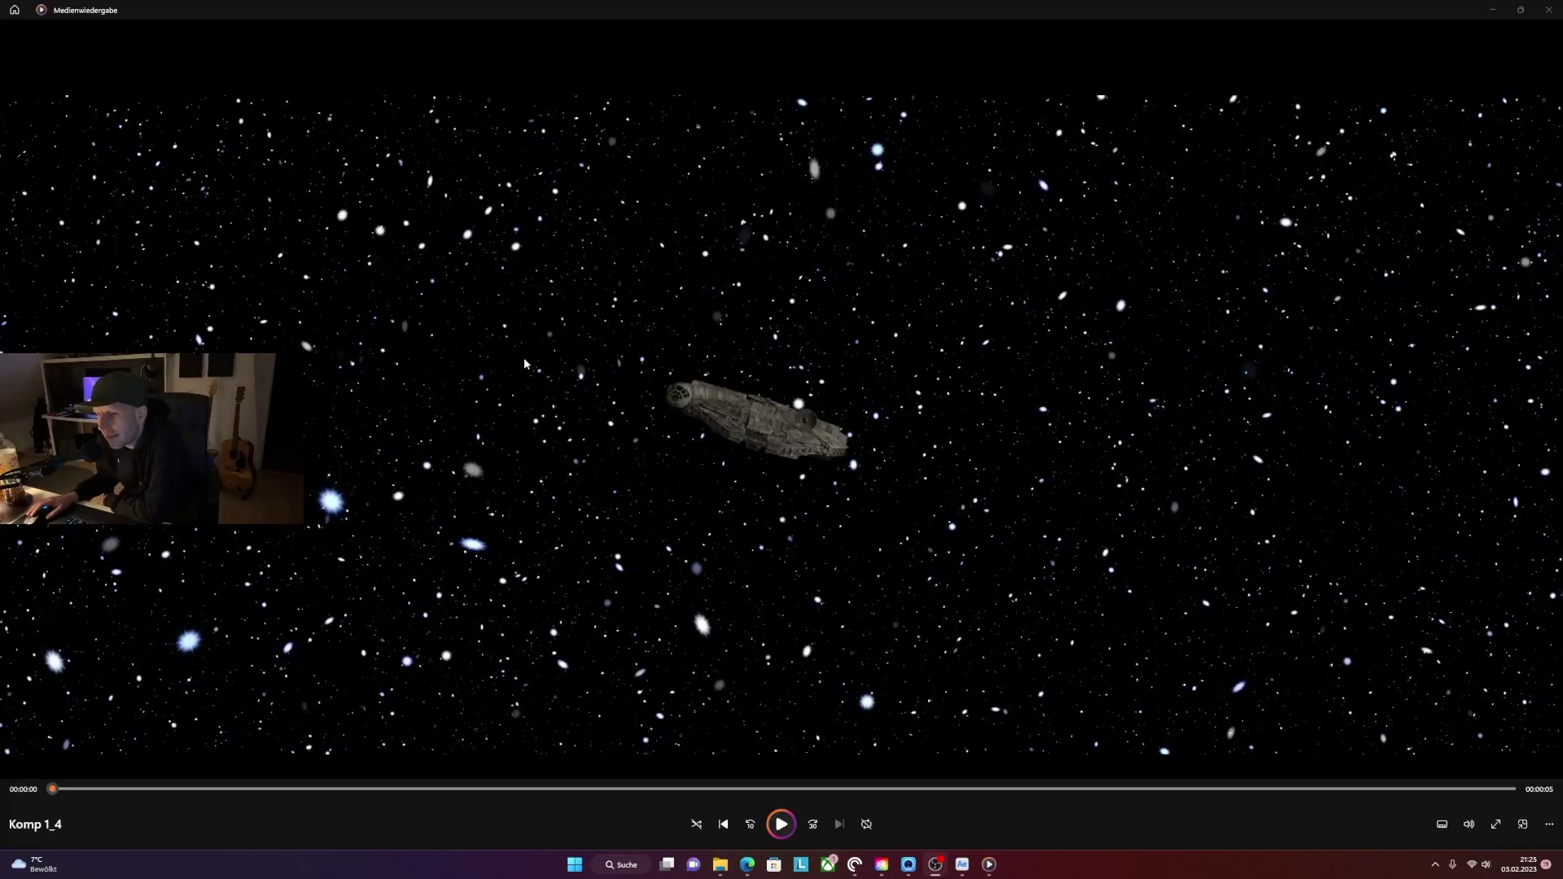
- Play the Komp 1_4 render twice, pausing and returning near the start each time
key("space")
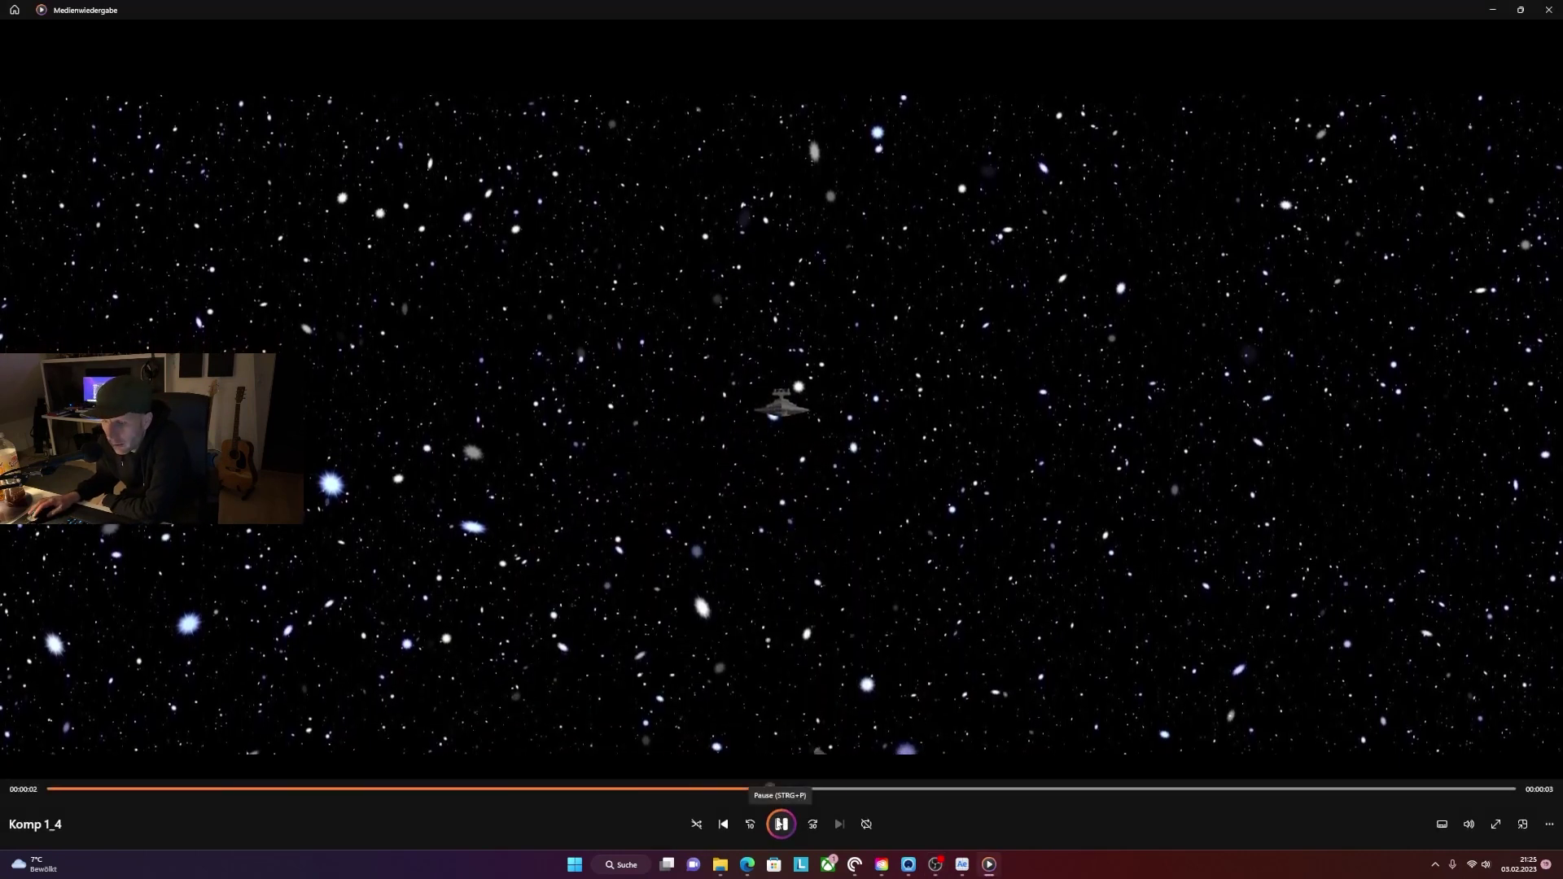
left_click(780, 824)
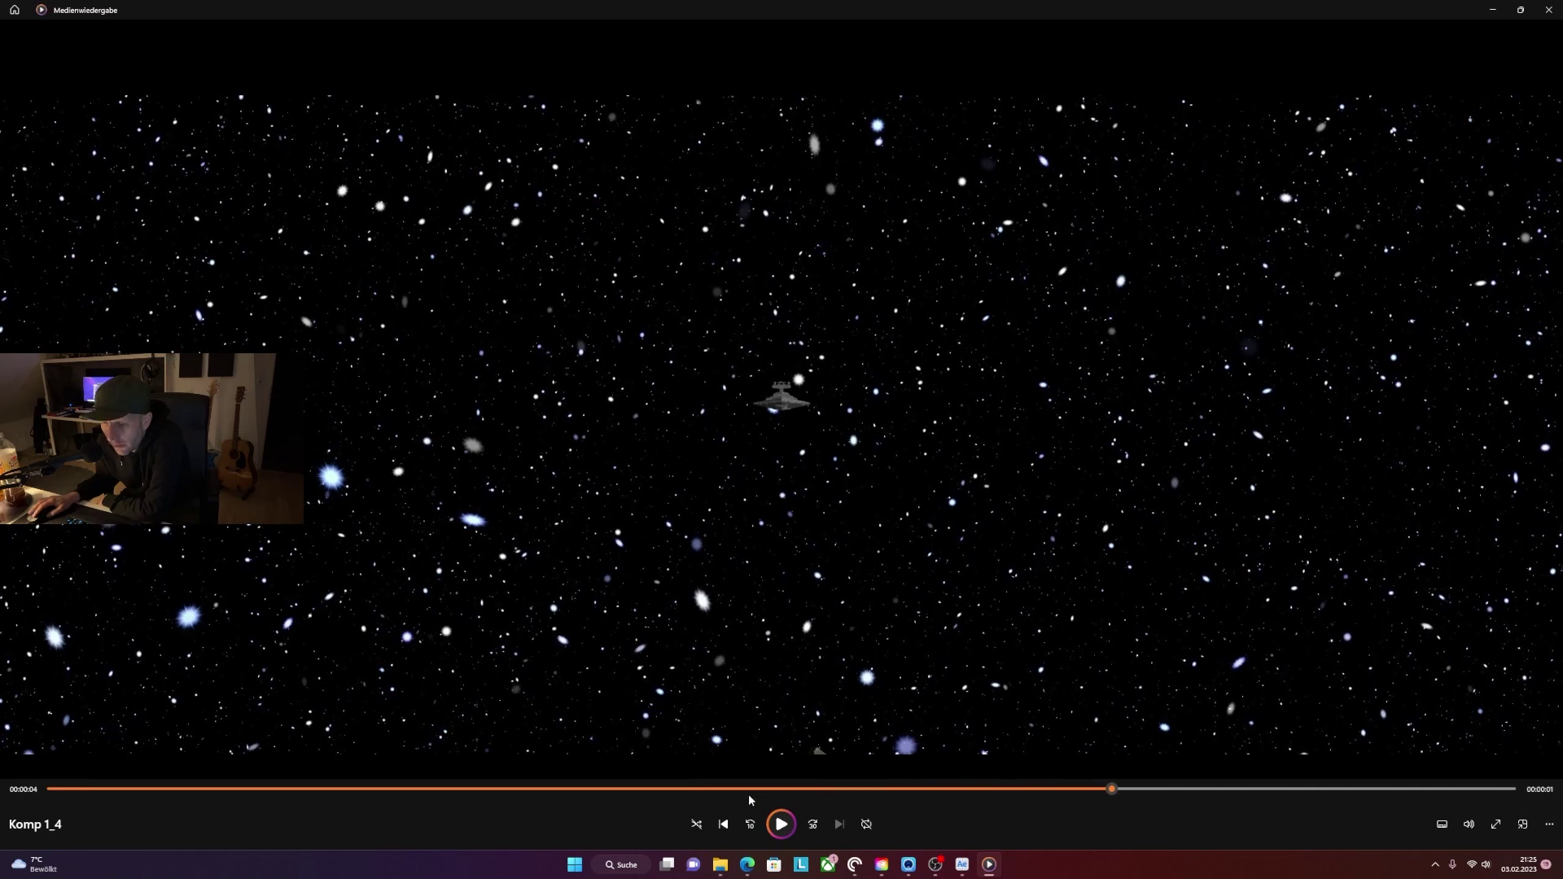
mouse_move(750, 800)
left_mouse_down()
mouse_move(216, 757)
mouse_move(311, 760)
mouse_move(107, 713)
left_mouse_up()
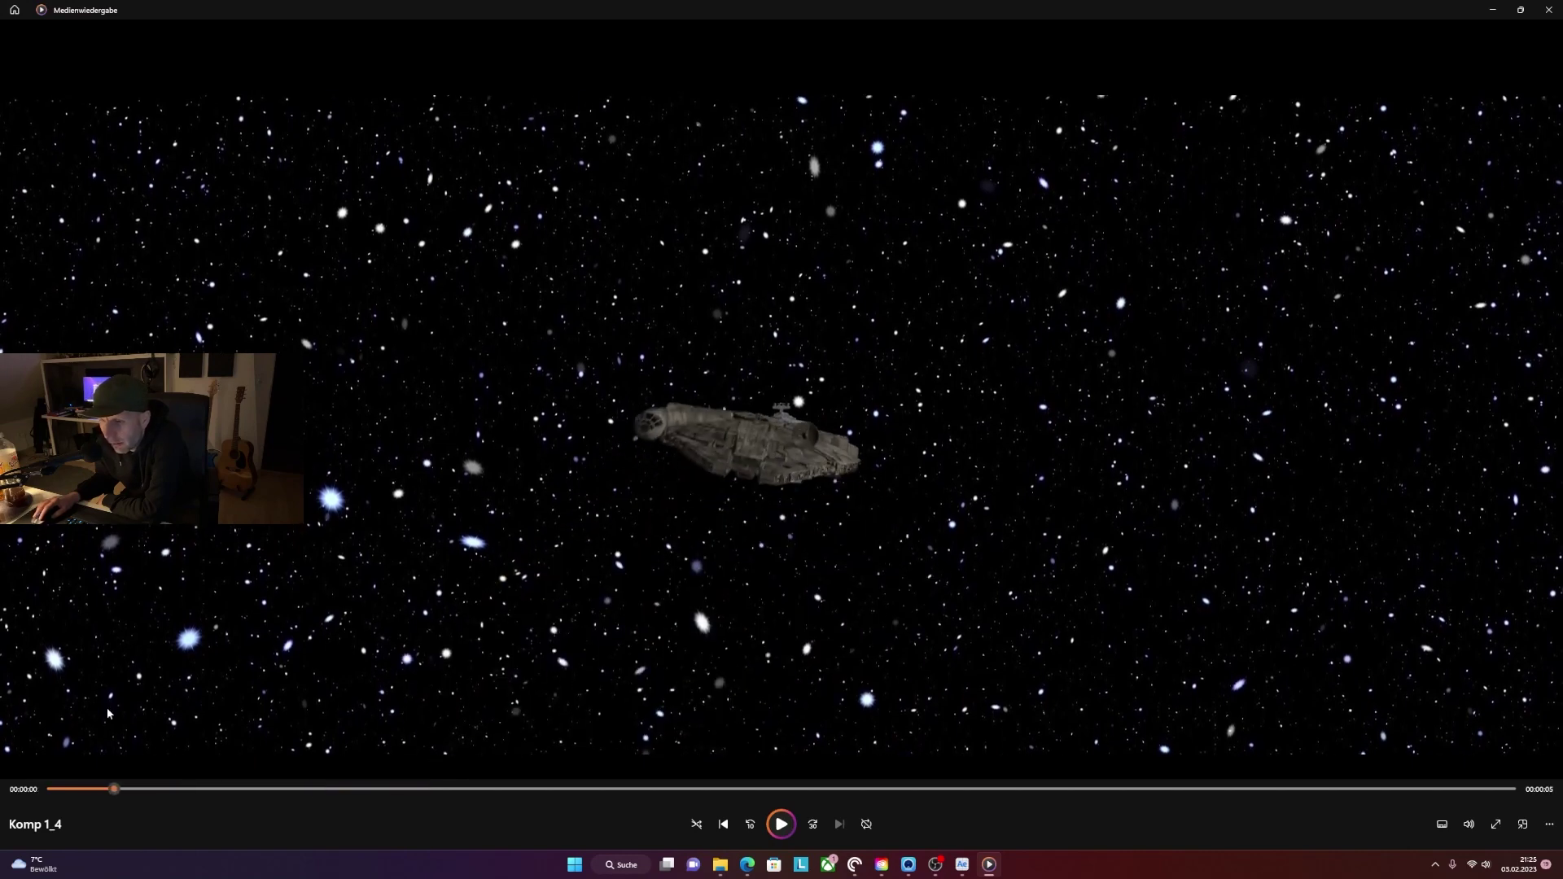
key("space")
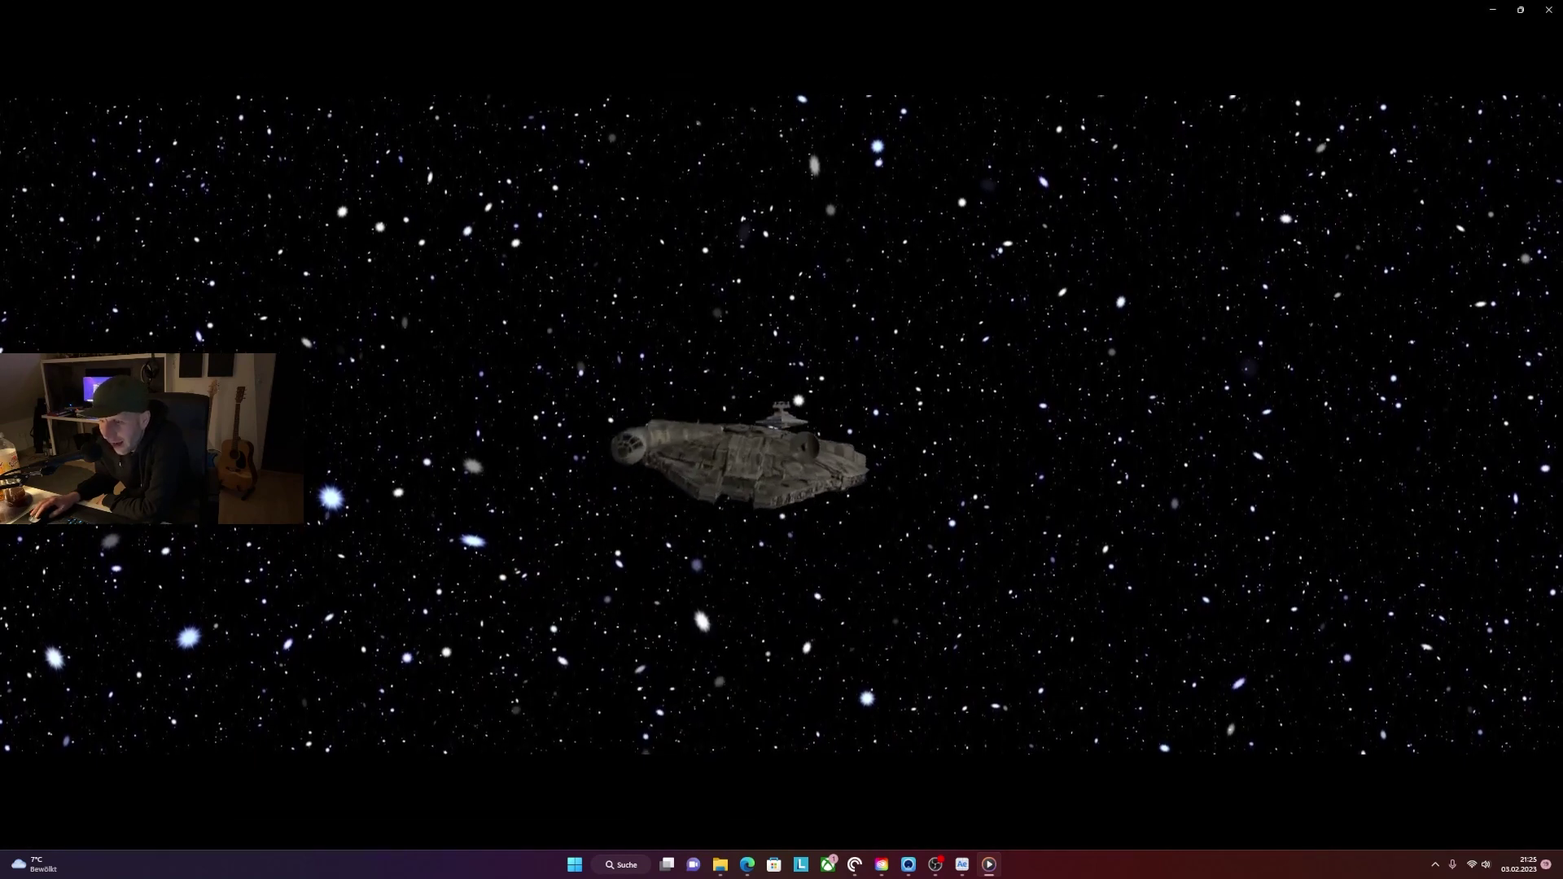
left_click(780, 820)
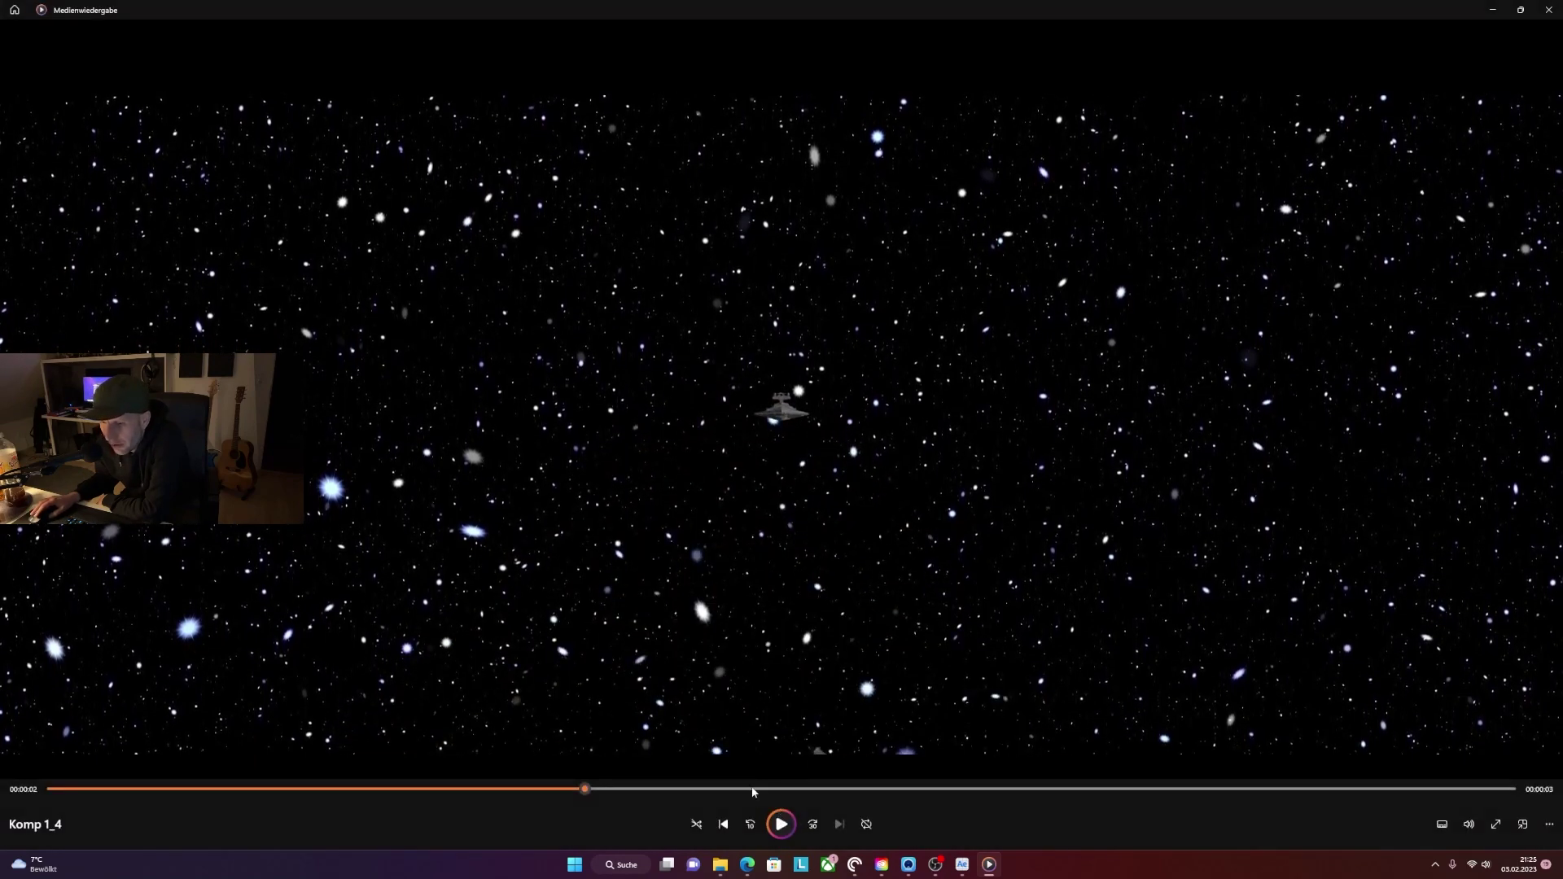
mouse_move(718, 790)
left_mouse_down()
mouse_move(90, 723)
mouse_move(529, 760)
mouse_move(636, 750)
mouse_move(193, 706)
mouse_move(502, 725)
mouse_move(78, 699)
mouse_move(424, 712)
mouse_move(624, 699)
mouse_move(437, 705)
mouse_move(123, 670)
mouse_move(665, 709)
mouse_move(179, 680)
mouse_move(510, 714)
mouse_move(391, 705)
mouse_move(500, 724)
mouse_move(276, 731)
mouse_move(446, 743)
left_mouse_up()
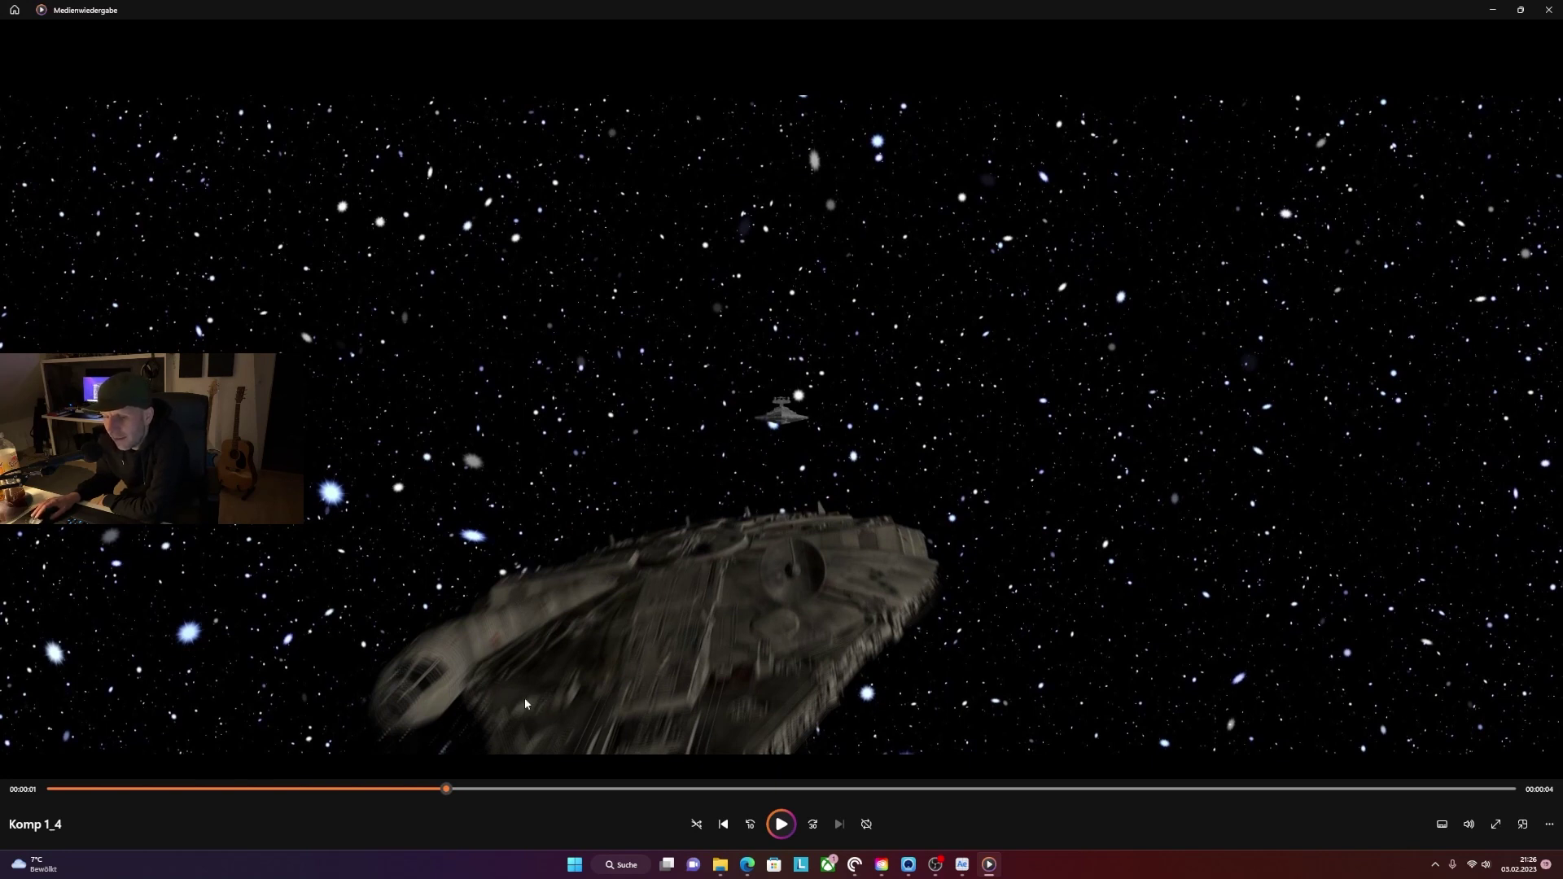
- Scrub the clip from about one second in until the Falcon leaves the frame
mouse_move(447, 790)
left_mouse_down()
mouse_move(296, 789)
mouse_move(520, 787)
mouse_move(104, 722)
mouse_move(544, 764)
mouse_move(303, 735)
left_mouse_up()
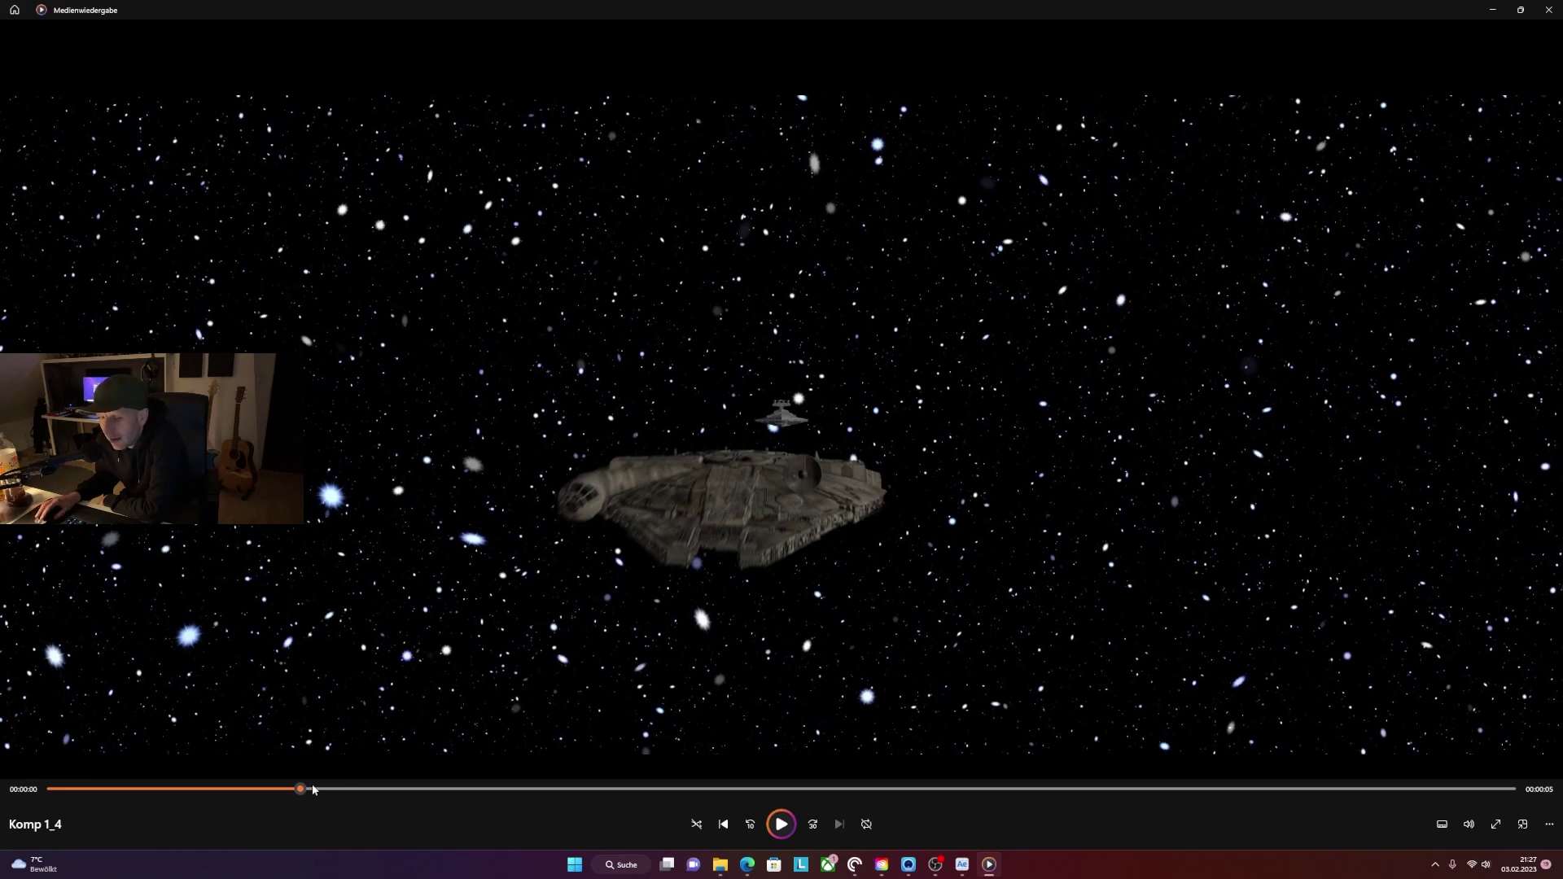
mouse_move(284, 794)
left_mouse_down()
mouse_move(104, 789)
mouse_move(593, 803)
mouse_move(181, 766)
mouse_move(694, 793)
mouse_move(865, 824)
mouse_move(1064, 793)
mouse_move(600, 789)
mouse_move(65, 744)
mouse_move(454, 763)
mouse_move(356, 791)
mouse_move(92, 779)
mouse_move(373, 781)
mouse_move(122, 782)
mouse_move(360, 776)
left_mouse_up()
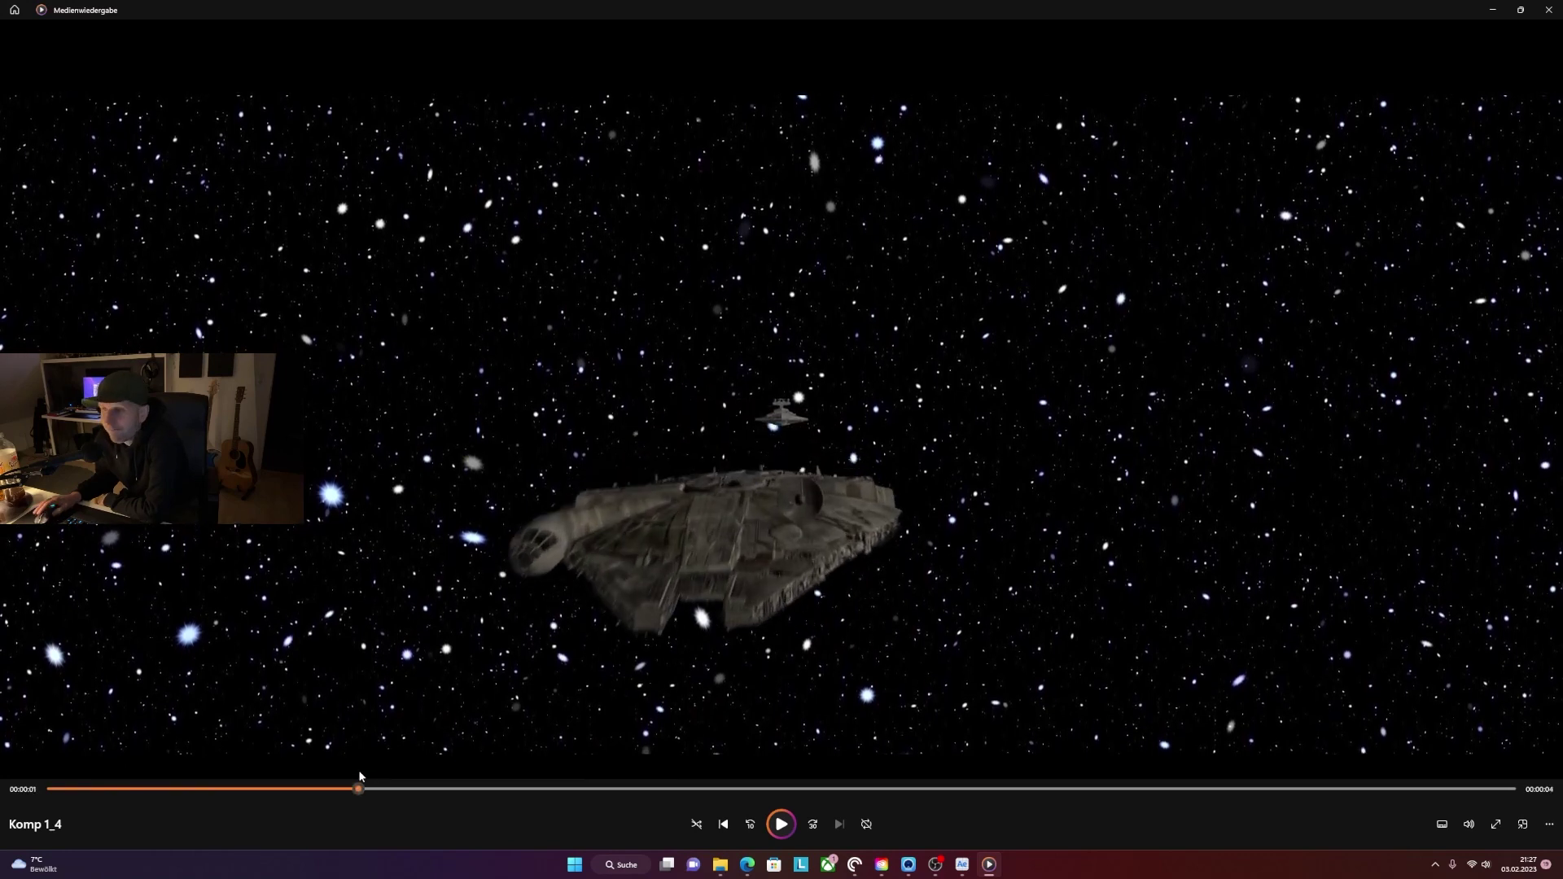
left_click_drag(418, 791, 628, 788)
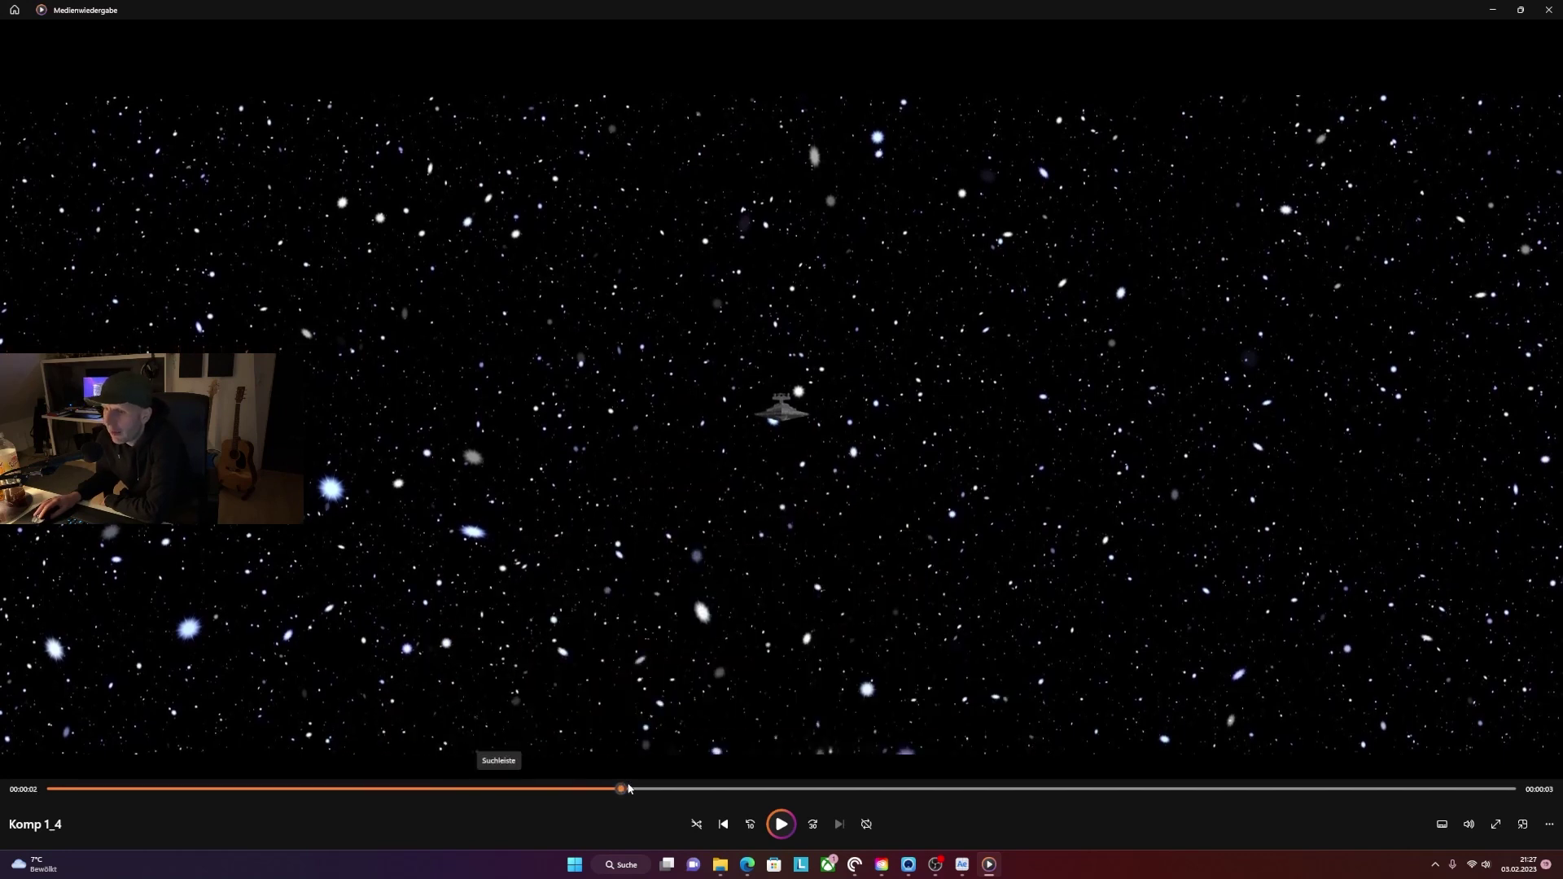